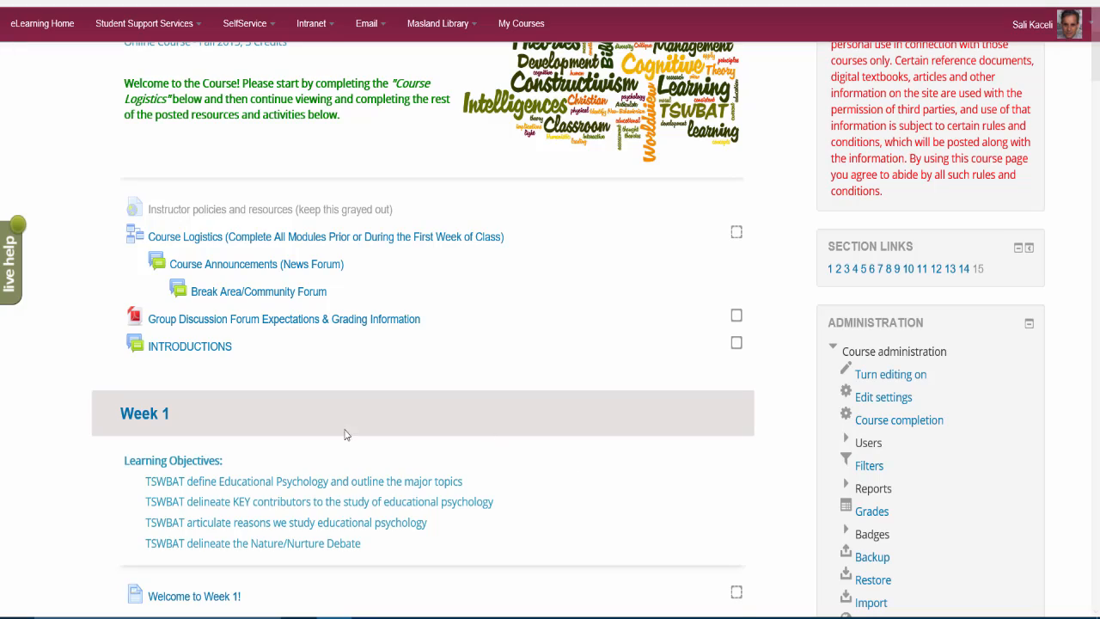
Open the lesson "14.2 Multiple Intelligences and Learning Styles" in the Week 14 section of the course.
{"action": "scroll", "coordinate": [437, 456], "scroll_direction": "down", "scroll_amount": 8}
{"action": "scroll", "coordinate": [496, 462], "scroll_direction": "down", "scroll_amount": 20}
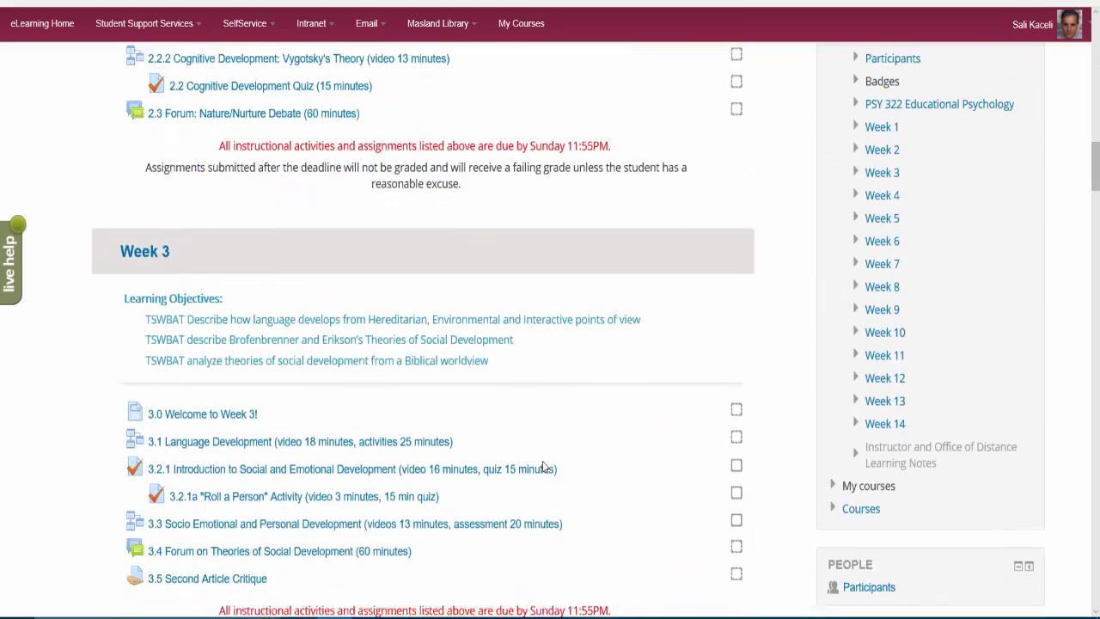
{"action": "scroll", "coordinate": [561, 466], "scroll_direction": "down", "scroll_amount": 20}
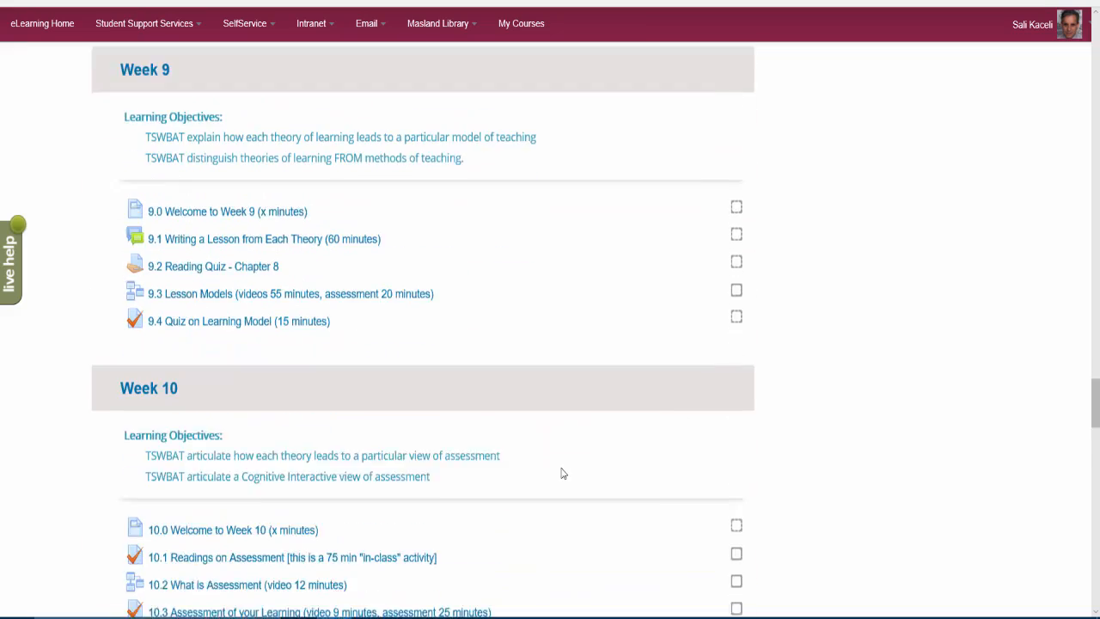
{"action": "scroll", "coordinate": [253, 441], "scroll_direction": "down", "scroll_amount": 1}
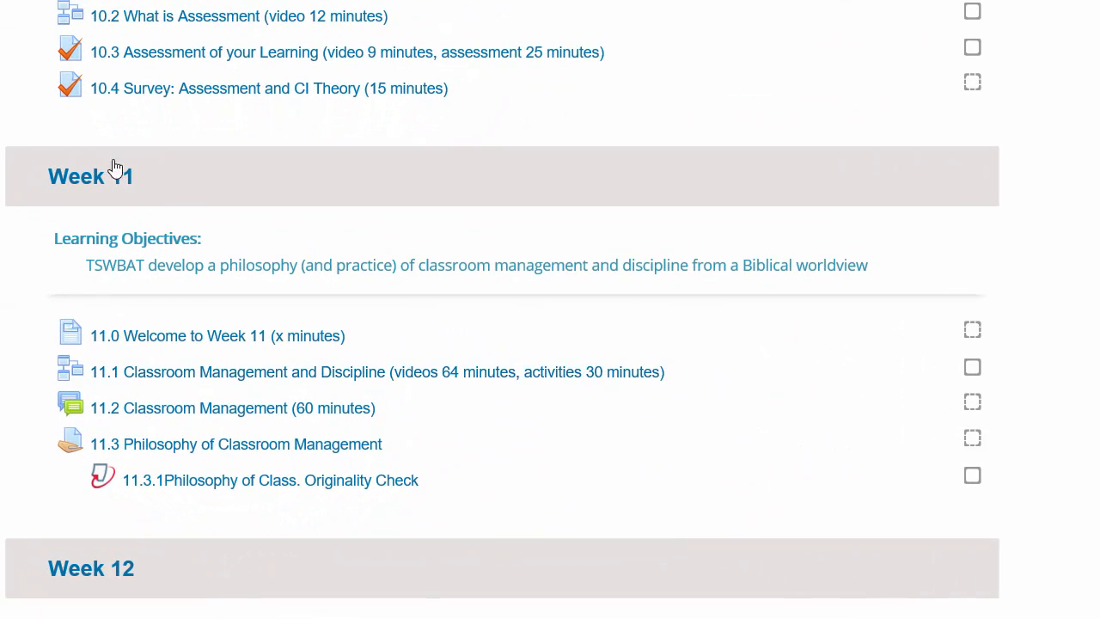
{"action": "scroll", "coordinate": [602, 308], "scroll_direction": "down", "scroll_amount": 10}
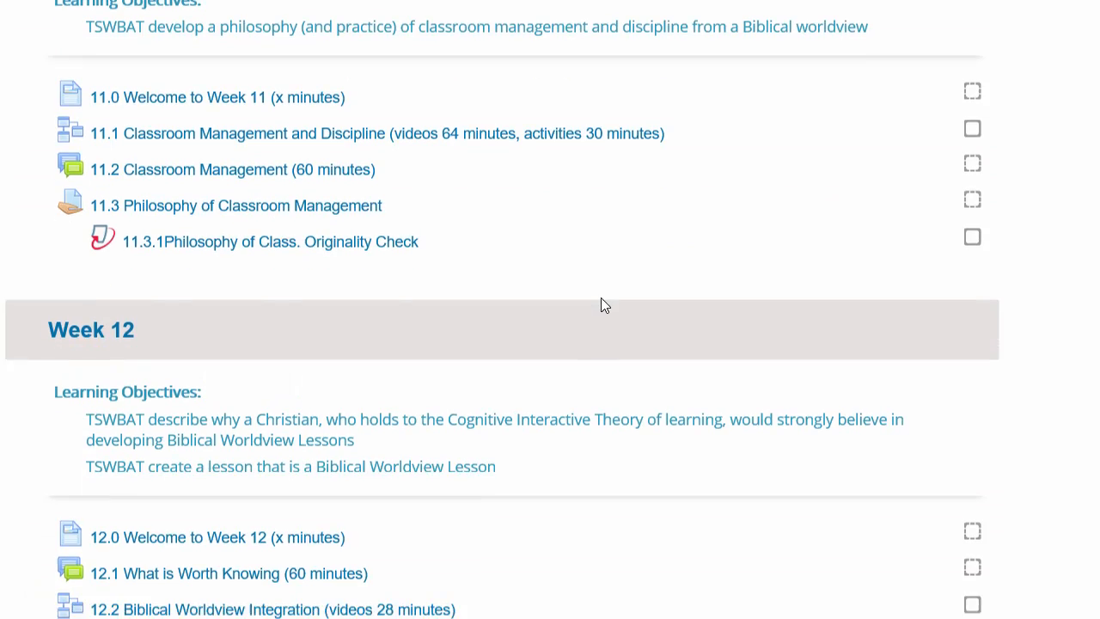
{"action": "scroll", "coordinate": [602, 308], "scroll_direction": "down", "scroll_amount": 6}
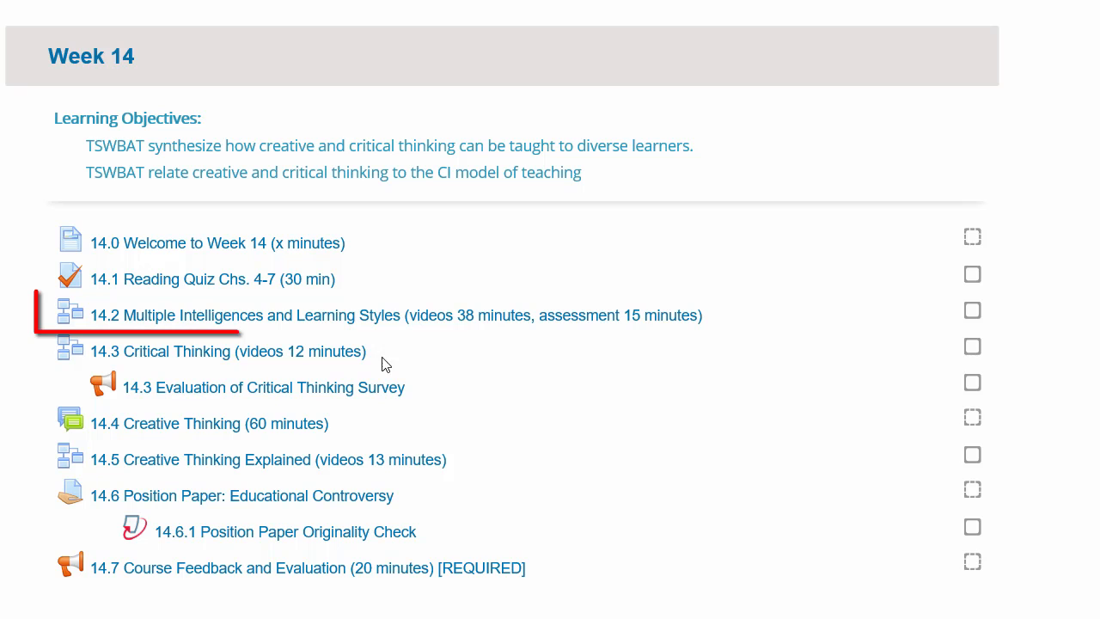
{"action": "left_click", "coordinate": [230, 324]}
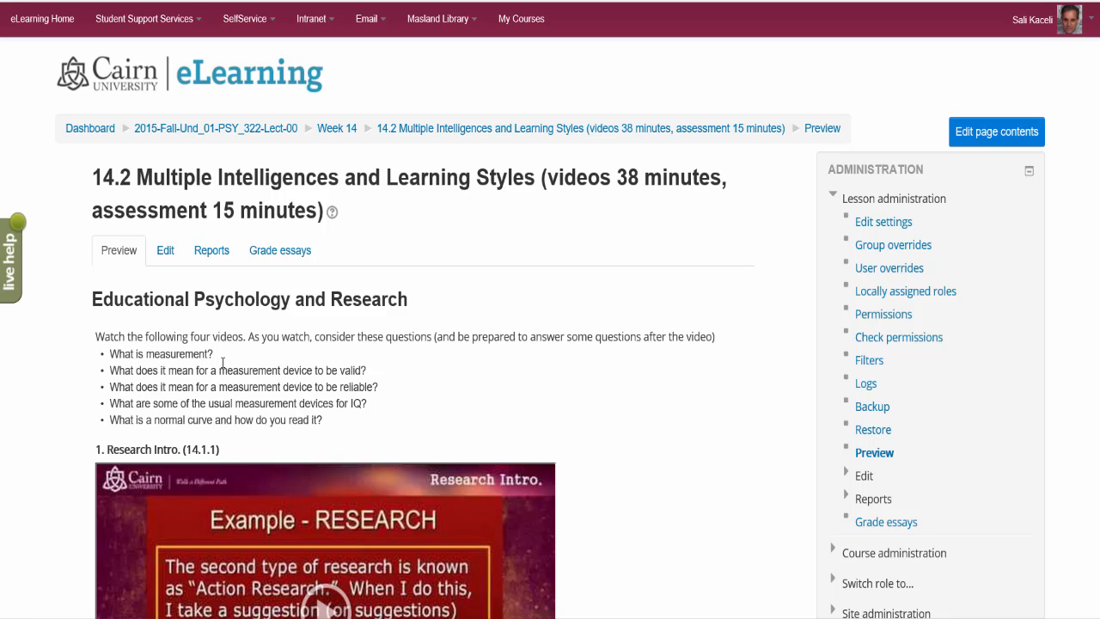
Review the guiding questions and four videos on the Educational Psychology and Research page and continue to the following lesson page.
{"action": "scroll", "coordinate": [303, 402], "scroll_direction": "down", "scroll_amount": 2}
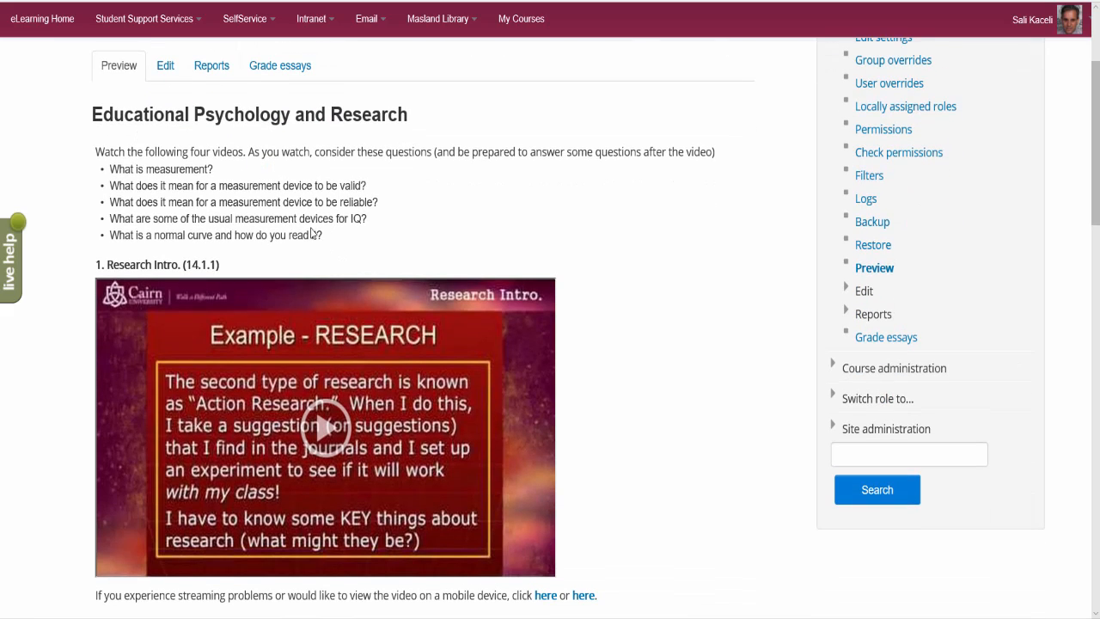
{"action": "left_click_drag", "start_coordinate": [324, 236], "coordinate": [102, 152]}
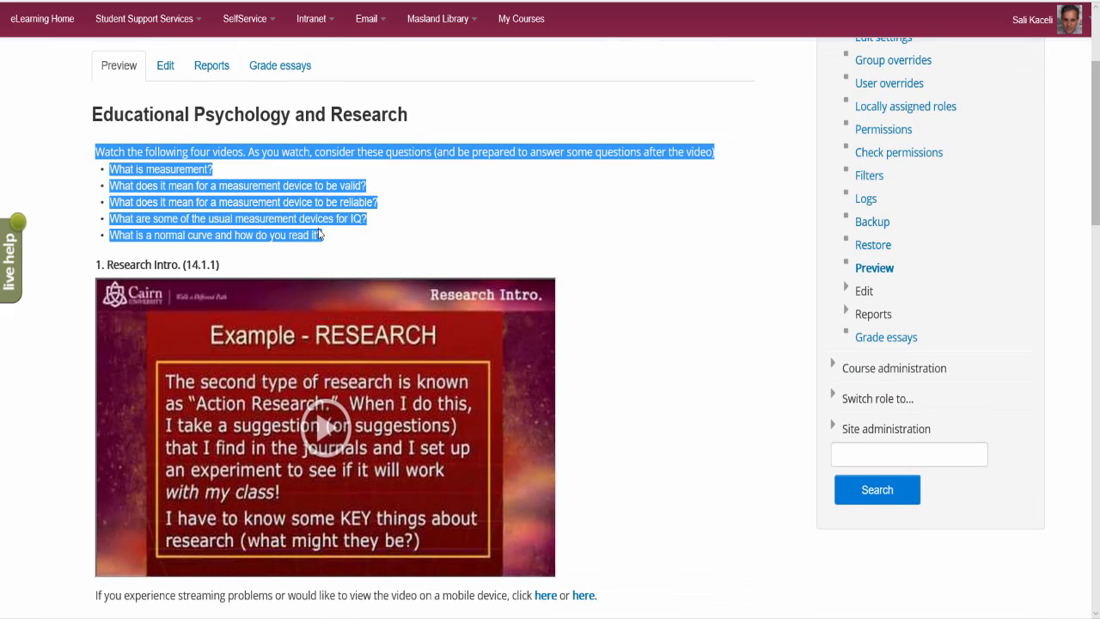
{"action": "scroll", "coordinate": [363, 235], "scroll_direction": "down", "scroll_amount": 2}
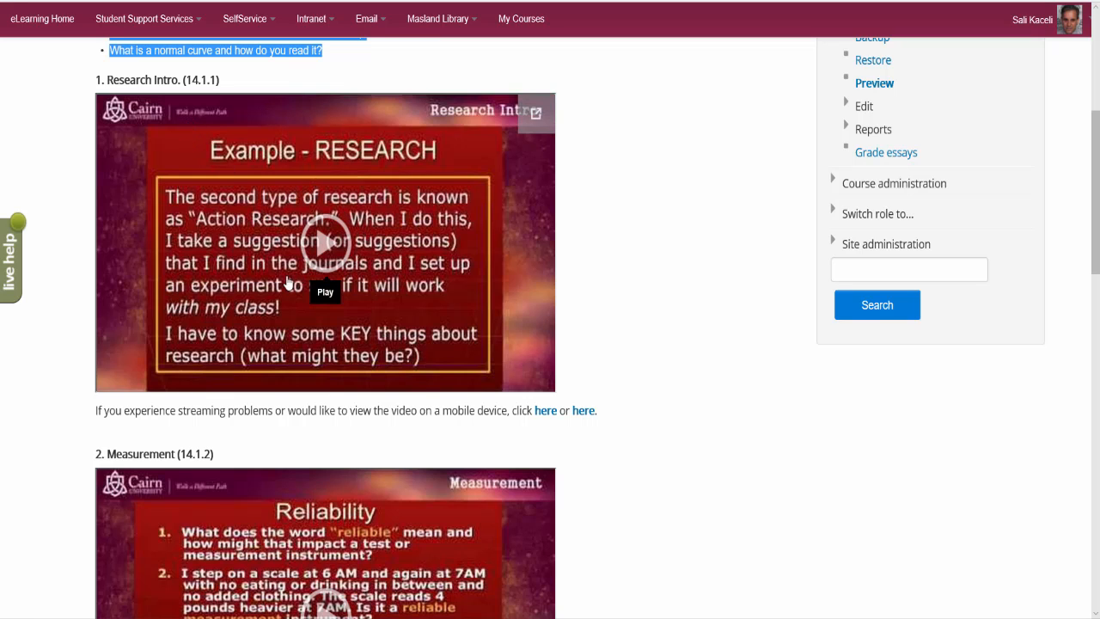
{"action": "scroll", "coordinate": [284, 301], "scroll_direction": "down", "scroll_amount": 2}
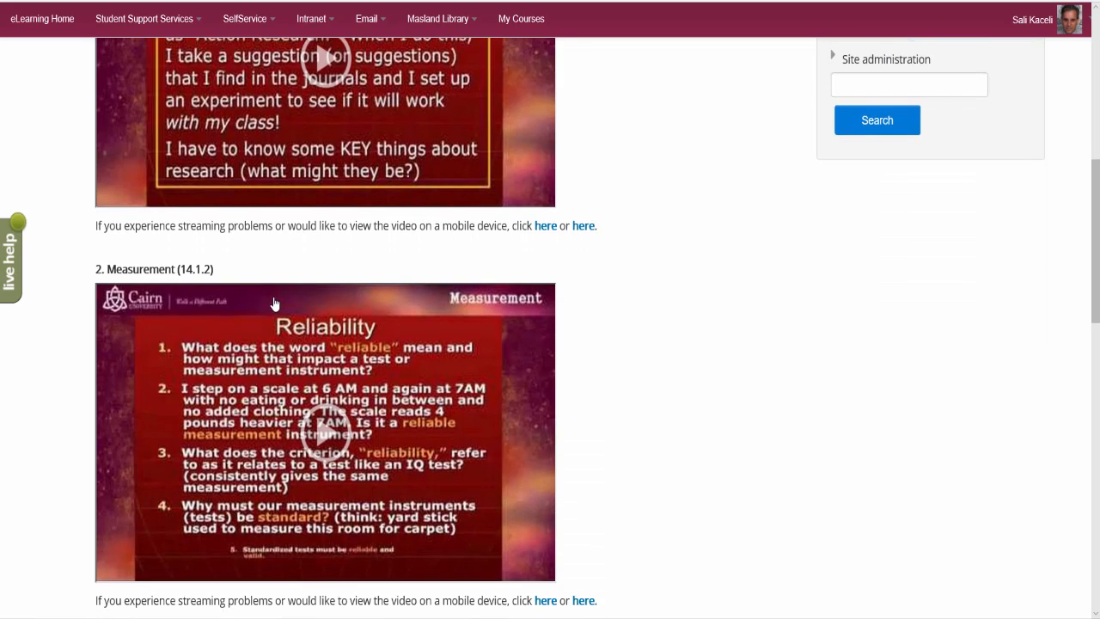
{"action": "scroll", "coordinate": [282, 294], "scroll_direction": "down", "scroll_amount": 10}
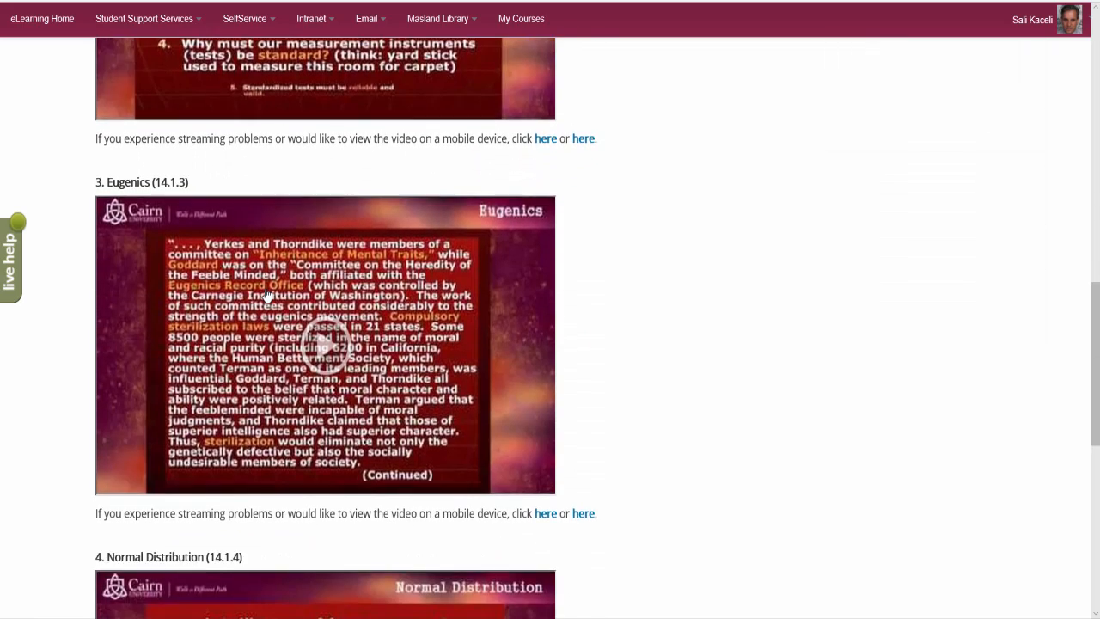
{"action": "scroll", "coordinate": [266, 295], "scroll_direction": "down", "scroll_amount": 2}
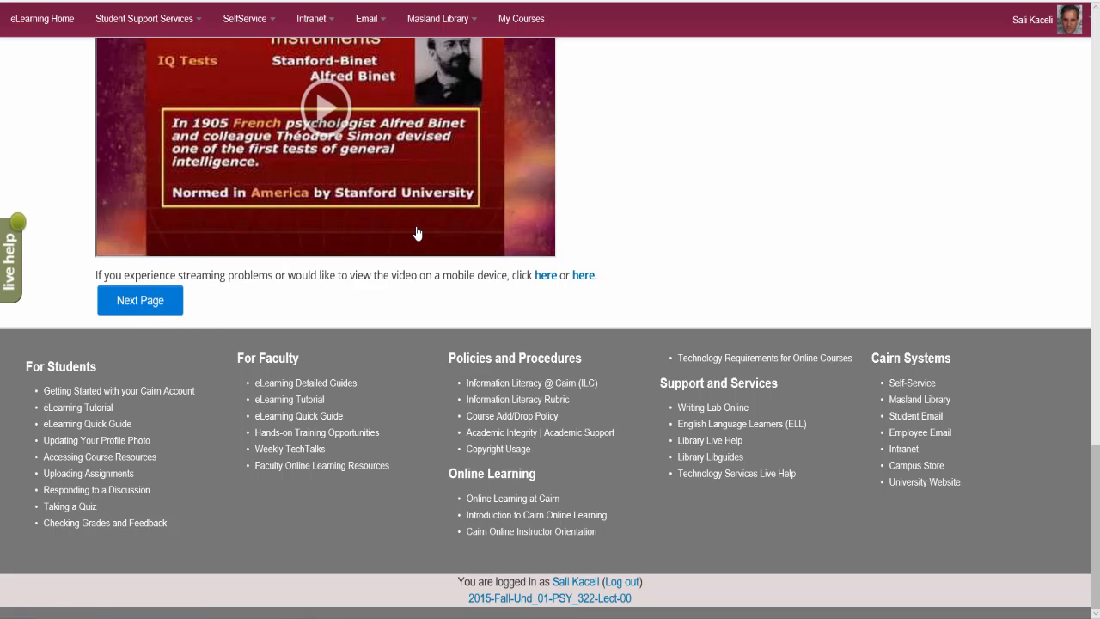
{"action": "scroll", "coordinate": [312, 261], "scroll_direction": "up", "scroll_amount": 7}
{"action": "scroll", "coordinate": [312, 260], "scroll_direction": "down", "scroll_amount": 6}
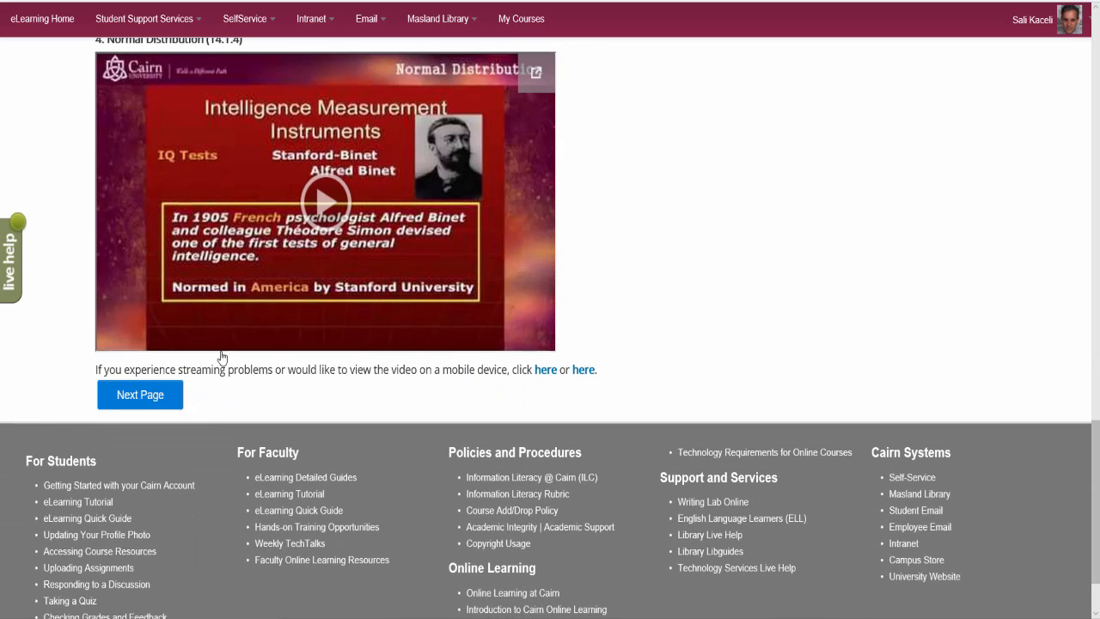
{"action": "left_click", "coordinate": [133, 403]}
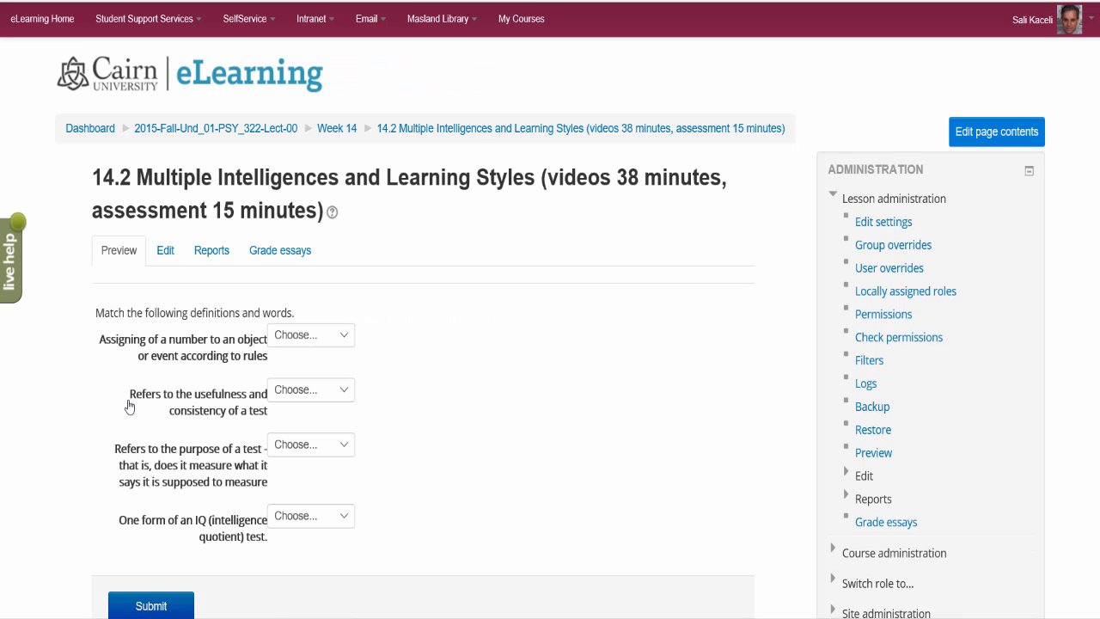
Answer the four definition-matching items in order with Validity, WISC-R, WISC-R and Measurement, and submit them.
{"action": "left_click", "coordinate": [324, 346]}
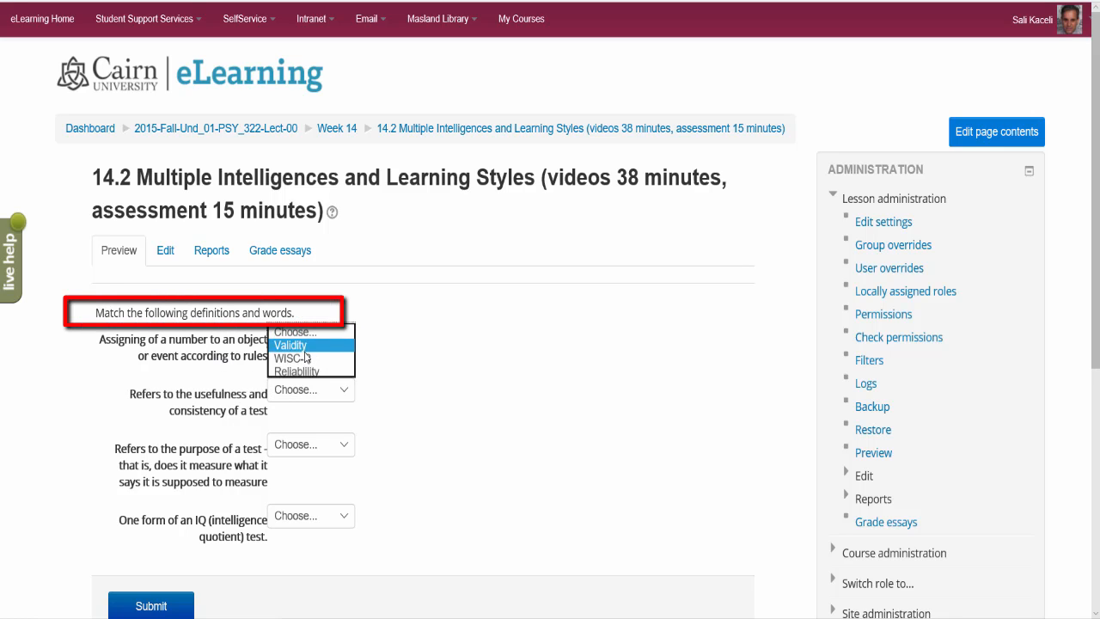
{"action": "left_click", "coordinate": [293, 349]}
{"action": "left_click", "coordinate": [342, 392]}
{"action": "left_click", "coordinate": [299, 418]}
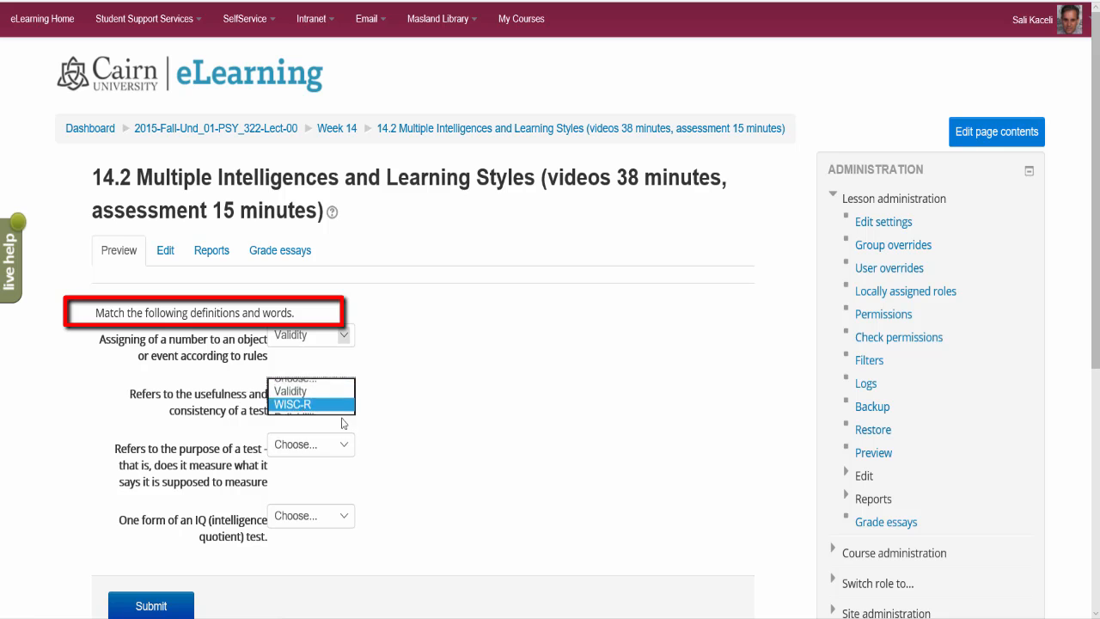
{"action": "left_click", "coordinate": [294, 449]}
{"action": "left_click", "coordinate": [303, 472]}
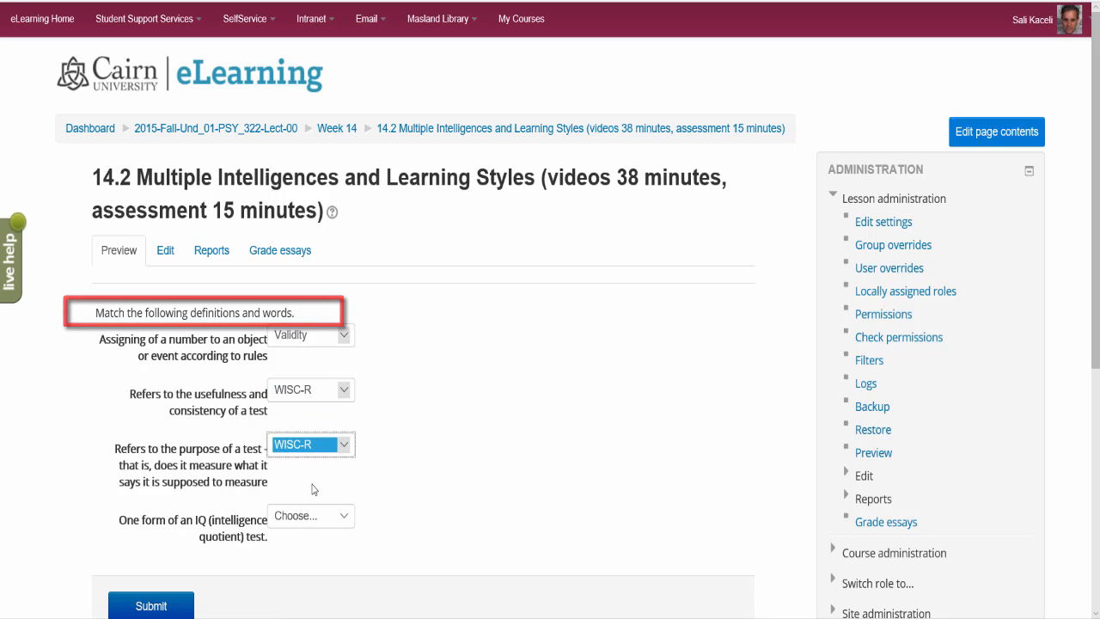
{"action": "left_click", "coordinate": [301, 516]}
{"action": "left_click", "coordinate": [305, 569]}
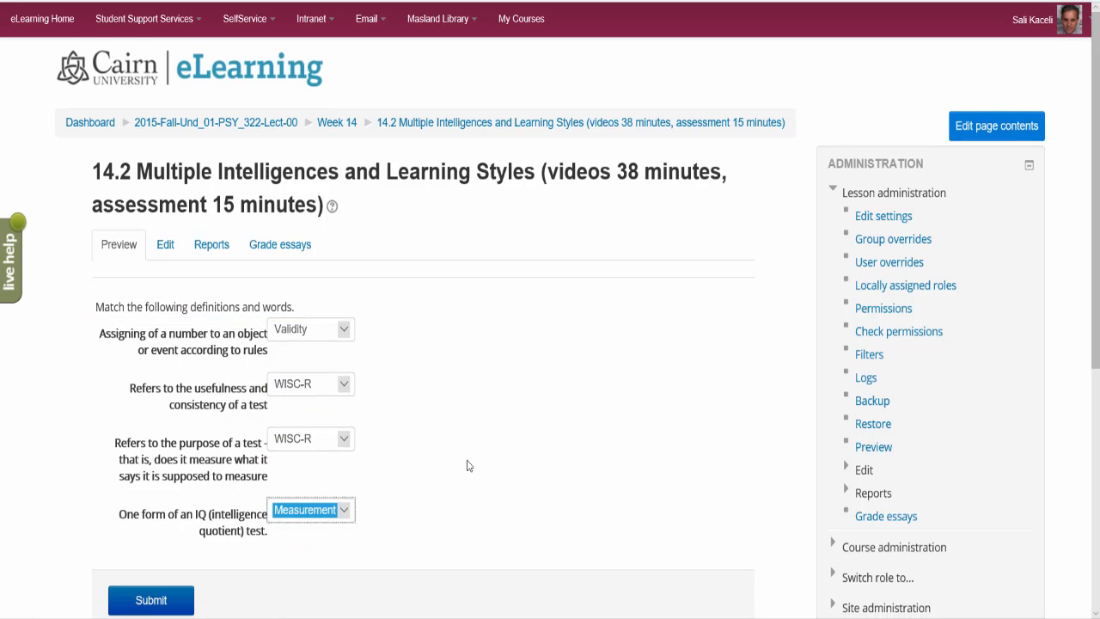
{"action": "scroll", "coordinate": [344, 456], "scroll_direction": "down", "scroll_amount": 2}
{"action": "left_click", "coordinate": [151, 425]}
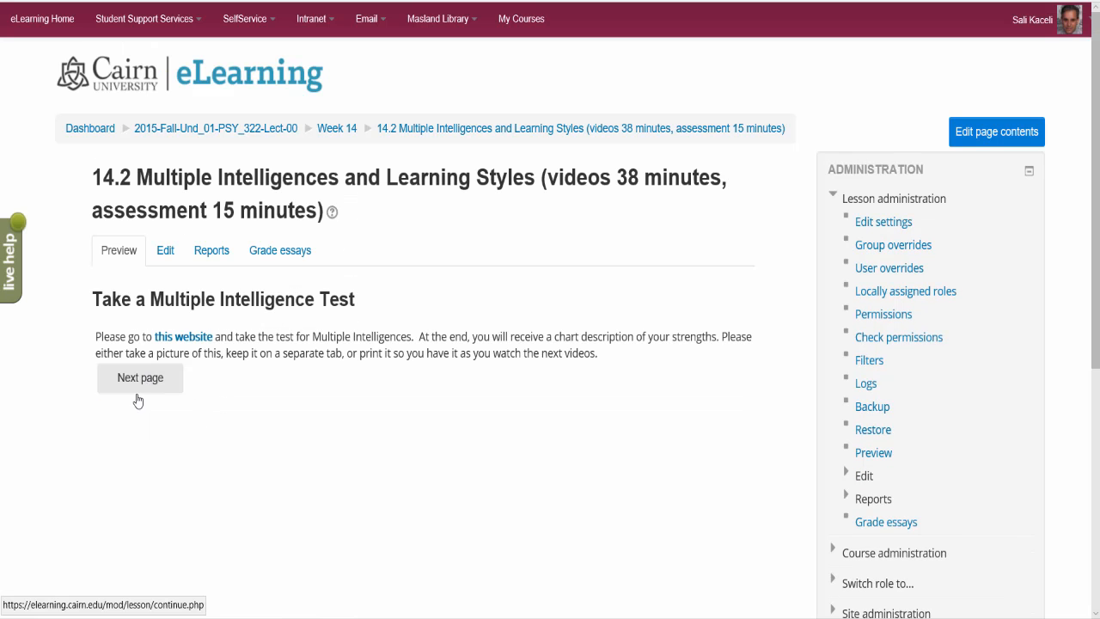
Continue past the Multiple Intelligence Test page to the MI and Learning styles videos and end the lesson.
{"action": "left_click", "coordinate": [175, 373]}
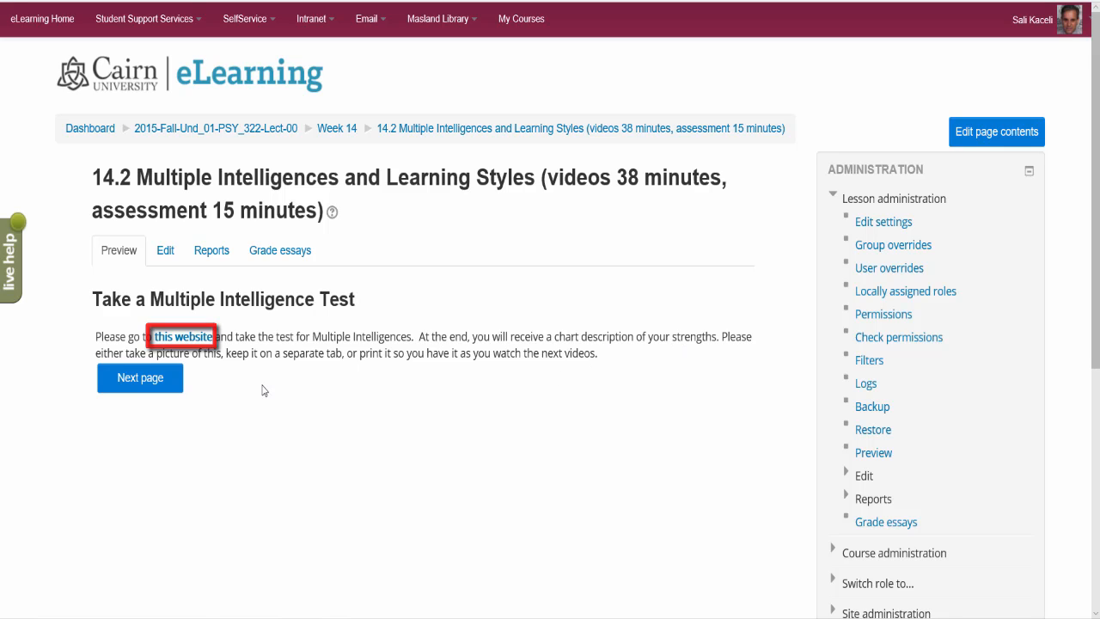
{"action": "left_click", "coordinate": [161, 394]}
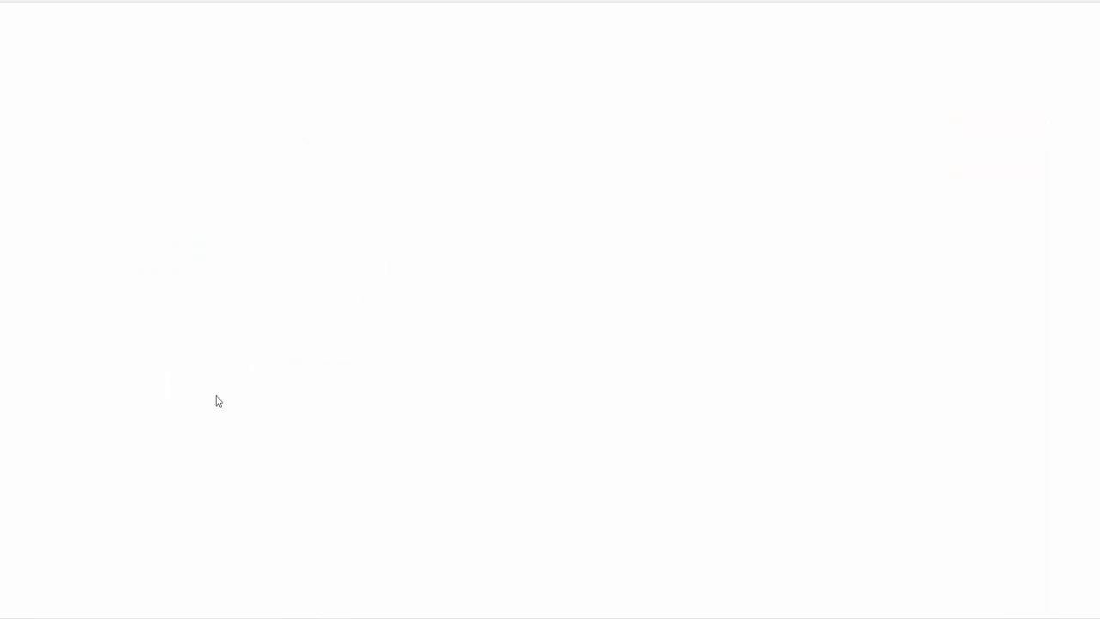
{"action": "scroll", "coordinate": [254, 383], "scroll_direction": "down", "scroll_amount": 2}
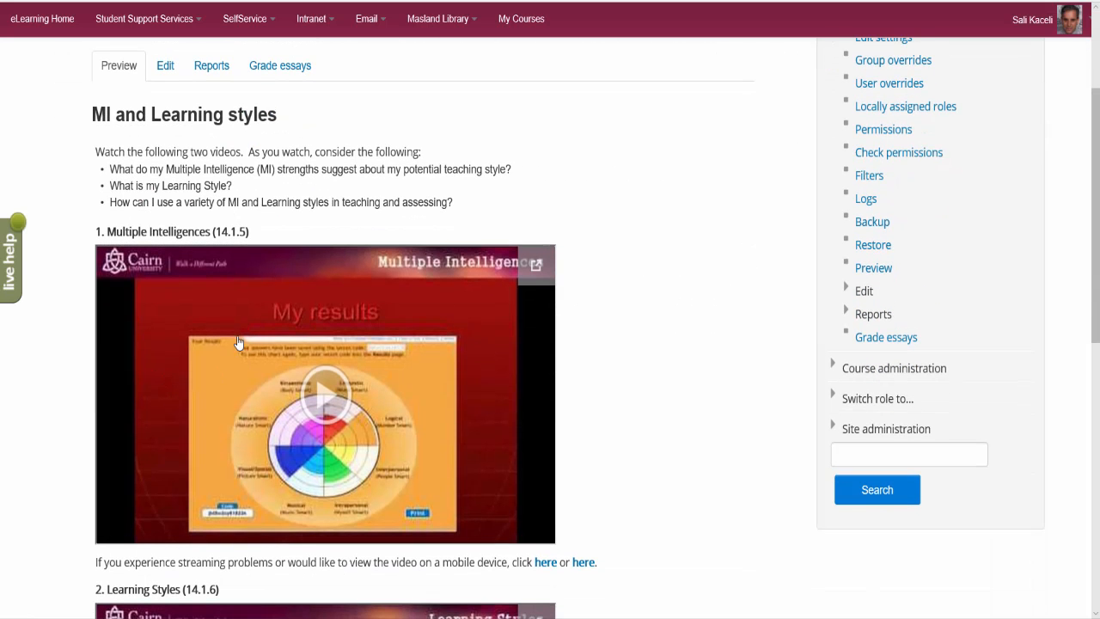
{"action": "scroll", "coordinate": [147, 374], "scroll_direction": "down", "scroll_amount": 7}
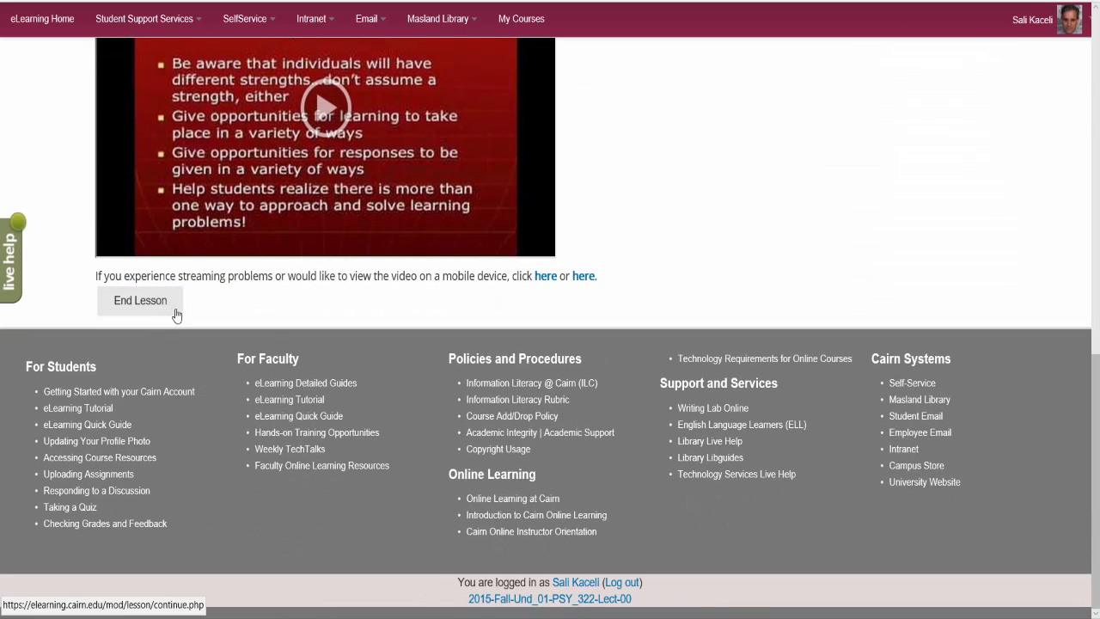
{"action": "left_click", "coordinate": [157, 311]}
{"action": "scroll", "coordinate": [383, 339], "scroll_direction": "up", "scroll_amount": 5}
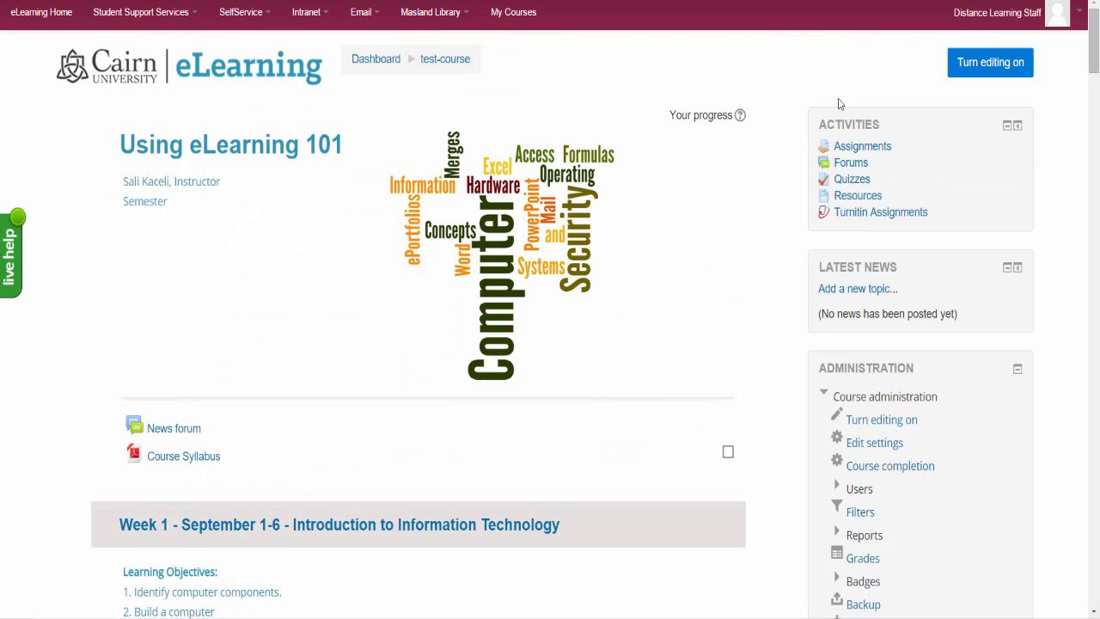
Look over the Week 1 section of the Using eLearning 101 course and turn editing on.
{"action": "scroll", "coordinate": [291, 359], "scroll_direction": "down", "scroll_amount": 5}
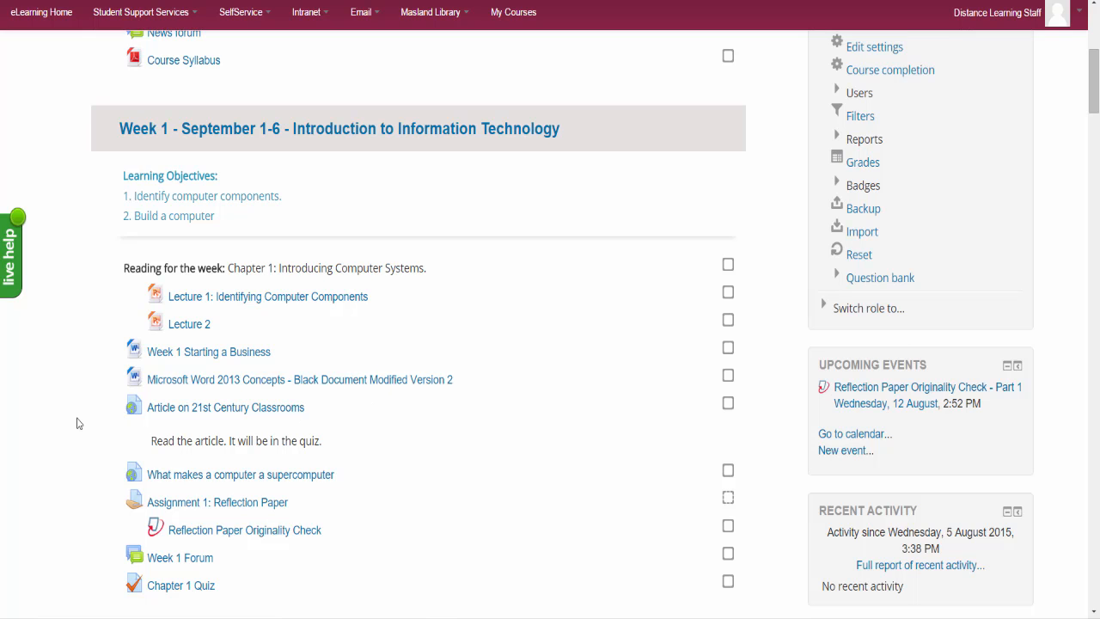
{"action": "scroll", "coordinate": [77, 423], "scroll_direction": "down", "scroll_amount": 2}
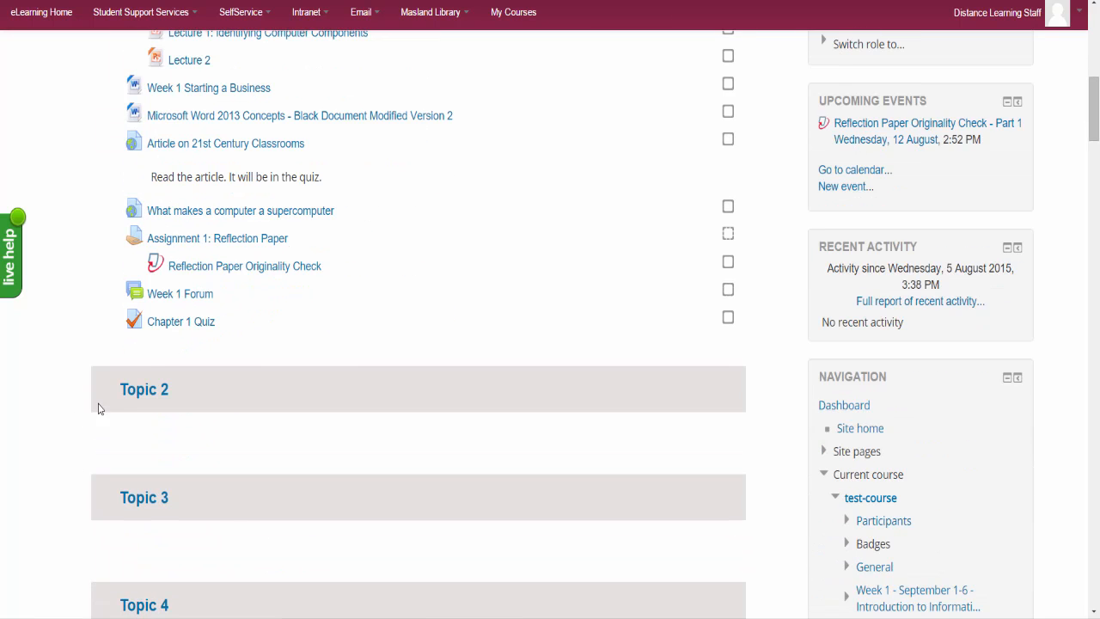
{"action": "scroll", "coordinate": [401, 391], "scroll_direction": "up", "scroll_amount": 2}
{"action": "scroll", "coordinate": [480, 392], "scroll_direction": "up", "scroll_amount": 5}
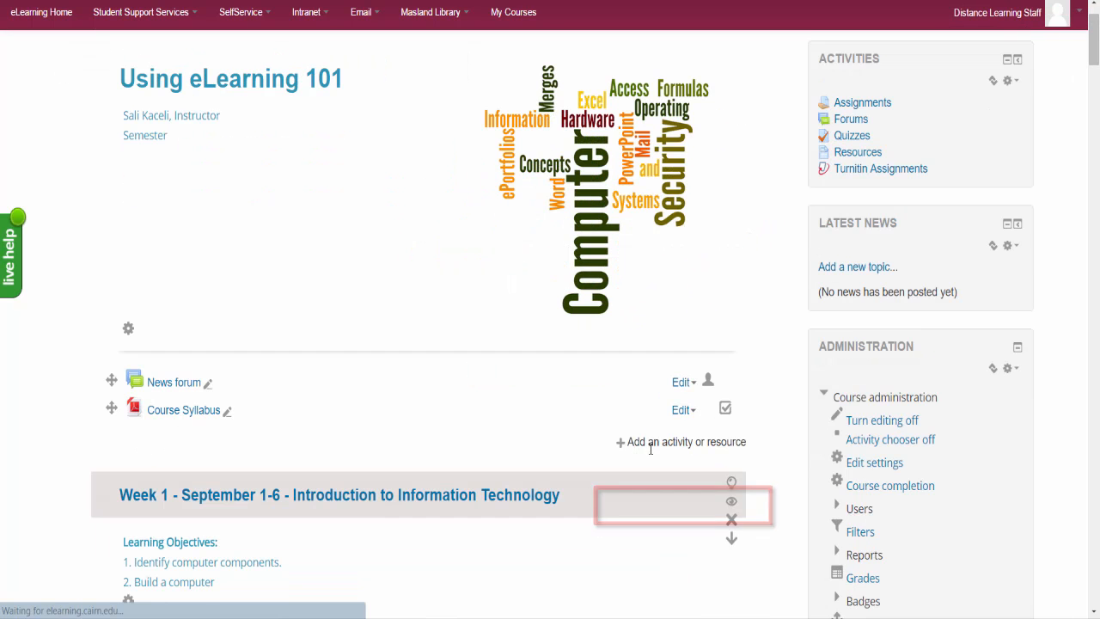
Add a new Lesson activity to the Week 1 section, Introduction to Information Technology.
{"action": "scroll", "coordinate": [640, 452], "scroll_direction": "down", "scroll_amount": 1}
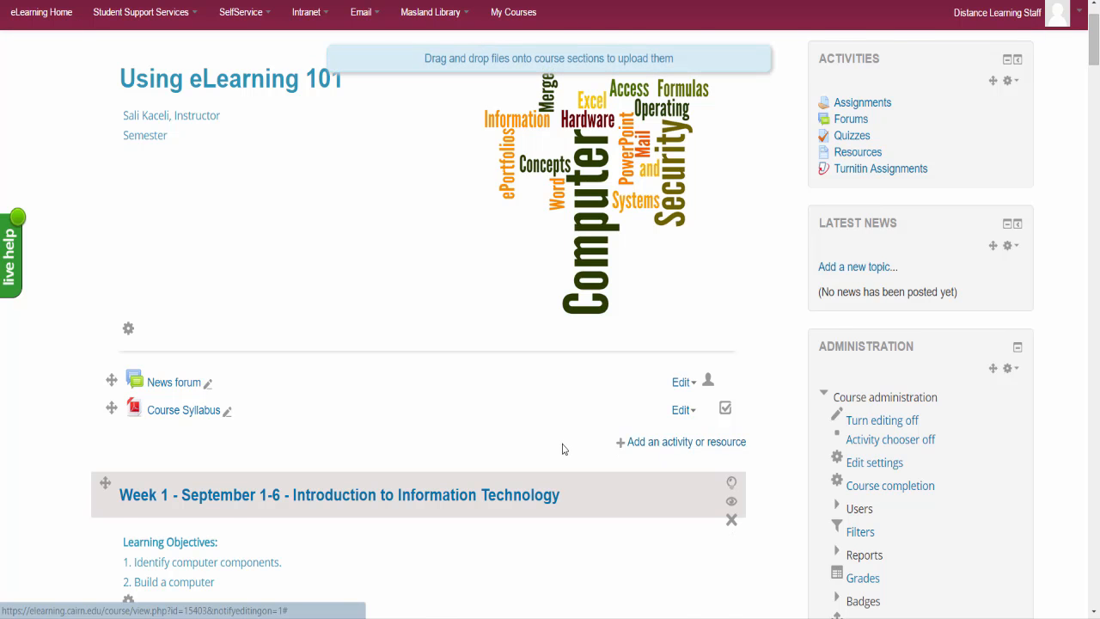
{"action": "scroll", "coordinate": [490, 452], "scroll_direction": "down", "scroll_amount": 4}
{"action": "scroll", "coordinate": [479, 460], "scroll_direction": "down", "scroll_amount": 4}
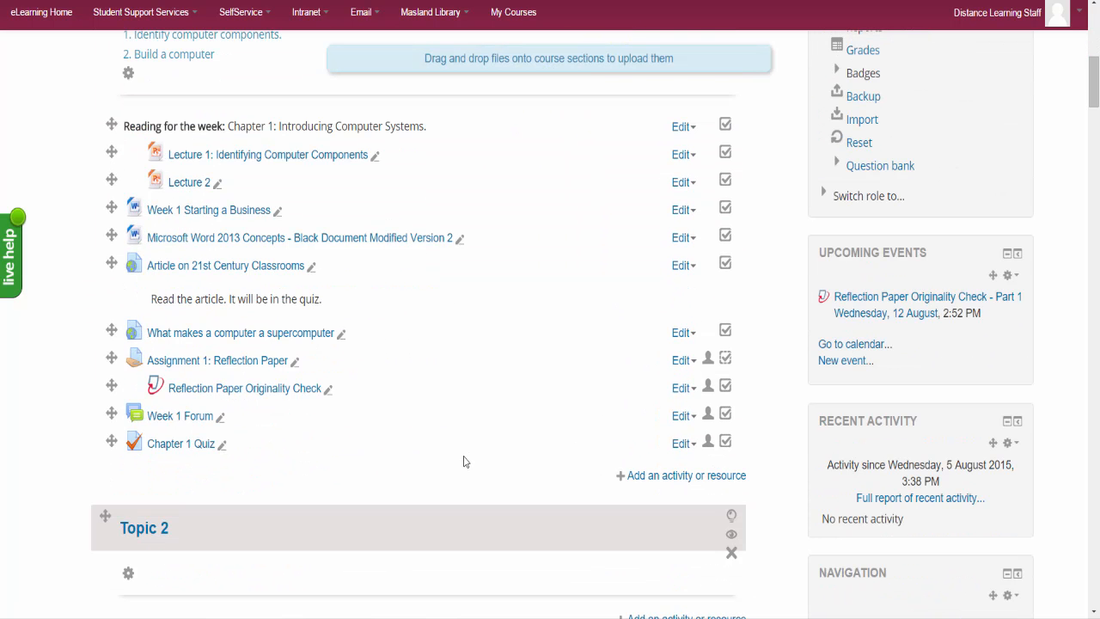
{"action": "left_click", "coordinate": [650, 478]}
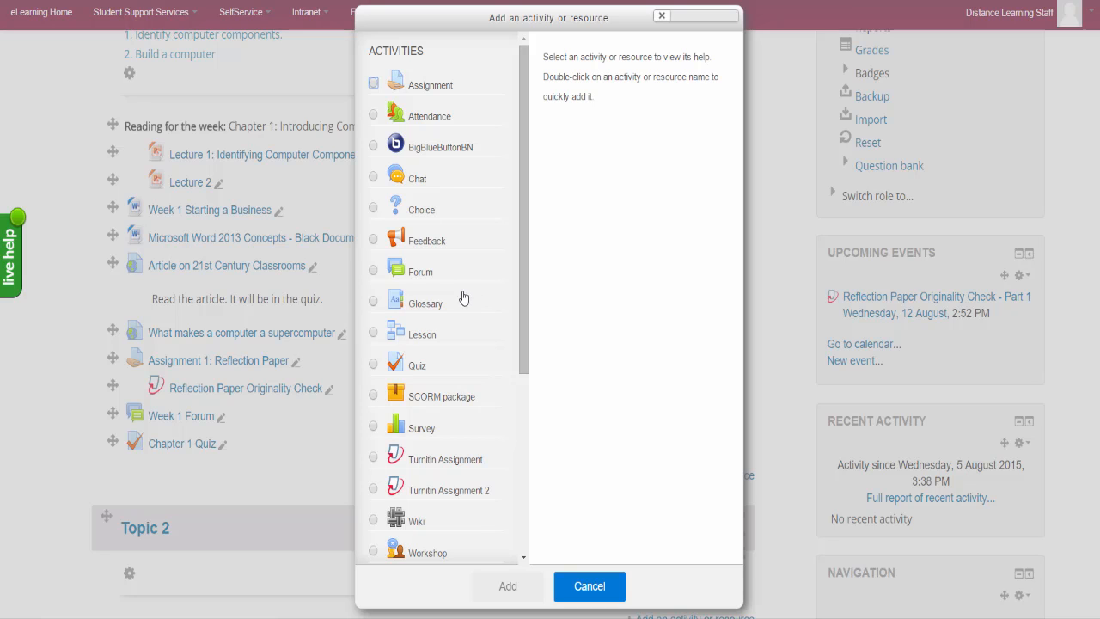
{"action": "left_click", "coordinate": [374, 335]}
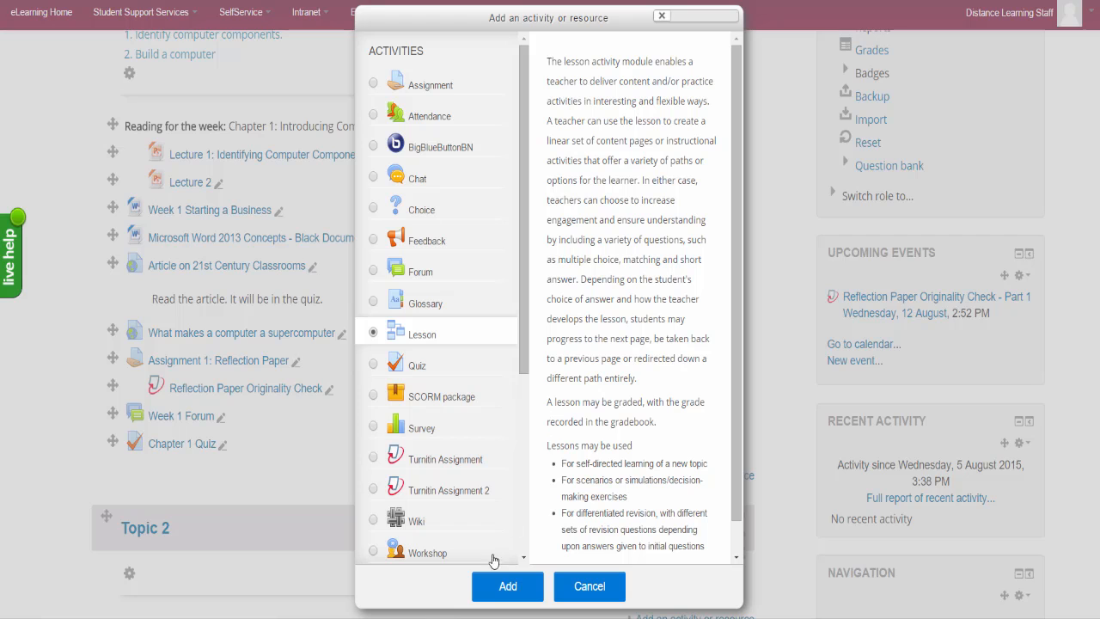
{"action": "left_click", "coordinate": [503, 588]}
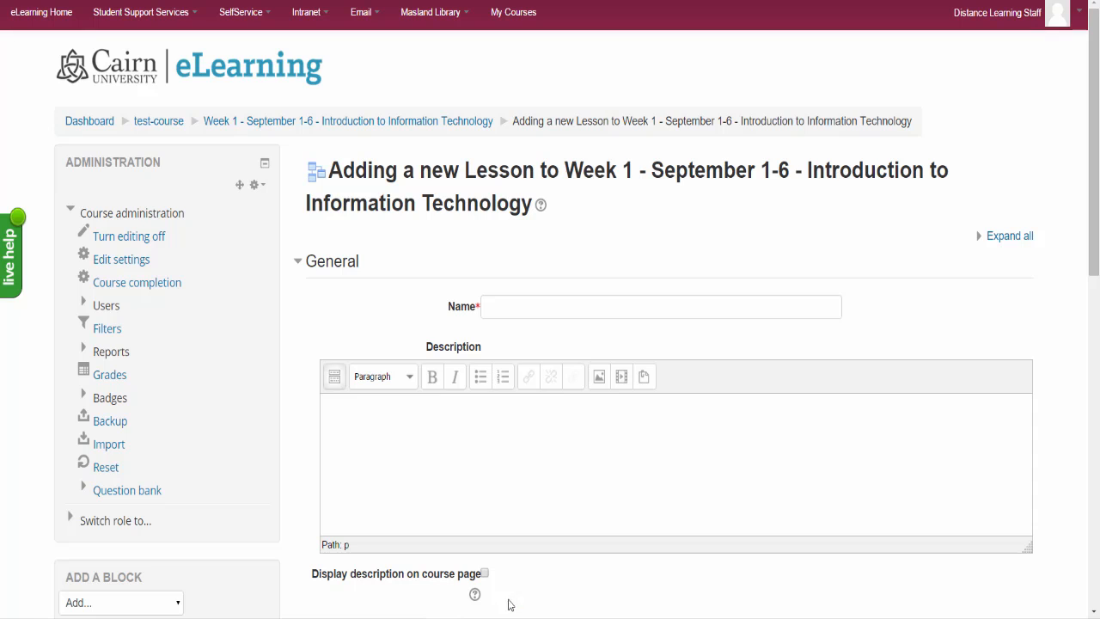
Name the lesson "Lesson 1: Computers in Education" and place the cursor in its description.
{"action": "left_click", "coordinate": [577, 309]}
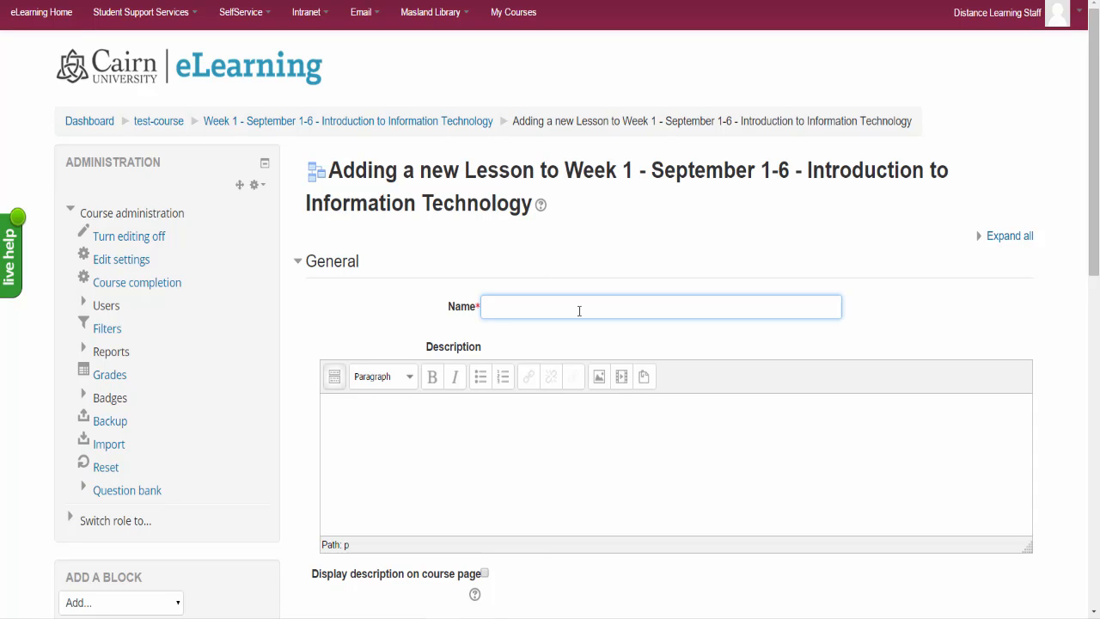
{"action": "type", "text": "Lesson 1: Computers in Education"}
{"action": "left_click", "coordinate": [466, 421]}
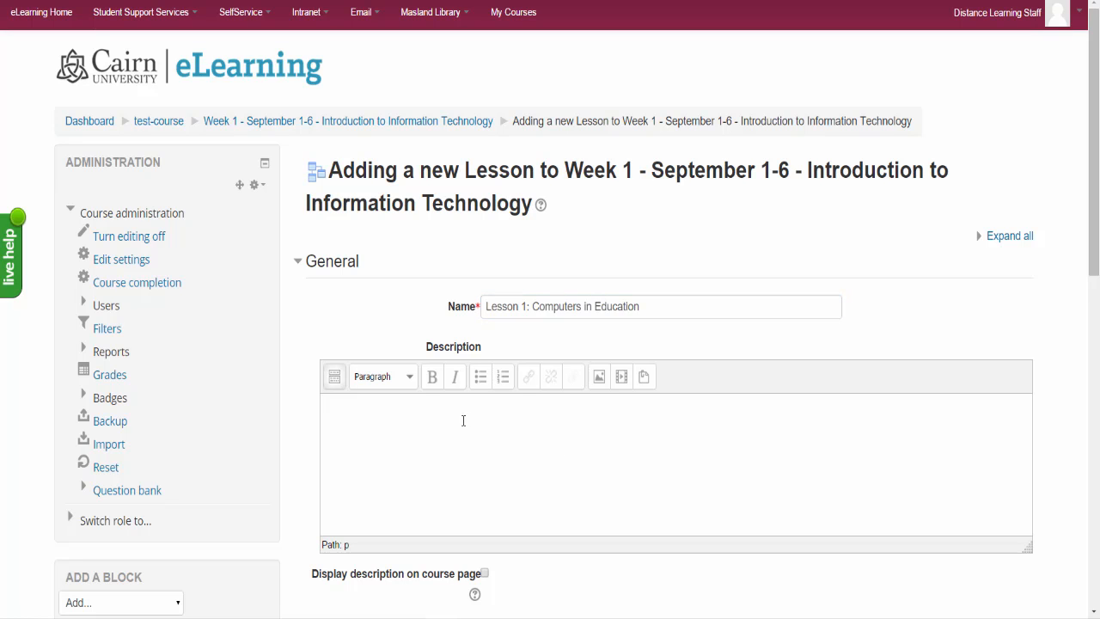
{"action": "scroll", "coordinate": [480, 449], "scroll_direction": "down", "scroll_amount": 1}
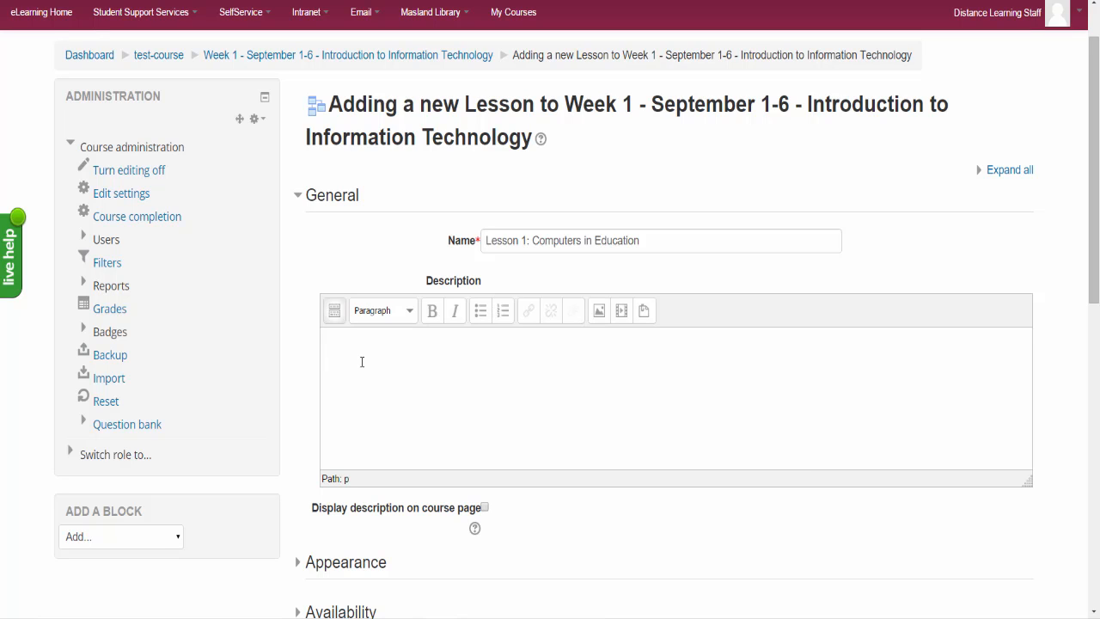
Look over the setting sections of the new lesson form and expand Appearance.
{"action": "scroll", "coordinate": [388, 368], "scroll_direction": "down", "scroll_amount": 2}
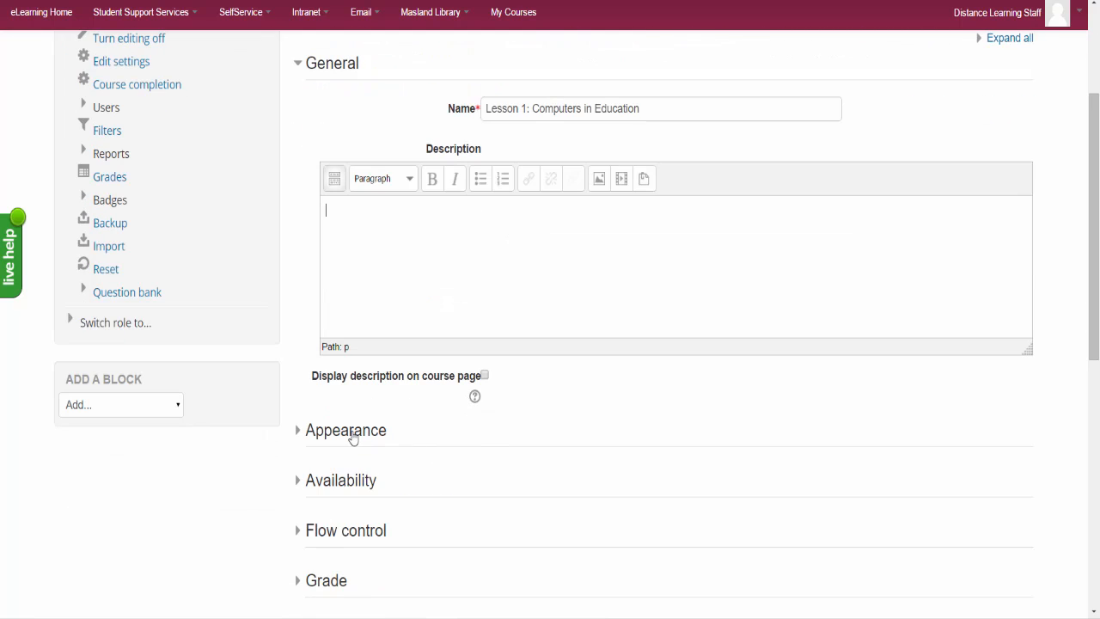
{"action": "scroll", "coordinate": [403, 469], "scroll_direction": "up", "scroll_amount": 2}
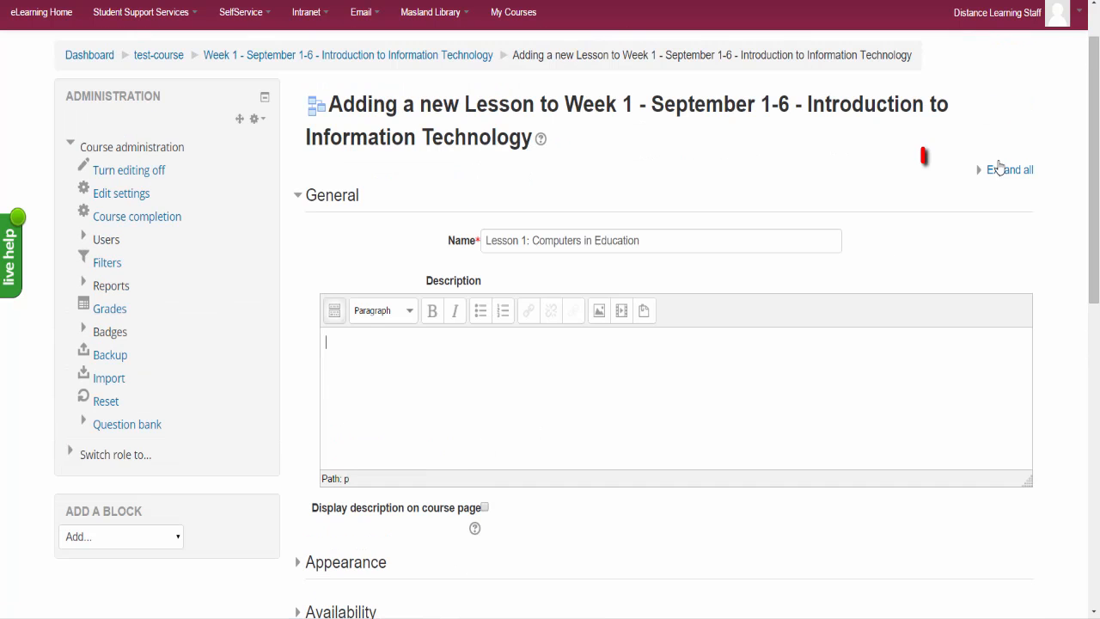
{"action": "scroll", "coordinate": [224, 541], "scroll_direction": "down", "scroll_amount": 3}
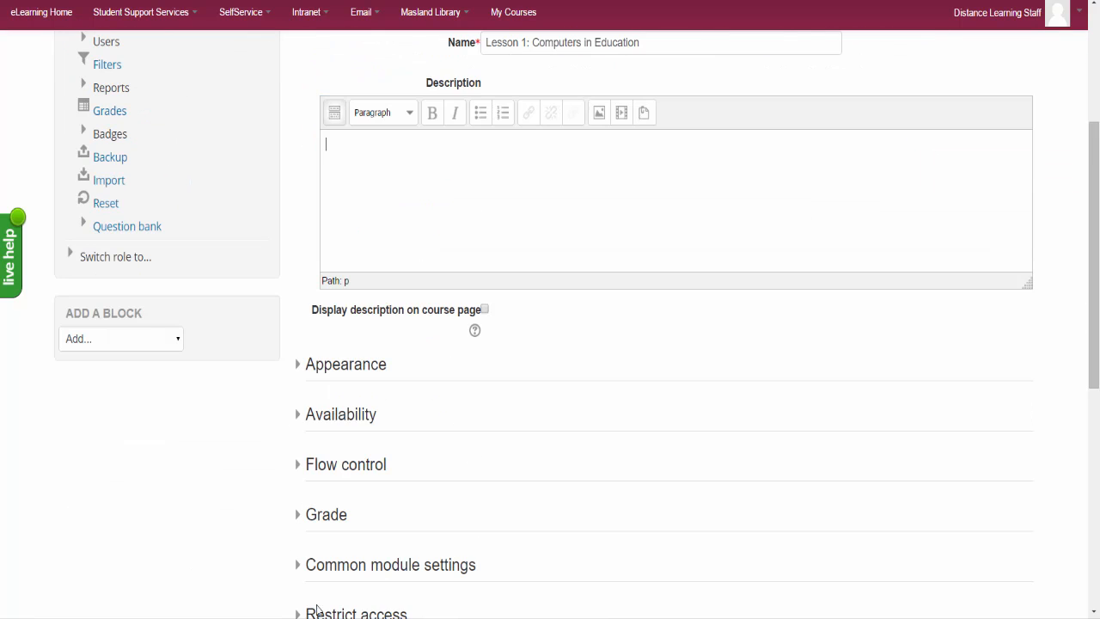
{"action": "scroll", "coordinate": [1041, 246], "scroll_direction": "up", "scroll_amount": 3}
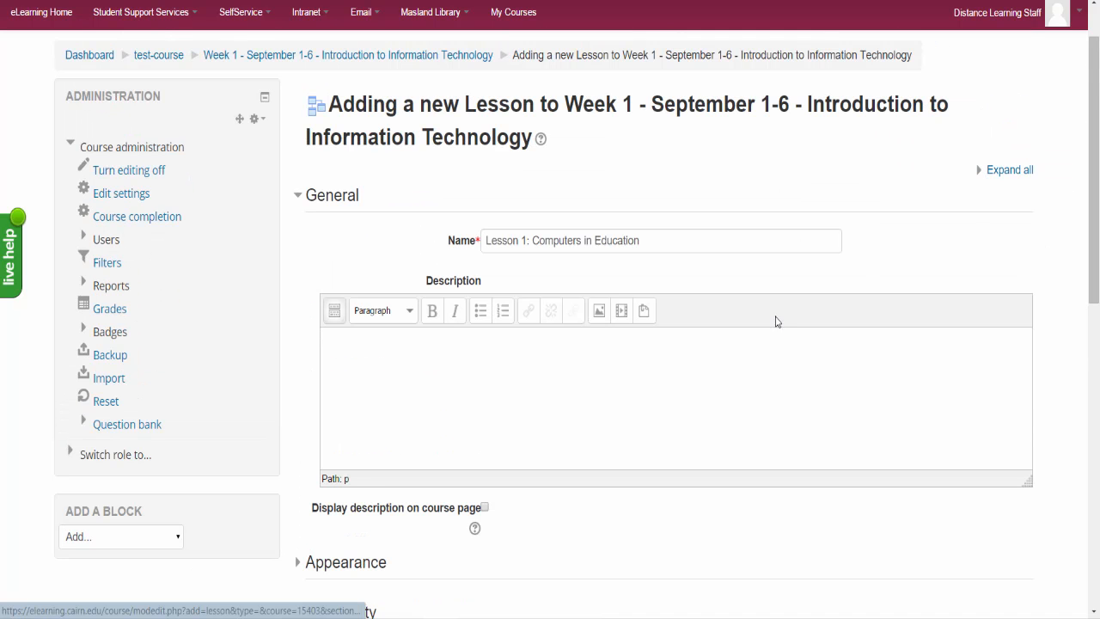
{"action": "scroll", "coordinate": [466, 398], "scroll_direction": "down", "scroll_amount": 2}
{"action": "left_click", "coordinate": [315, 437]}
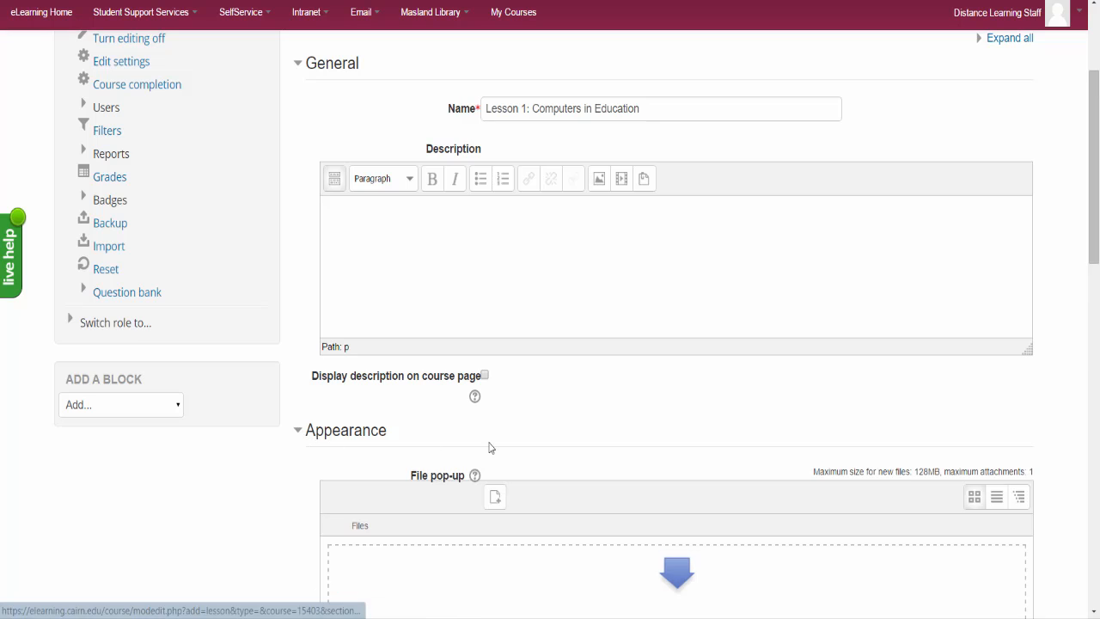
Examine the new lesson's Appearance settings from File pop-up onward and check the choices for Progress bar.
{"action": "scroll", "coordinate": [494, 447], "scroll_direction": "down", "scroll_amount": 2}
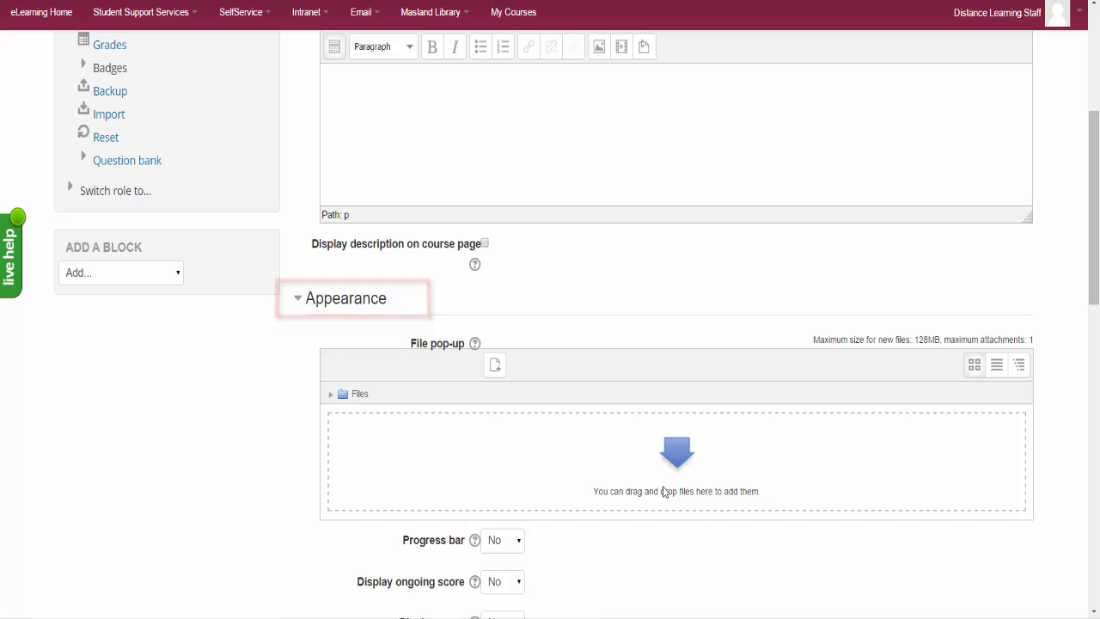
{"action": "scroll", "coordinate": [604, 552], "scroll_direction": "down", "scroll_amount": 1}
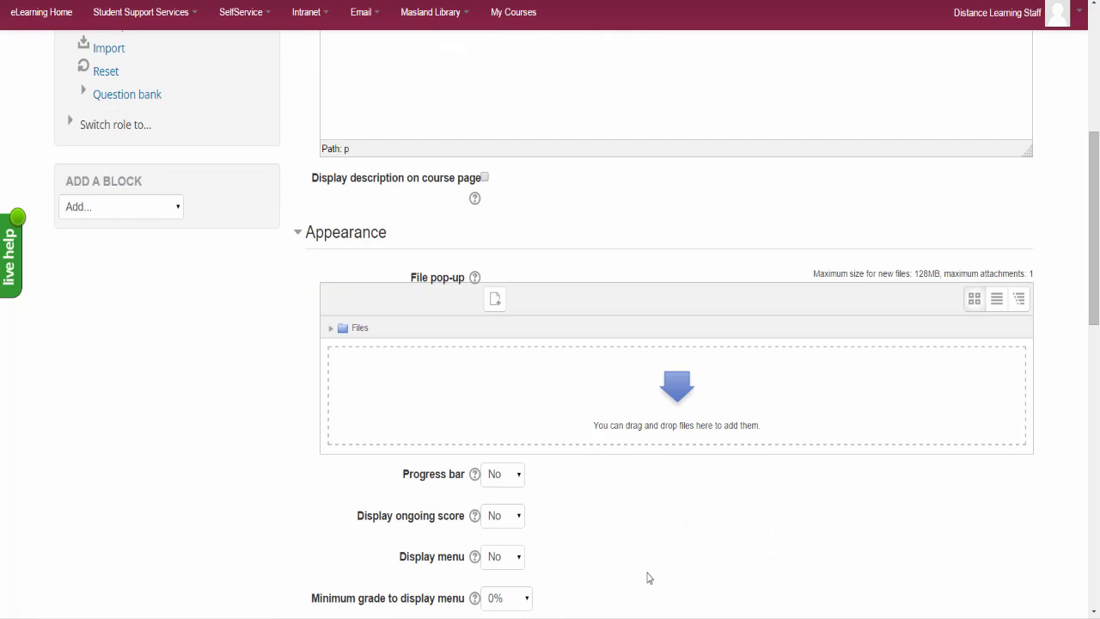
{"action": "left_click", "coordinate": [519, 484]}
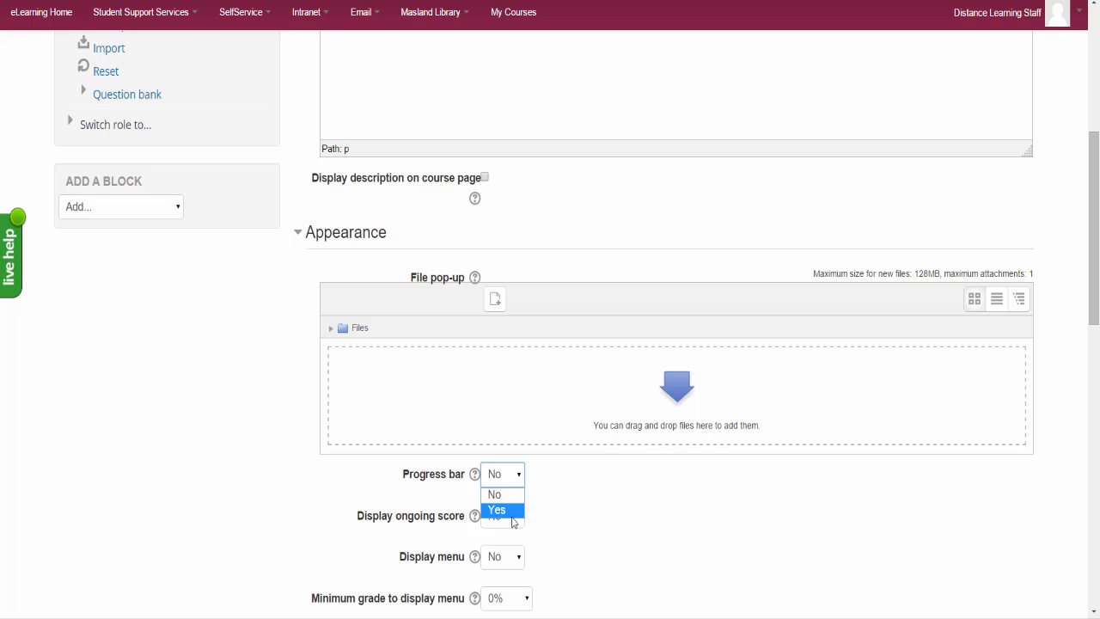
{"action": "left_click", "coordinate": [619, 513]}
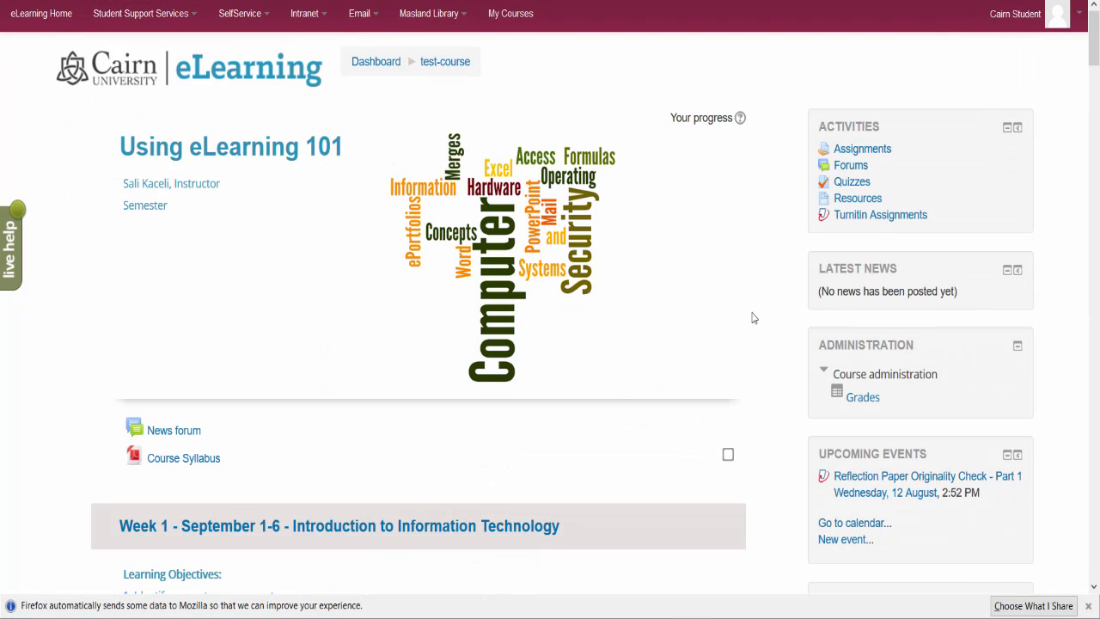
Switch to the existing Week 14 lesson on Multiple Intelligences and Learning Styles and bring up its Appearance settings.
{"action": "scroll", "coordinate": [602, 399], "scroll_direction": "down", "scroll_amount": 4}
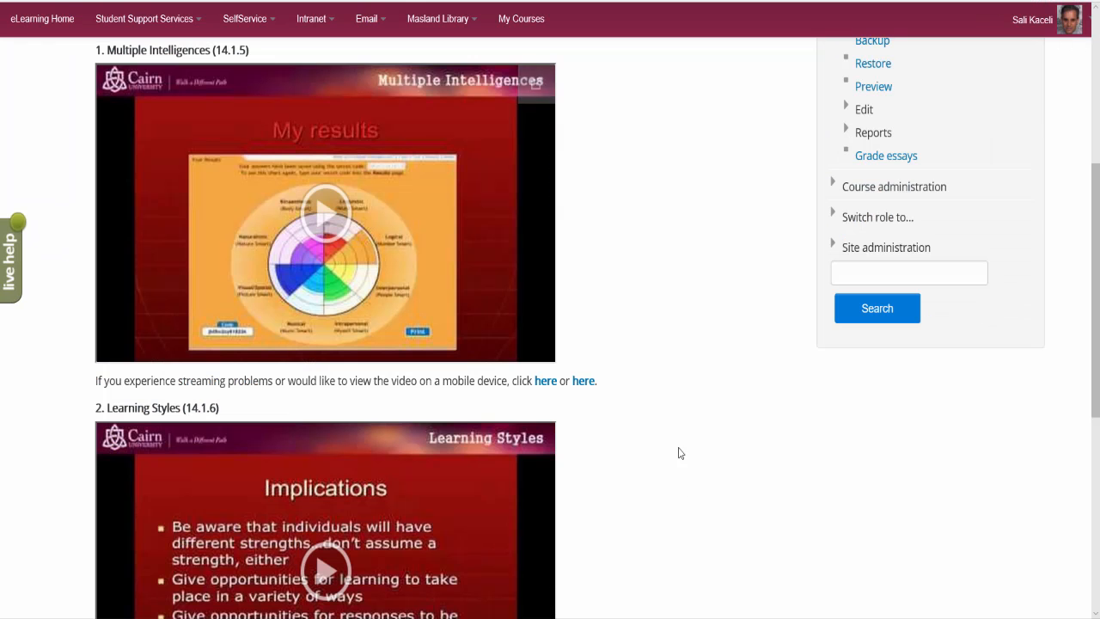
{"action": "scroll", "coordinate": [650, 402], "scroll_direction": "up", "scroll_amount": 4}
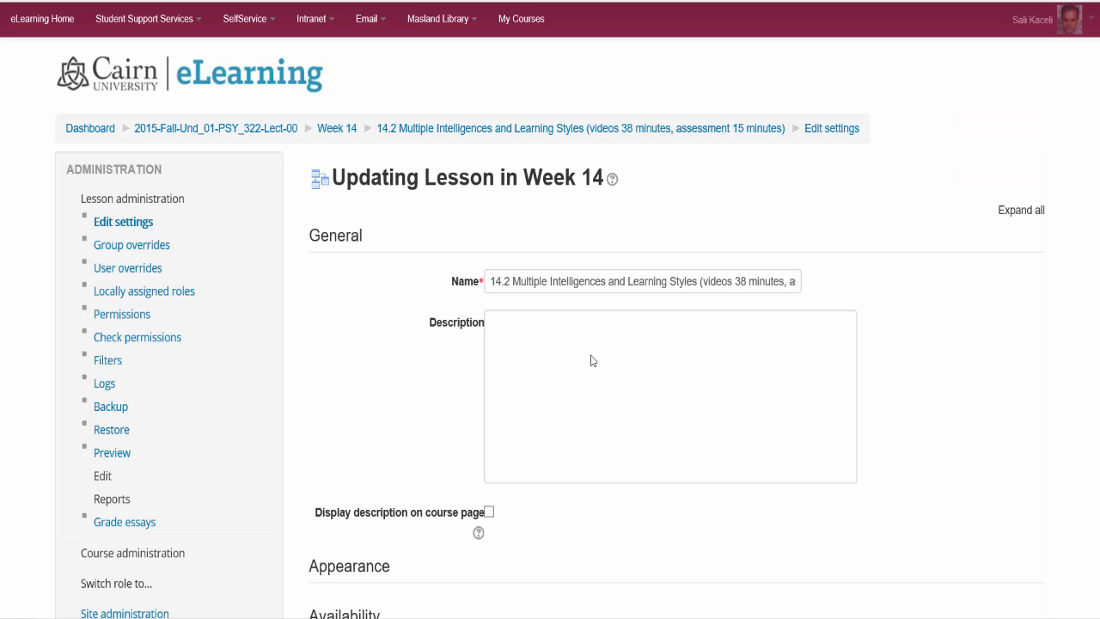
{"action": "scroll", "coordinate": [446, 402], "scroll_direction": "down", "scroll_amount": 5}
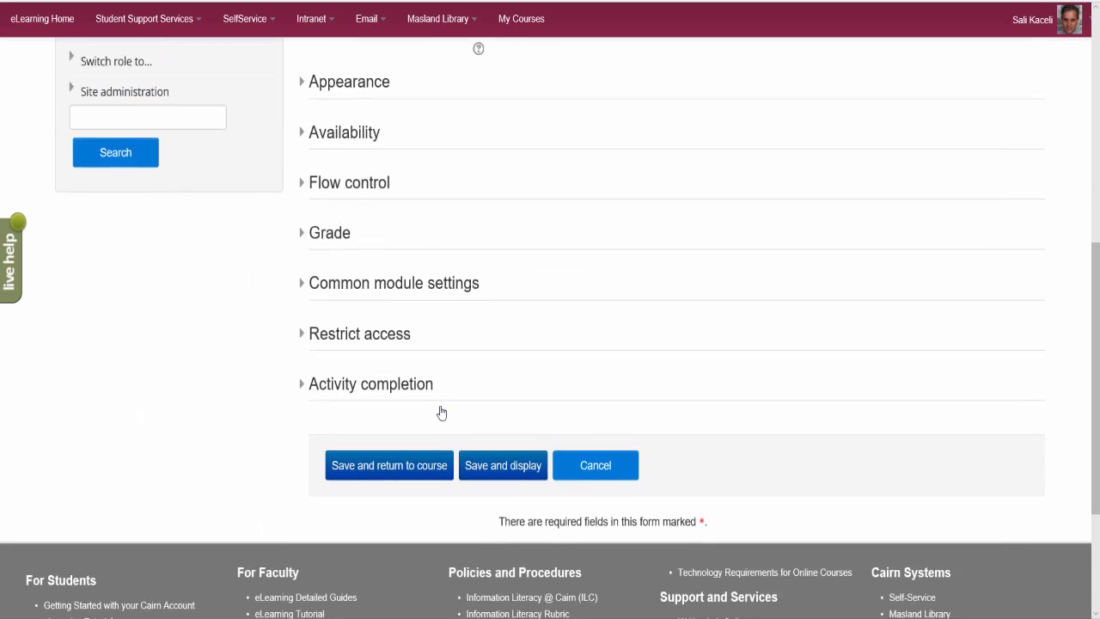
{"action": "scroll", "coordinate": [442, 413], "scroll_direction": "up", "scroll_amount": 3}
{"action": "left_click", "coordinate": [307, 335]}
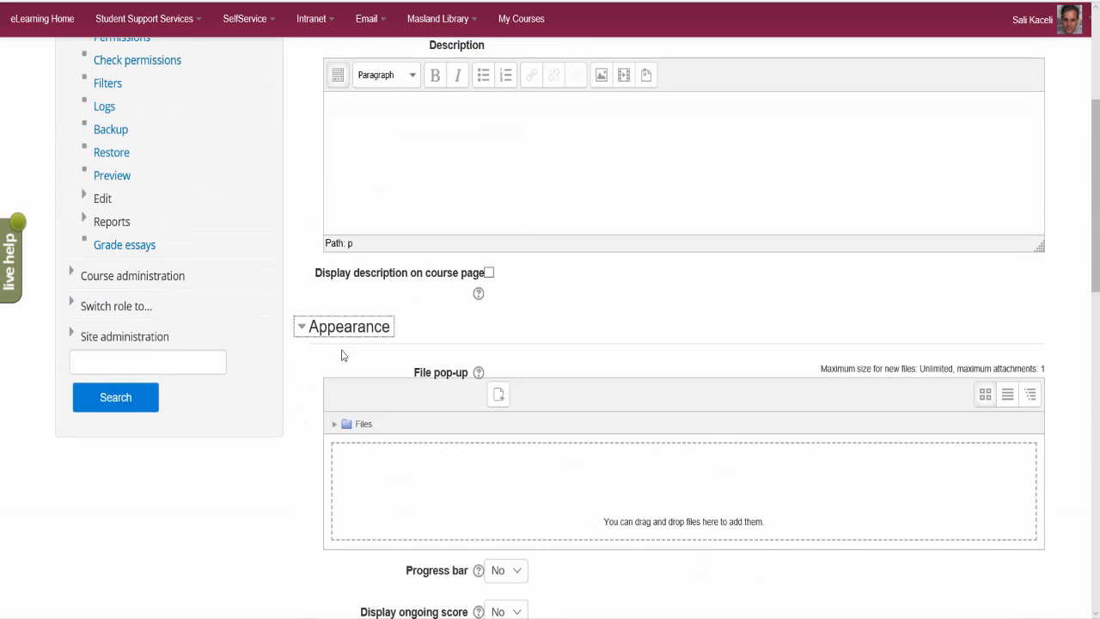
{"action": "scroll", "coordinate": [516, 417], "scroll_direction": "down", "scroll_amount": 3}
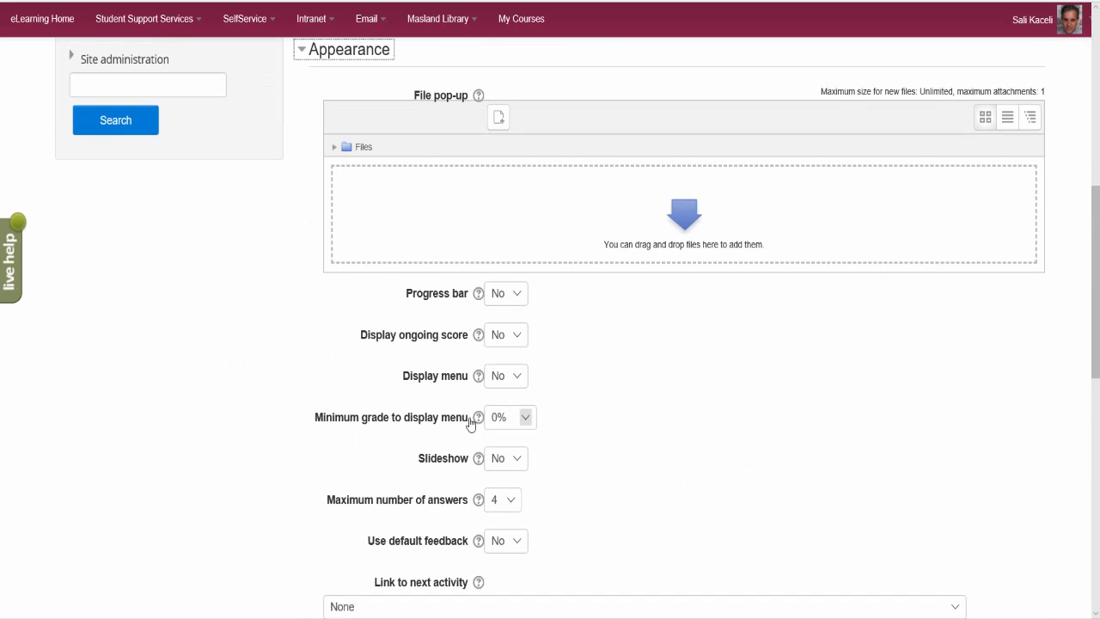
Set the Display menu option of the existing Week 14 lesson, and save and display the lesson.
{"action": "left_click", "coordinate": [507, 383]}
{"action": "key", "text": "Return"}
{"action": "scroll", "coordinate": [634, 401], "scroll_direction": "down", "scroll_amount": 9}
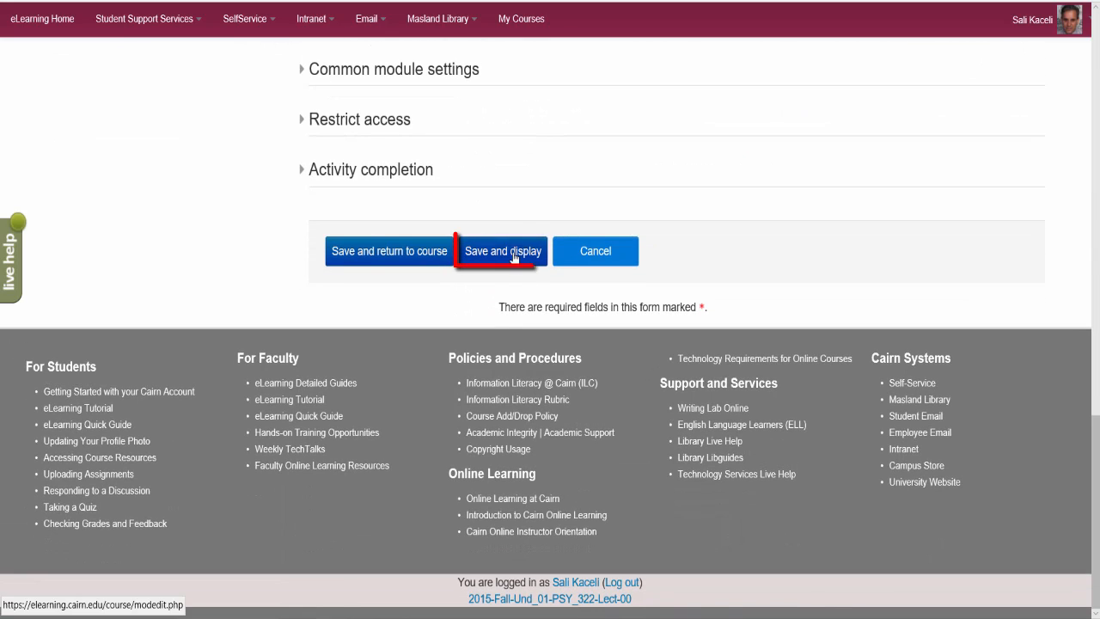
{"action": "left_click", "coordinate": [514, 256]}
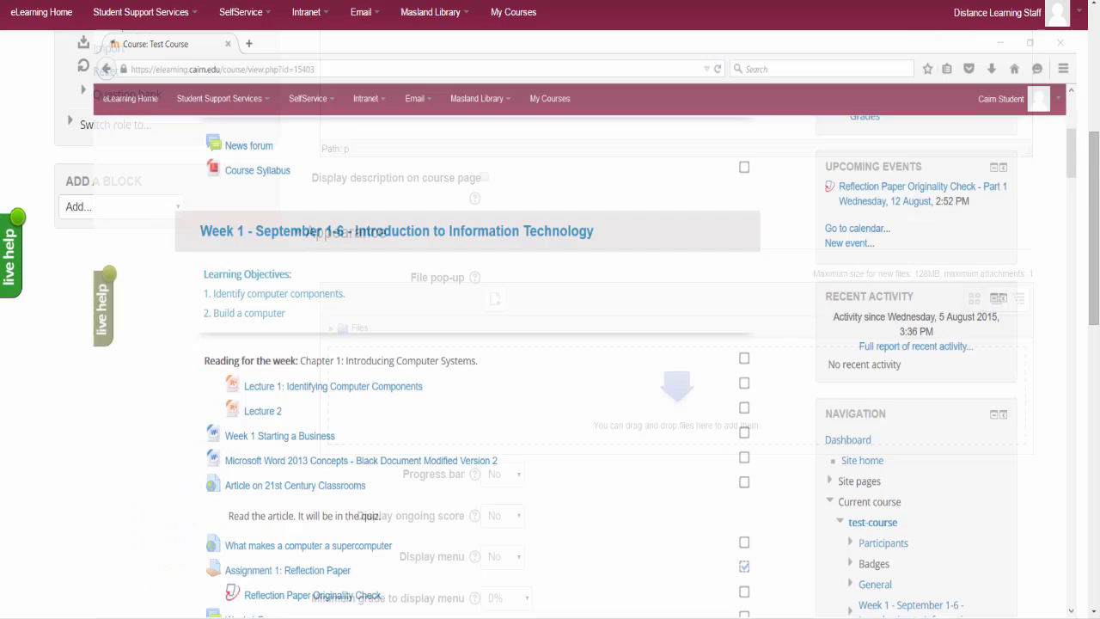
Back in the new lesson form, examine the remaining Appearance settings, the help for Maximum number of answers and the Link to next activity choices.
{"action": "scroll", "coordinate": [653, 513], "scroll_direction": "down", "scroll_amount": 1}
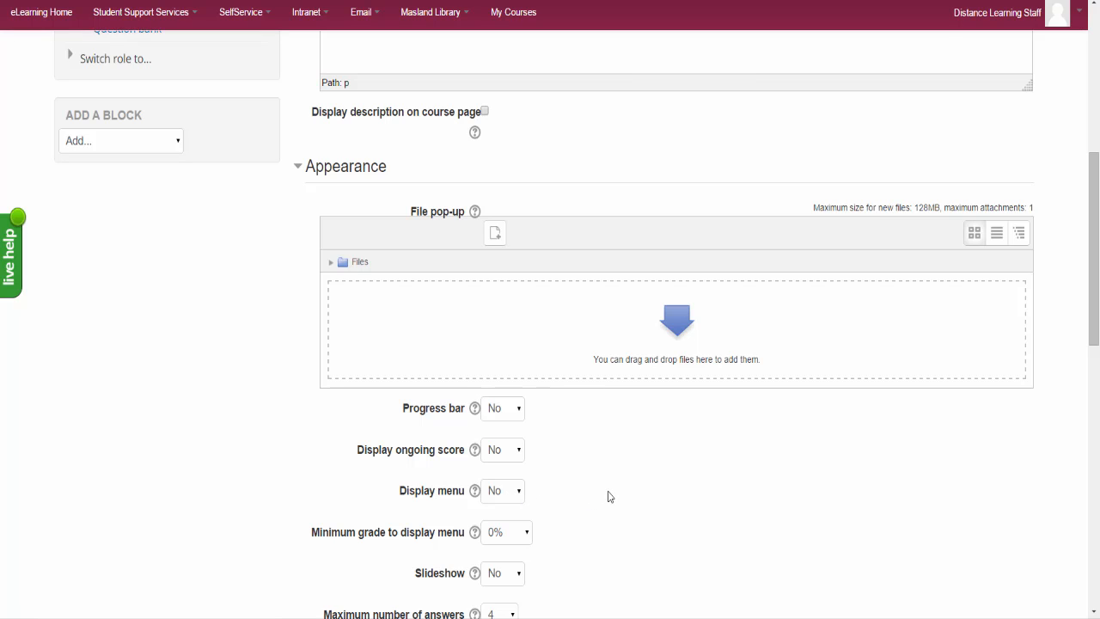
{"action": "scroll", "coordinate": [567, 504], "scroll_direction": "down", "scroll_amount": 1}
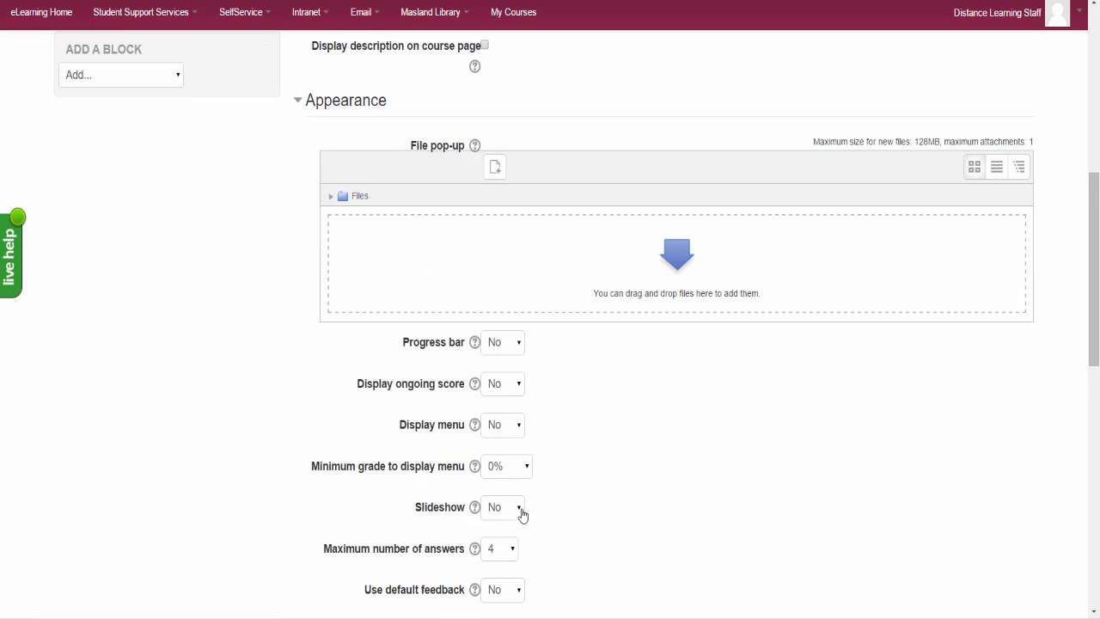
{"action": "scroll", "coordinate": [588, 514], "scroll_direction": "down", "scroll_amount": 1}
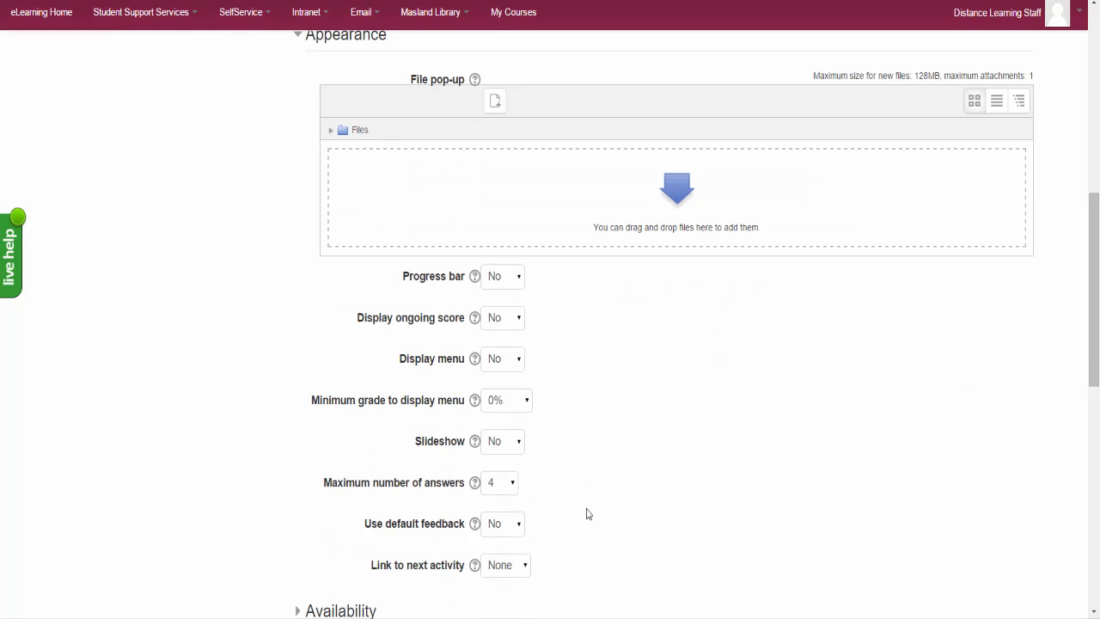
{"action": "left_click", "coordinate": [477, 488]}
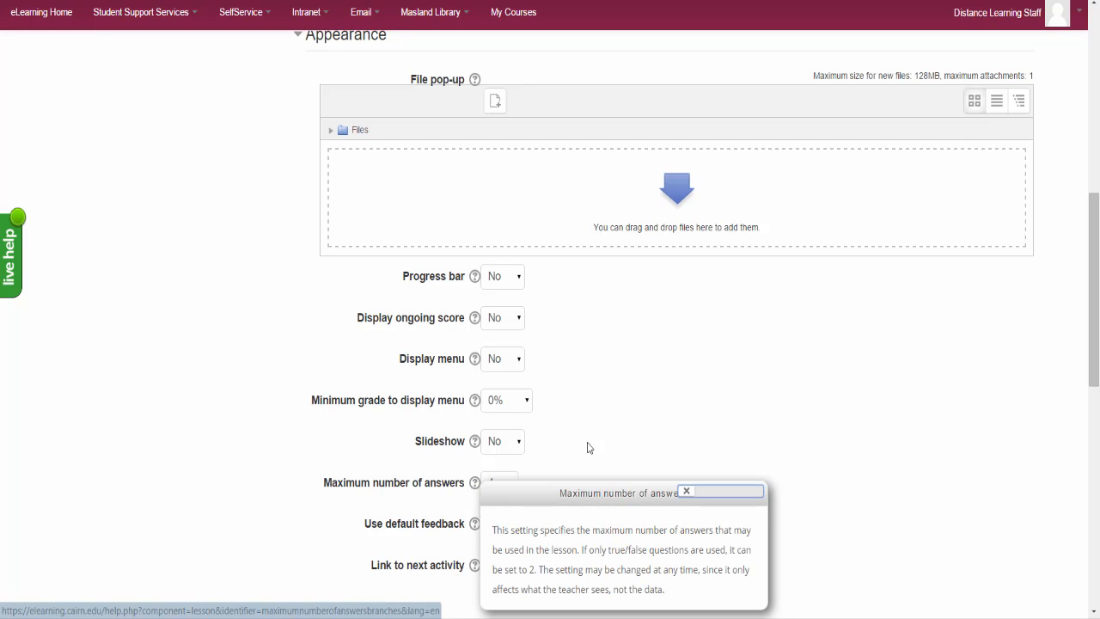
{"action": "left_click", "coordinate": [617, 451]}
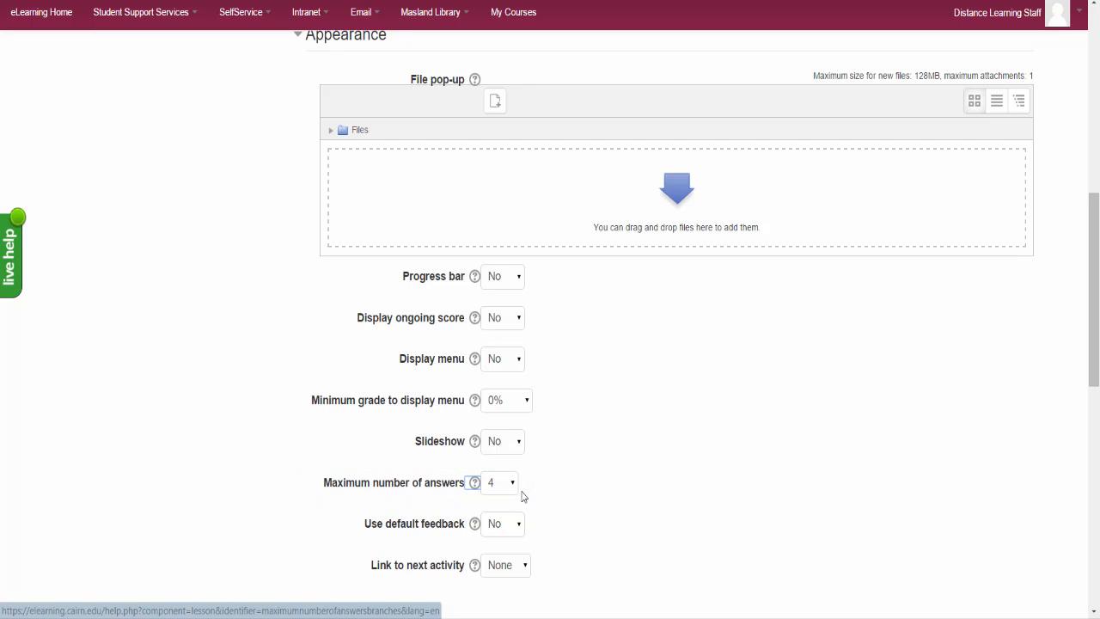
{"action": "scroll", "coordinate": [636, 483], "scroll_direction": "down", "scroll_amount": 2}
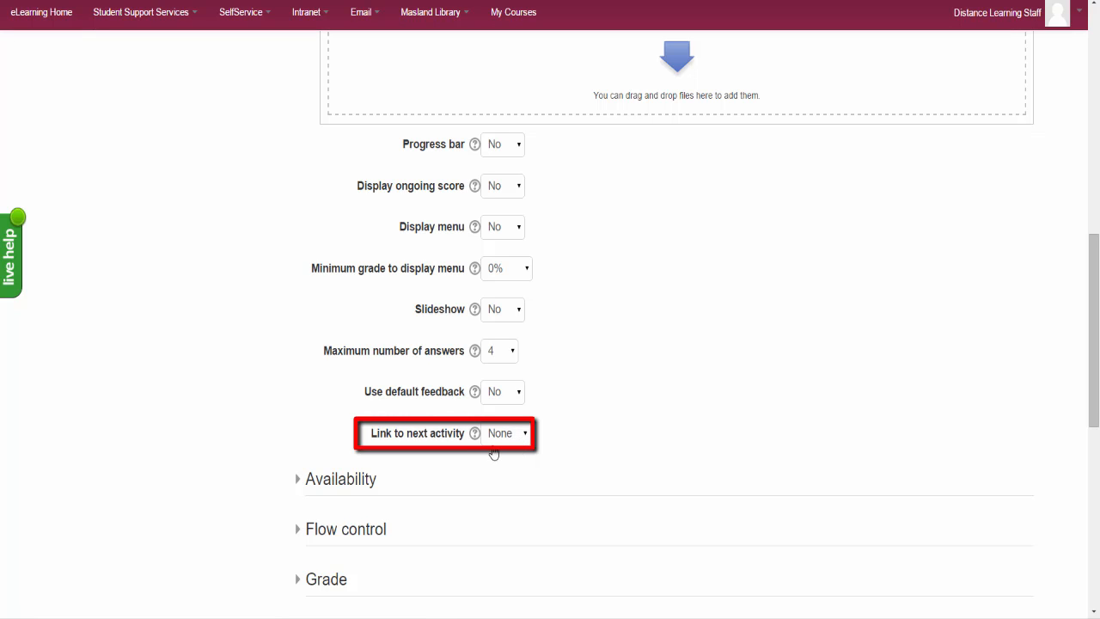
{"action": "left_click", "coordinate": [511, 442]}
{"action": "left_click", "coordinate": [677, 427]}
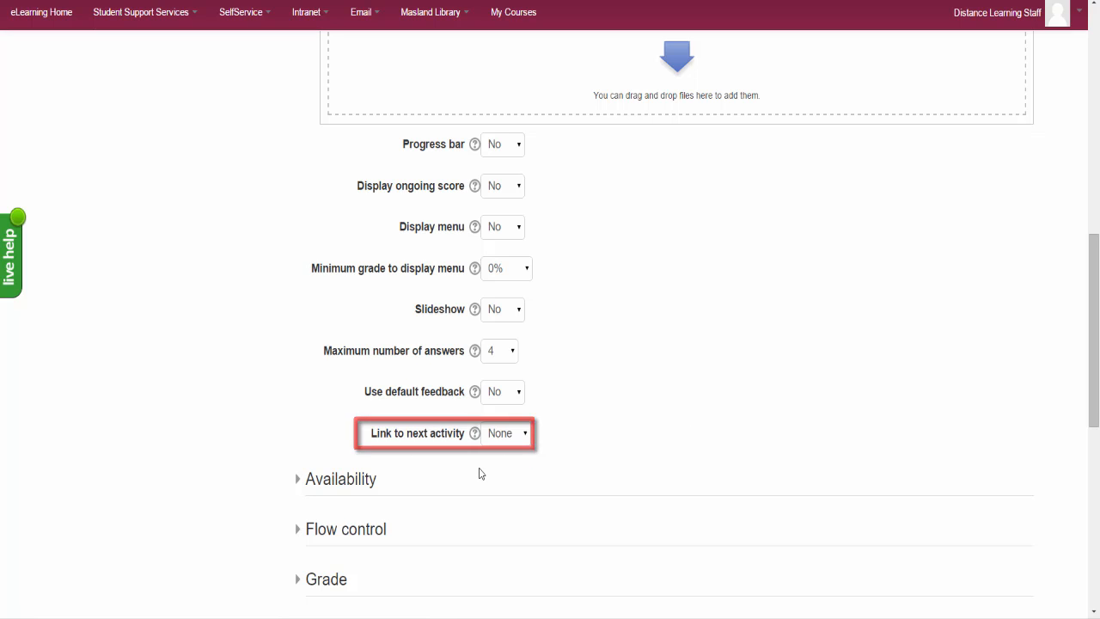
Expand the Availability section and review its available-from date, deadline, time limit and password options.
{"action": "left_click", "coordinate": [297, 480]}
{"action": "scroll", "coordinate": [700, 498], "scroll_direction": "down", "scroll_amount": 1}
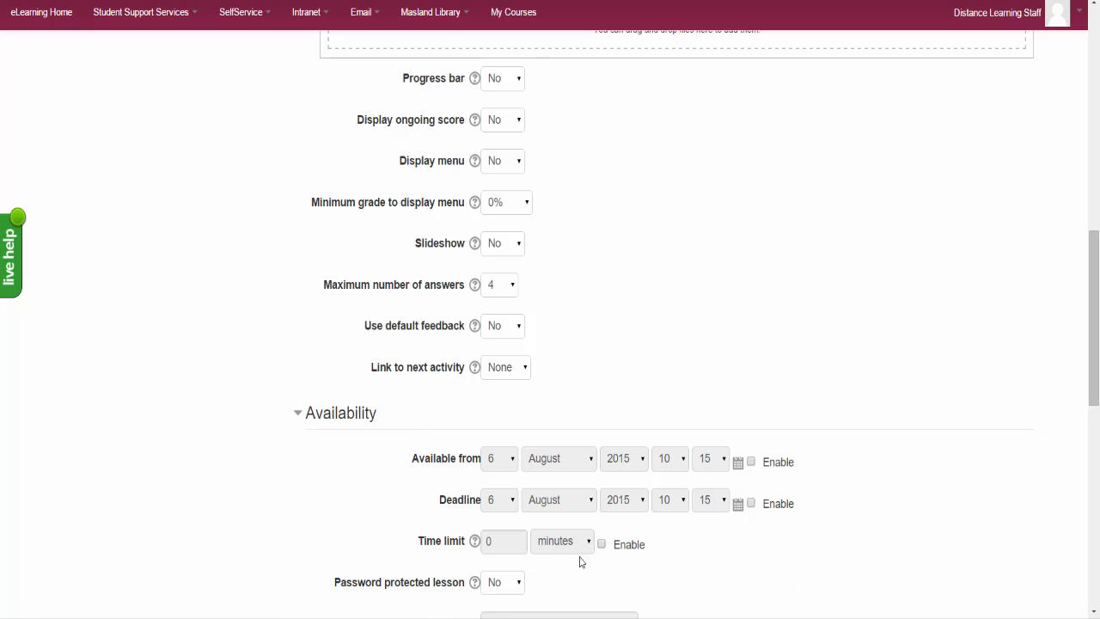
{"action": "scroll", "coordinate": [705, 554], "scroll_direction": "down", "scroll_amount": 2}
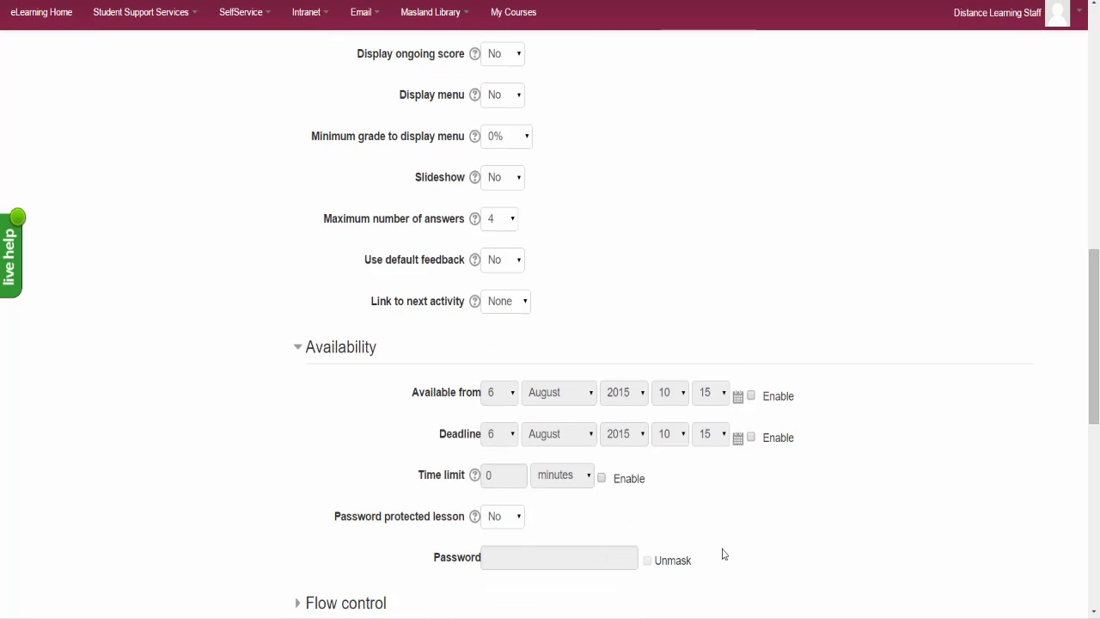
{"action": "scroll", "coordinate": [706, 522], "scroll_direction": "down", "scroll_amount": 1}
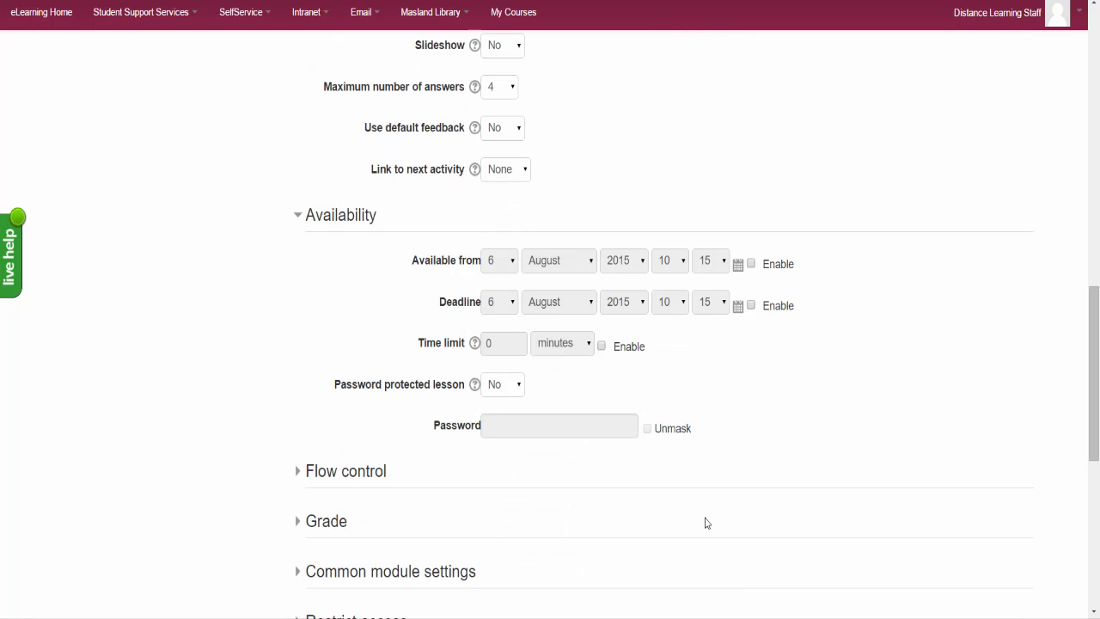
Expand the Flow control section and set Allow student review to Yes.
{"action": "left_click", "coordinate": [298, 473]}
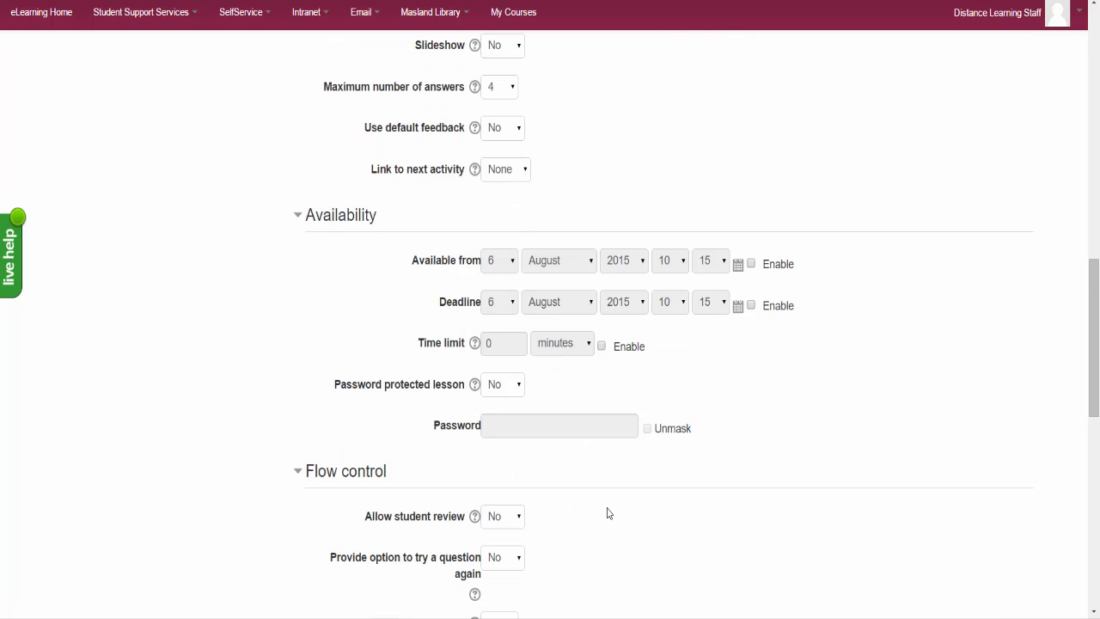
{"action": "scroll", "coordinate": [598, 519], "scroll_direction": "down", "scroll_amount": 1}
{"action": "scroll", "coordinate": [572, 520], "scroll_direction": "down", "scroll_amount": 1}
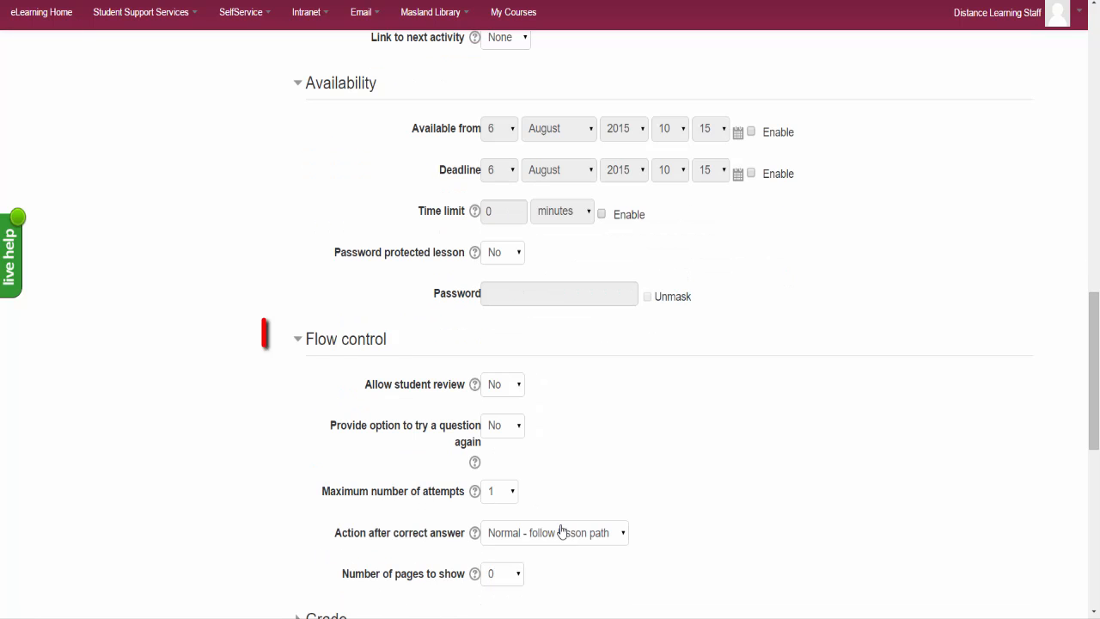
{"action": "left_click", "coordinate": [519, 389]}
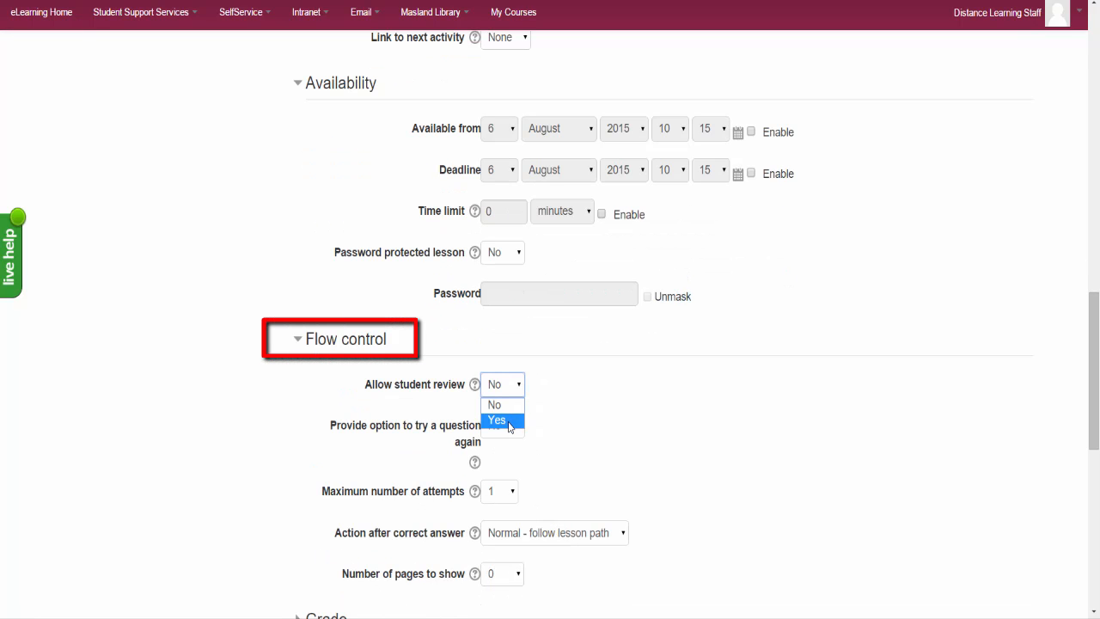
{"action": "left_click", "coordinate": [507, 419]}
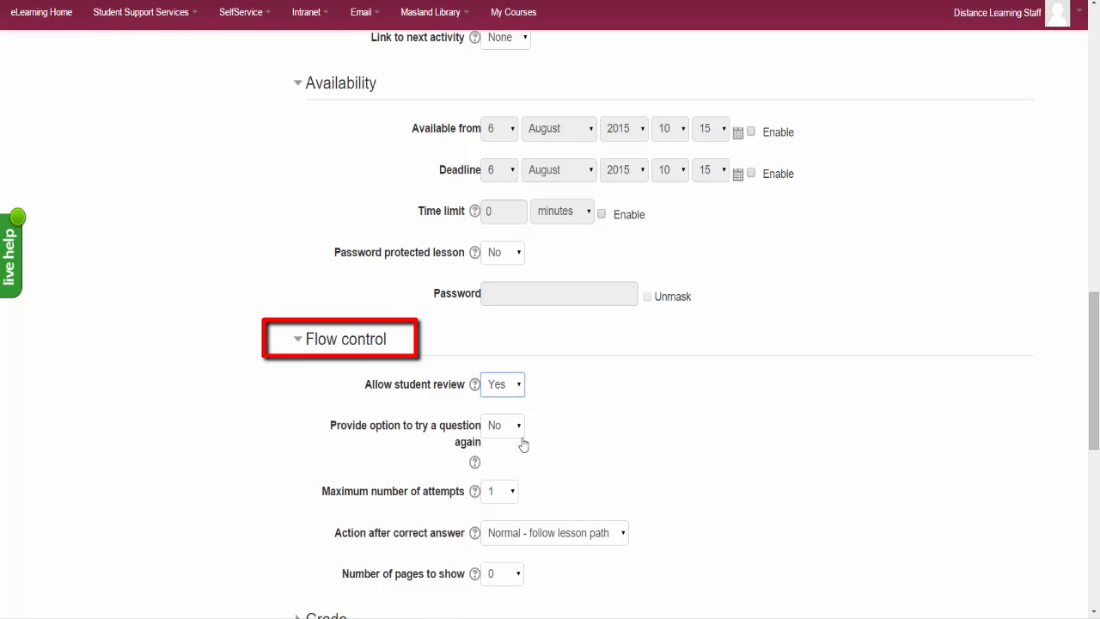
{"action": "left_click", "coordinate": [578, 440]}
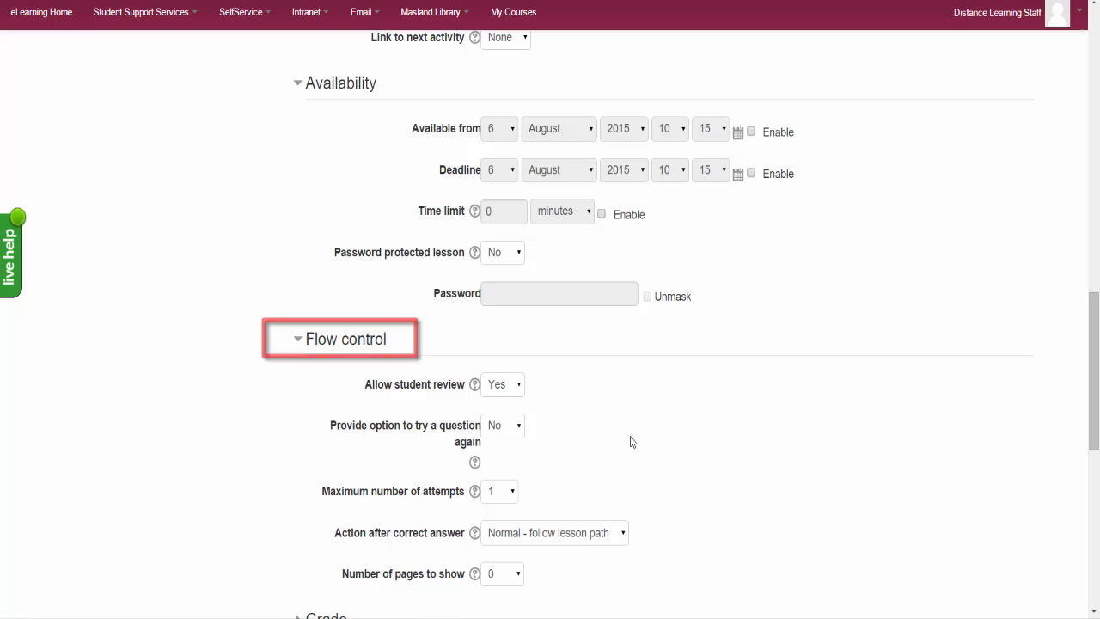
Check the choices for the option to try a question again, and set Maximum number of attempts to 5.
{"action": "left_click", "coordinate": [516, 432]}
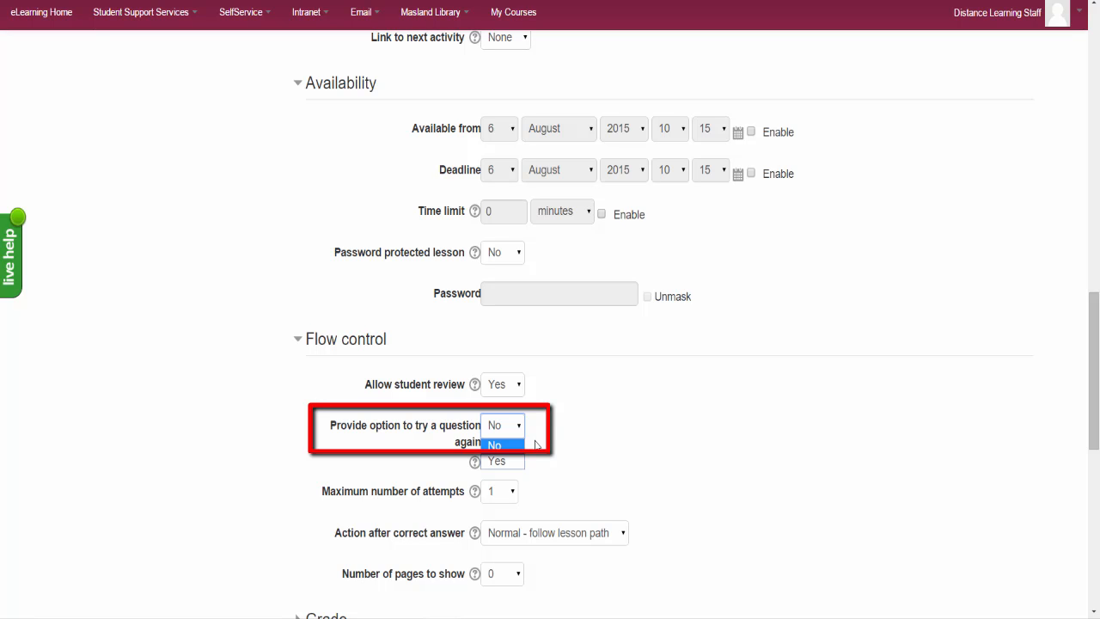
{"action": "left_click", "coordinate": [662, 458]}
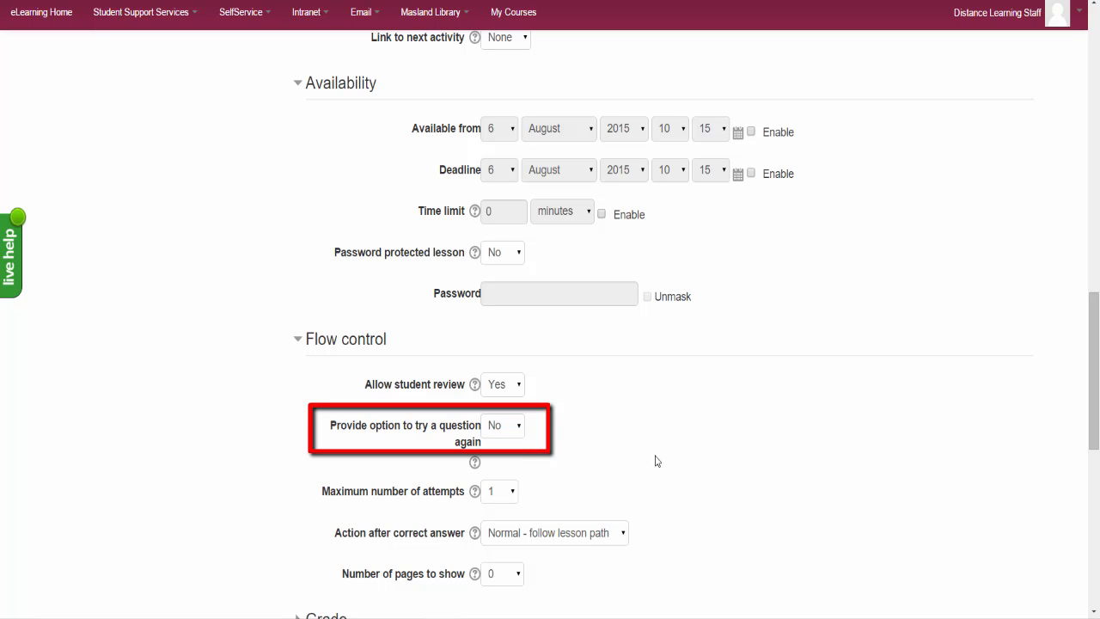
{"action": "scroll", "coordinate": [628, 469], "scroll_direction": "down", "scroll_amount": 2}
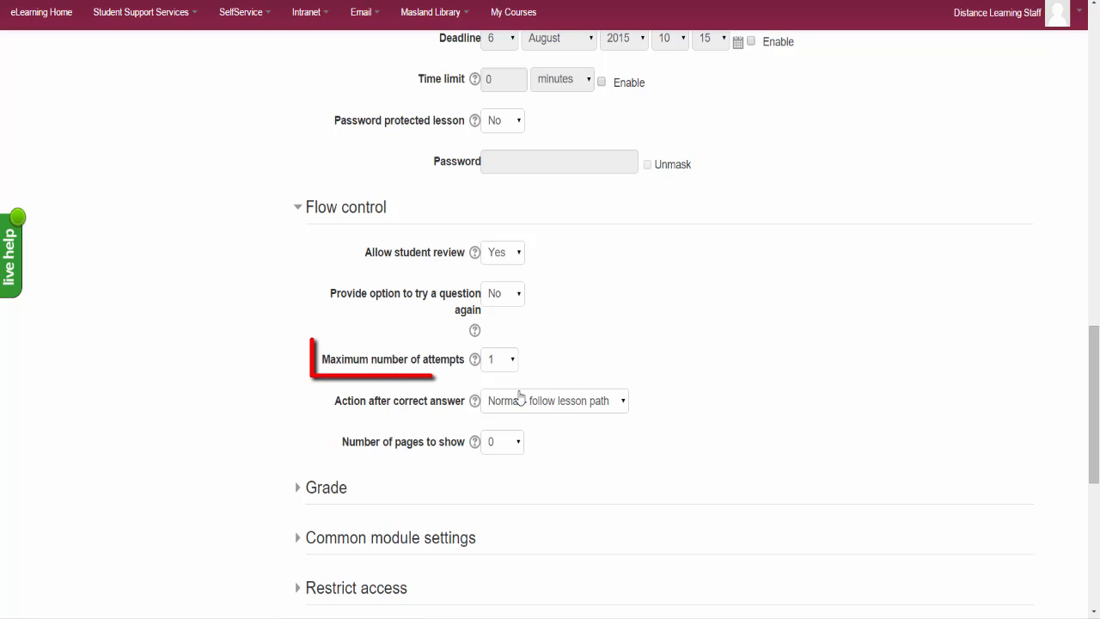
{"action": "left_click", "coordinate": [513, 365]}
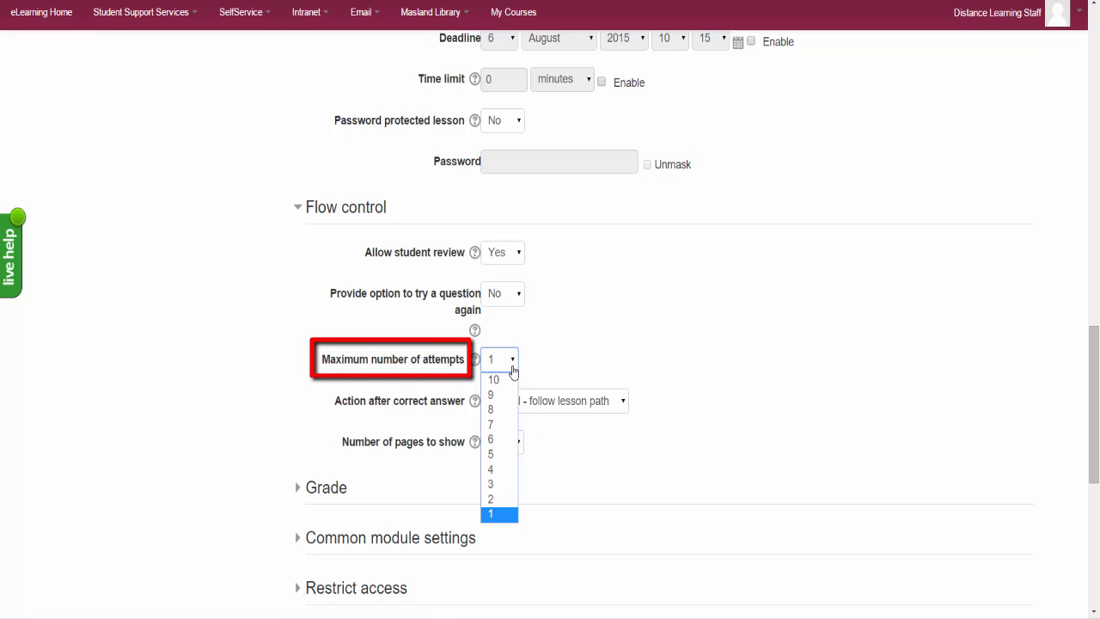
{"action": "left_click", "coordinate": [506, 457]}
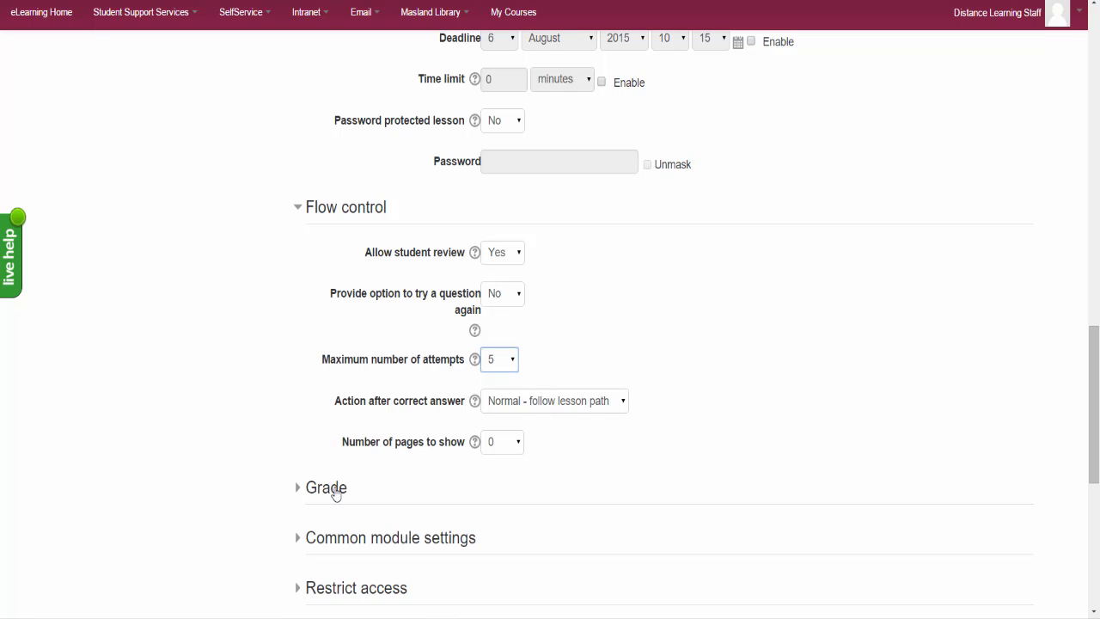
Expand the Grade section, review the maximum points, and assign the lesson to the Homework Assignments grade category.
{"action": "left_click", "coordinate": [301, 489]}
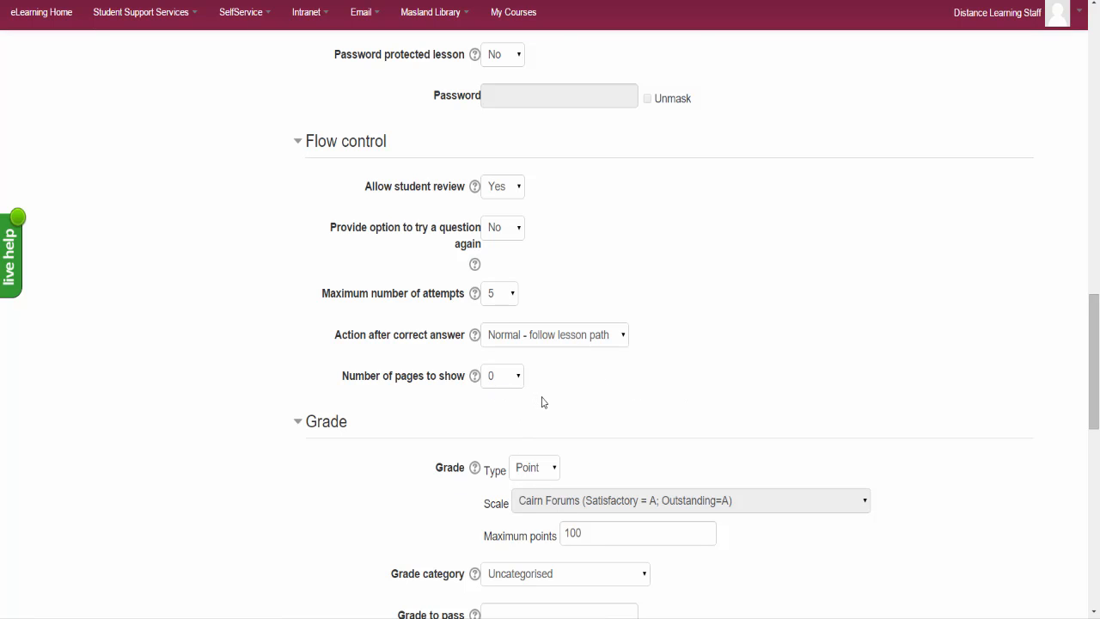
{"action": "scroll", "coordinate": [745, 369], "scroll_direction": "down", "scroll_amount": 1}
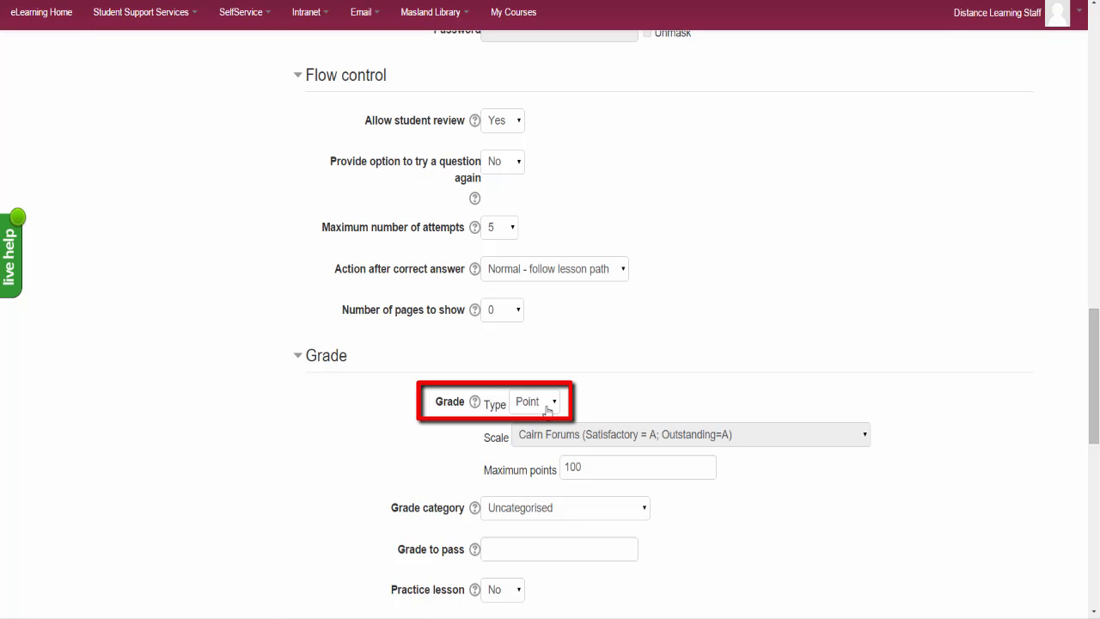
{"action": "left_click", "coordinate": [588, 471]}
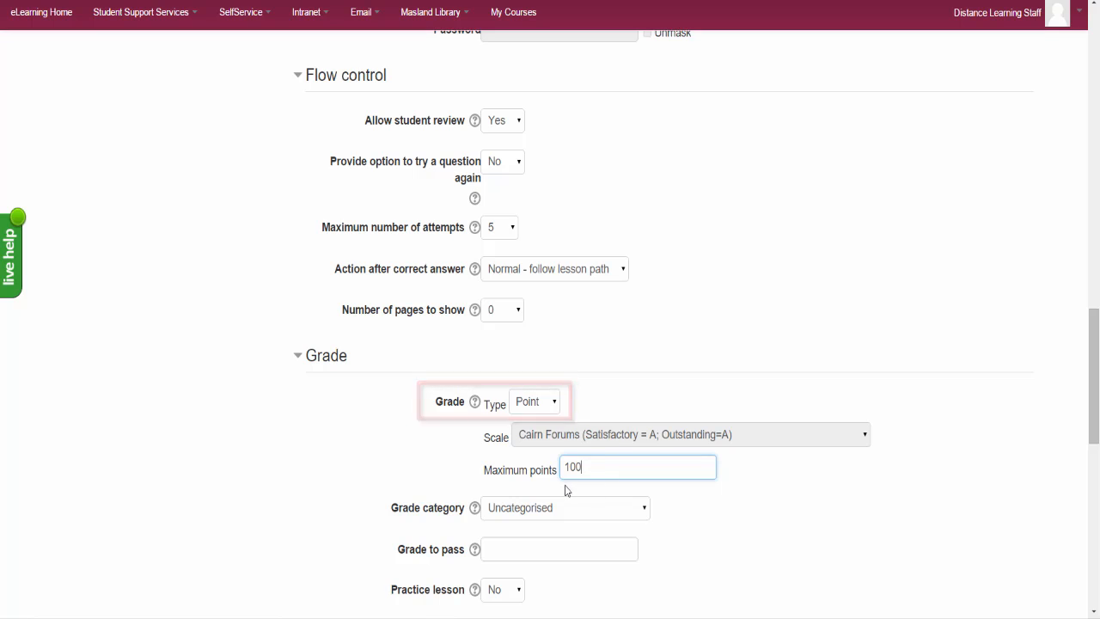
{"action": "left_click", "coordinate": [628, 516]}
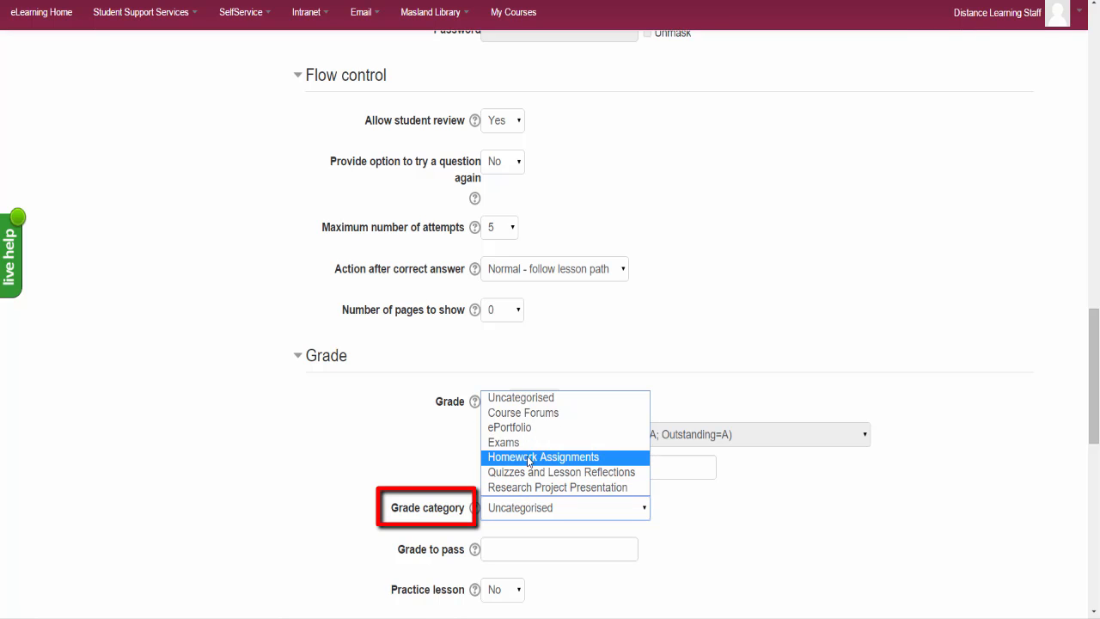
{"action": "left_click", "coordinate": [694, 528]}
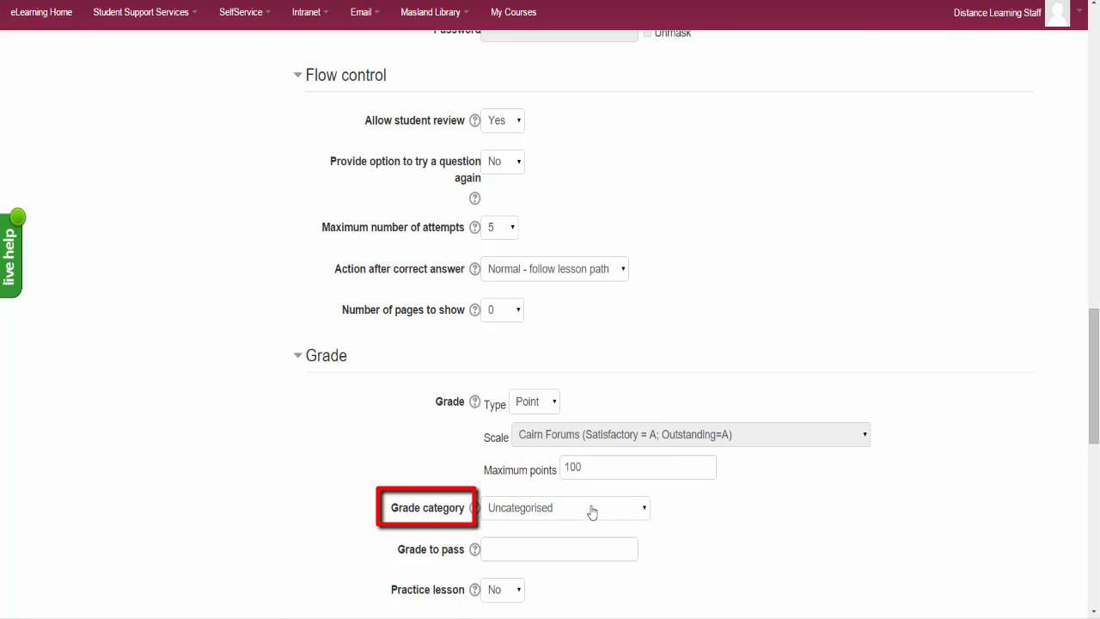
{"action": "left_click", "coordinate": [557, 517]}
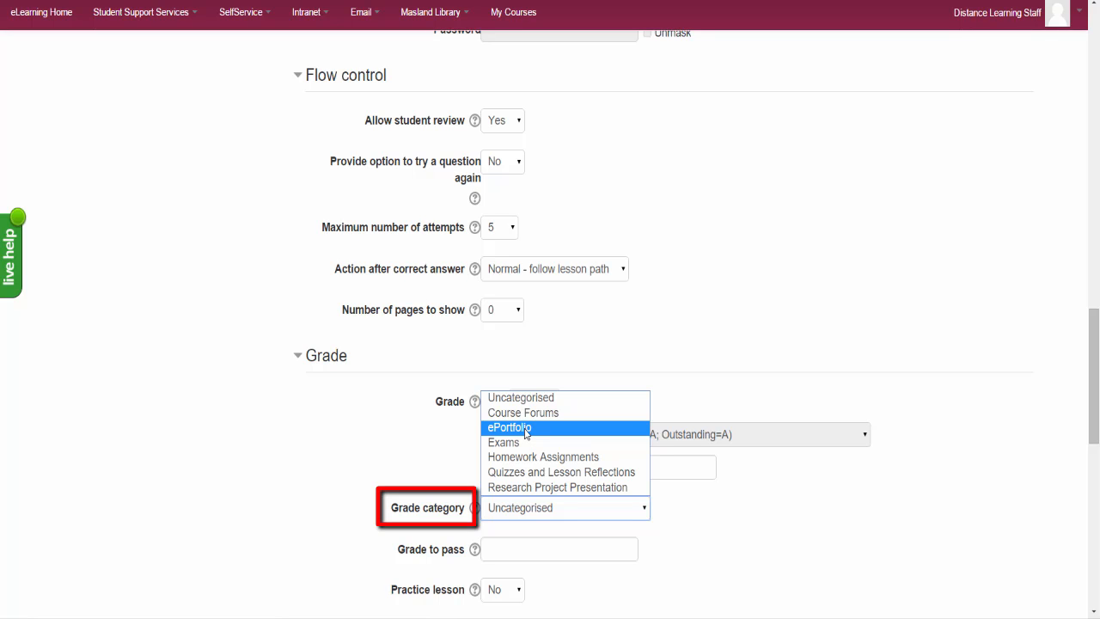
{"action": "left_click", "coordinate": [550, 457]}
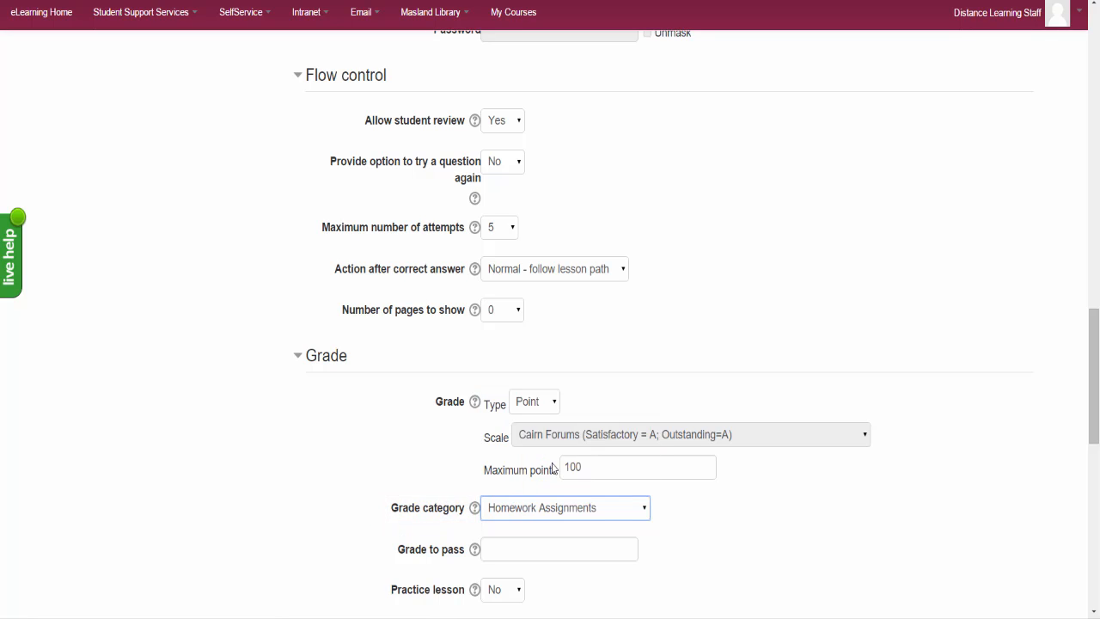
Set Re-takes allowed to Yes and Handling of re-takes to Use maximum in the Grade section.
{"action": "scroll", "coordinate": [808, 527], "scroll_direction": "down", "scroll_amount": 1}
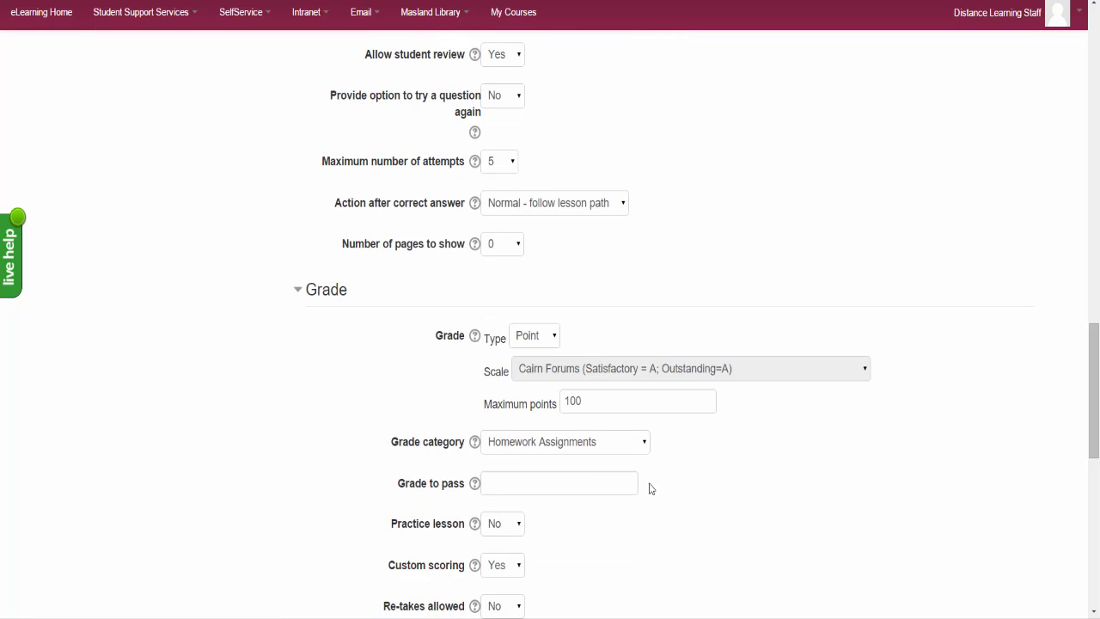
{"action": "scroll", "coordinate": [641, 480], "scroll_direction": "down", "scroll_amount": 2}
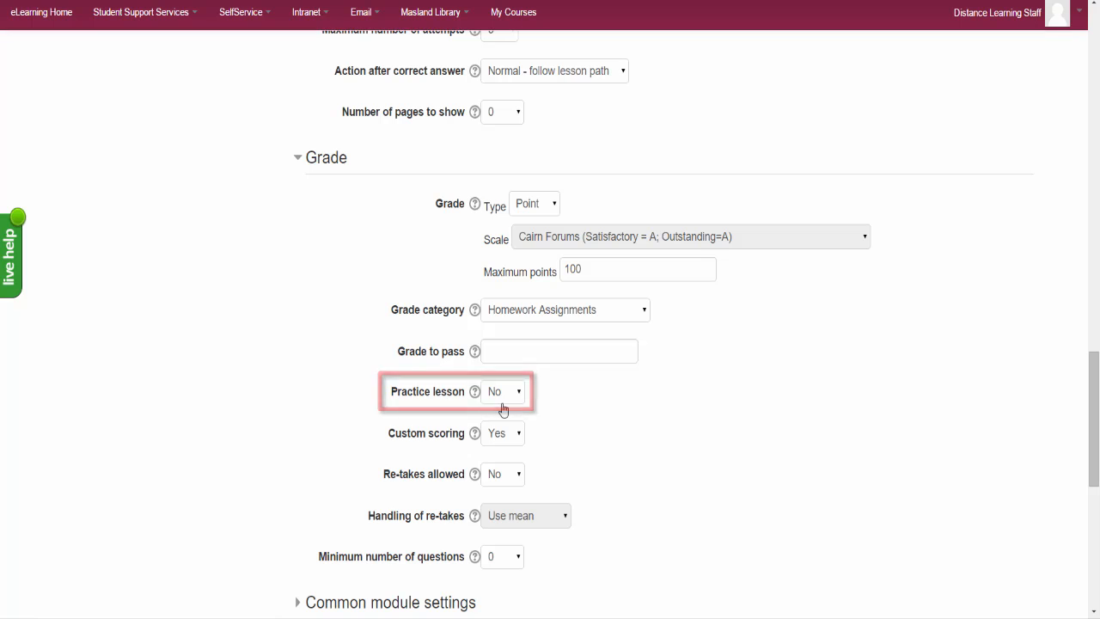
{"action": "left_click", "coordinate": [503, 474]}
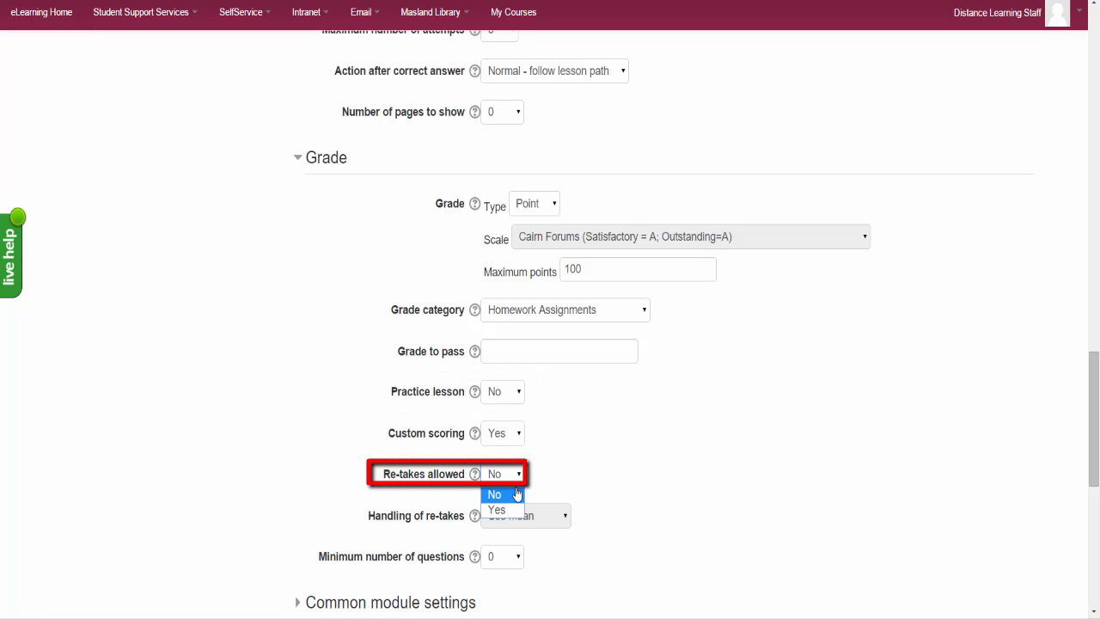
{"action": "left_click", "coordinate": [496, 508]}
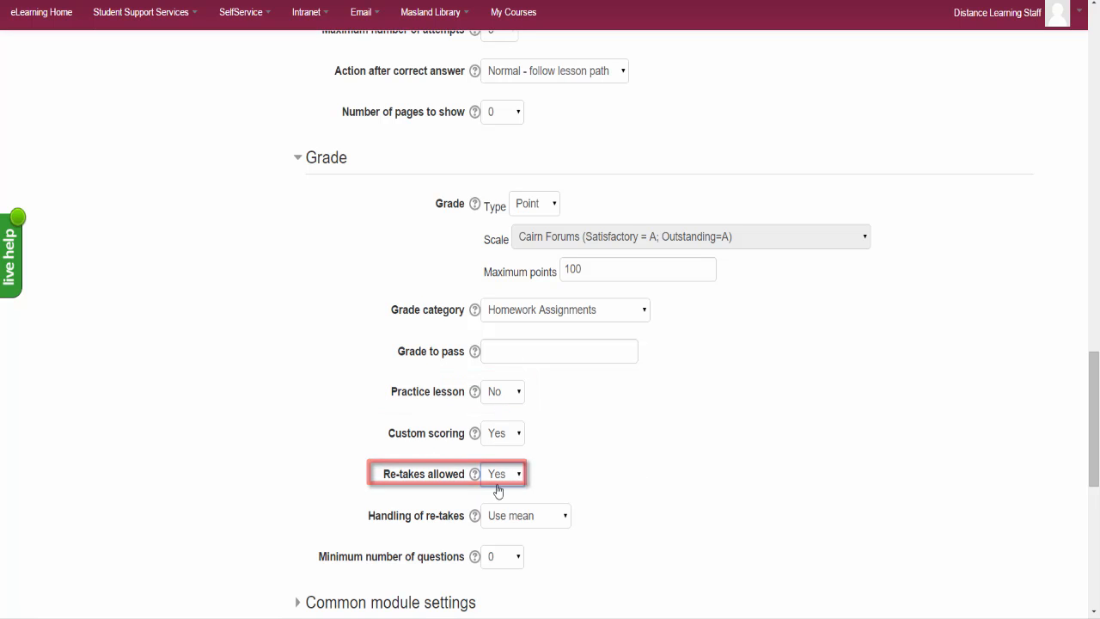
{"action": "left_click", "coordinate": [550, 521]}
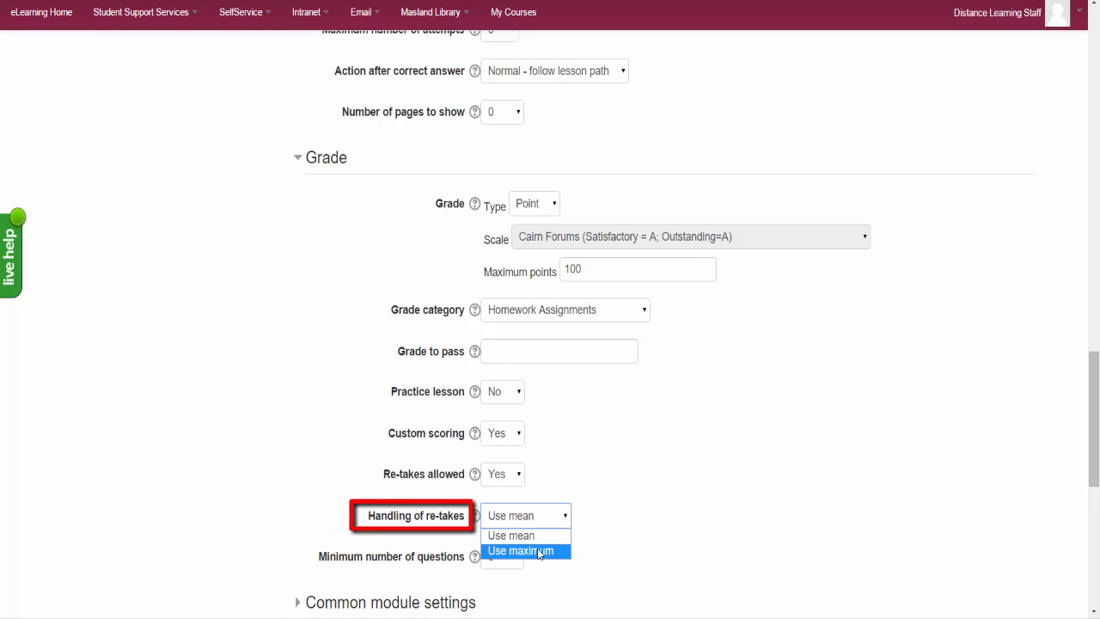
{"action": "left_click", "coordinate": [540, 551]}
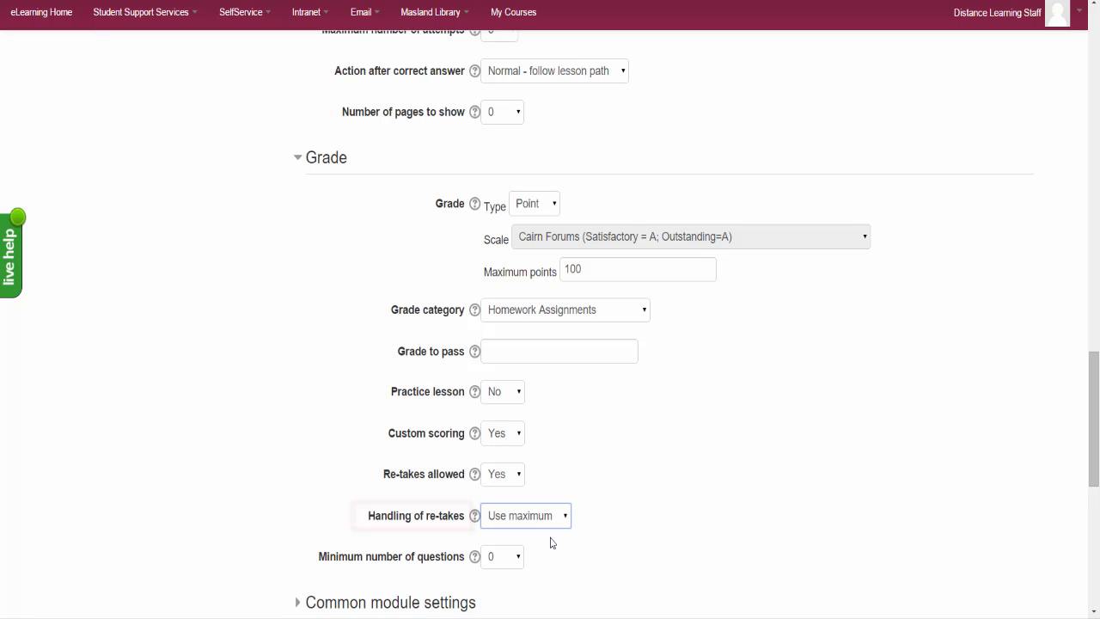
{"action": "left_click", "coordinate": [658, 528]}
Expand the Common module settings and review the visibility, ID number and group options.
{"action": "scroll", "coordinate": [720, 538], "scroll_direction": "down", "scroll_amount": 3}
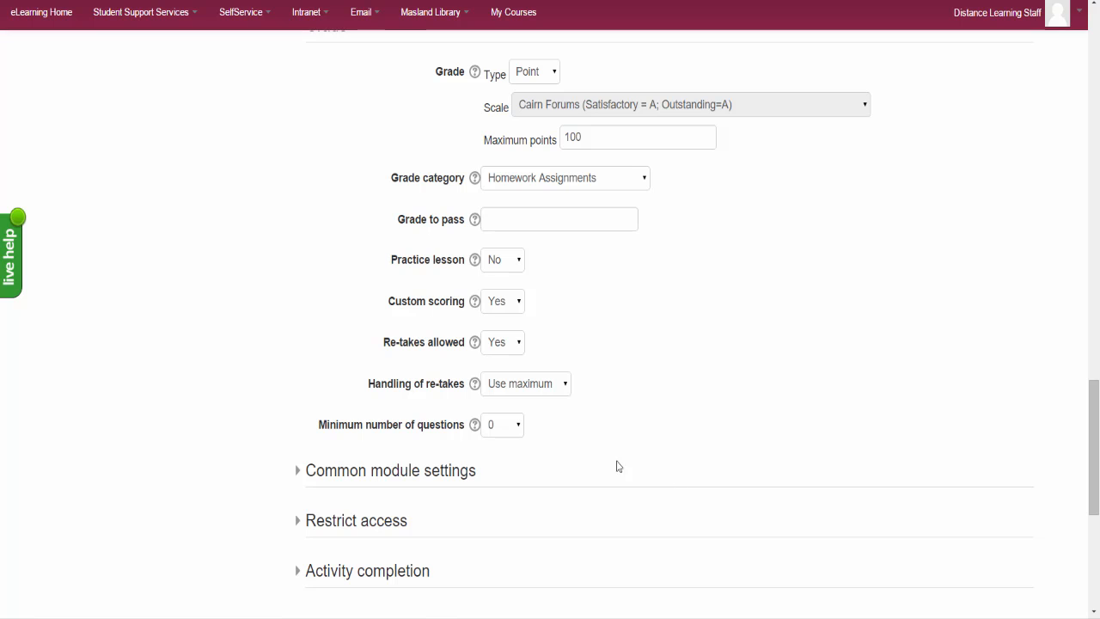
{"action": "scroll", "coordinate": [625, 456], "scroll_direction": "down", "scroll_amount": 2}
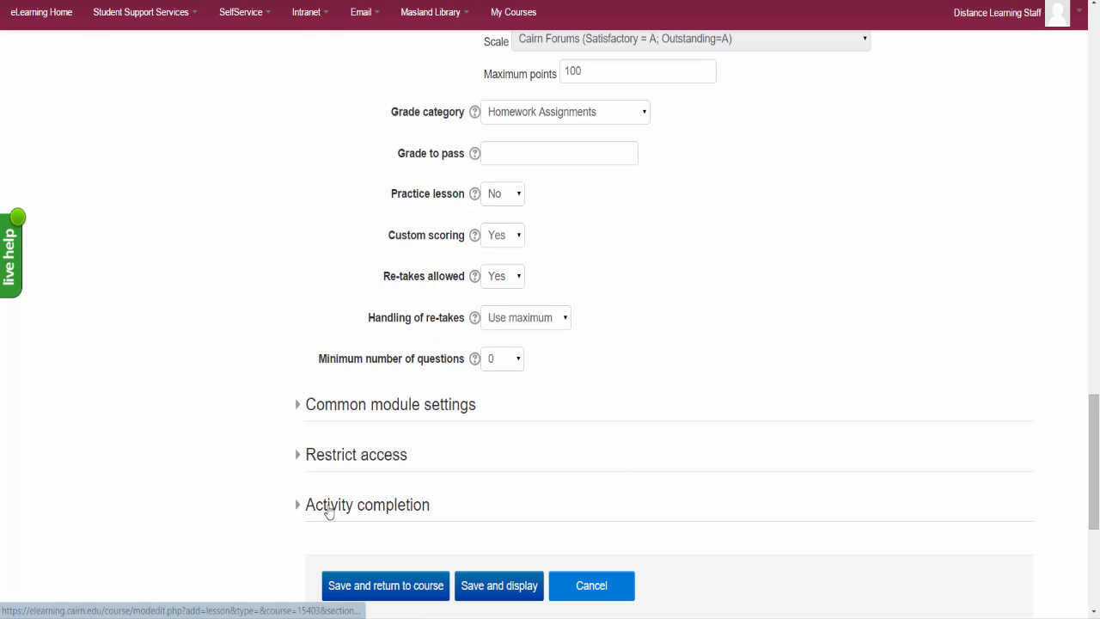
{"action": "left_click", "coordinate": [302, 405]}
{"action": "scroll", "coordinate": [692, 421], "scroll_direction": "down", "scroll_amount": 3}
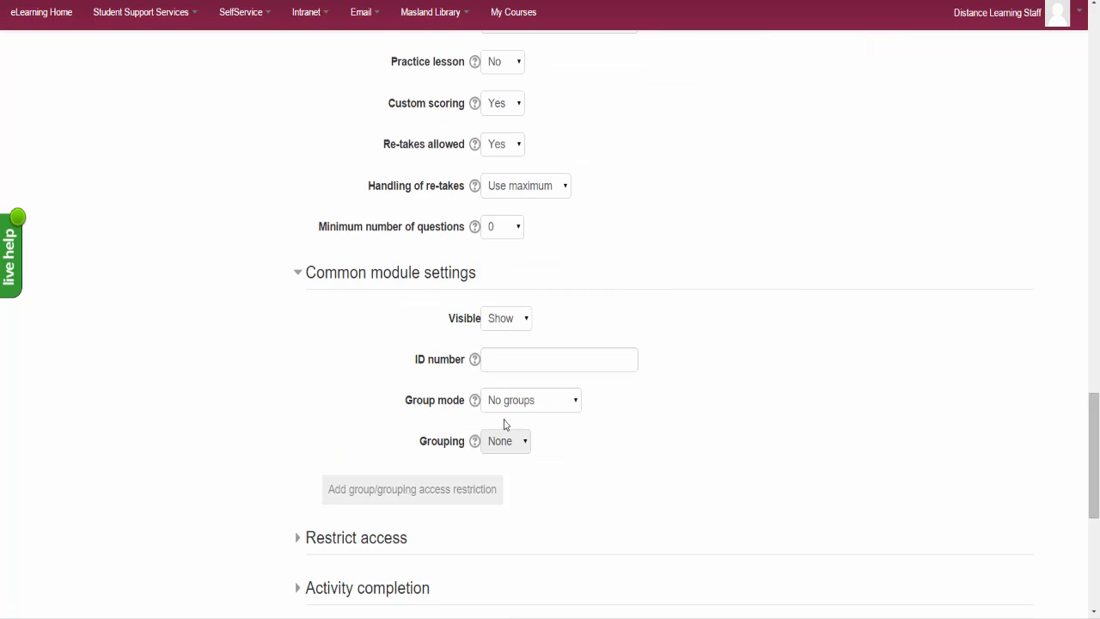
{"action": "scroll", "coordinate": [520, 514], "scroll_direction": "down", "scroll_amount": 1}
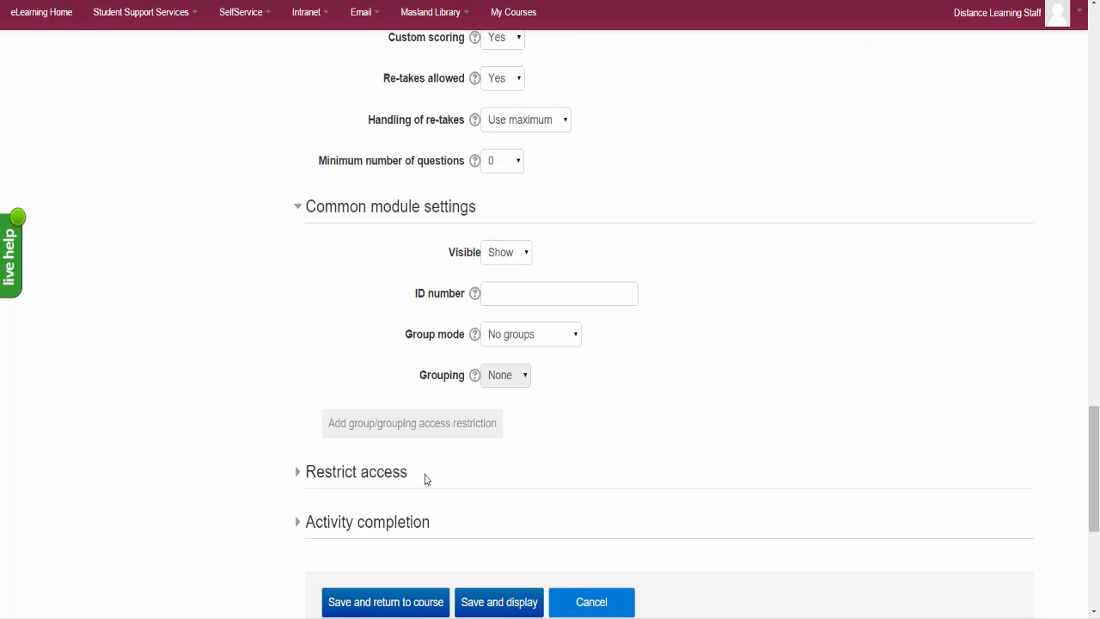
Set completion tracking to "Show activity as complete when conditions are met" with a required time spent, and save the lesson, returning to the course.
{"action": "left_click", "coordinate": [302, 526]}
{"action": "scroll", "coordinate": [641, 456], "scroll_direction": "down", "scroll_amount": 4}
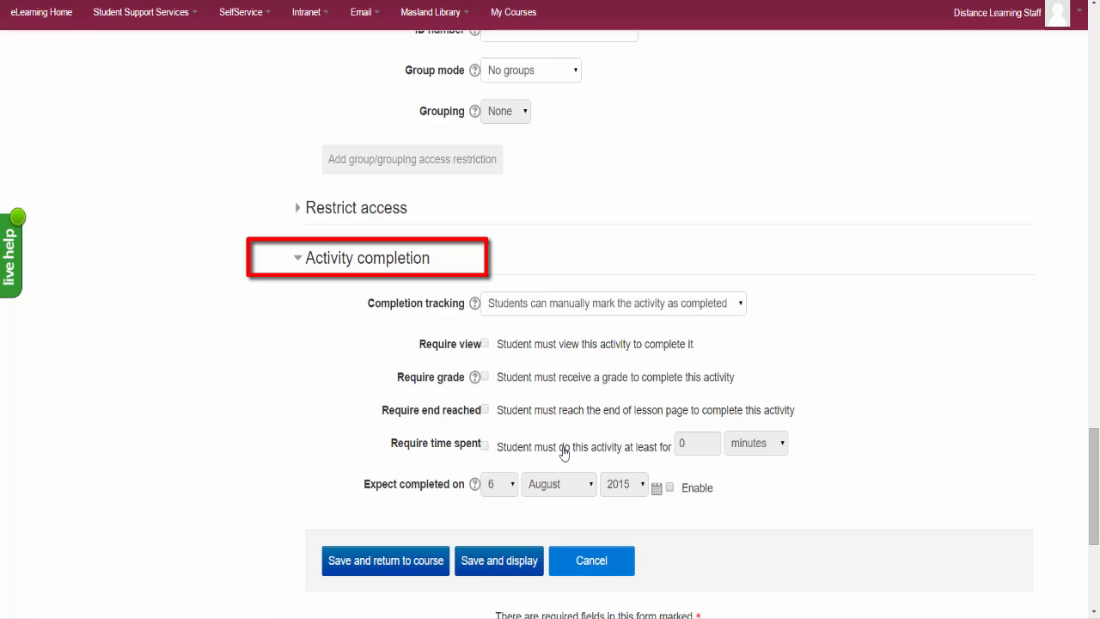
{"action": "left_click", "coordinate": [560, 305]}
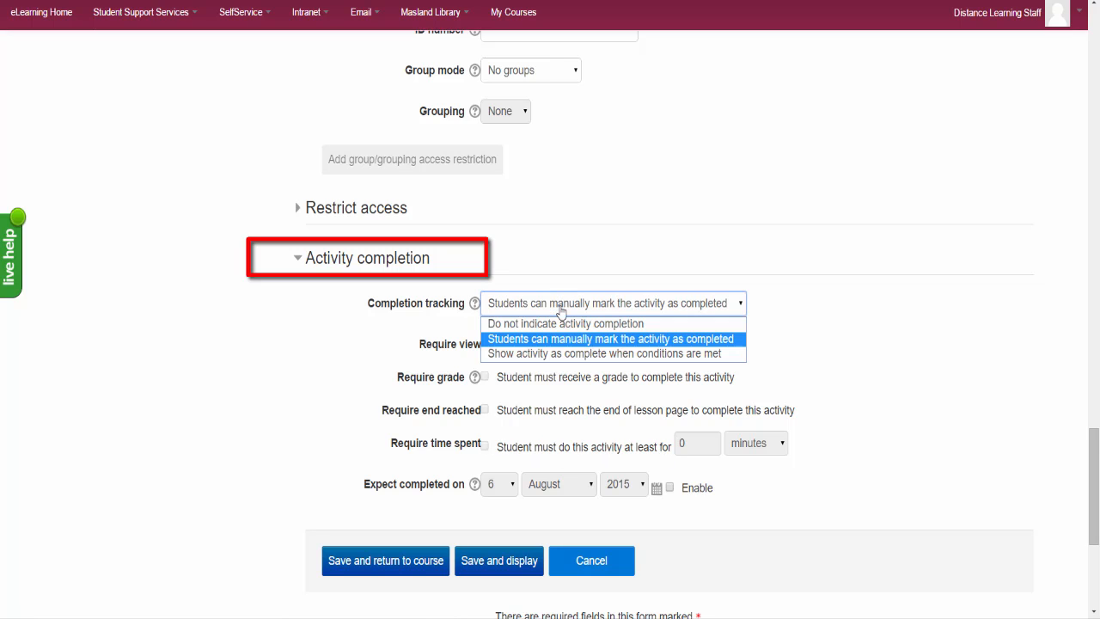
{"action": "left_click", "coordinate": [539, 354]}
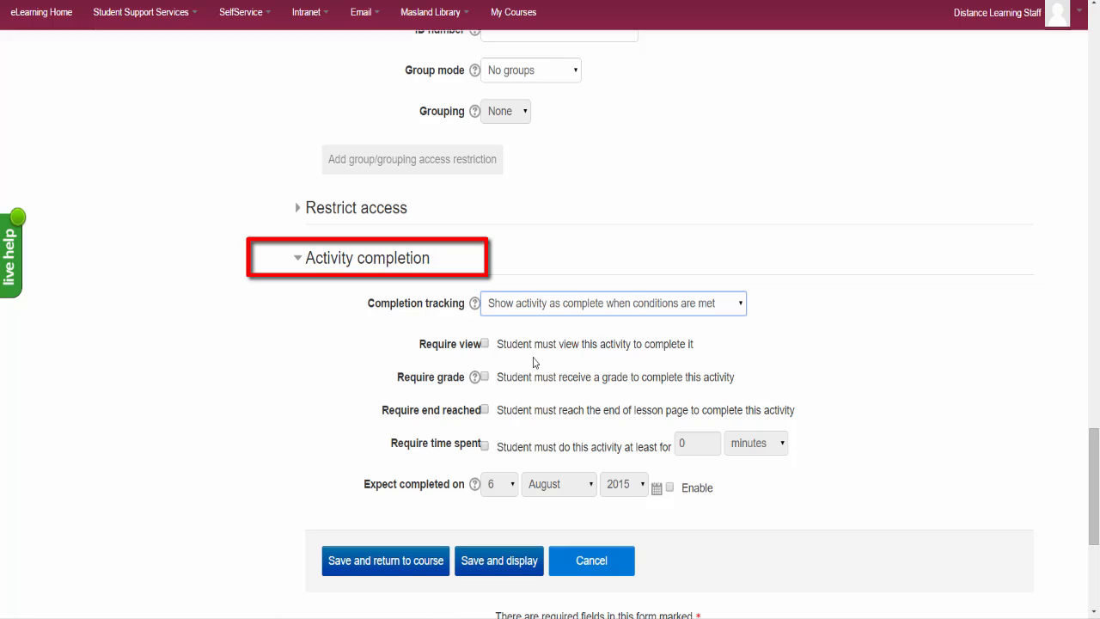
{"action": "left_click", "coordinate": [484, 448]}
{"action": "left_click", "coordinate": [702, 442]}
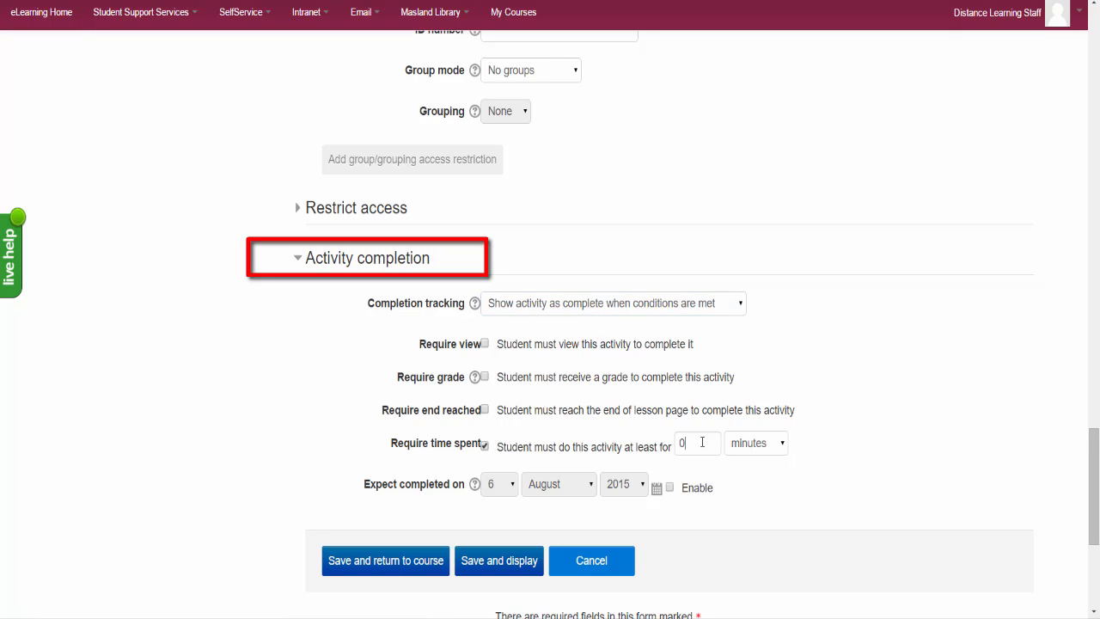
{"action": "double_click", "coordinate": [685, 443]}
{"action": "left_click", "coordinate": [389, 569]}
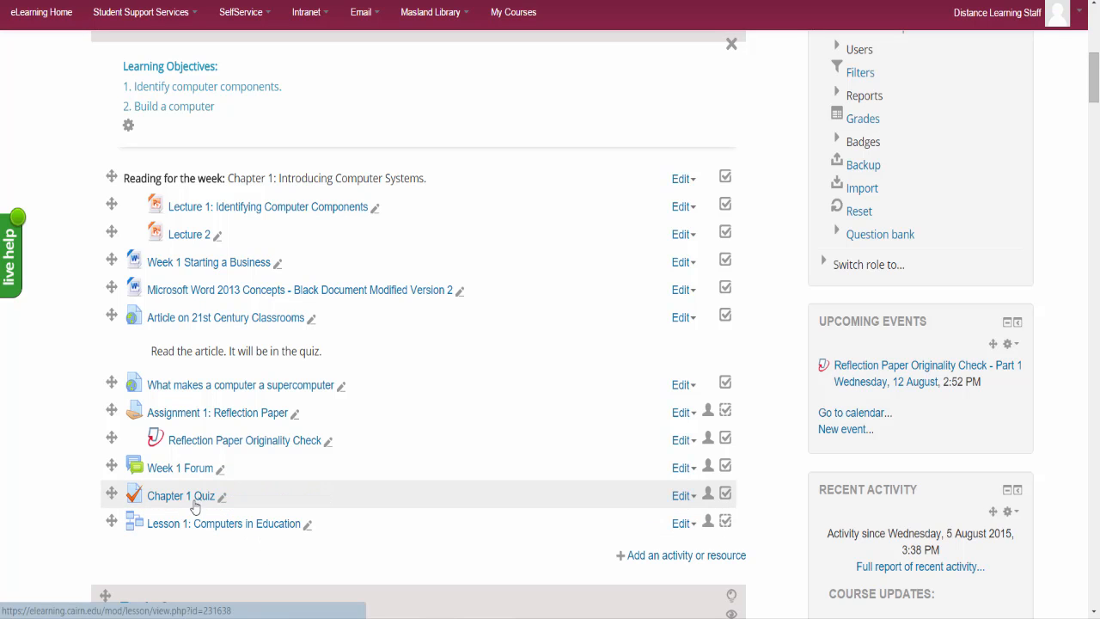
Open "Lesson 1: Computers in Education" from Week 1 and add a content page titled "Defining Computers".
{"action": "left_click", "coordinate": [251, 540]}
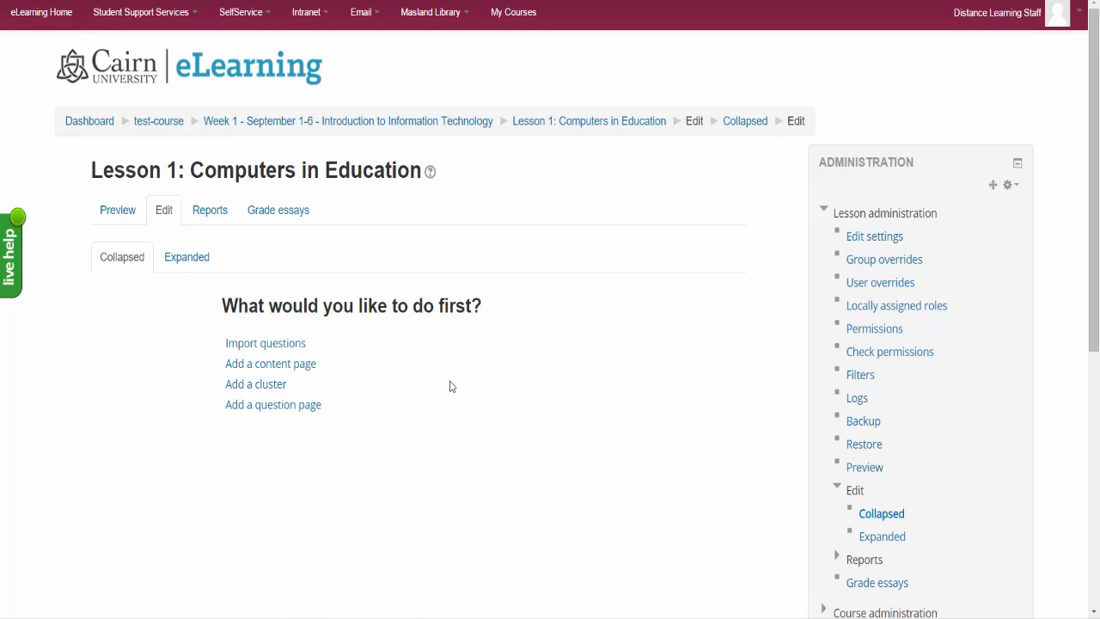
{"action": "left_click", "coordinate": [293, 364]}
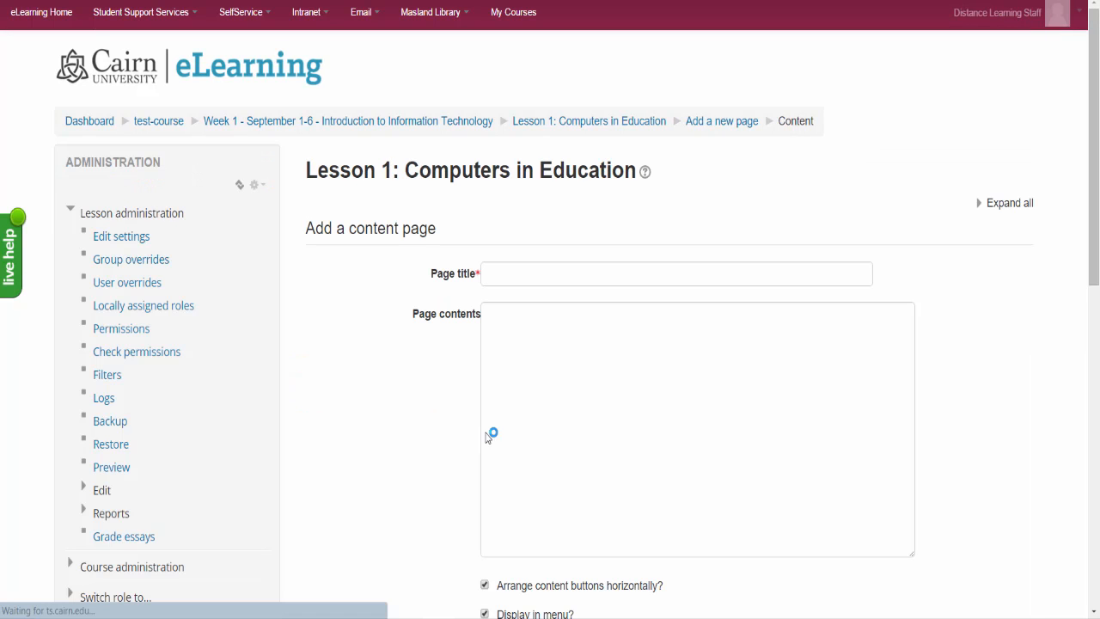
{"action": "left_click", "coordinate": [590, 271]}
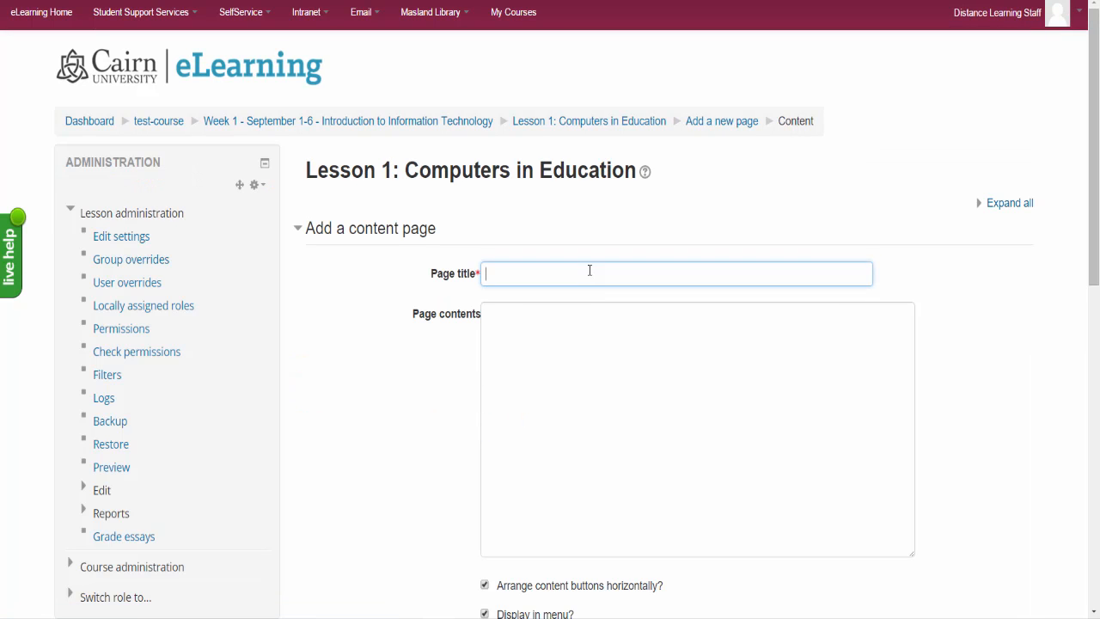
{"action": "type", "text": "De"}
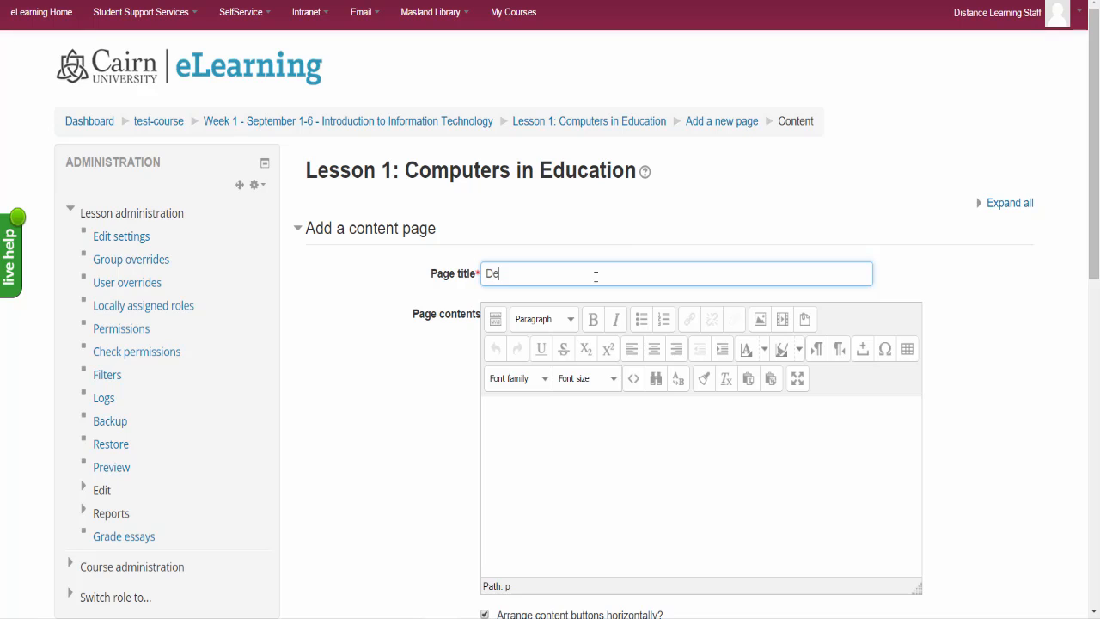
{"action": "type", "text": "fining Computers"}
Write the page contents "After reading chapter 1 in your textbook, review this lesson." and "Computers are ... sdfsdf", and reduce the editor to basic formatting options.
{"action": "left_click", "coordinate": [571, 448]}
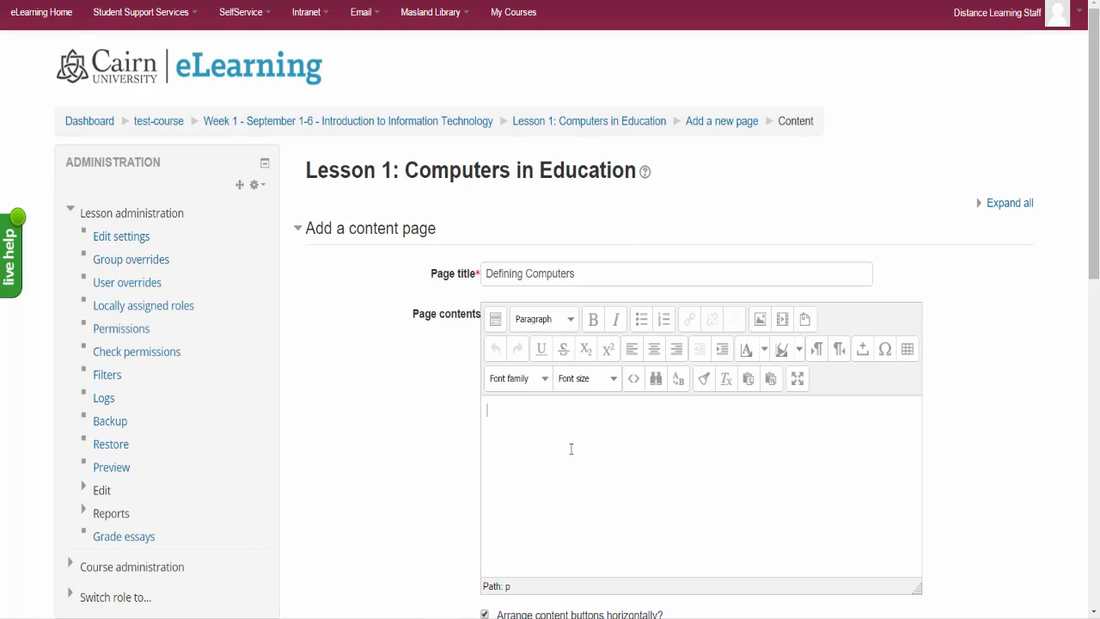
{"action": "type", "text": "After"}
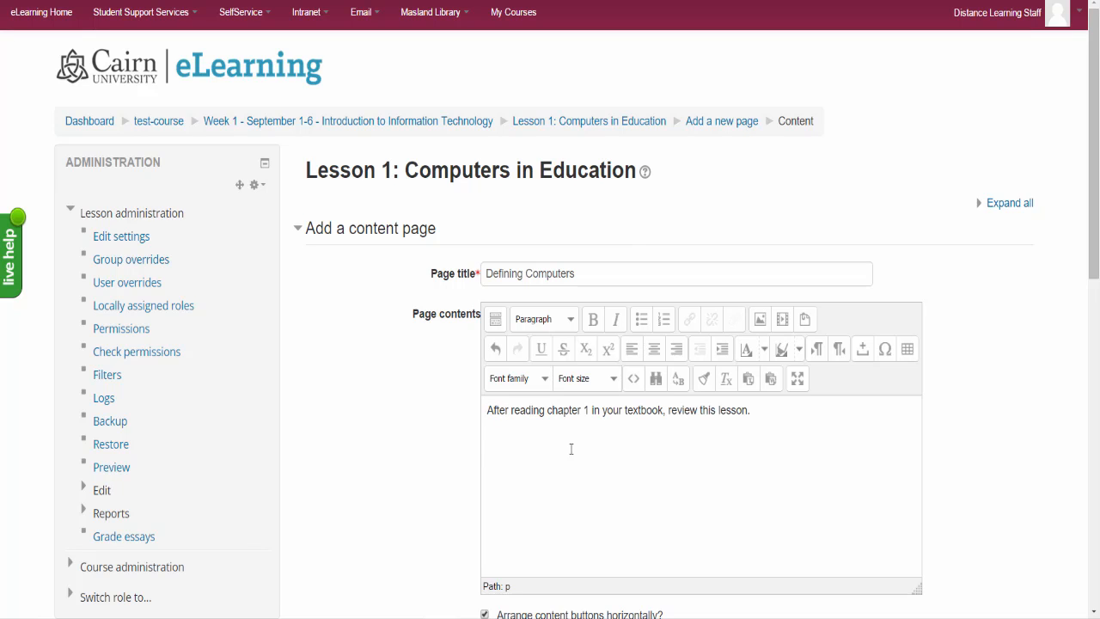
{"action": "type", "text": "Computers are ... sdfsdf"}
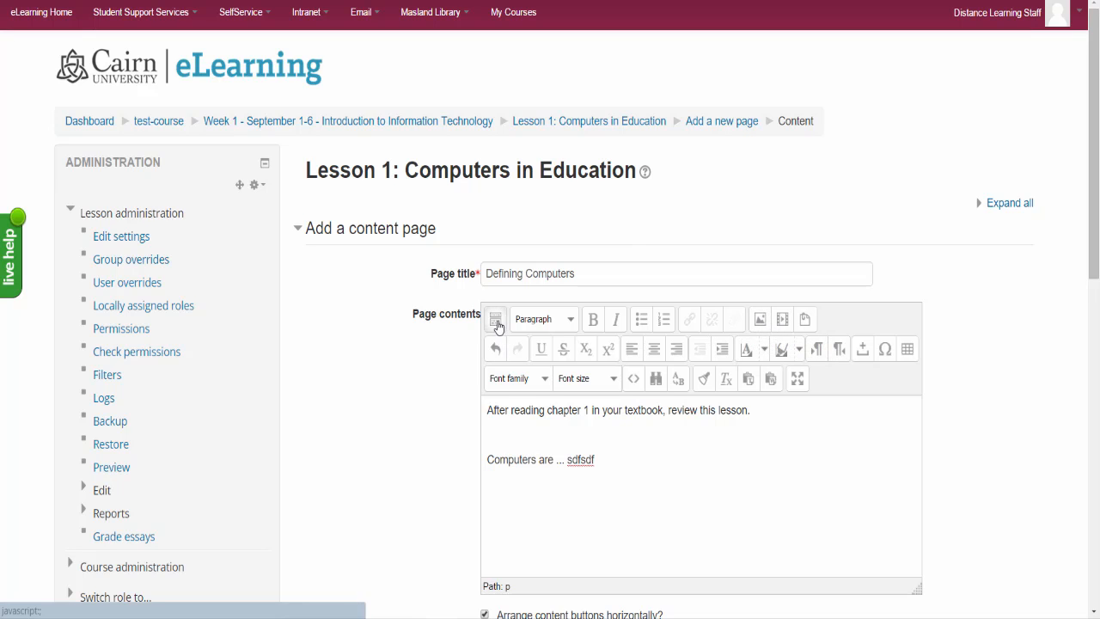
{"action": "left_click", "coordinate": [495, 319]}
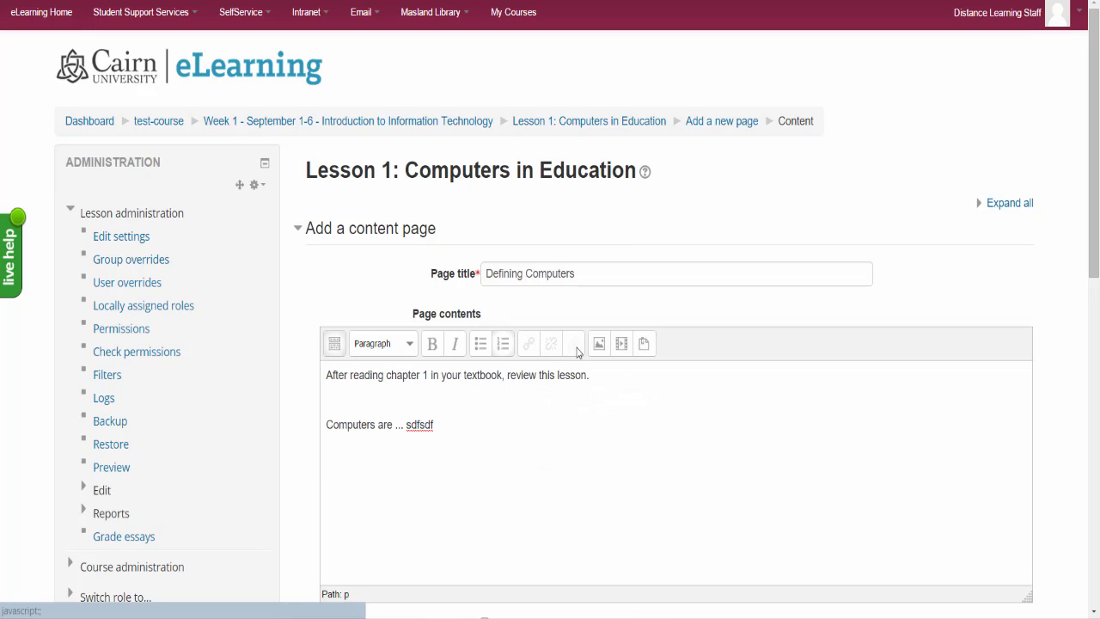
Restore the full editor formatting options and upload "How computers work image" from the Presentations and Resources folder as an image for the page.
{"action": "left_click", "coordinate": [335, 344]}
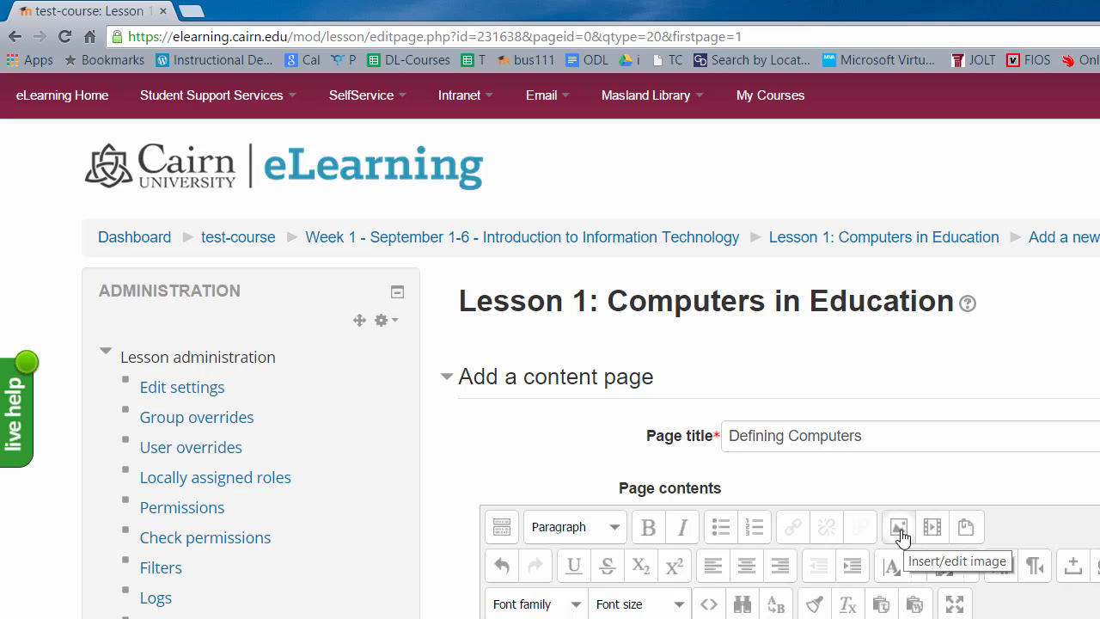
{"action": "left_click", "coordinate": [813, 477]}
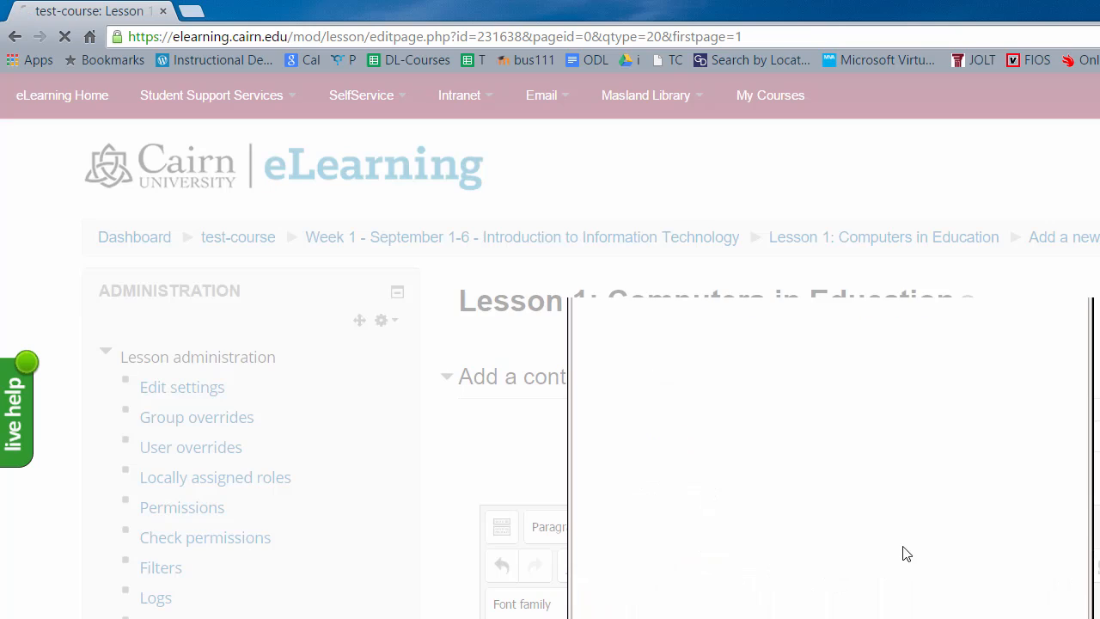
{"action": "left_click", "coordinate": [770, 368]}
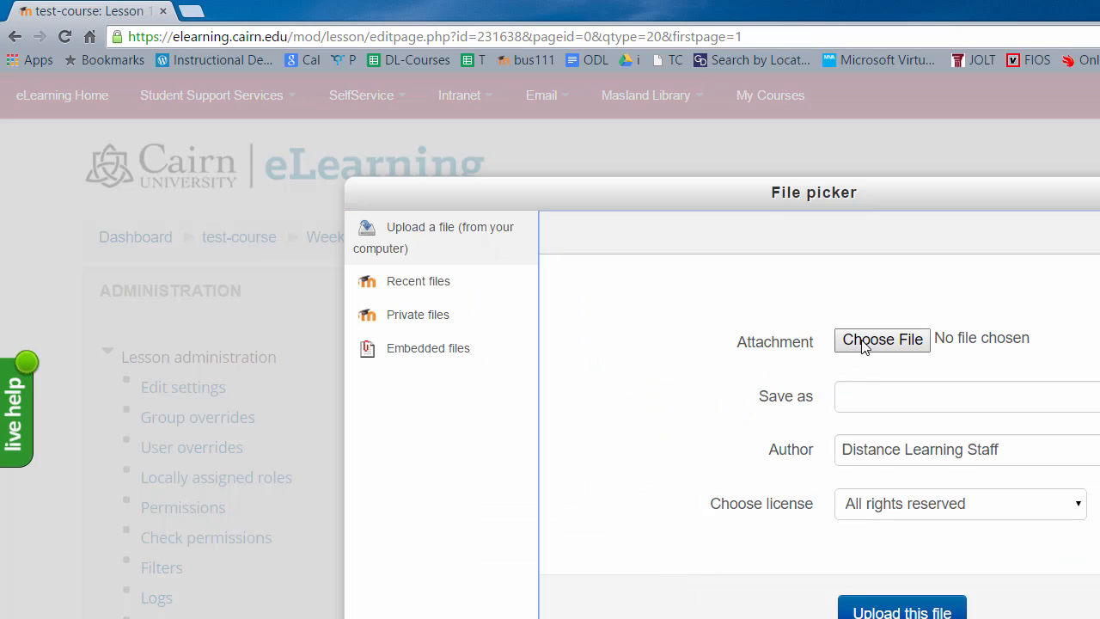
{"action": "left_click", "coordinate": [862, 344]}
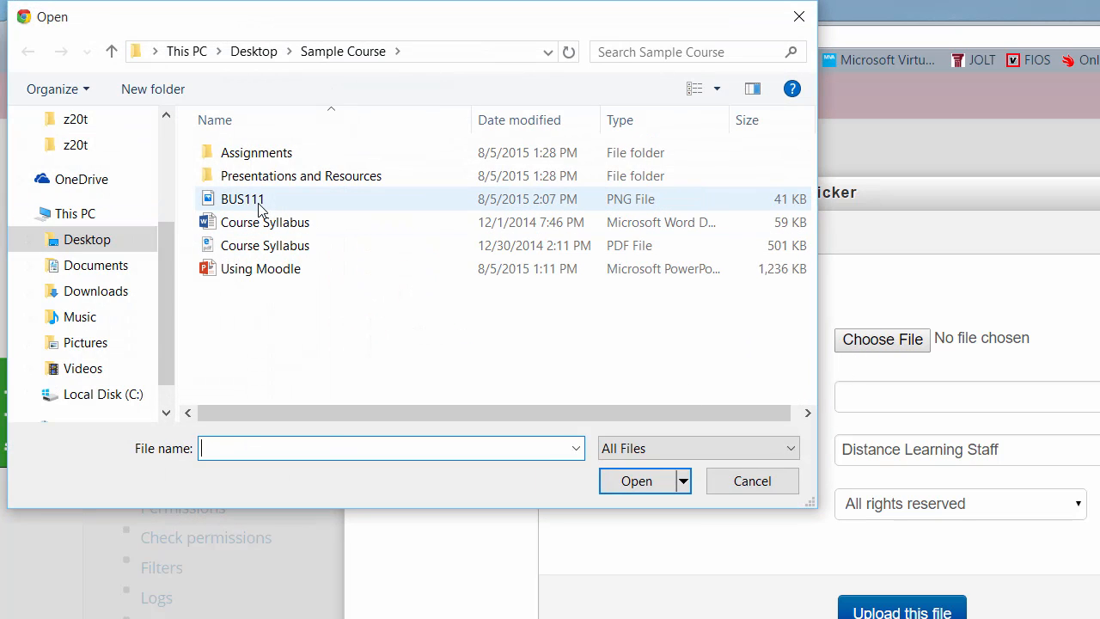
{"action": "double_click", "coordinate": [263, 176]}
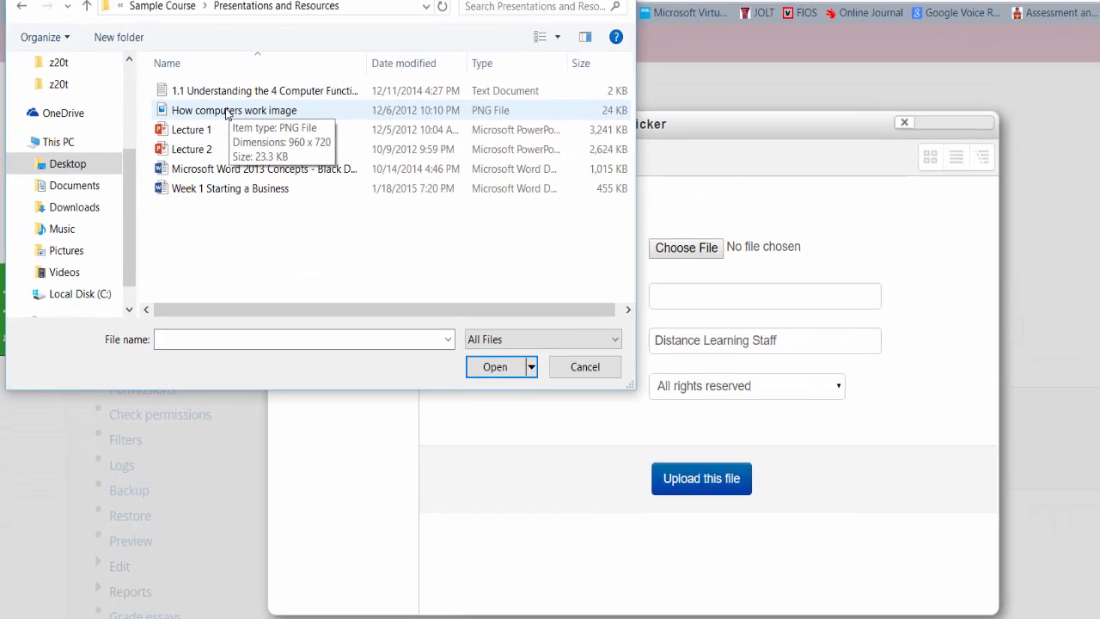
{"action": "double_click", "coordinate": [290, 177]}
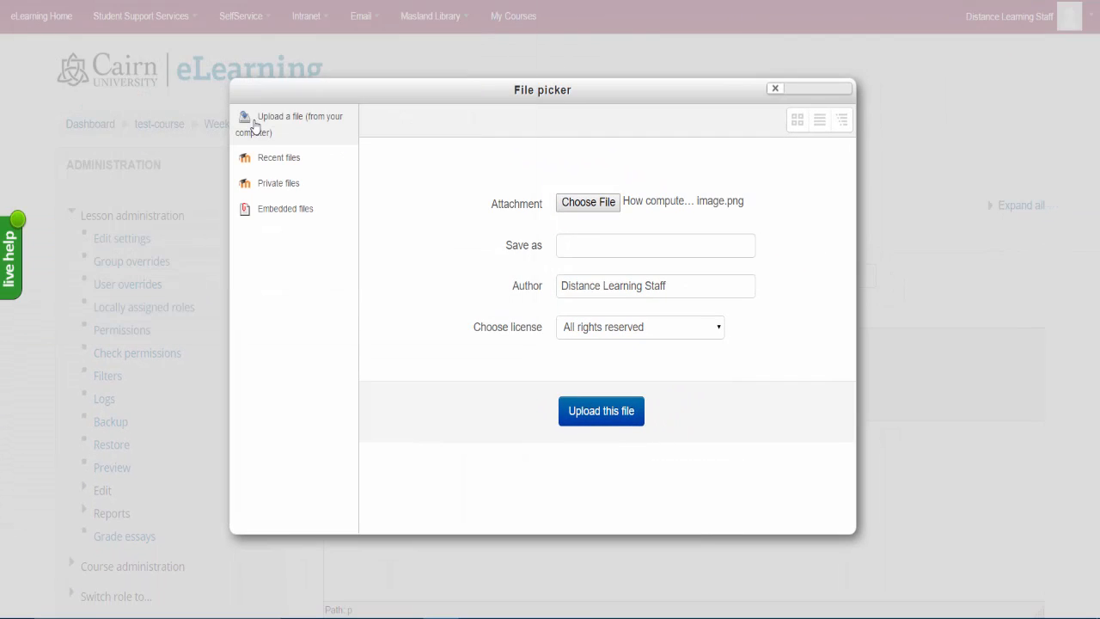
{"action": "left_click", "coordinate": [607, 412]}
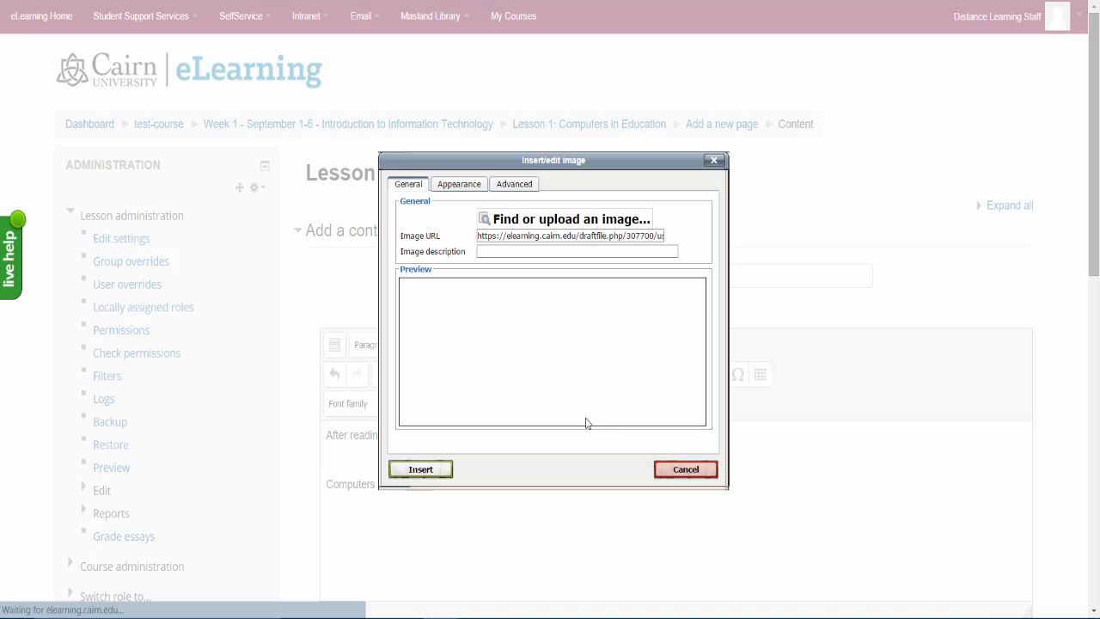
Set the image width to 350 px with constrained proportions and its alignment to Right, and insert it into the page contents.
{"action": "left_click", "coordinate": [457, 188]}
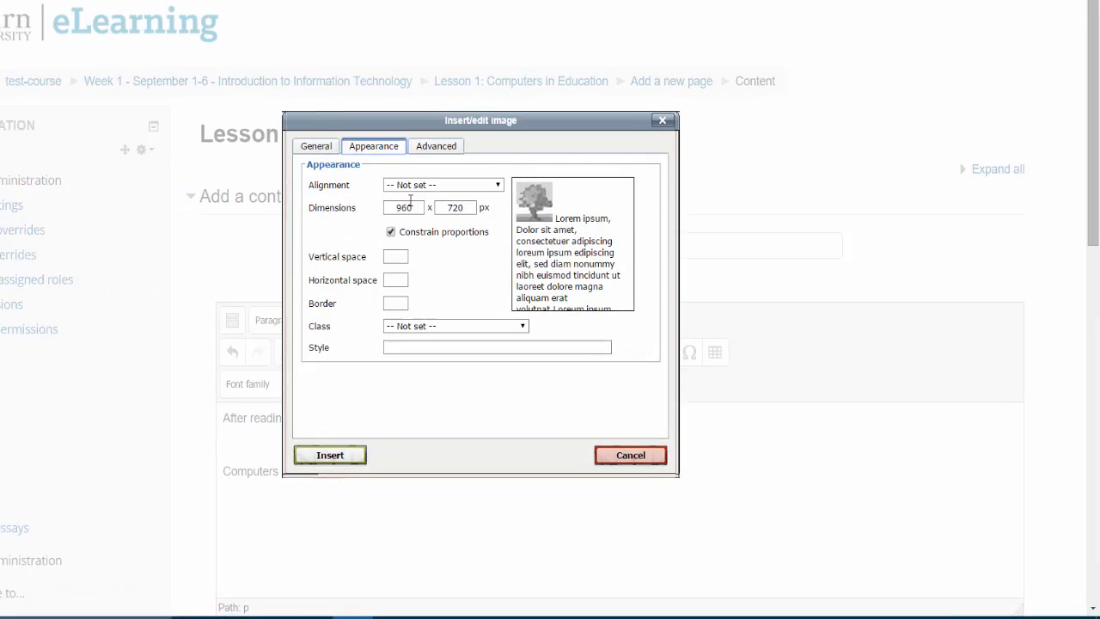
{"action": "double_click", "coordinate": [189, 118]}
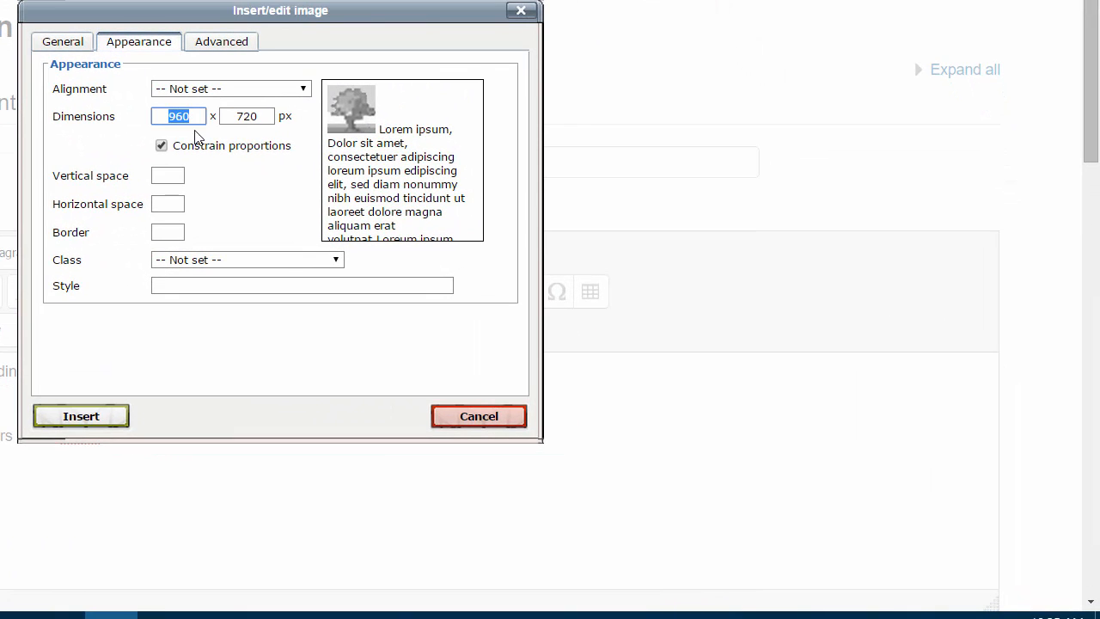
{"action": "type", "text": "350"}
{"action": "left_click", "coordinate": [270, 212]}
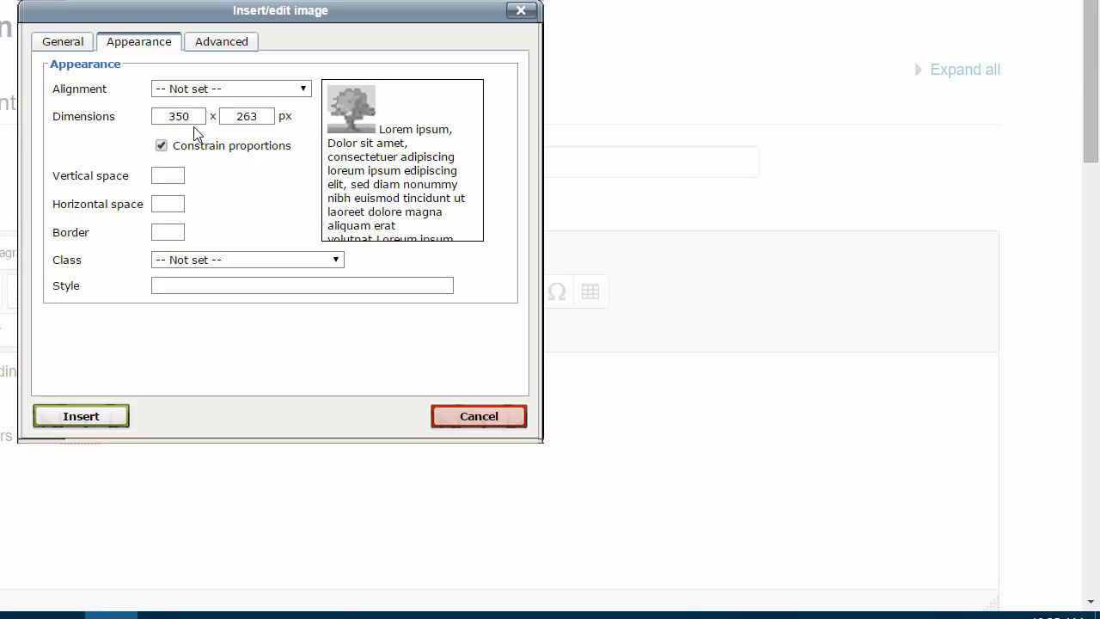
{"action": "left_click", "coordinate": [233, 88]}
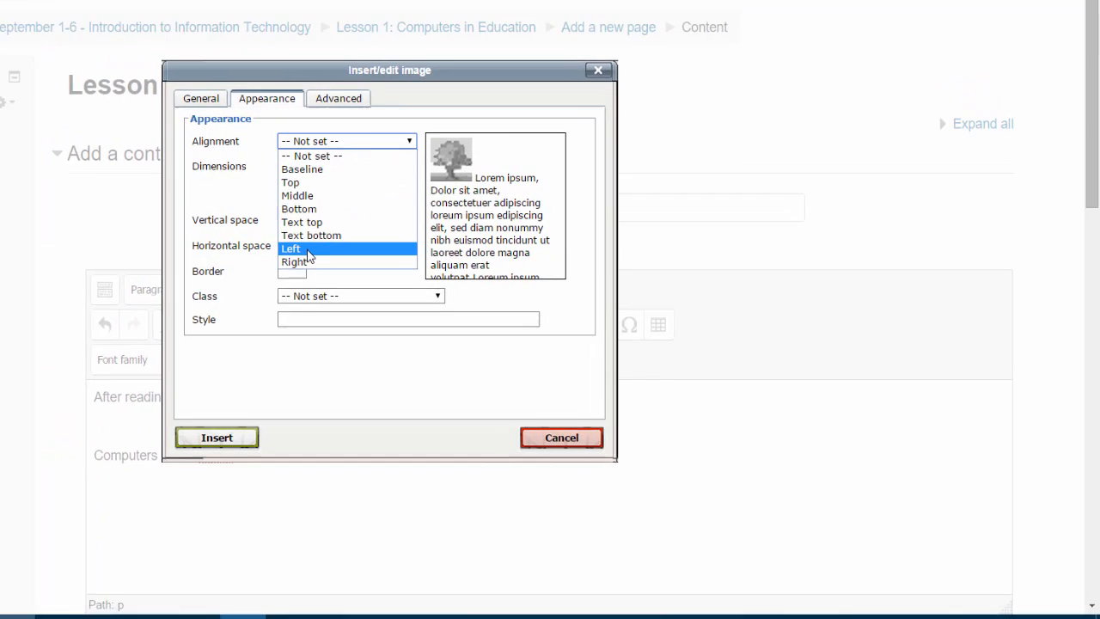
{"action": "left_click", "coordinate": [170, 221]}
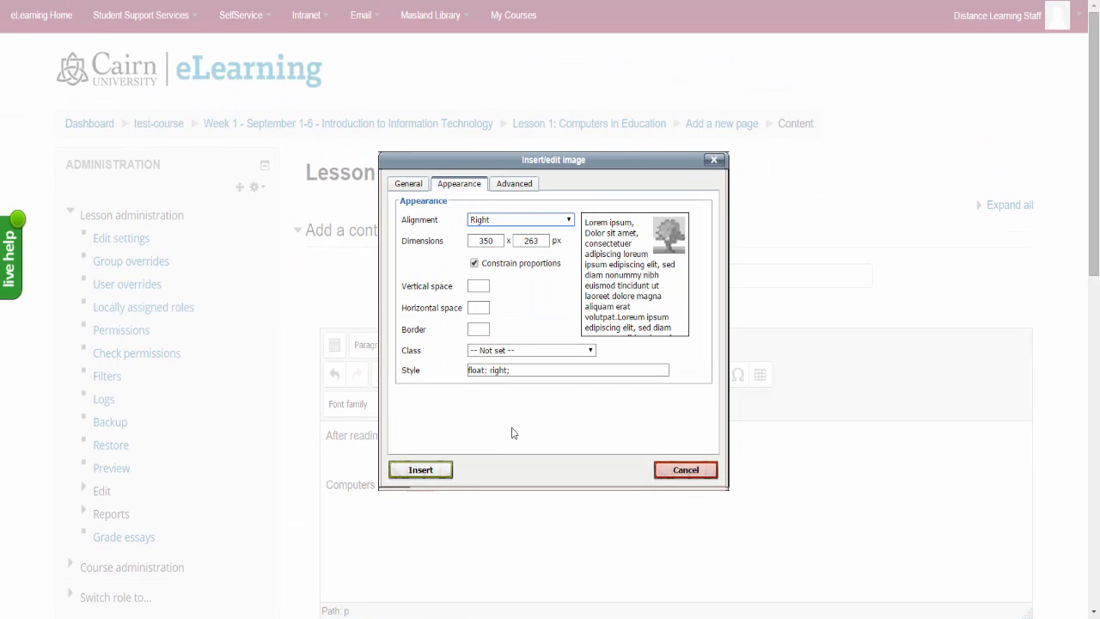
{"action": "left_click", "coordinate": [433, 478]}
{"action": "left_click", "coordinate": [513, 342]}
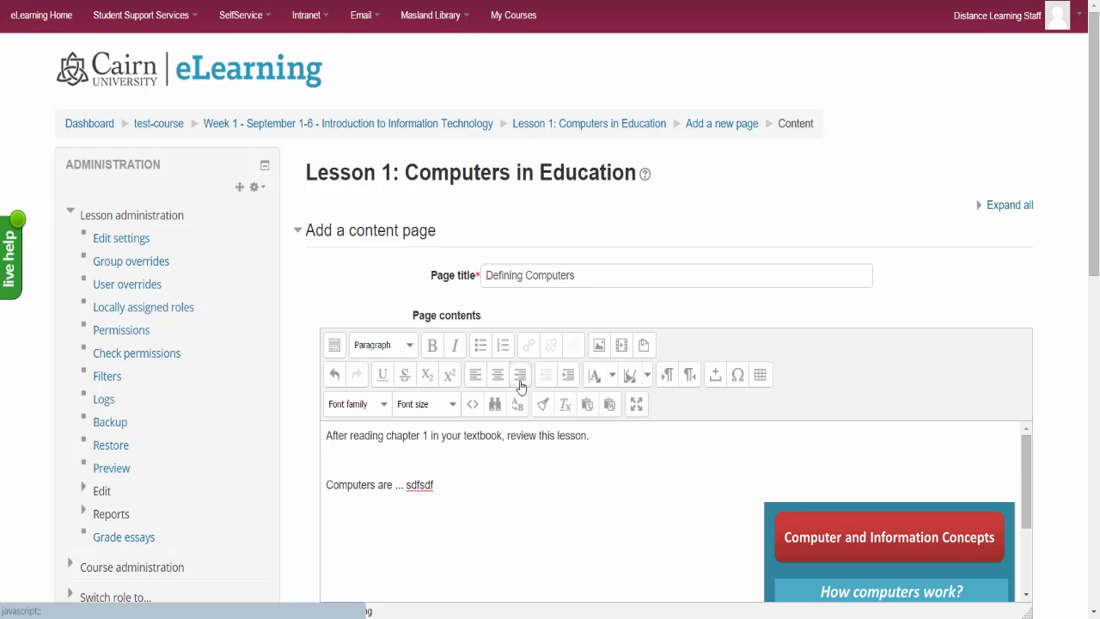
Add a blank line after the "Computers are ..." text and move the image up beside that text.
{"action": "scroll", "coordinate": [440, 522], "scroll_direction": "down", "scroll_amount": 1}
{"action": "scroll", "coordinate": [439, 522], "scroll_direction": "up", "scroll_amount": 1}
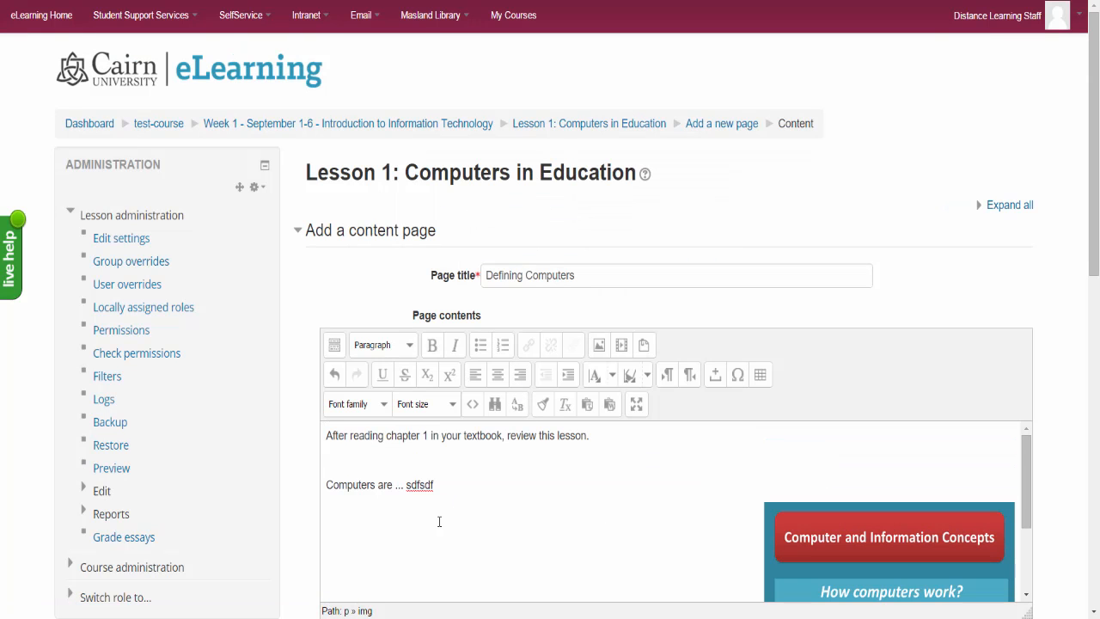
{"action": "key", "text": "Return"}
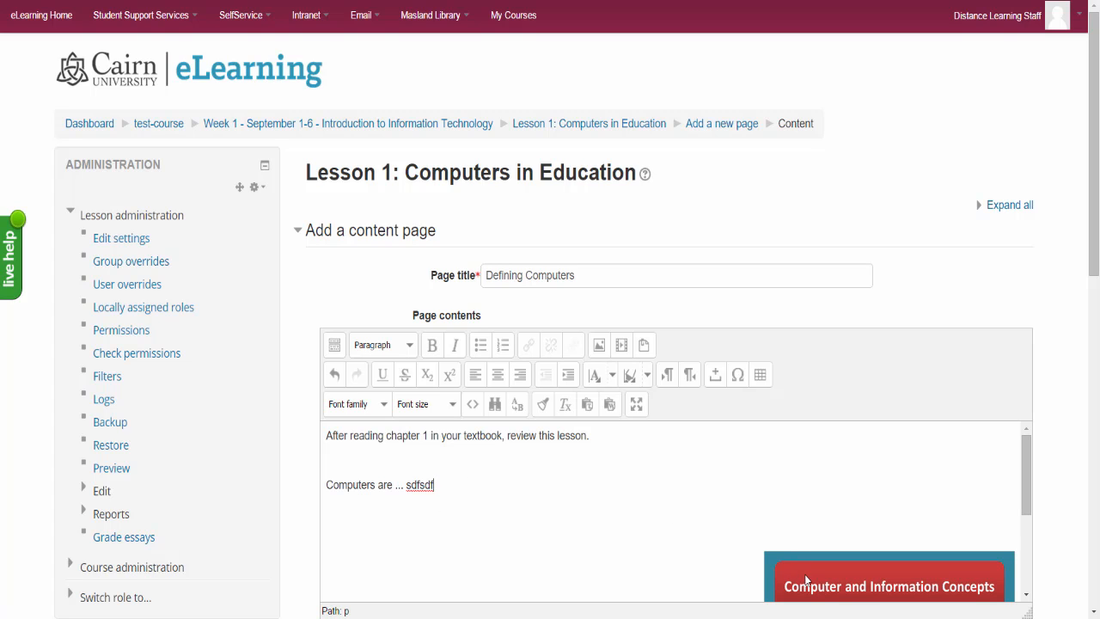
{"action": "left_click_drag", "start_coordinate": [806, 581], "coordinate": [828, 488]}
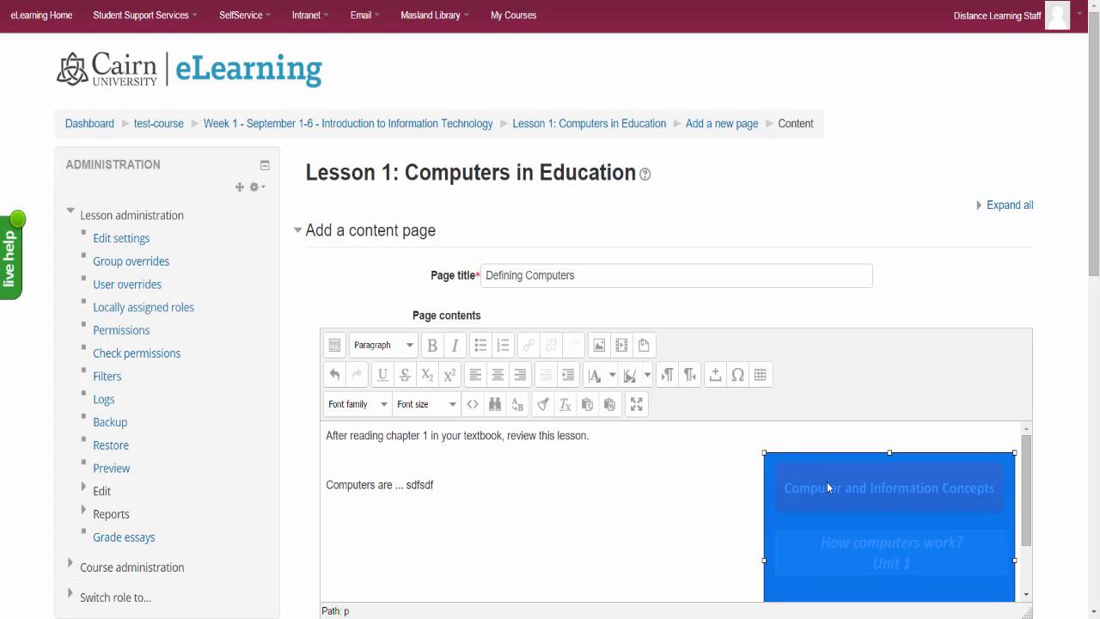
Write "Review also this PowerPoint:" below the "Computers are ..." line and link "this PowerPoint" to the uploaded Lecture 1 file.
{"action": "left_click", "coordinate": [449, 494]}
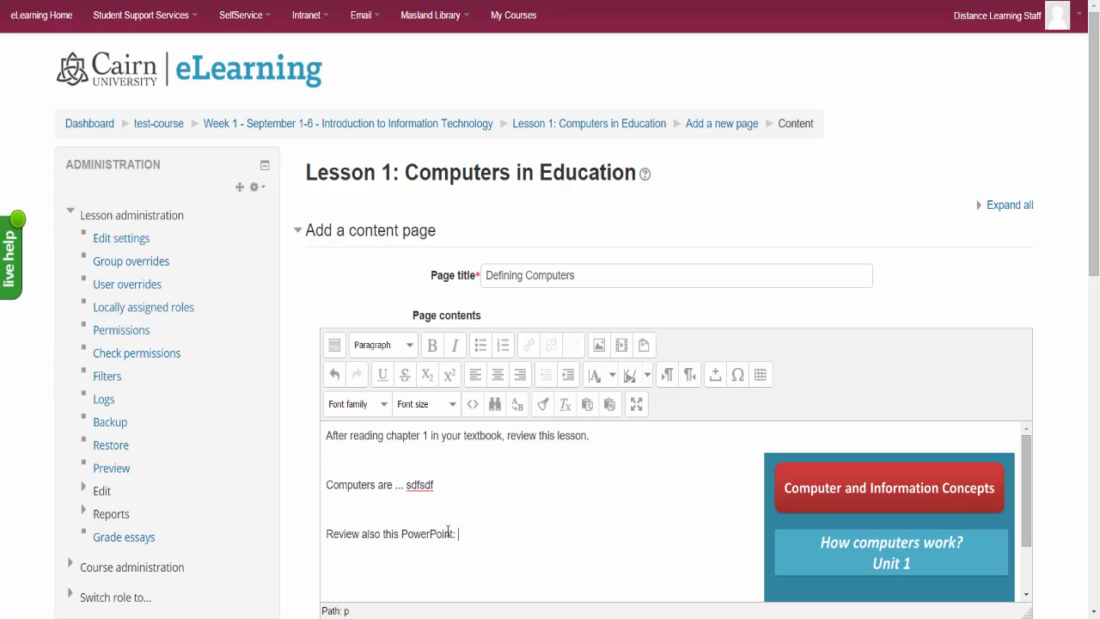
{"action": "left_click_drag", "start_coordinate": [454, 534], "coordinate": [381, 533]}
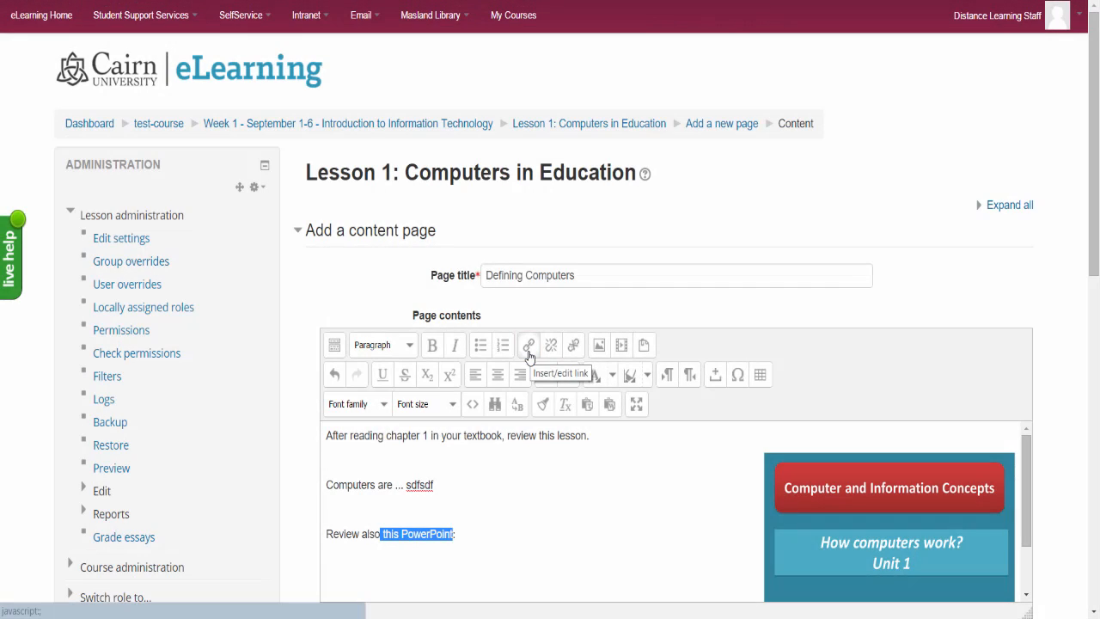
{"action": "left_click", "coordinate": [528, 346]}
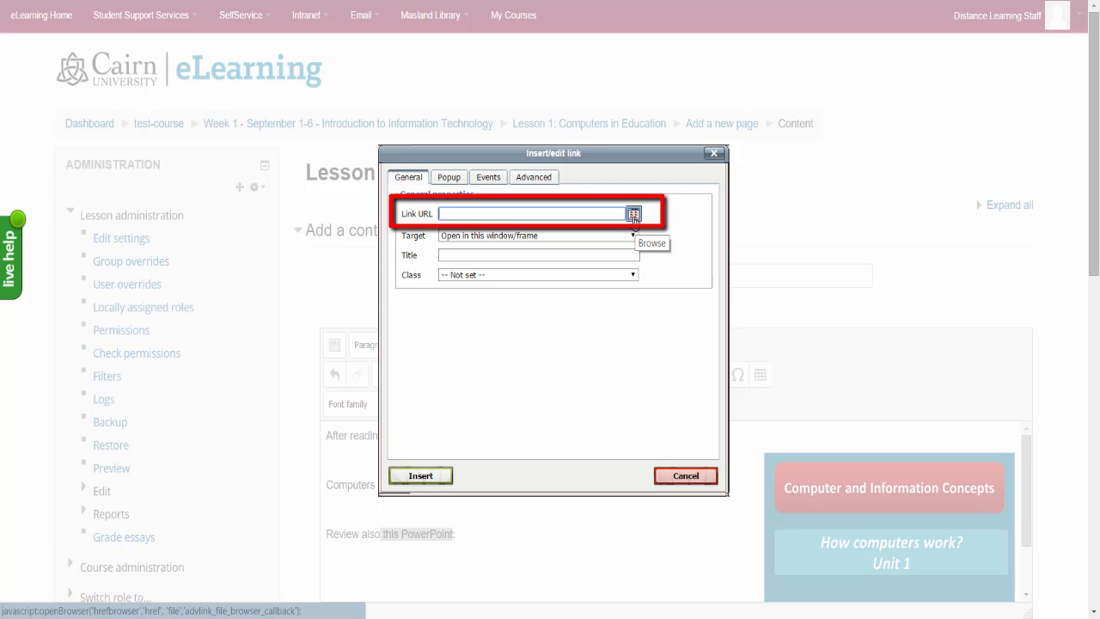
{"action": "left_click", "coordinate": [633, 214]}
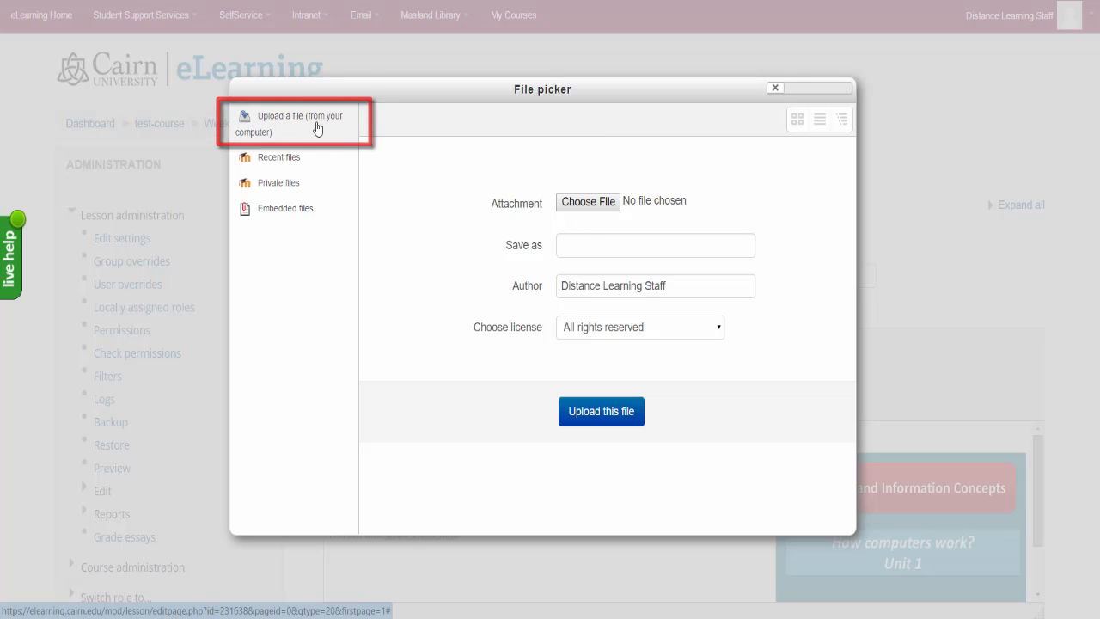
{"action": "left_click", "coordinate": [572, 213]}
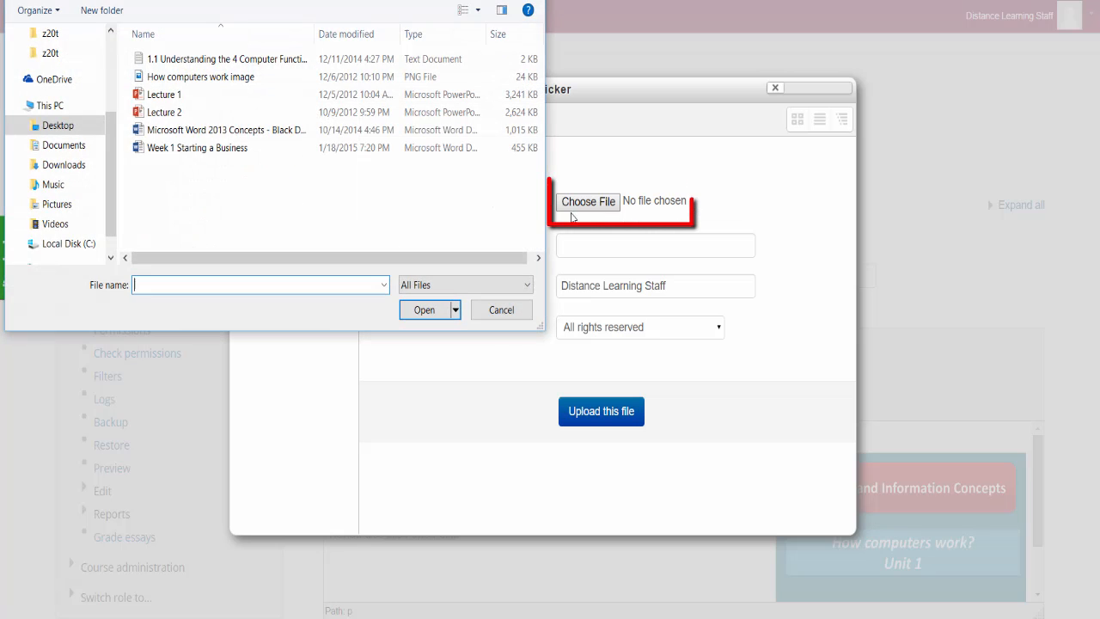
{"action": "left_click", "coordinate": [163, 97]}
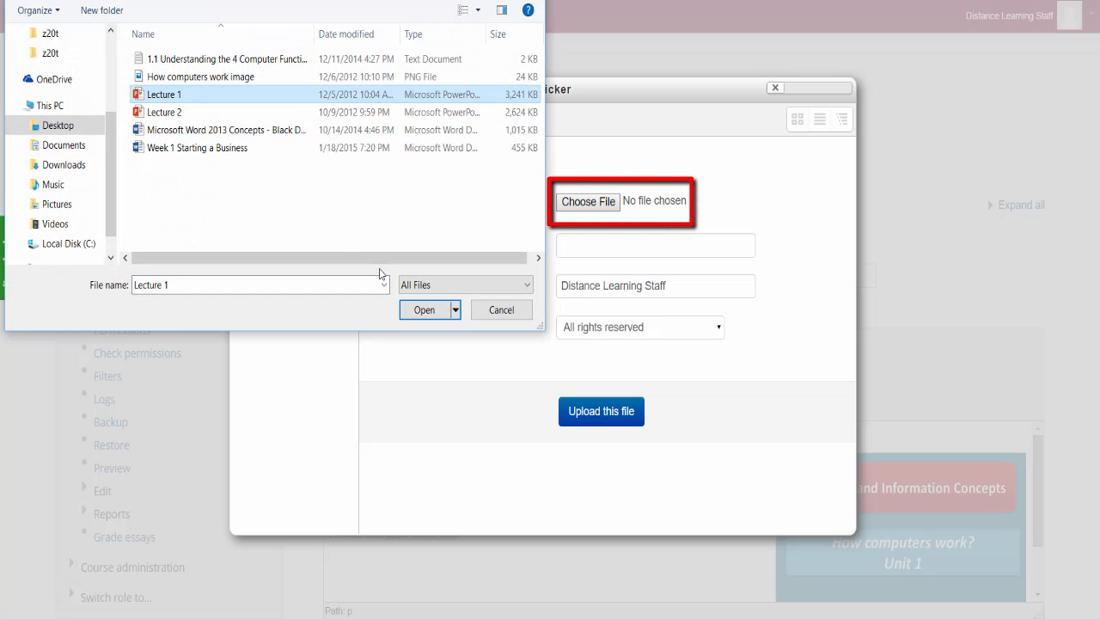
{"action": "left_click", "coordinate": [421, 310]}
{"action": "left_click", "coordinate": [599, 420]}
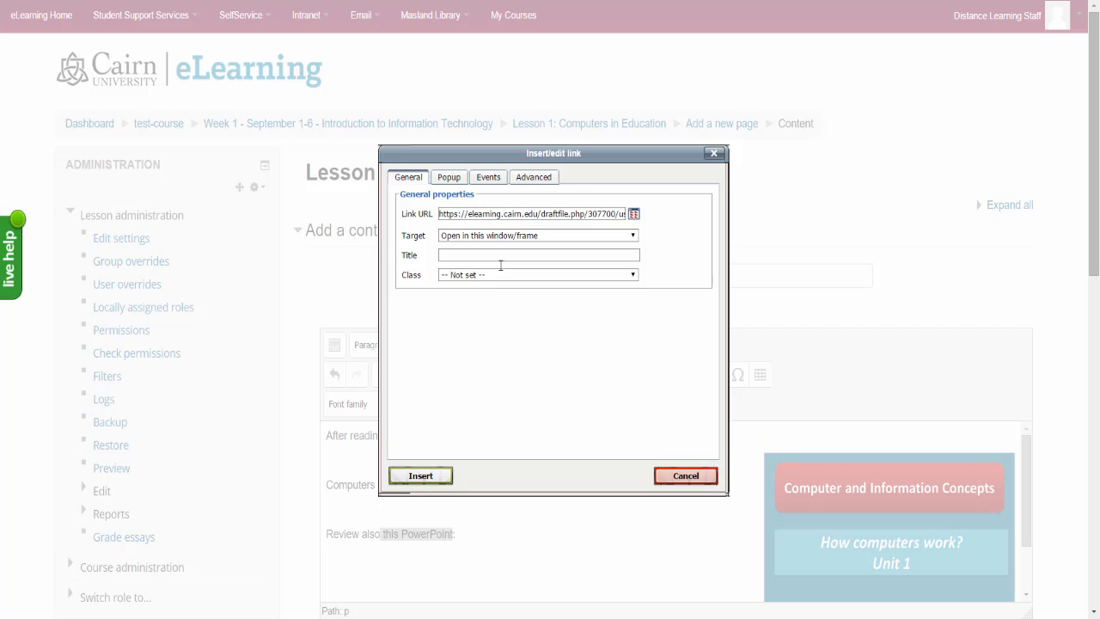
{"action": "left_click", "coordinate": [420, 475]}
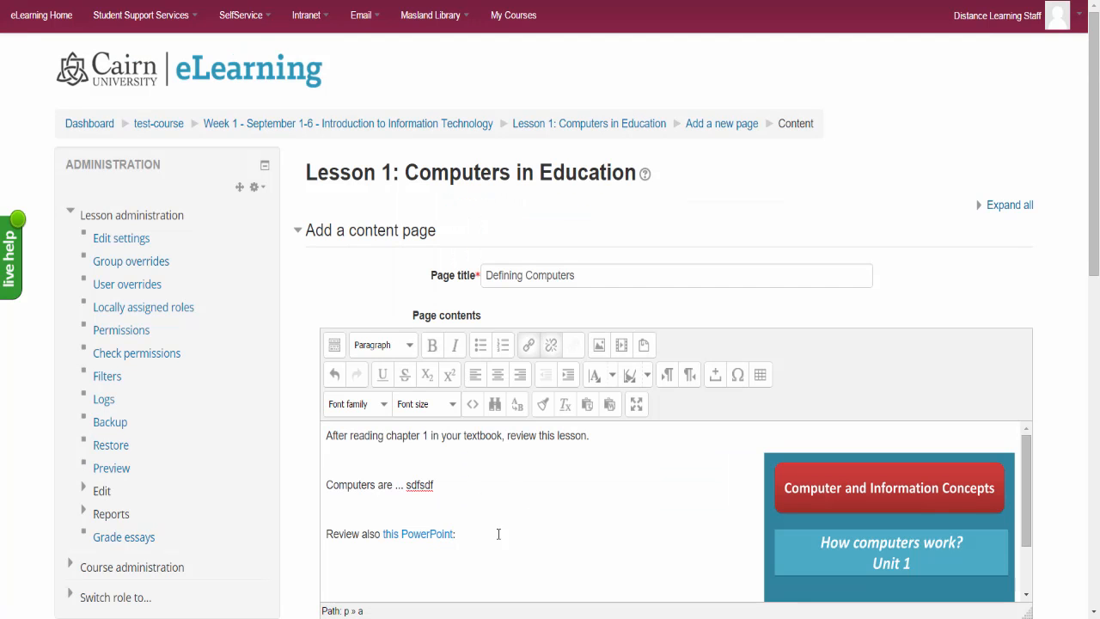
Make the "this PowerPoint" link text bold and start a new line below it.
{"action": "left_click_drag", "start_coordinate": [452, 533], "coordinate": [387, 533]}
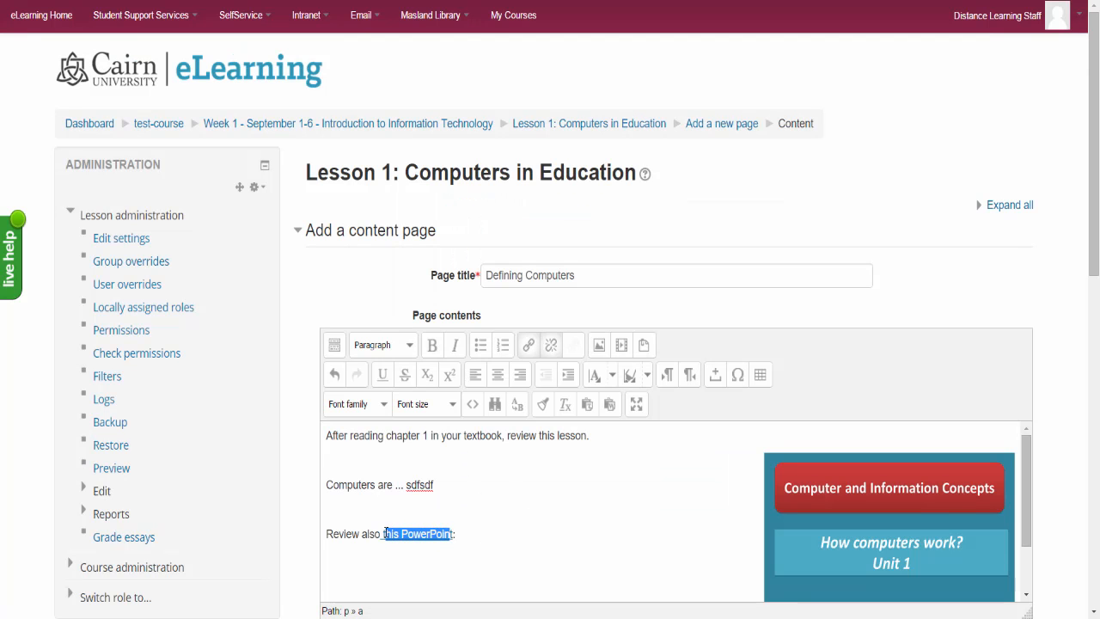
{"action": "left_click", "coordinate": [439, 533]}
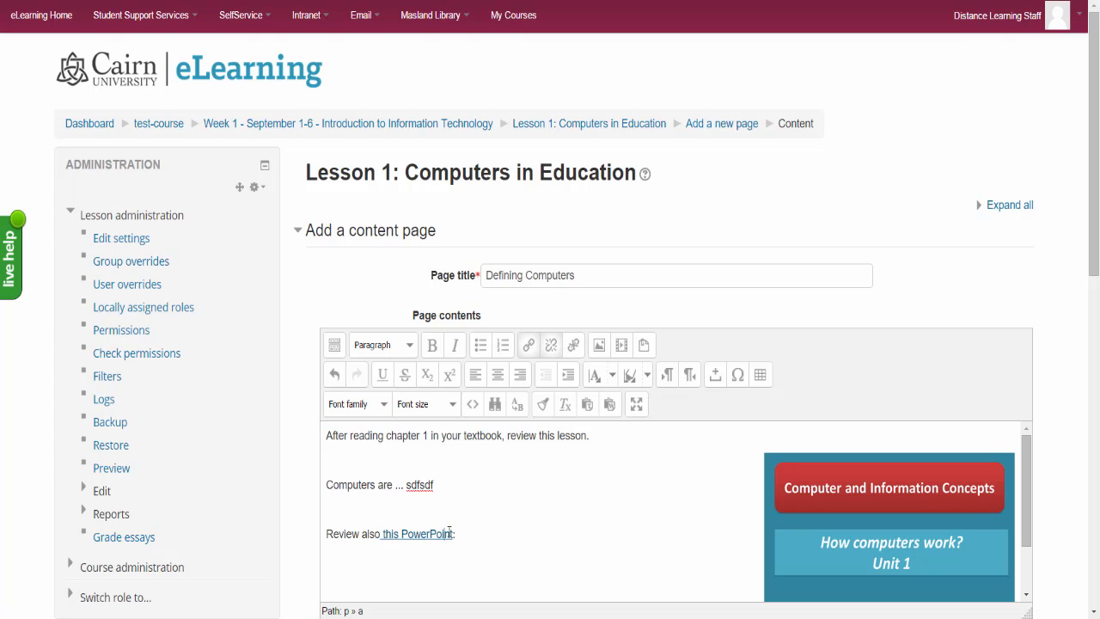
{"action": "left_click_drag", "start_coordinate": [453, 533], "coordinate": [385, 534]}
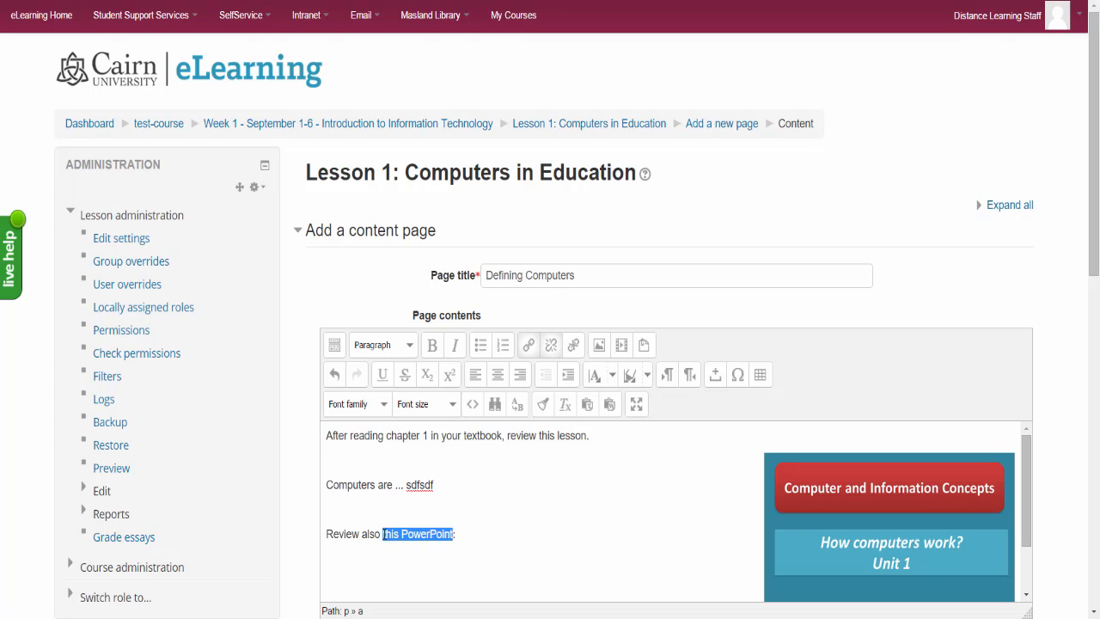
{"action": "left_click", "coordinate": [491, 532]}
{"action": "key", "text": "Return"}
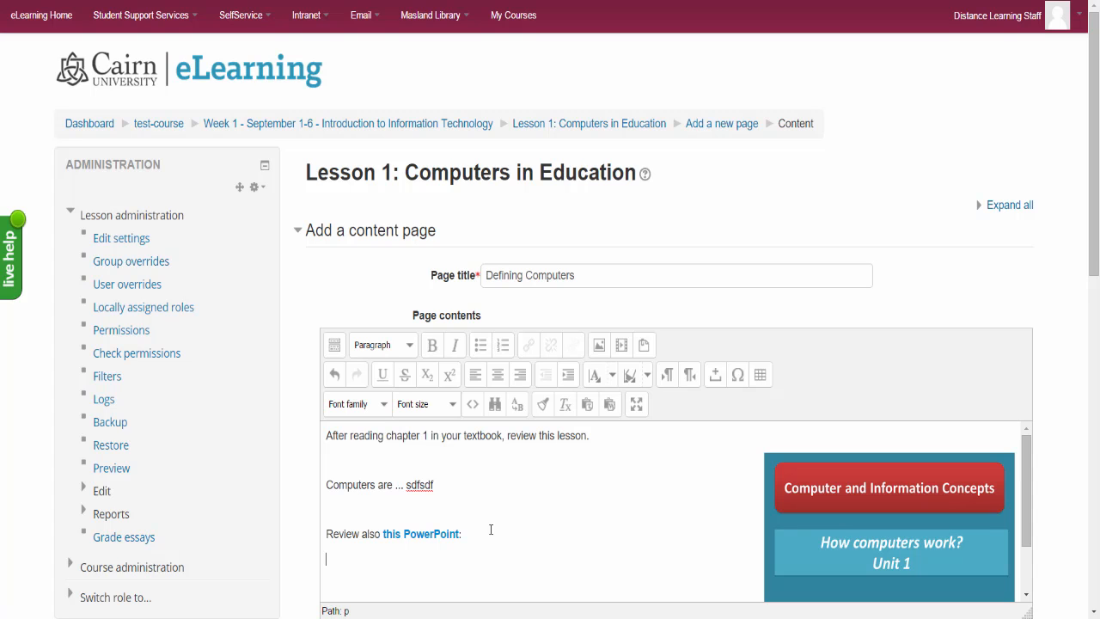
Write "After you review all of these also watch the video below." under the PowerPoint line and add blank lines after it.
{"action": "scroll", "coordinate": [460, 507], "scroll_direction": "down", "scroll_amount": 3}
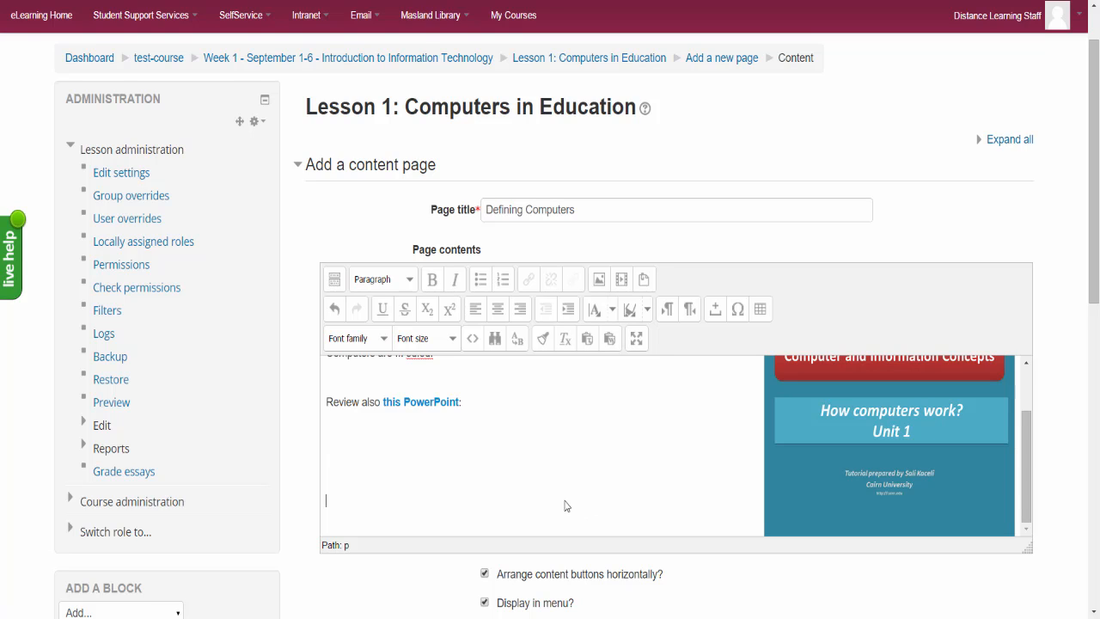
{"action": "type", "text": "fter you r"}
{"action": "key", "text": "BackSpace"}
{"action": "key", "text": "BackSpace"}
{"action": "key", "text": "BackSpace"}
{"action": "type", "text": "ou review all of these,"}
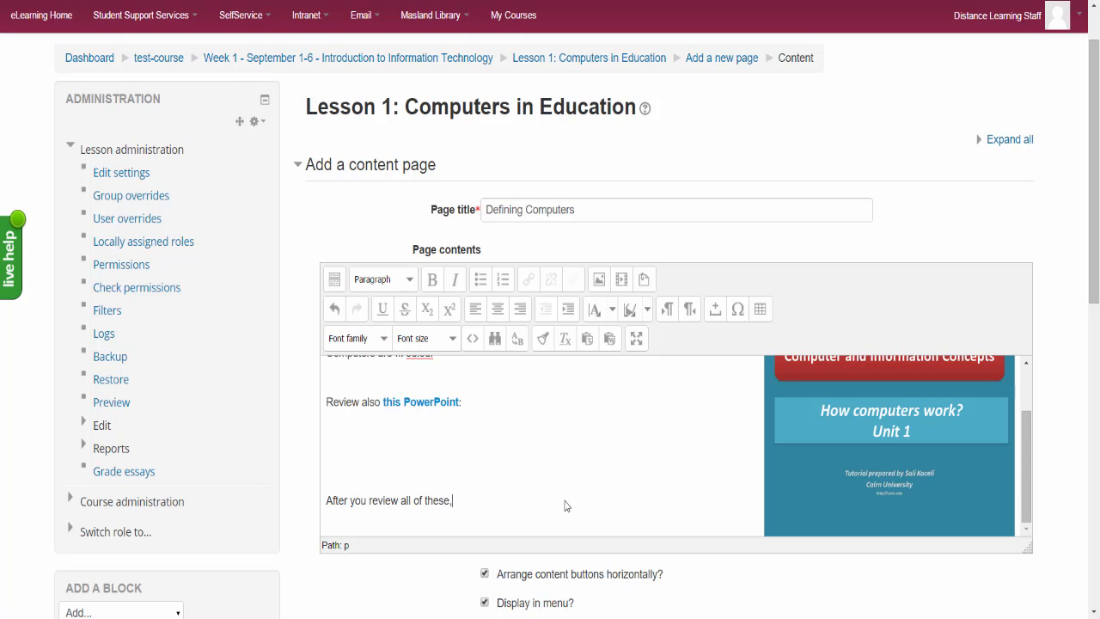
{"action": "type", "text": " also watch this ve video below."}
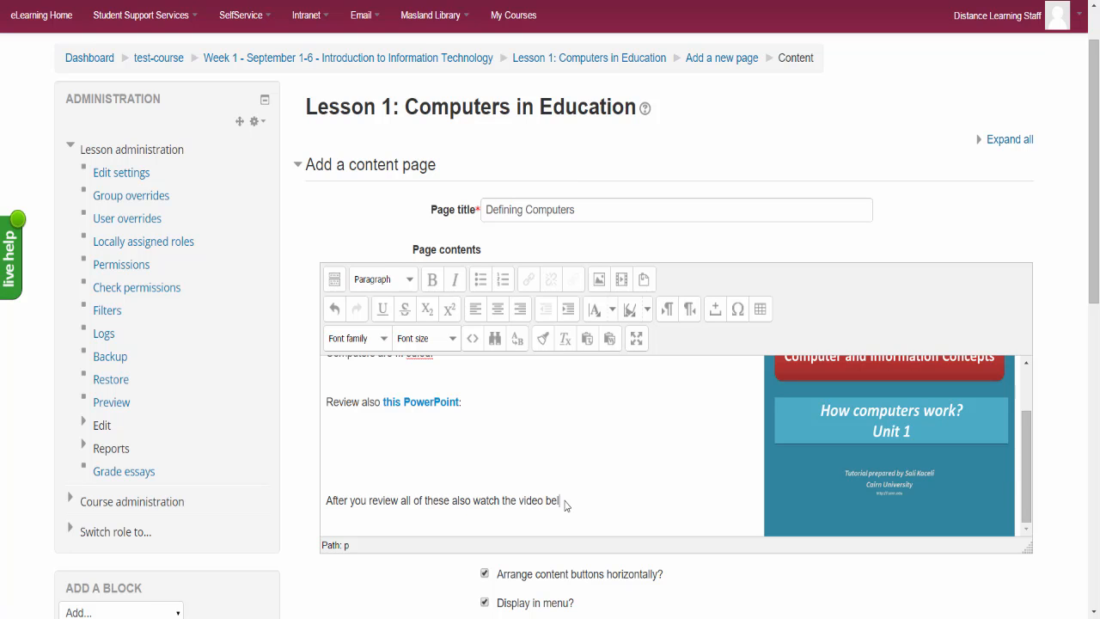
{"action": "key", "text": "Return"}
{"action": "key", "text": "Return"}
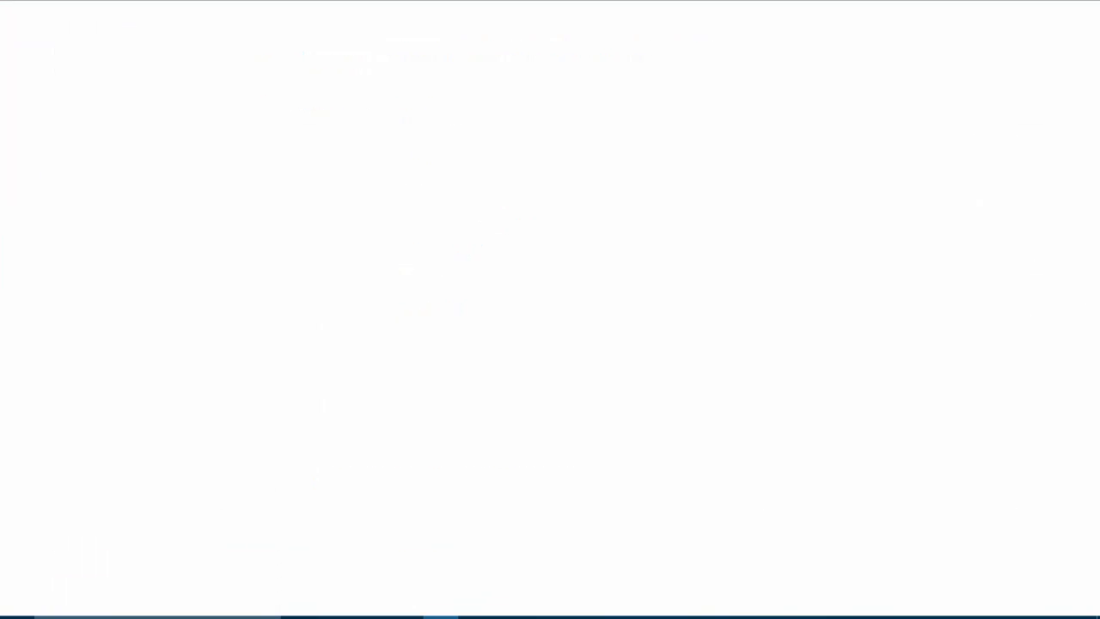
Open YouTube and search it for "how do computers work".
{"action": "type", "text": "youtube.com"}
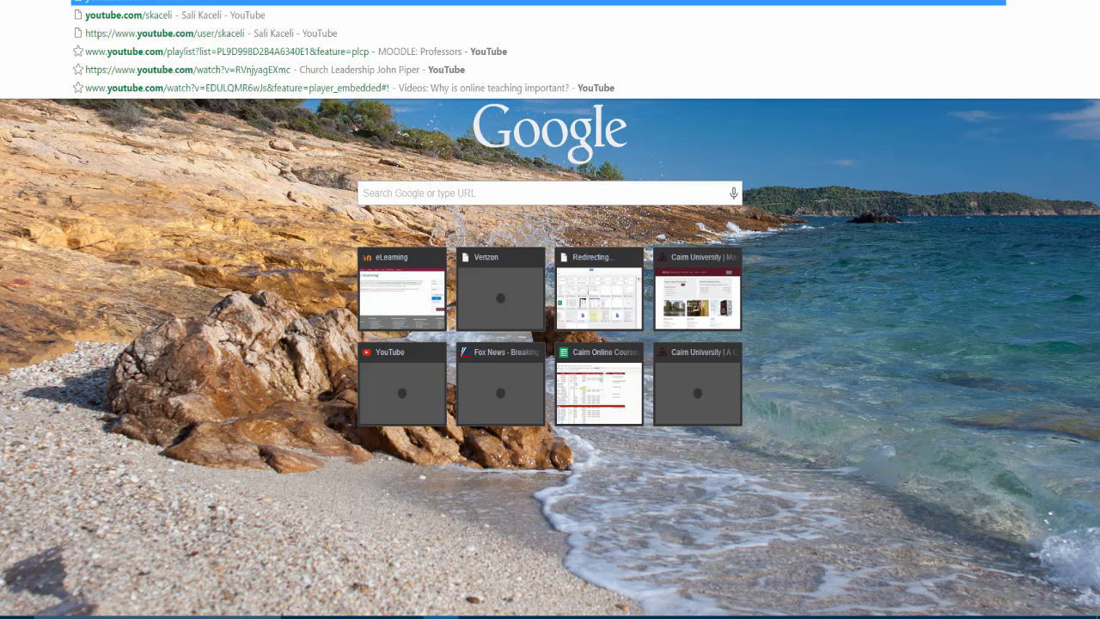
{"action": "key", "text": "Return"}
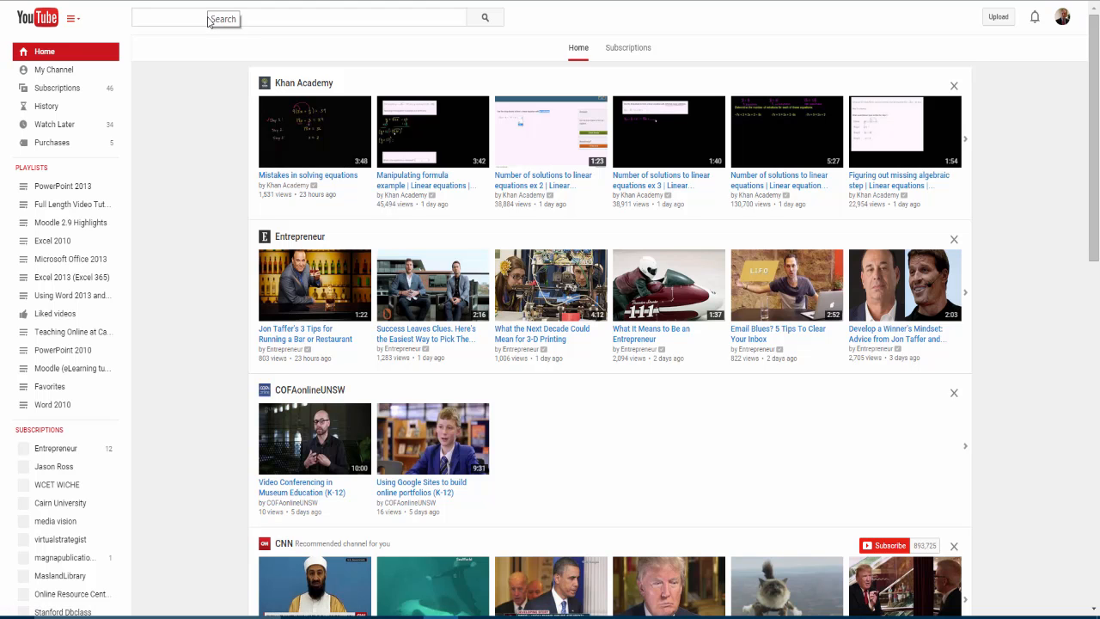
{"action": "type", "text": "how "}
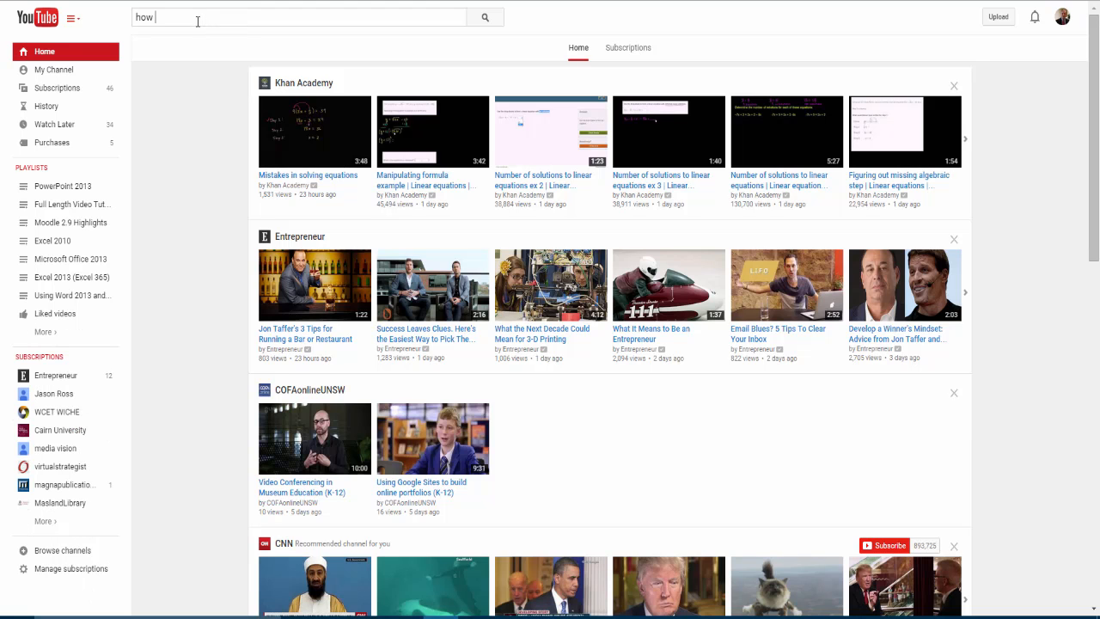
{"action": "type", "text": "do computers "}
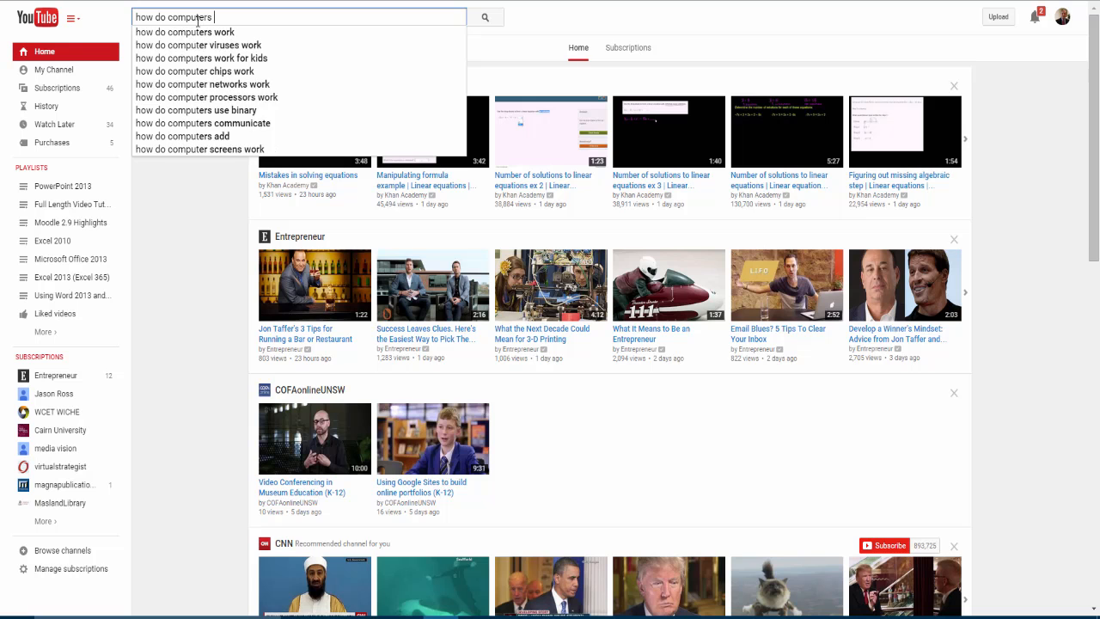
{"action": "type", "text": "work"}
{"action": "key", "text": "Return"}
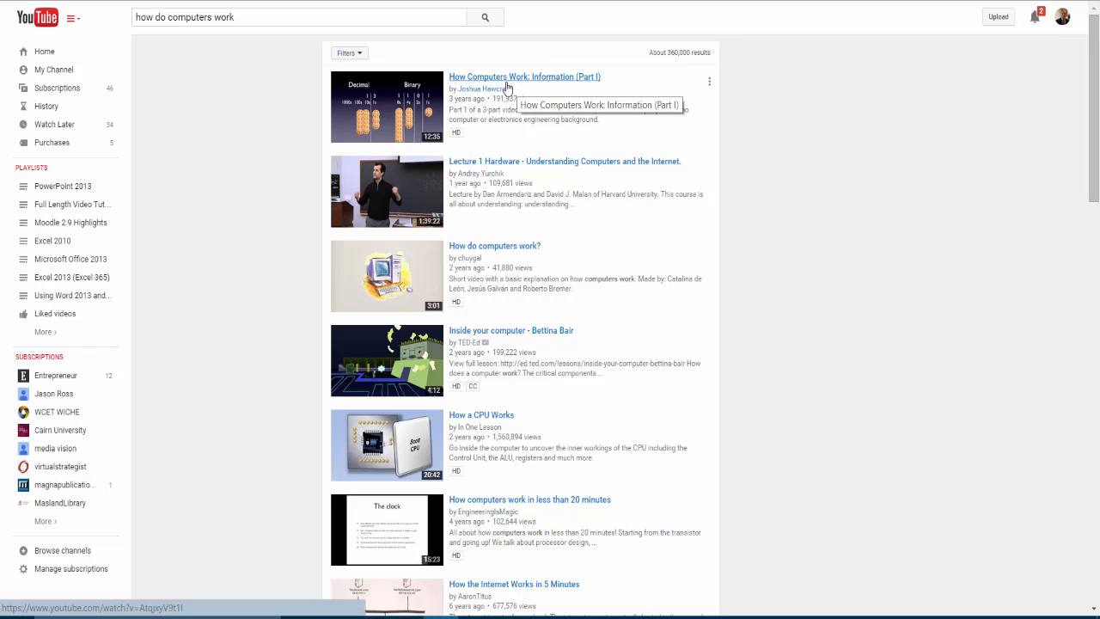
Open the "How Computers Work: Information (Part I)" video, pause it and copy its web address.
{"action": "left_click", "coordinate": [507, 77]}
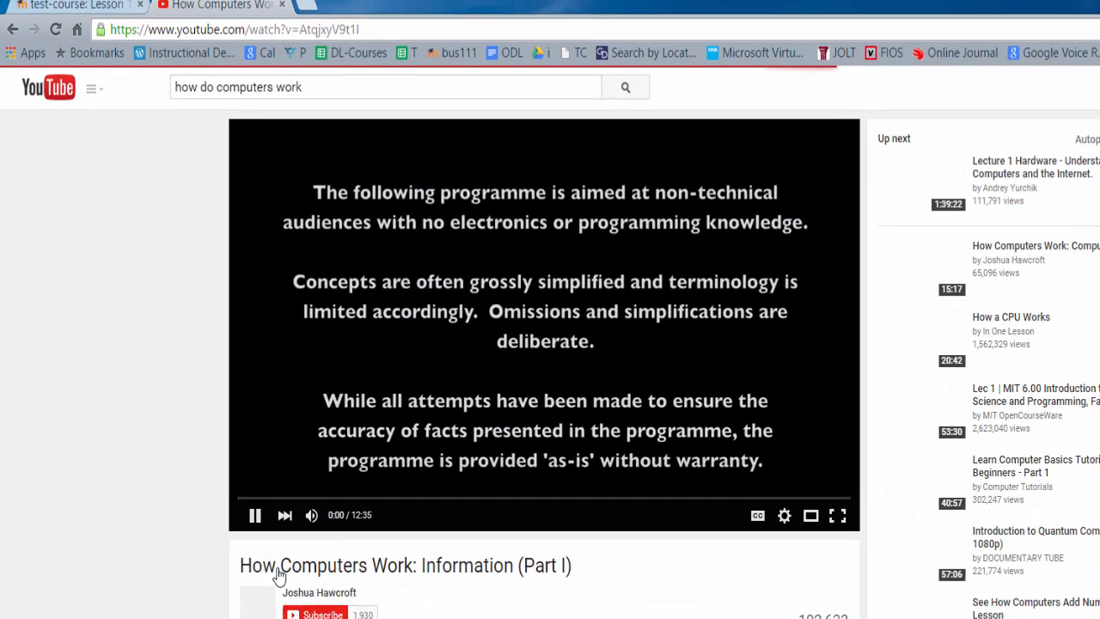
{"action": "left_click", "coordinate": [254, 515]}
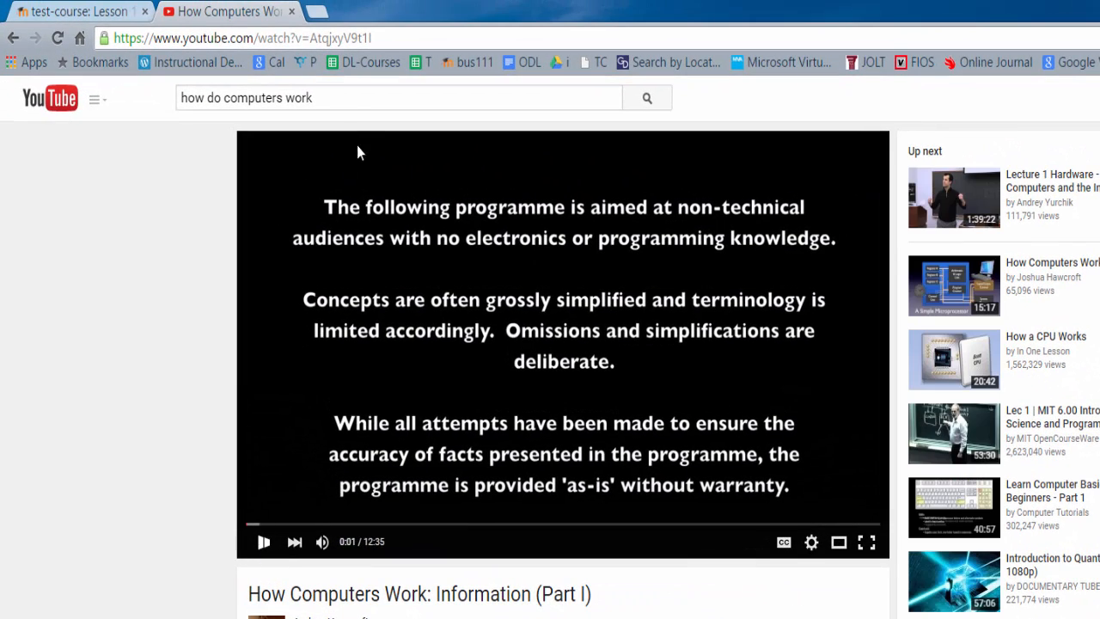
{"action": "left_click", "coordinate": [398, 45]}
{"action": "key", "text": "ctrl+c"}
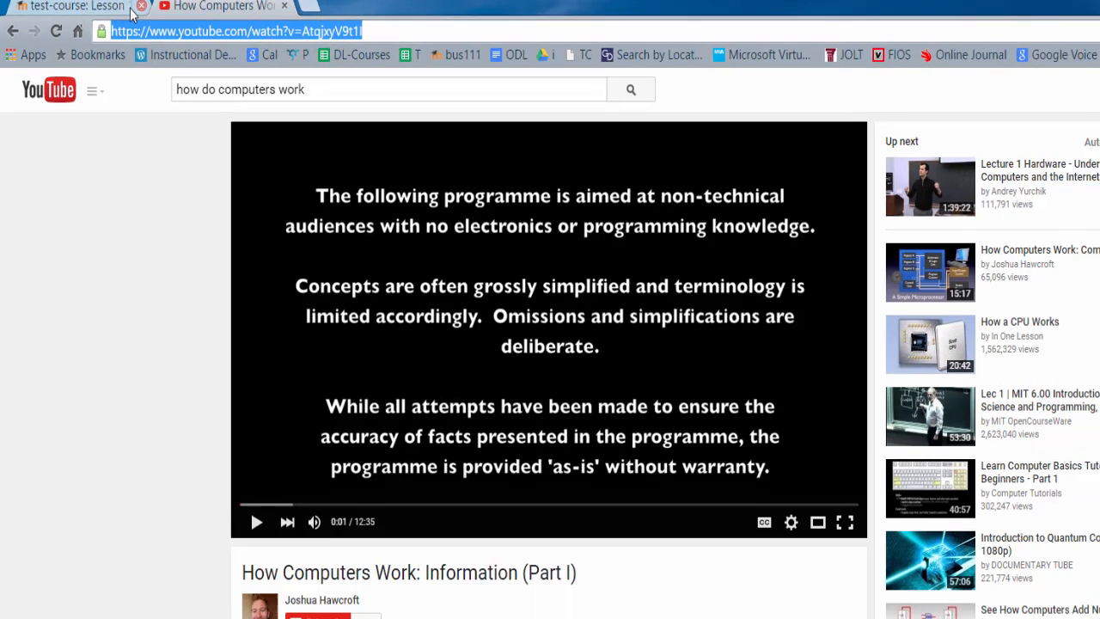
Return to the Moodle lesson page and paste the YouTube address below "After you review all of these also watch the video below.", followed by a new line.
{"action": "left_click", "coordinate": [96, 7]}
{"action": "left_click", "coordinate": [358, 496]}
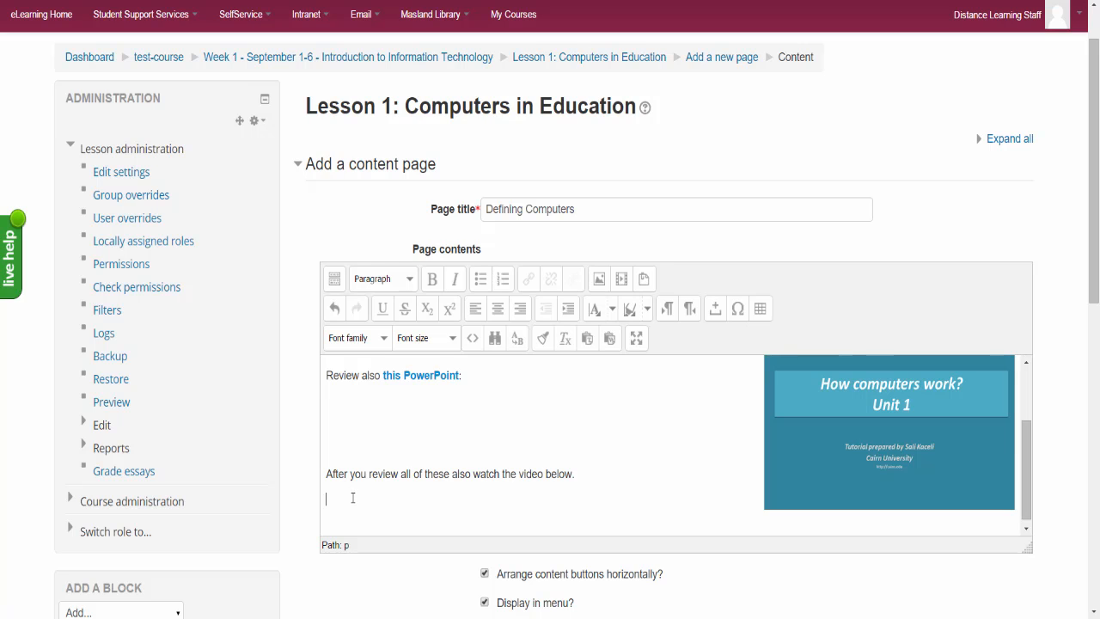
{"action": "key", "text": "ctrl+v"}
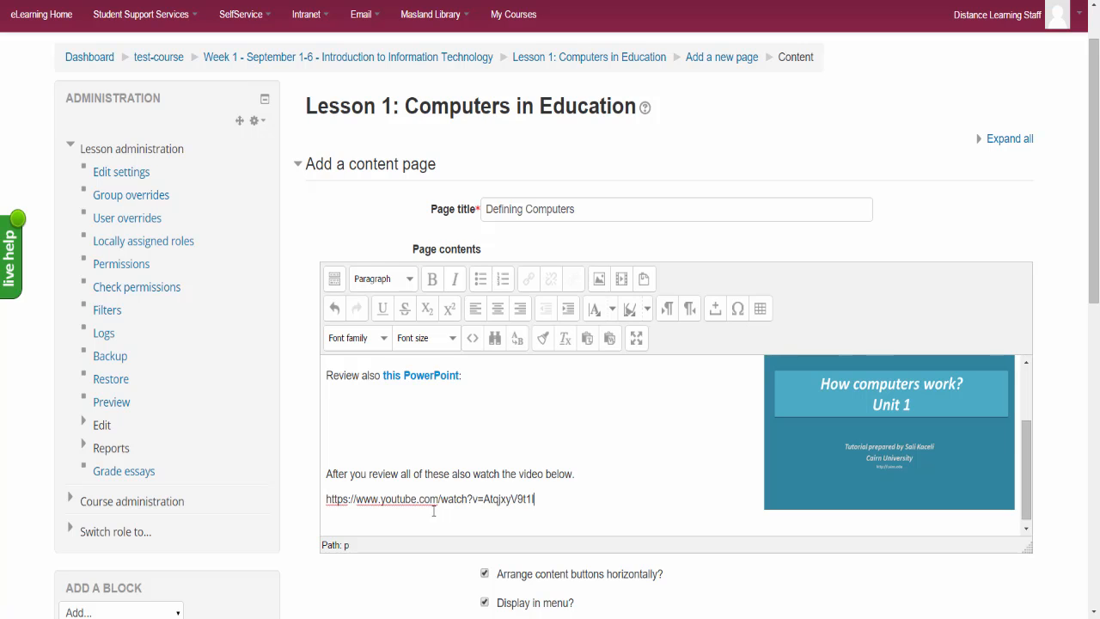
{"action": "key", "text": "Return"}
Turn the pasted YouTube address in the page contents into a link to that same address.
{"action": "scroll", "coordinate": [468, 529], "scroll_direction": "down", "scroll_amount": 2}
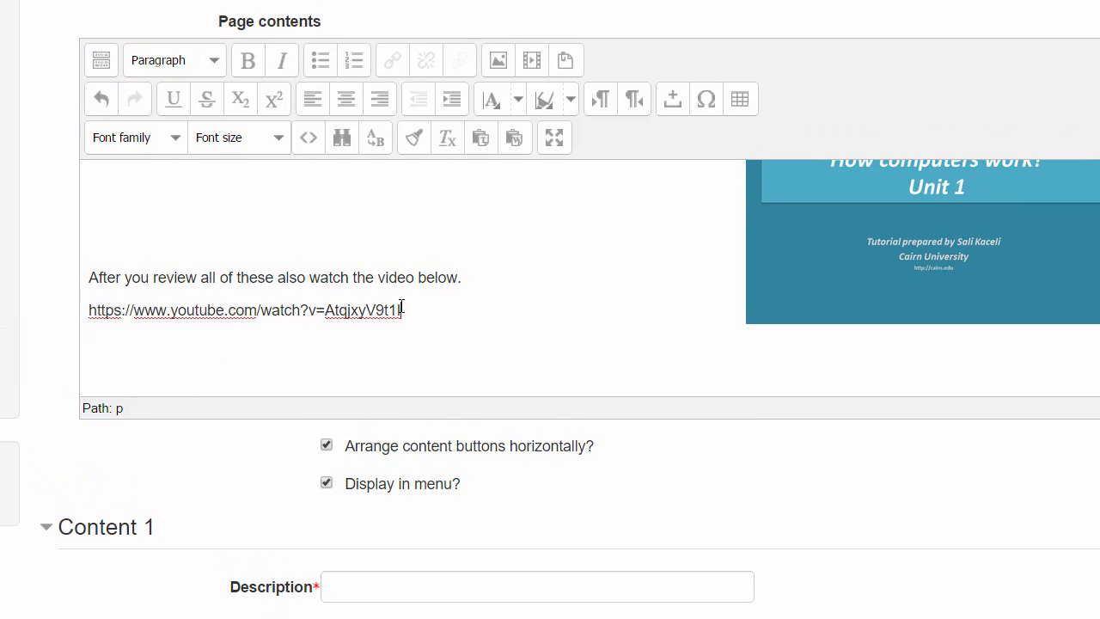
{"action": "left_click_drag", "start_coordinate": [402, 310], "coordinate": [89, 309]}
{"action": "key", "text": "ctrl+c"}
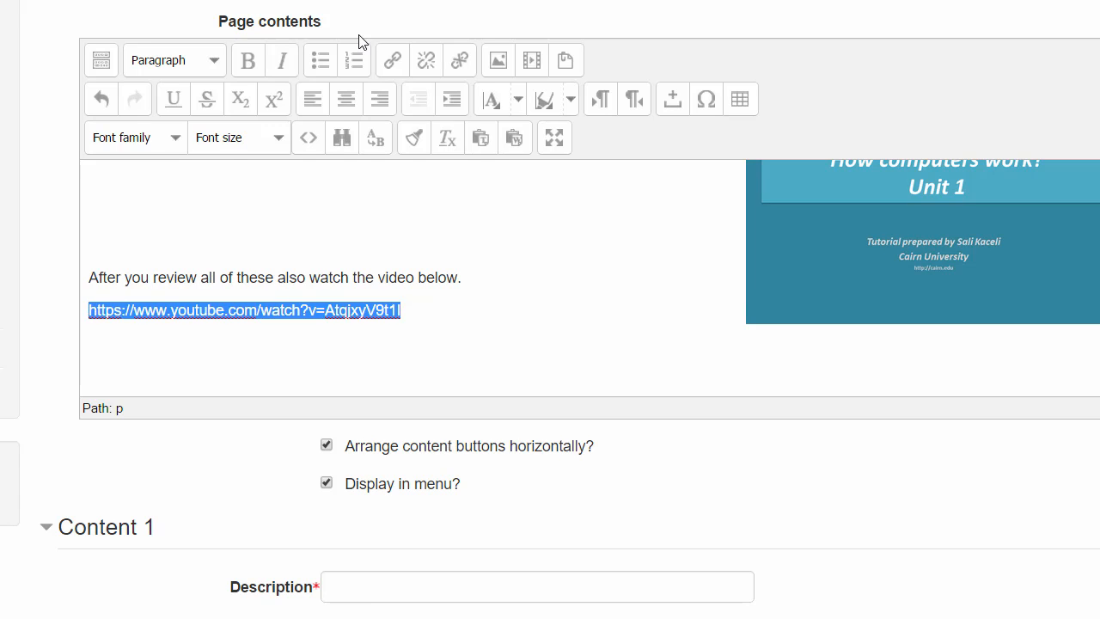
{"action": "left_click", "coordinate": [393, 60]}
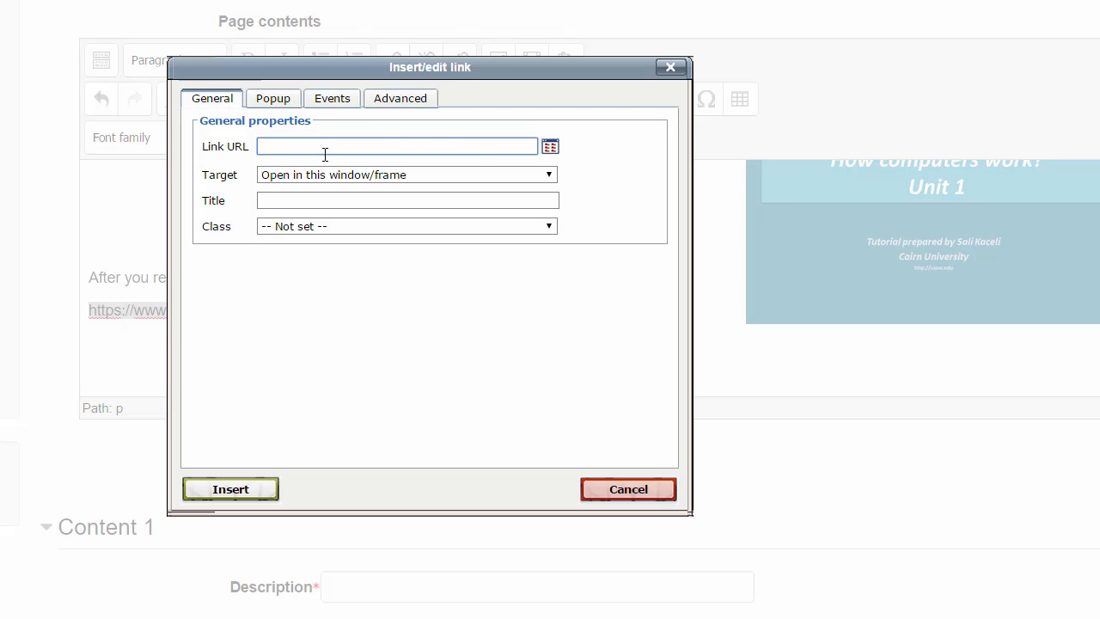
{"action": "key", "text": "ctrl+v"}
{"action": "left_click", "coordinate": [247, 497]}
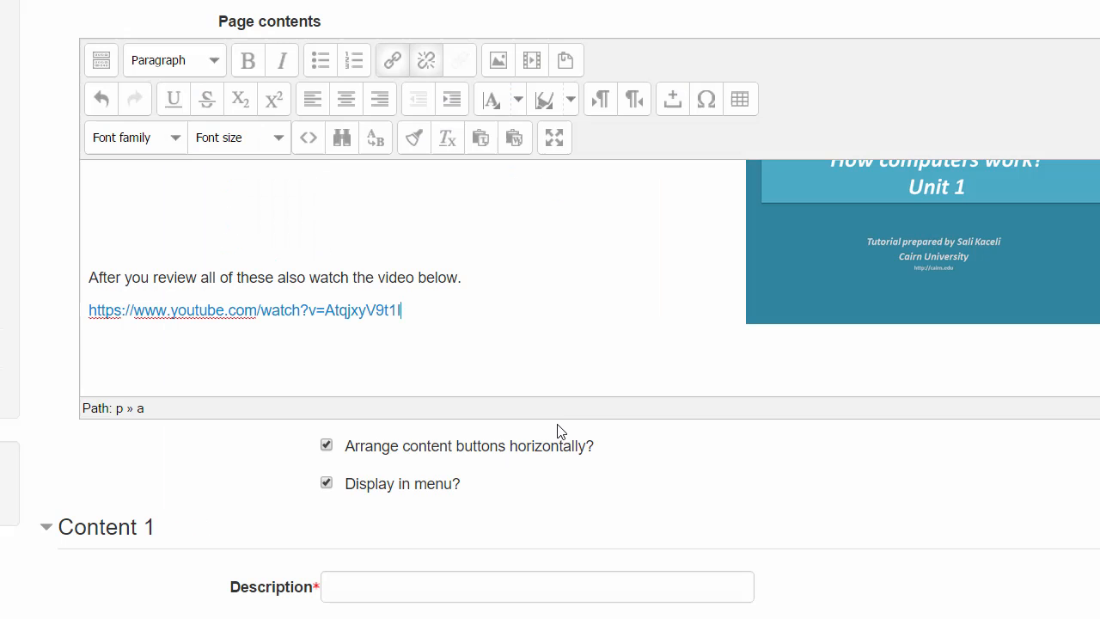
{"action": "left_click", "coordinate": [371, 359]}
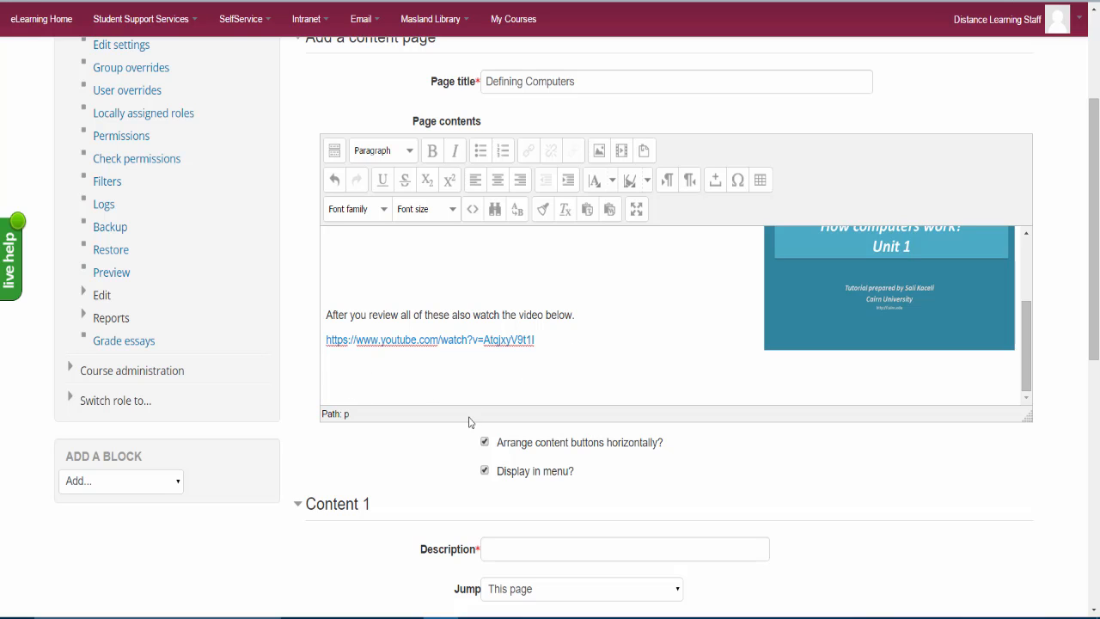
Enter "Continue to Next page" as the description of Content 1.
{"action": "scroll", "coordinate": [464, 413], "scroll_direction": "down", "scroll_amount": 1}
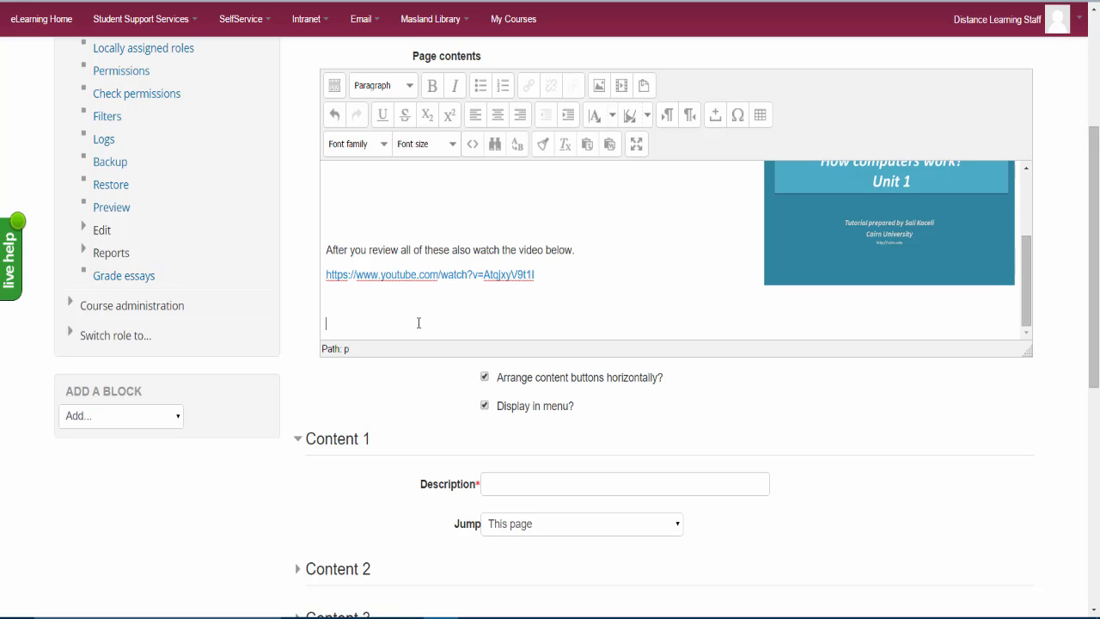
{"action": "left_click", "coordinate": [509, 487]}
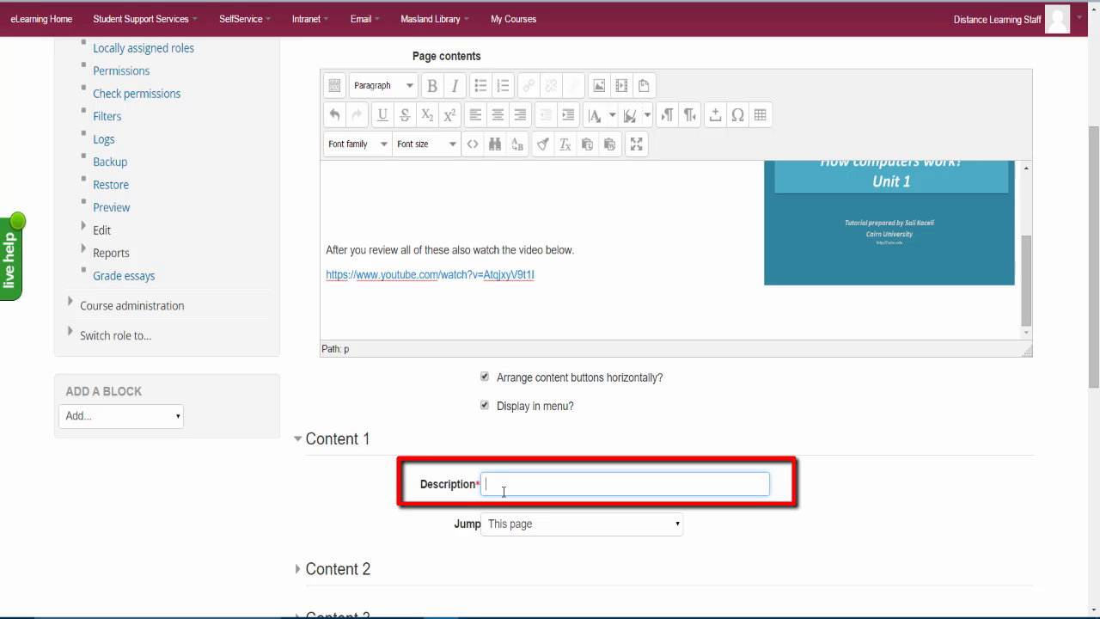
{"action": "type", "text": "Next page"}
{"action": "left_click", "coordinate": [492, 486]}
{"action": "type", "text": "Cson"}
{"action": "key", "text": "BackSpace"}
{"action": "key", "text": "BackSpace"}
{"action": "key", "text": "BackSpace"}
{"action": "type", "text": "ontinue to"}
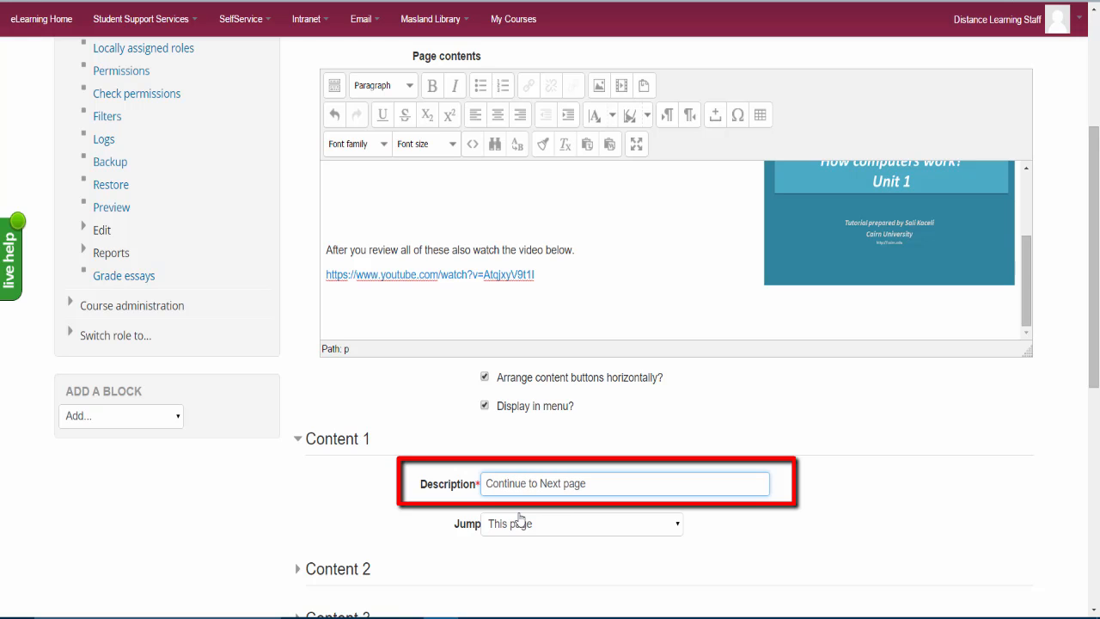
Set the jump of Content 1 to Next page.
{"action": "key", "text": "ctrl+a"}
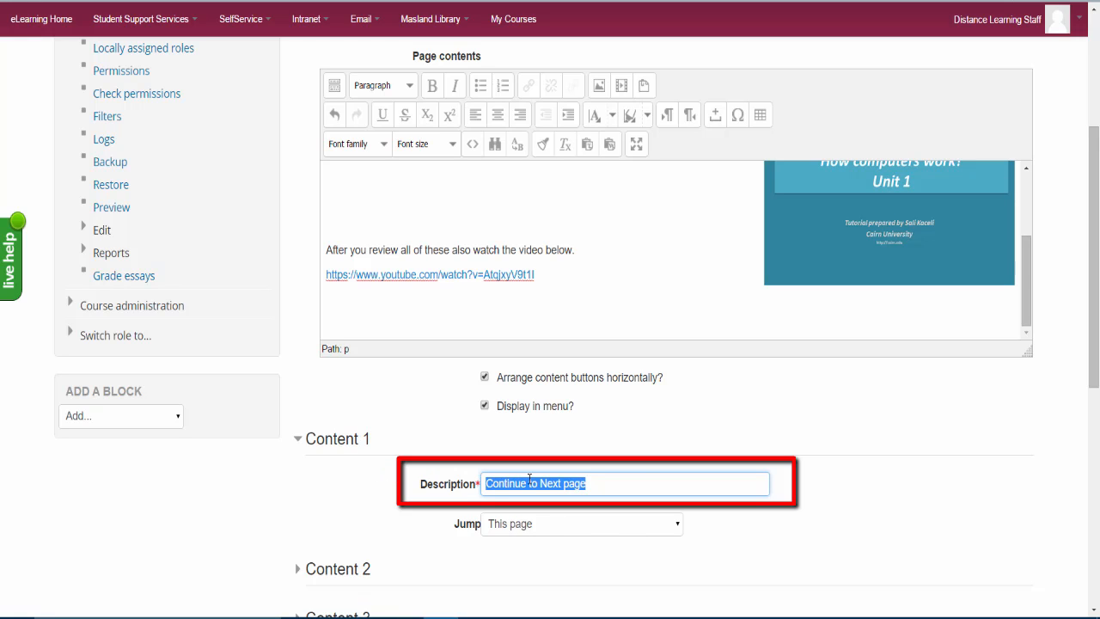
{"action": "left_click", "coordinate": [604, 487]}
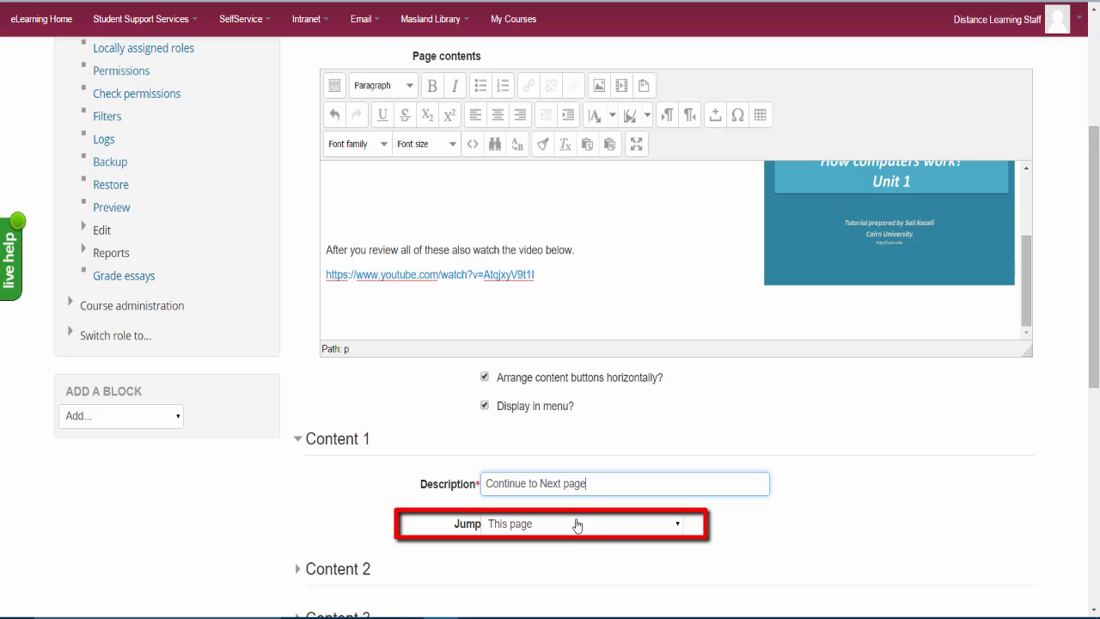
{"action": "left_click_drag", "start_coordinate": [597, 485], "coordinate": [480, 472]}
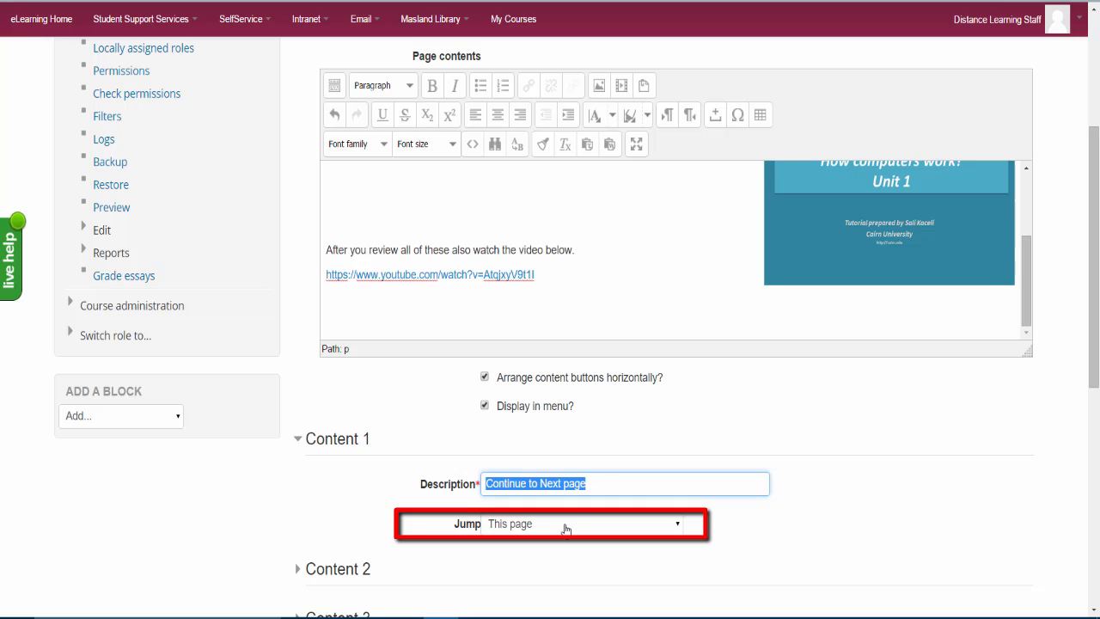
{"action": "left_click", "coordinate": [566, 526]}
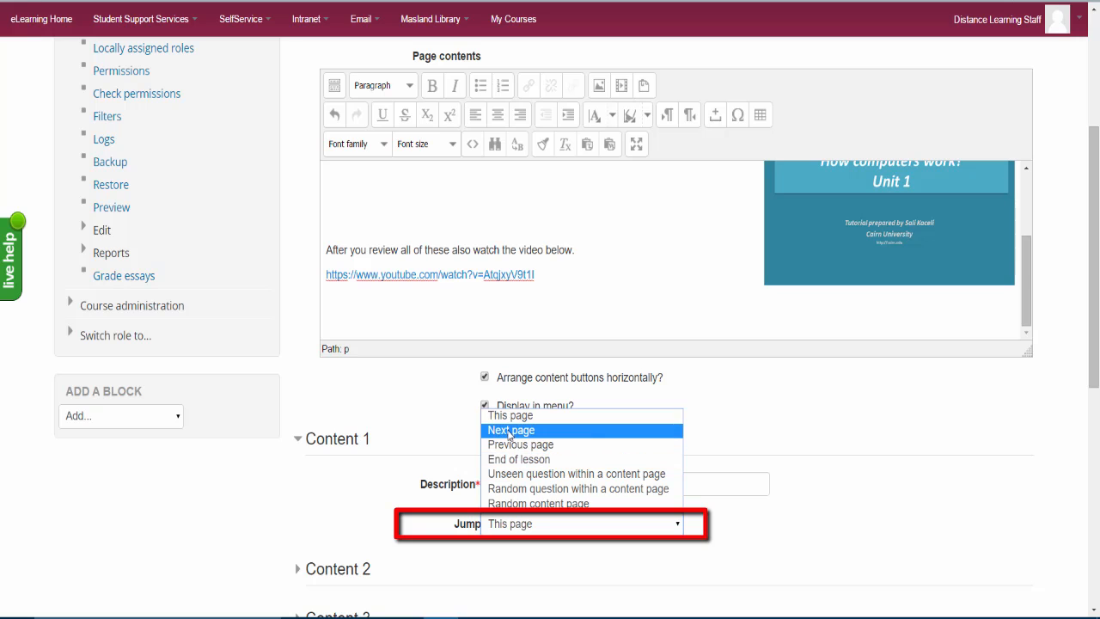
{"action": "left_click", "coordinate": [512, 431]}
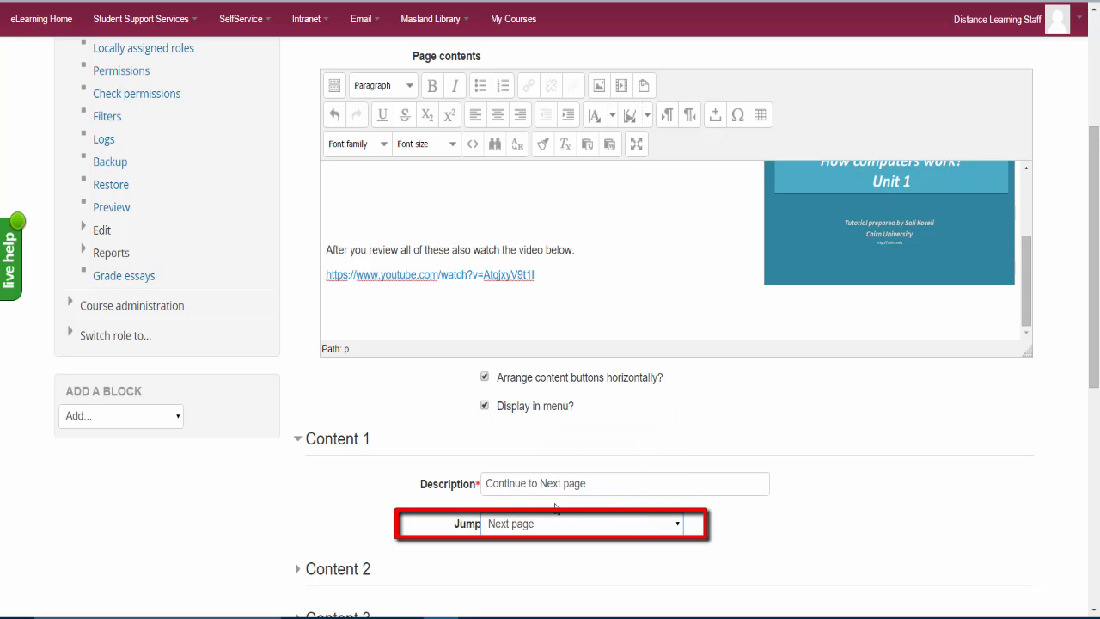
Save the "Defining Computers" content page with Content 2 to 4 left empty.
{"action": "scroll", "coordinate": [371, 524], "scroll_direction": "down", "scroll_amount": 1}
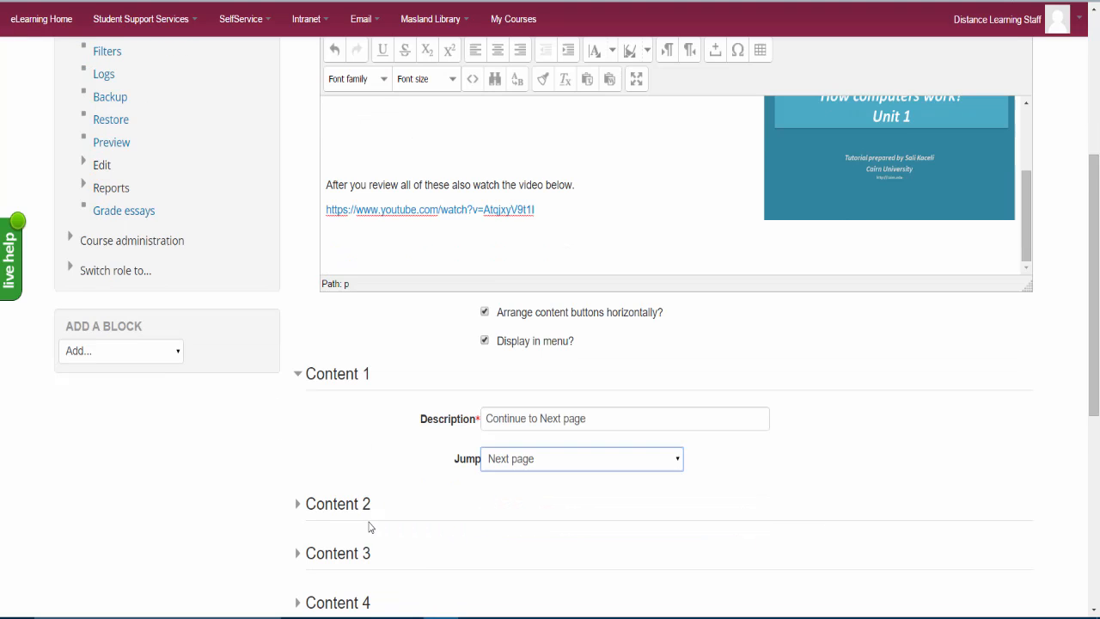
{"action": "scroll", "coordinate": [340, 507], "scroll_direction": "down", "scroll_amount": 1}
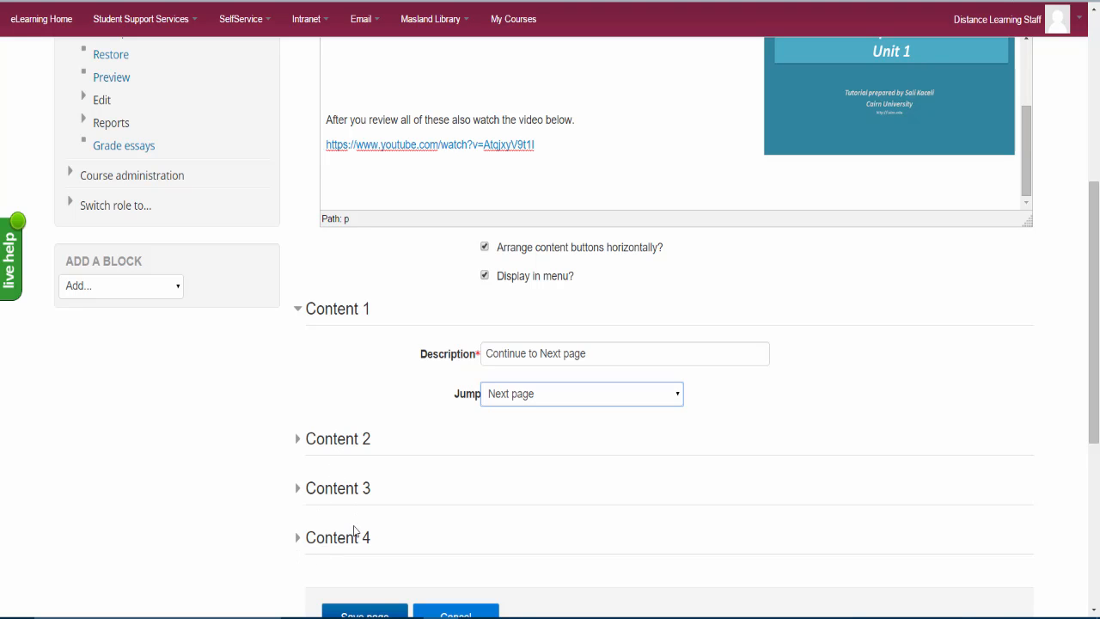
{"action": "scroll", "coordinate": [529, 536], "scroll_direction": "down", "scroll_amount": 1}
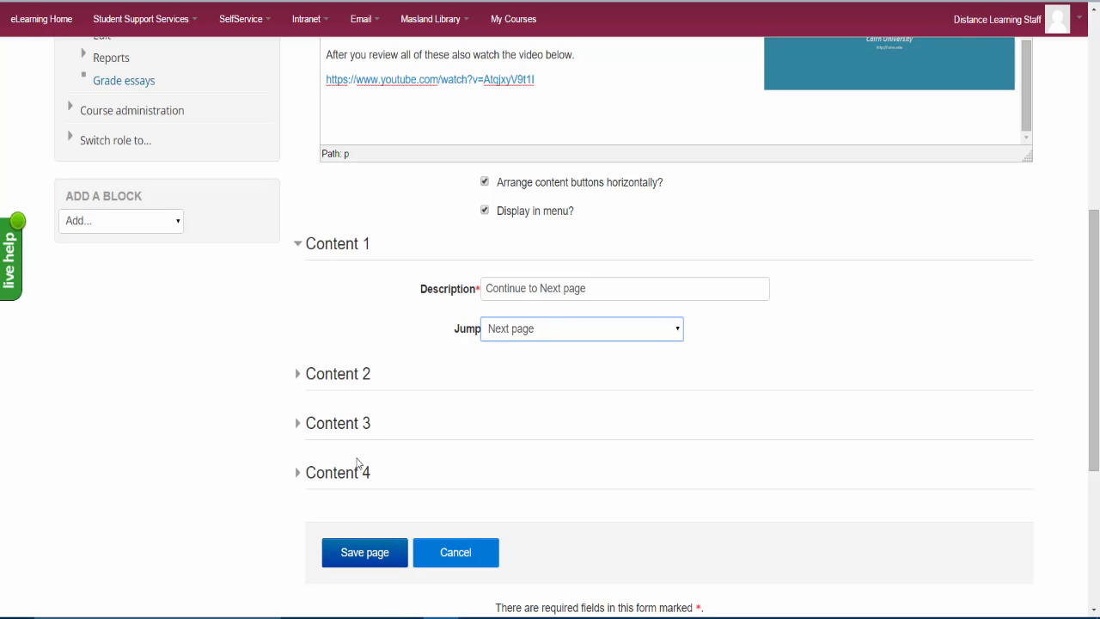
{"action": "left_click", "coordinate": [367, 557]}
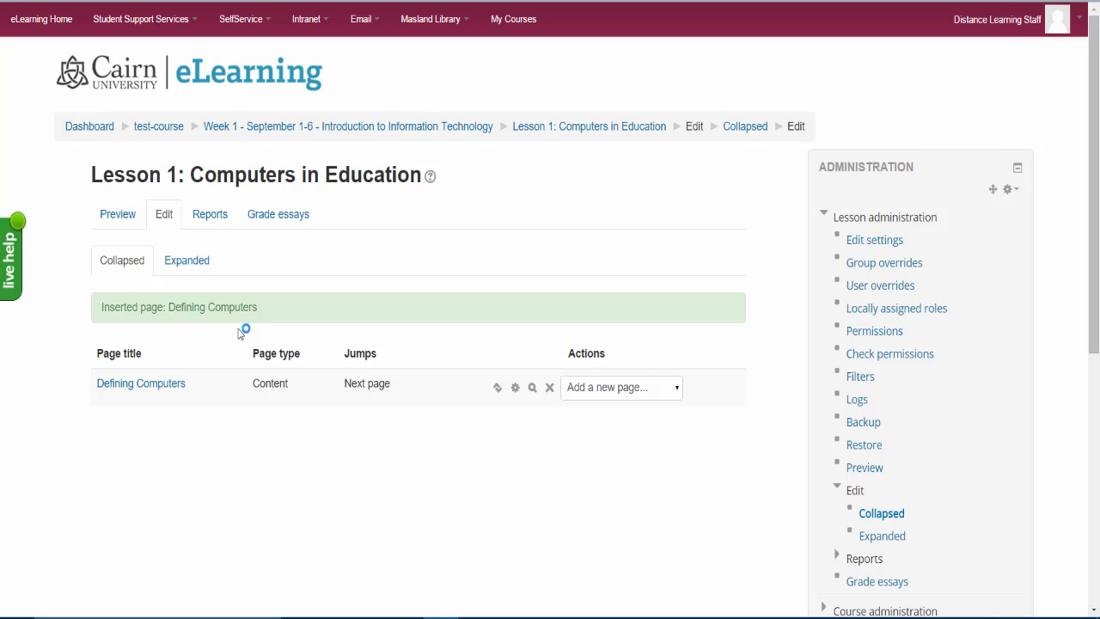
Switch to the student session in Firefox, reload the test-course page and open "Lesson 1: Computers in Education".
{"action": "left_click", "coordinate": [129, 221]}
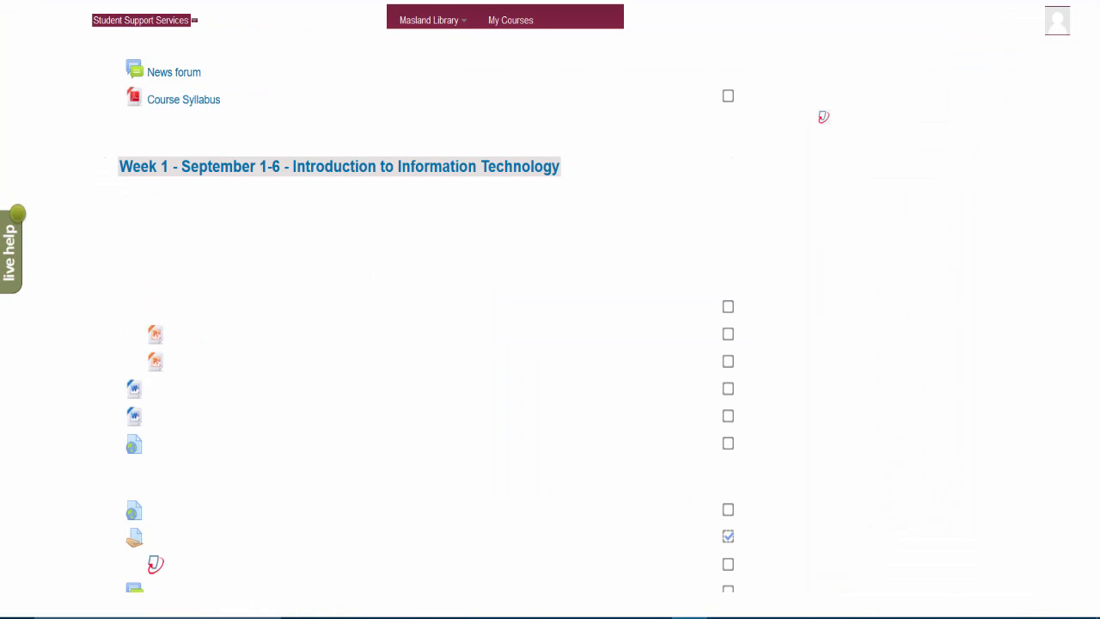
{"action": "right_click", "coordinate": [885, 202]}
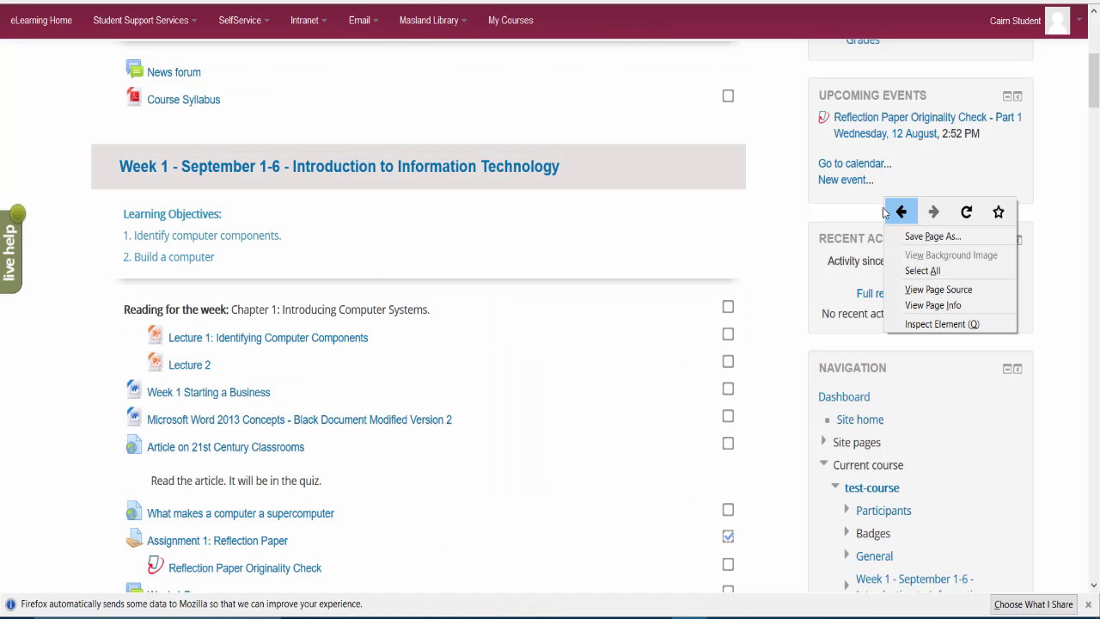
{"action": "left_click", "coordinate": [966, 212]}
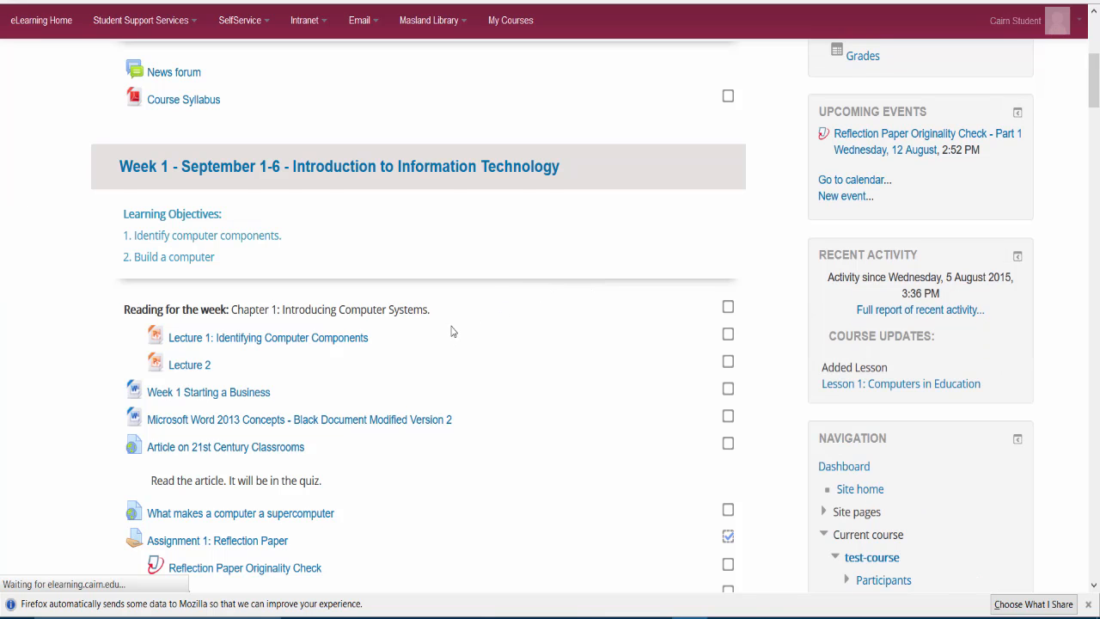
{"action": "scroll", "coordinate": [450, 329], "scroll_direction": "down", "scroll_amount": 6}
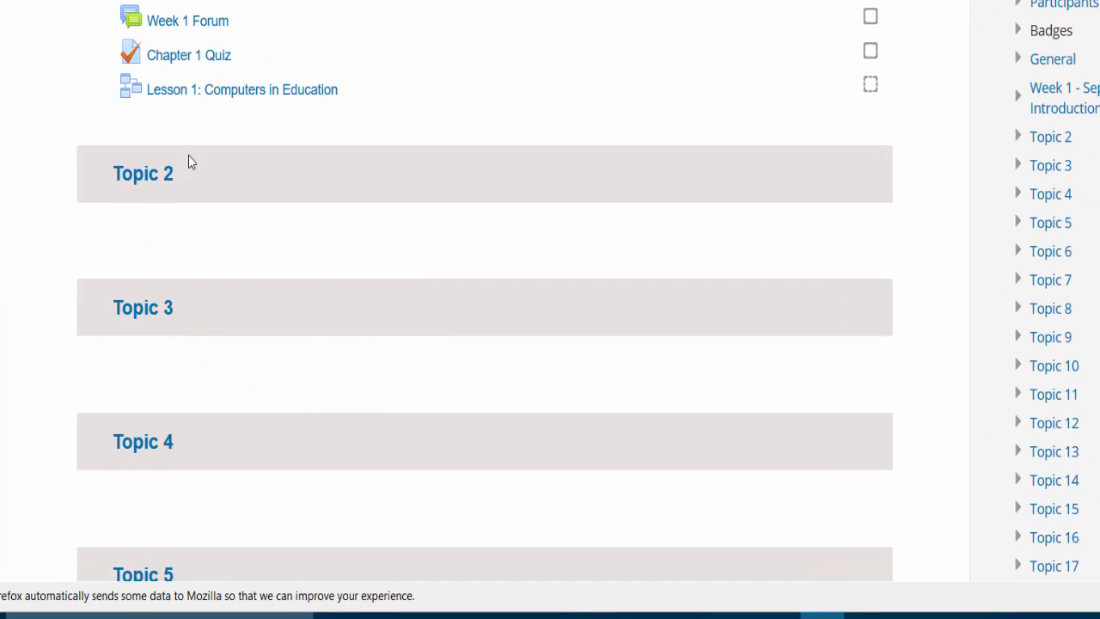
{"action": "left_click", "coordinate": [226, 92]}
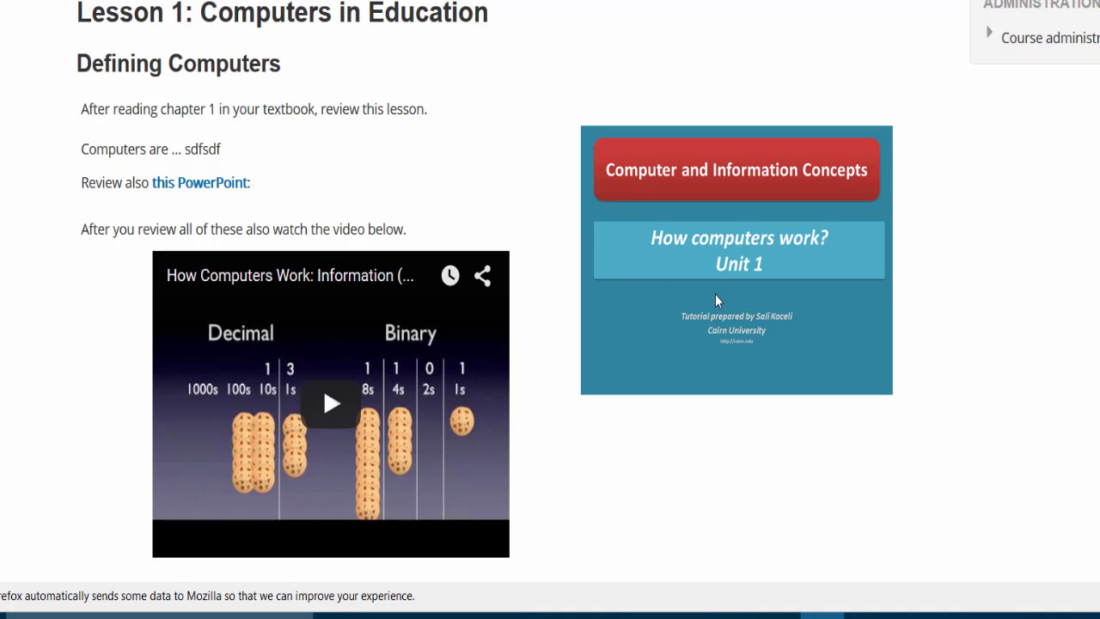
Test the "this PowerPoint" link without opening the file, and play the embedded video on the lesson page.
{"action": "left_click", "coordinate": [172, 185]}
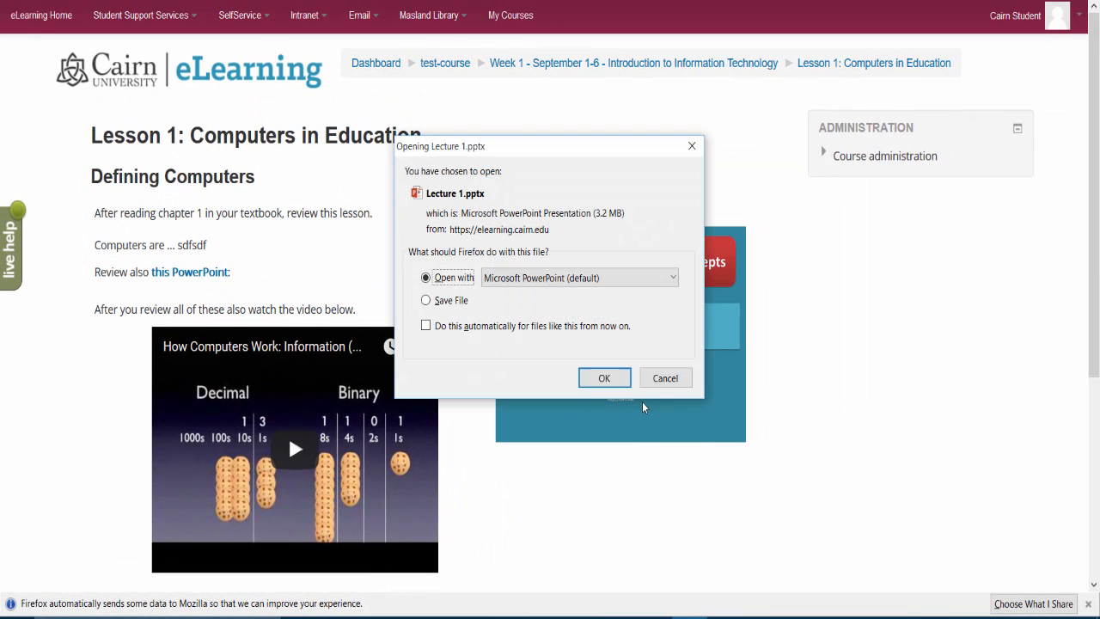
{"action": "left_click", "coordinate": [665, 378]}
{"action": "scroll", "coordinate": [288, 361], "scroll_direction": "down", "scroll_amount": 2}
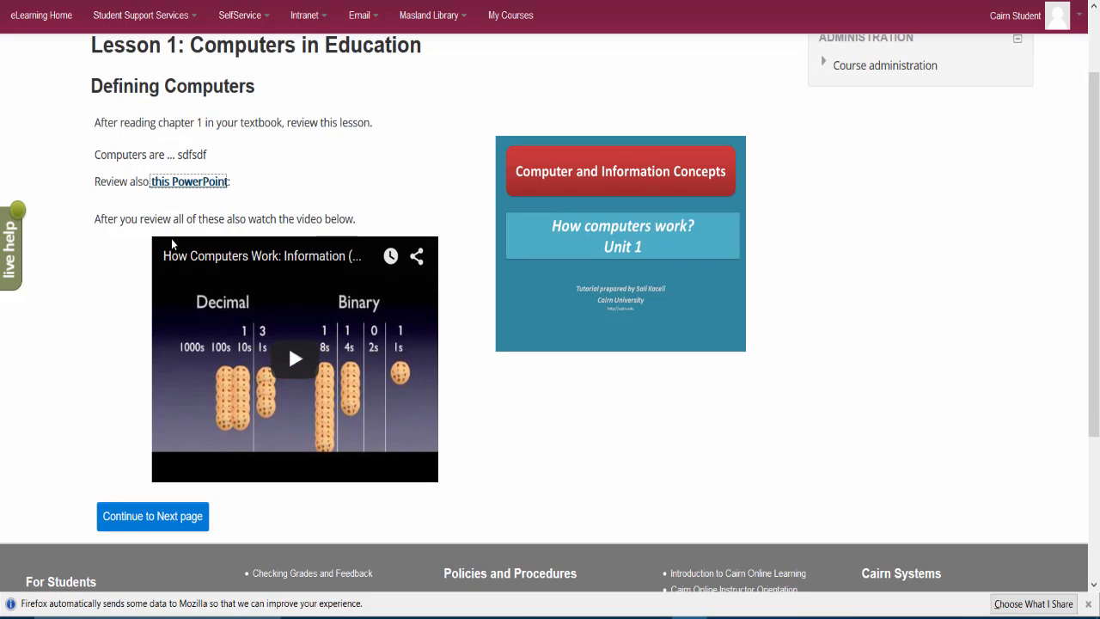
{"action": "left_click", "coordinate": [293, 361]}
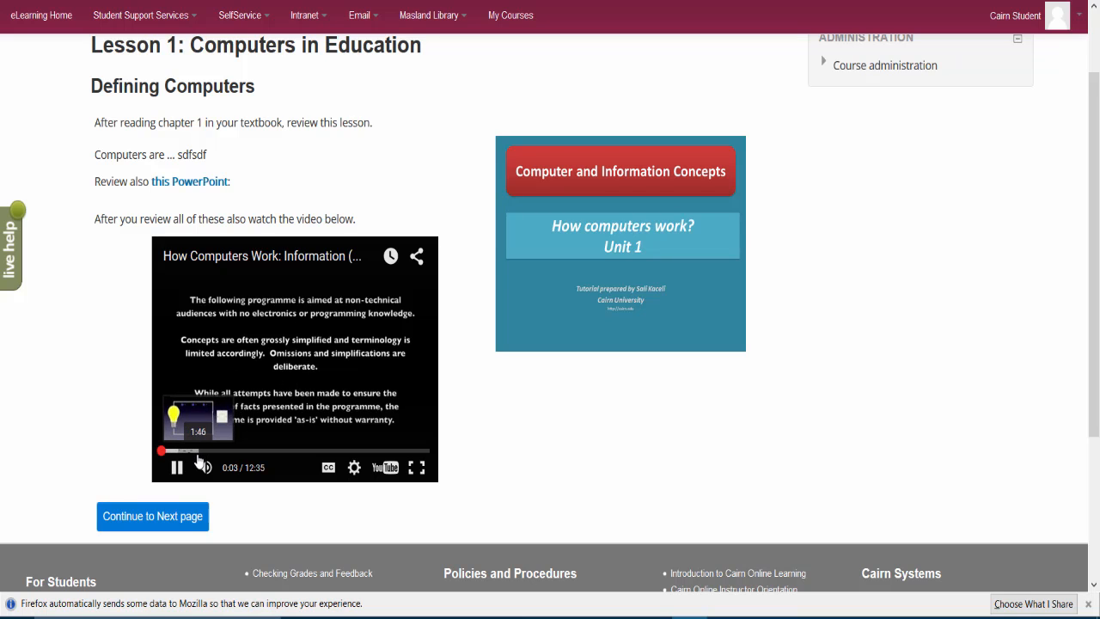
Skip ahead in the embedded video and pause it, and continue to the next page of the lesson.
{"action": "left_click", "coordinate": [177, 453]}
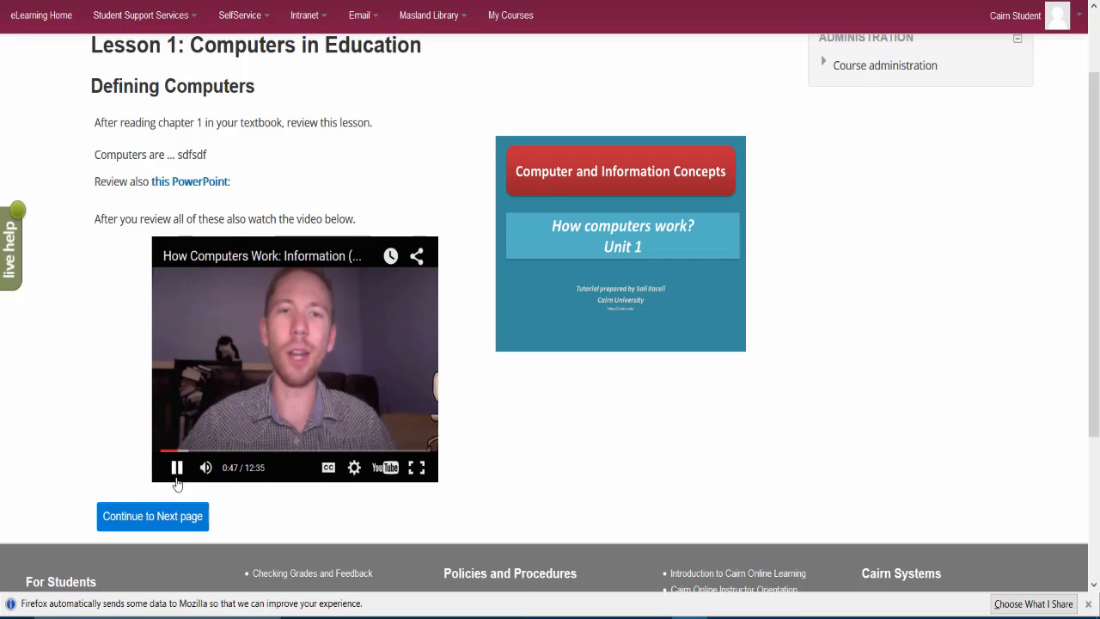
{"action": "left_click", "coordinate": [176, 478]}
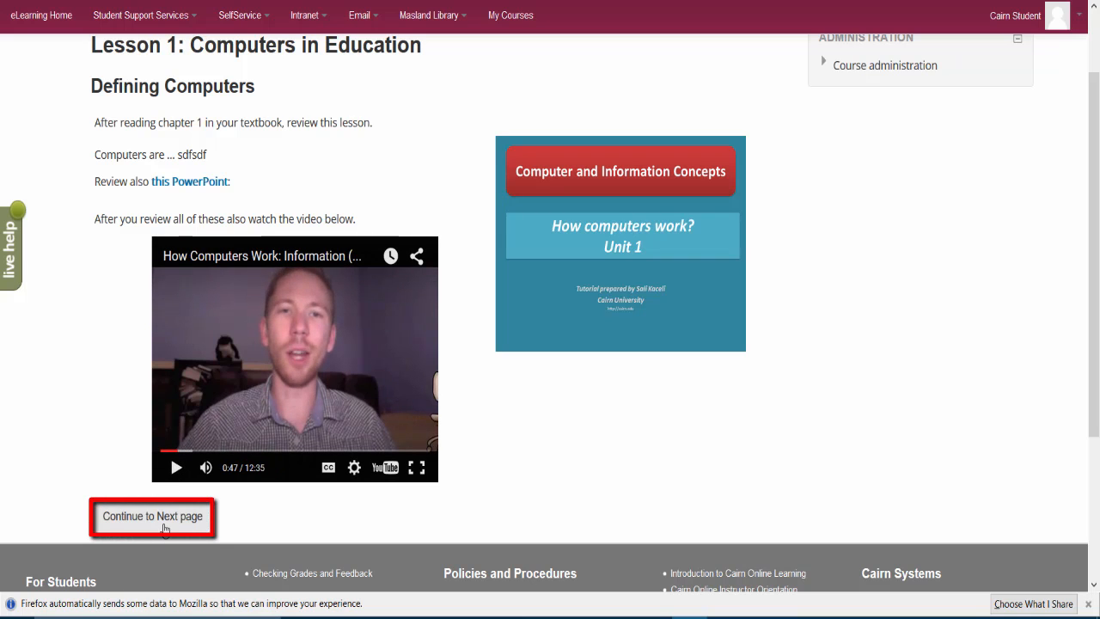
{"action": "left_click", "coordinate": [138, 521]}
{"action": "left_click", "coordinate": [142, 524]}
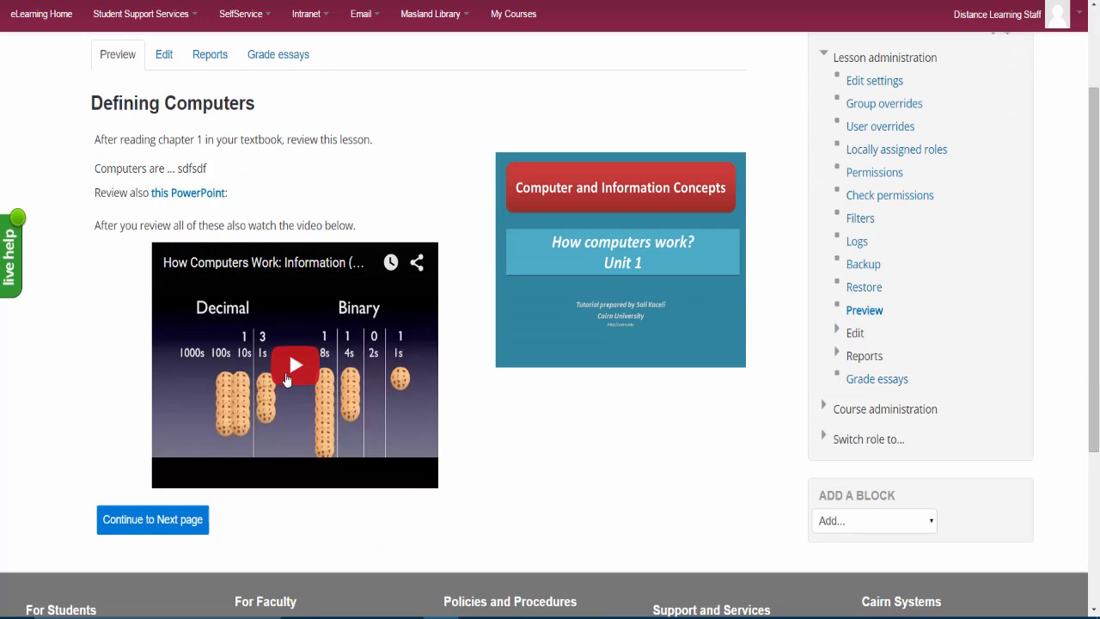
Open the "Defining Computers" page for editing in the staff session and delete the PowerPoint slide image from its contents.
{"action": "scroll", "coordinate": [310, 378], "scroll_direction": "down", "scroll_amount": 2}
{"action": "scroll", "coordinate": [421, 331], "scroll_direction": "up", "scroll_amount": 2}
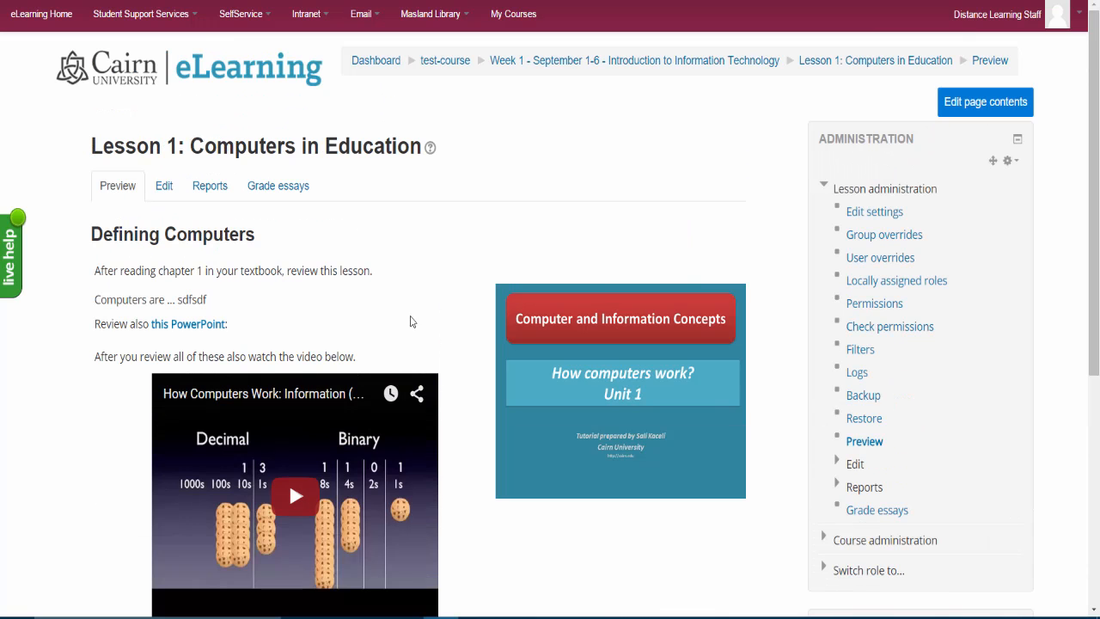
{"action": "left_click", "coordinate": [995, 106]}
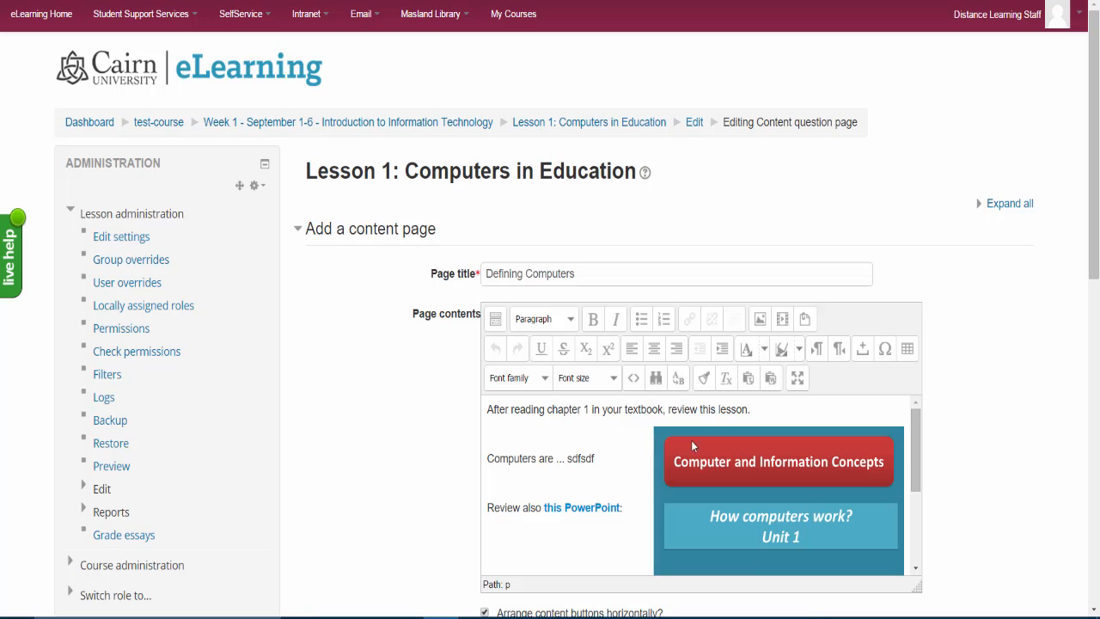
{"action": "left_click", "coordinate": [772, 502]}
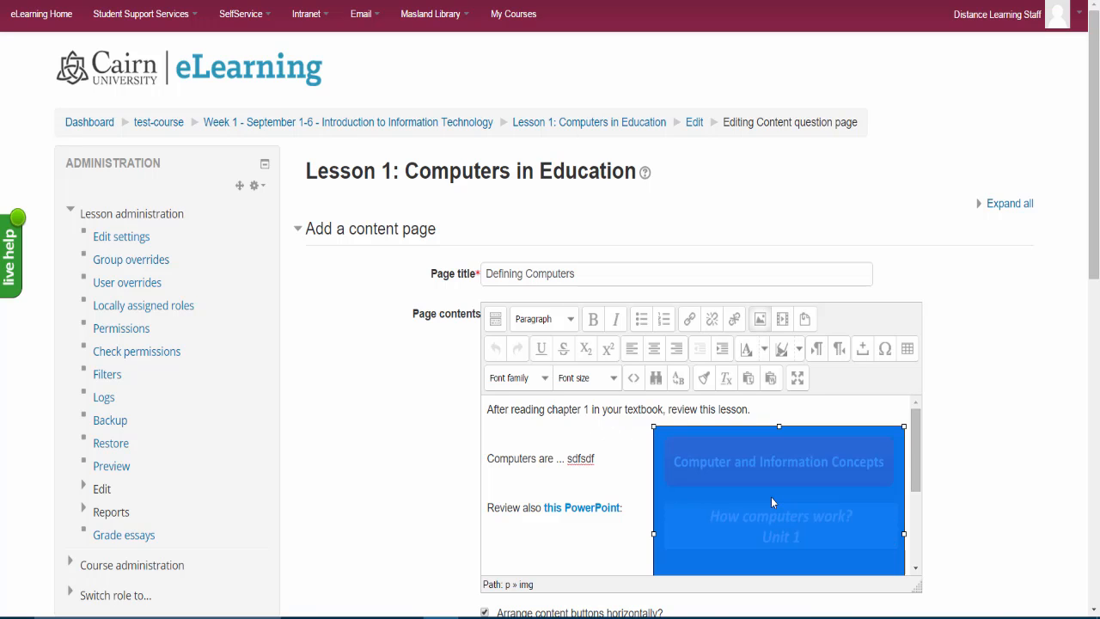
{"action": "key", "text": "Delete"}
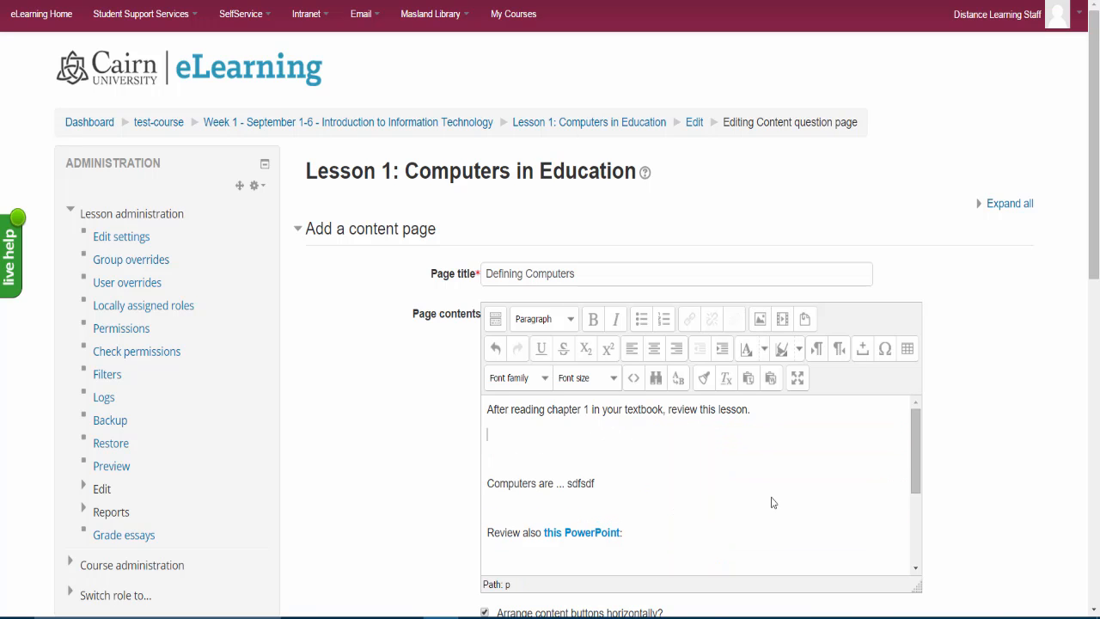
Save the edited "Defining Computers" page and review its preview.
{"action": "scroll", "coordinate": [659, 516], "scroll_direction": "down", "scroll_amount": 5}
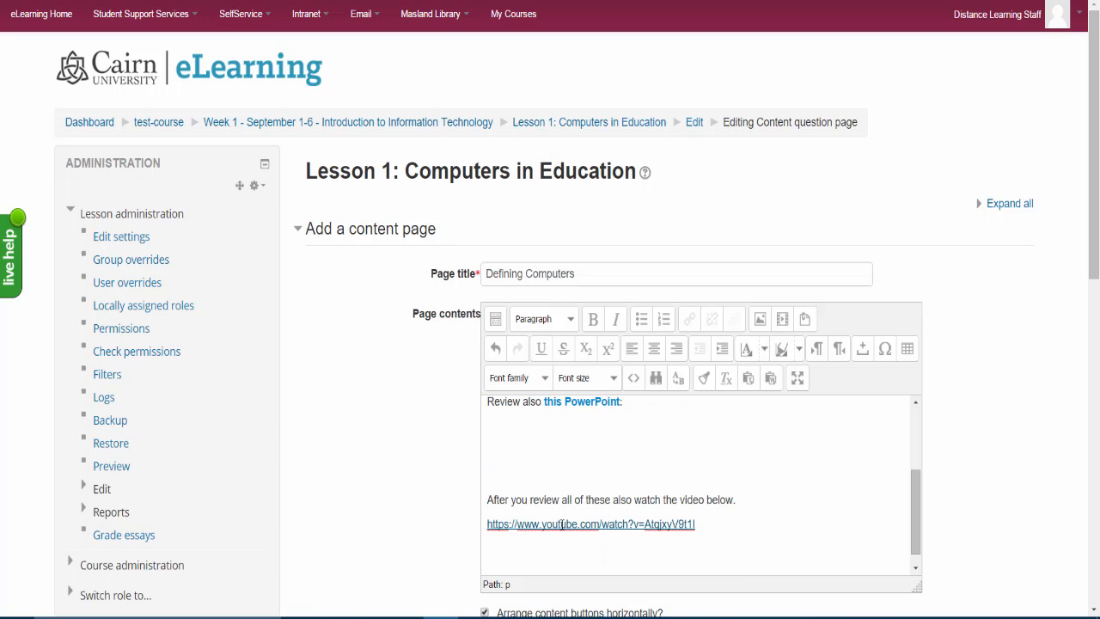
{"action": "scroll", "coordinate": [636, 550], "scroll_direction": "down", "scroll_amount": 2}
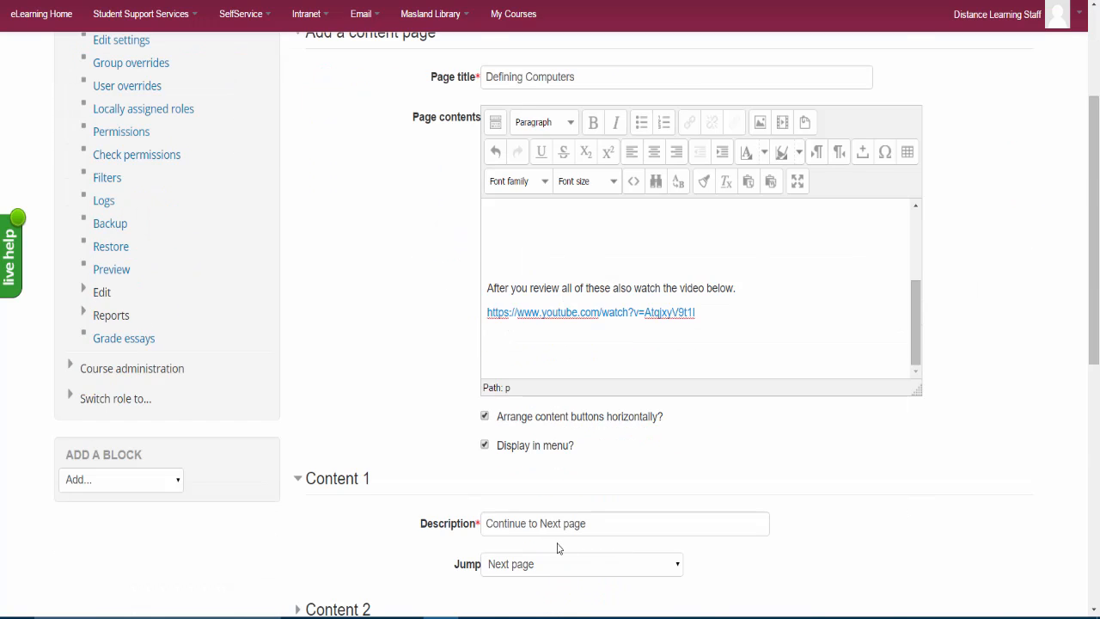
{"action": "scroll", "coordinate": [516, 550], "scroll_direction": "down", "scroll_amount": 3}
{"action": "left_click", "coordinate": [367, 604]}
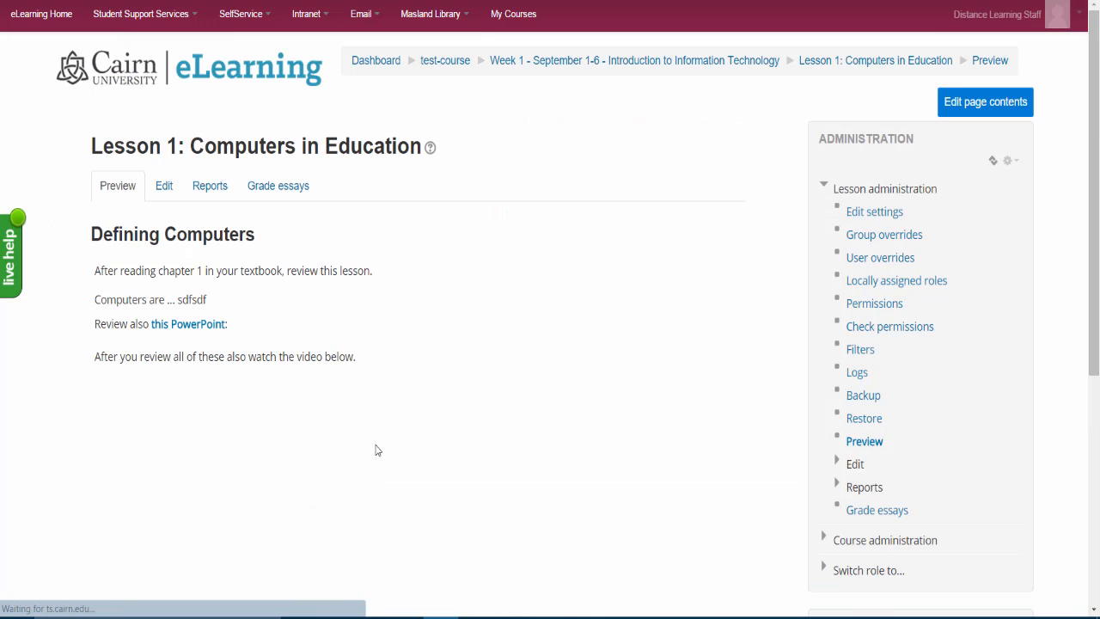
{"action": "scroll", "coordinate": [602, 400], "scroll_direction": "down", "scroll_amount": 2}
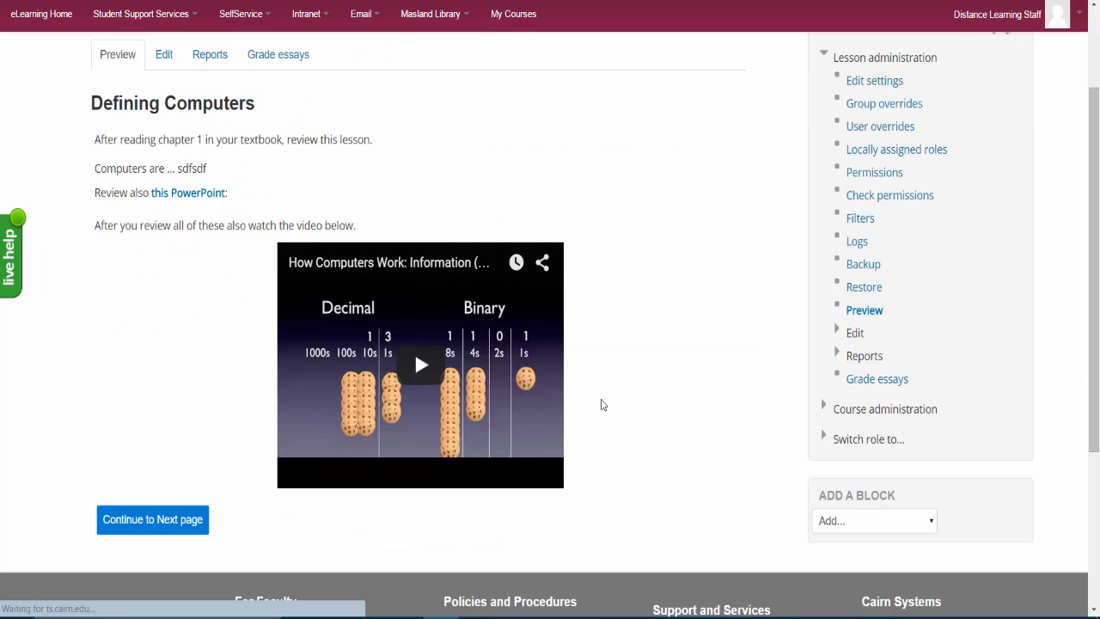
{"action": "scroll", "coordinate": [571, 410], "scroll_direction": "up", "scroll_amount": 2}
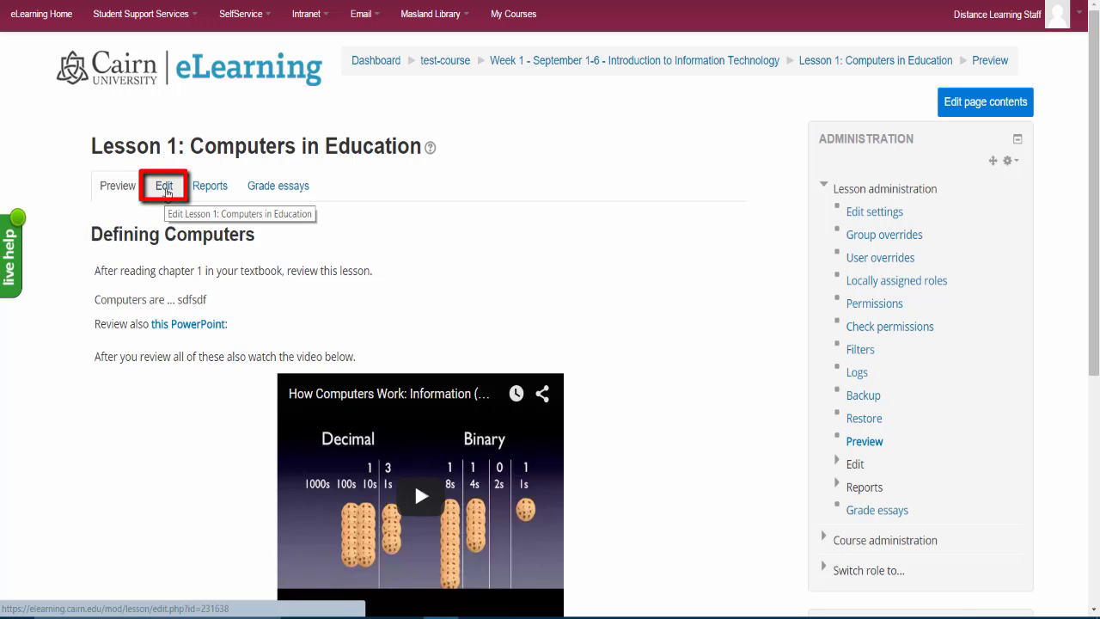
Add a new question page of type Multichoice after the "Defining Computers" page.
{"action": "left_click", "coordinate": [165, 189]}
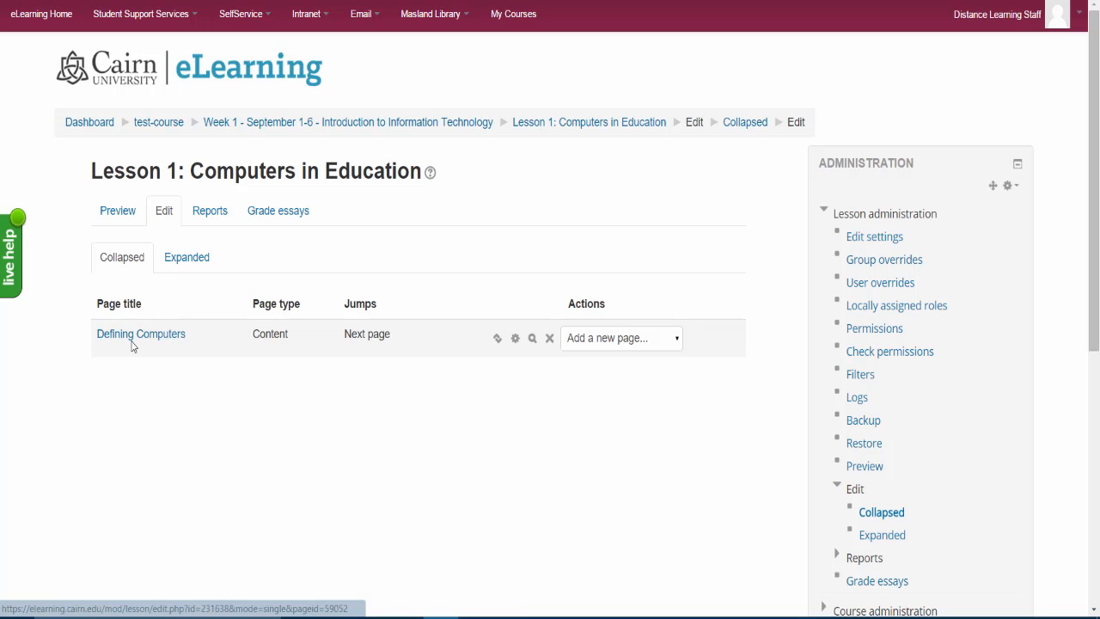
{"action": "left_click", "coordinate": [622, 344]}
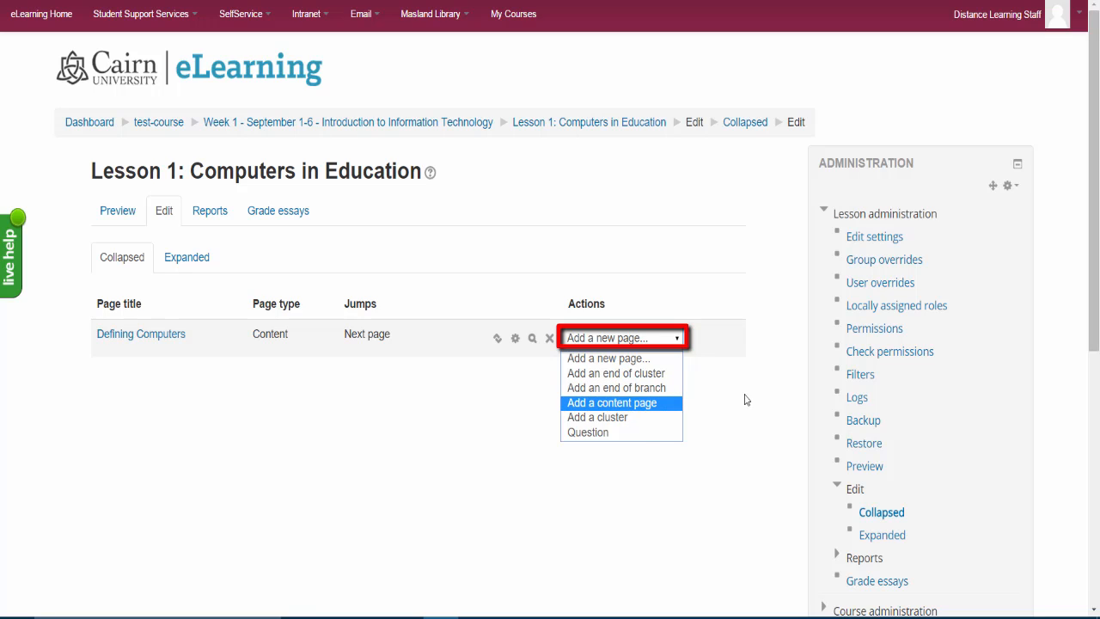
{"action": "left_click", "coordinate": [613, 434]}
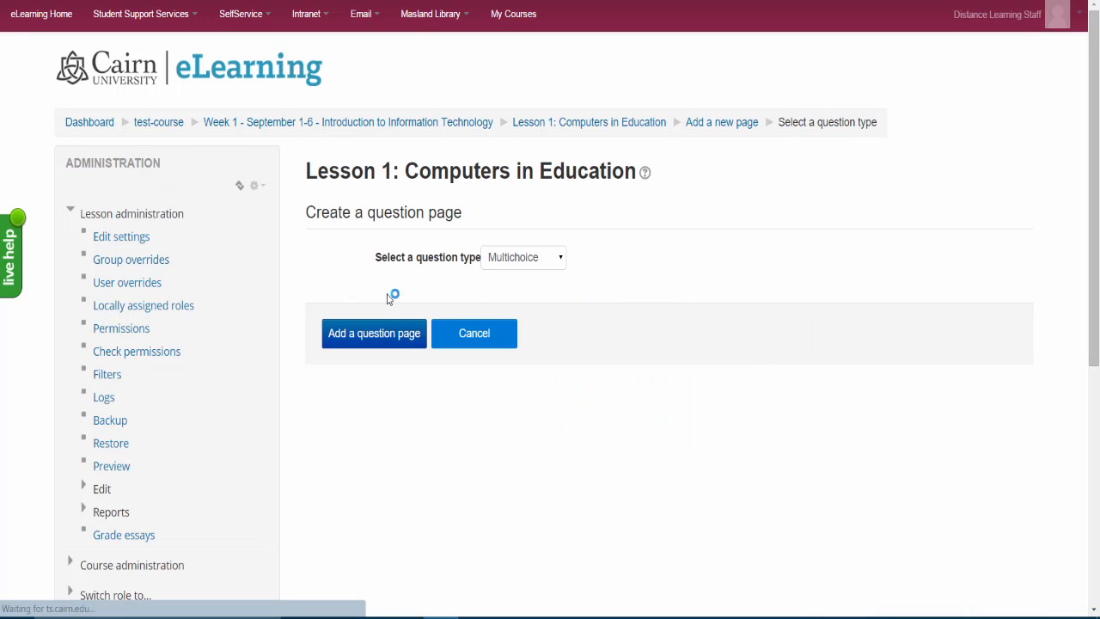
{"action": "left_click", "coordinate": [525, 262]}
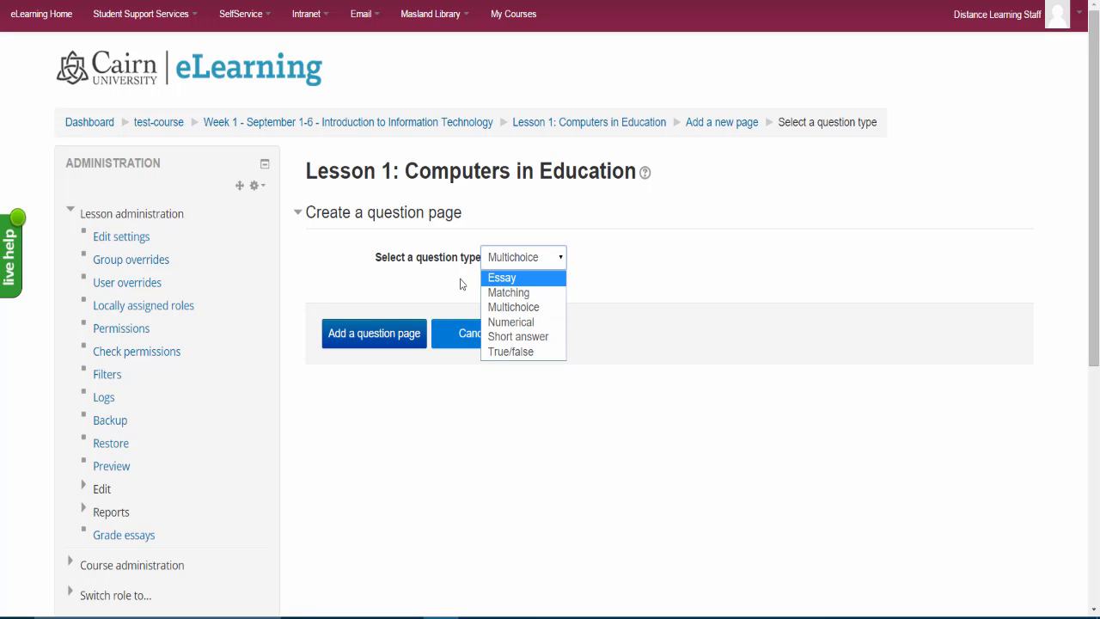
{"action": "left_click", "coordinate": [539, 315]}
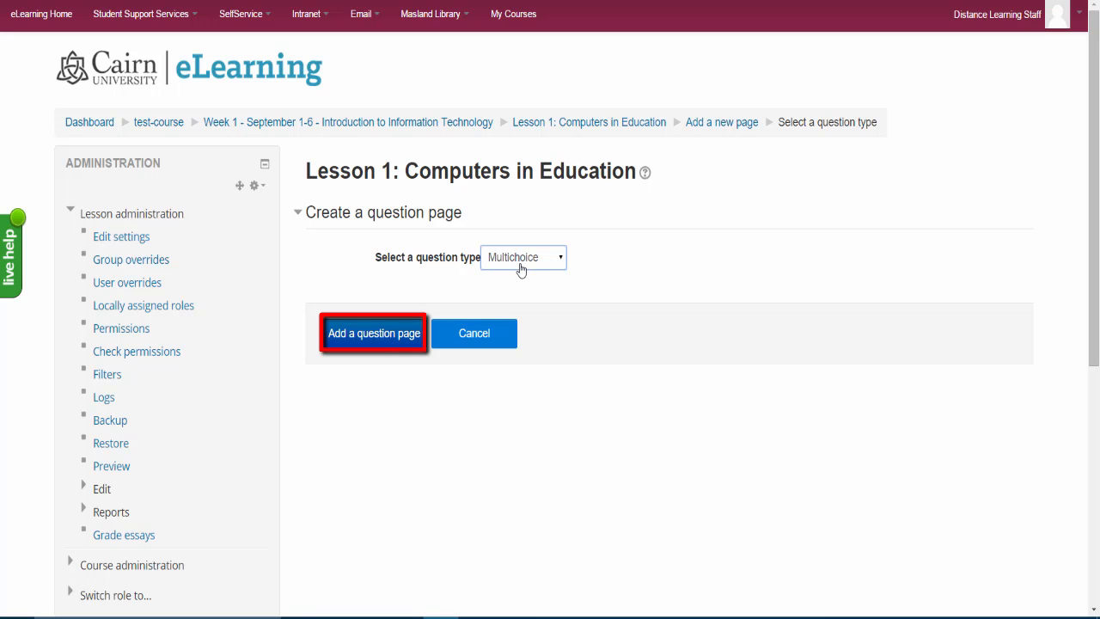
{"action": "left_click", "coordinate": [412, 346]}
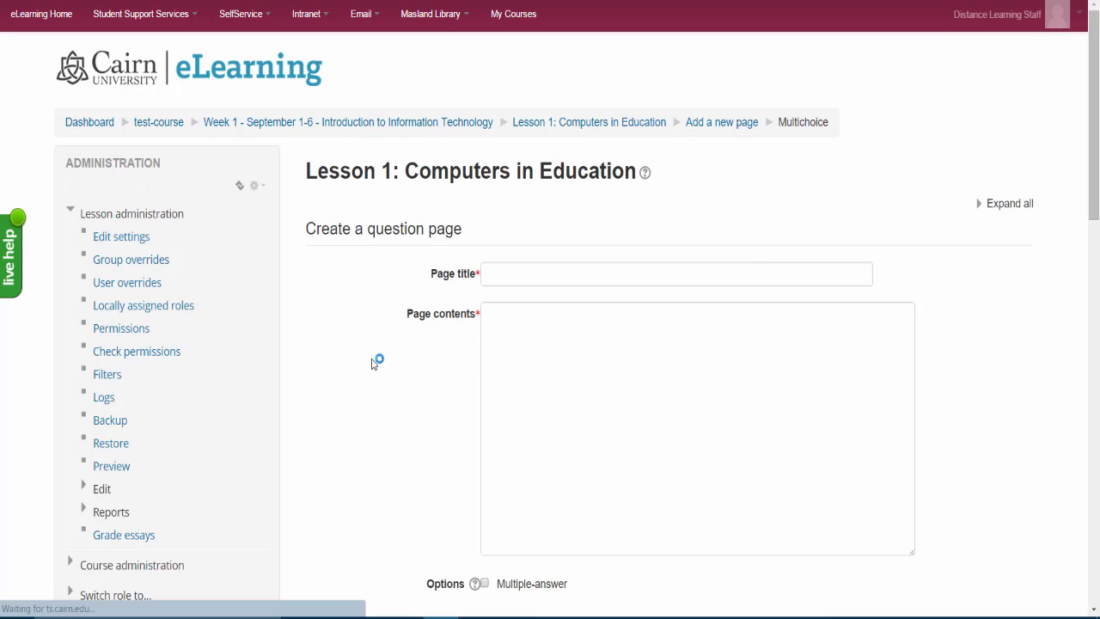
Title the question page "A computer is any device the performs the following function (s)".
{"action": "left_click", "coordinate": [560, 276]}
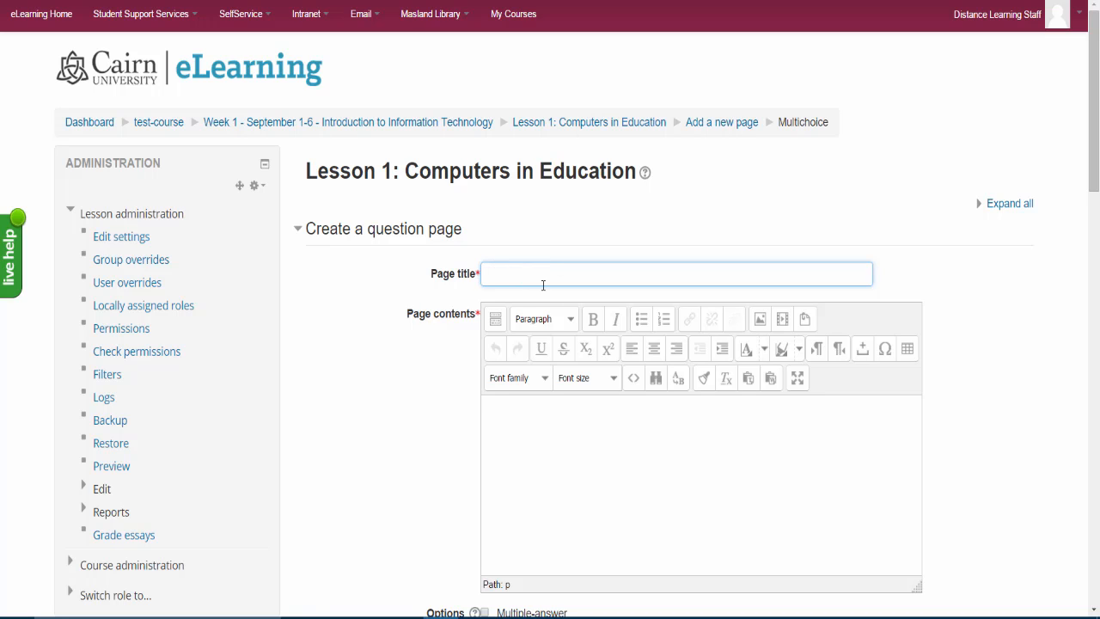
{"action": "type", "text": "Compute"}
{"action": "key", "text": "BackSpace"}
{"action": "key", "text": "BackSpace"}
{"action": "key", "text": "BackSpace"}
{"action": "key", "text": "BackSpace"}
{"action": "key", "text": "BackSpace"}
{"action": "key", "text": "BackSpace"}
{"action": "key", "text": "BackSpace"}
{"action": "type", "text": "A compu"}
{"action": "type", "text": "ter is any device the performs the following fu"}
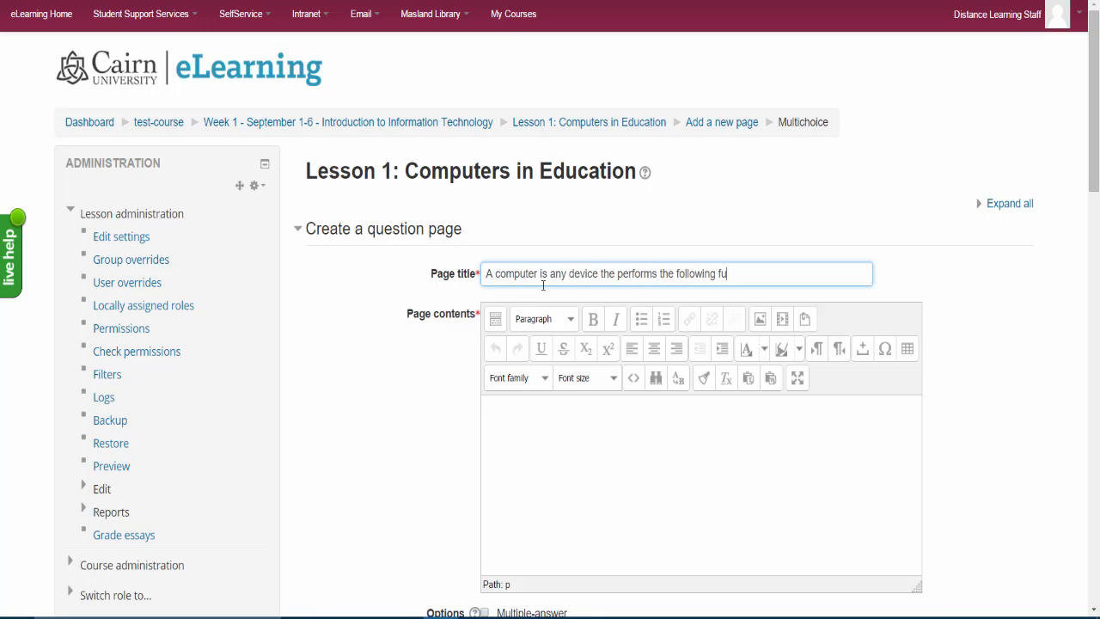
{"action": "type", "text": "nction (s"}
Copy the question page's title text into its page contents.
{"action": "left_click_drag", "start_coordinate": [779, 275], "coordinate": [453, 249]}
{"action": "key", "text": "ctrl+c"}
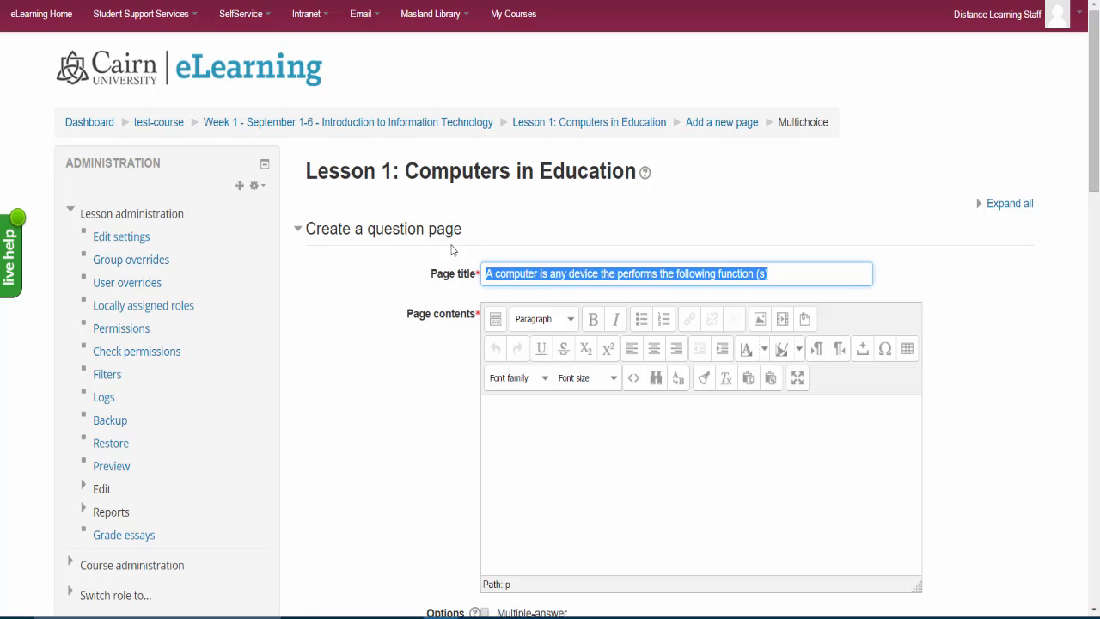
{"action": "left_click", "coordinate": [570, 448]}
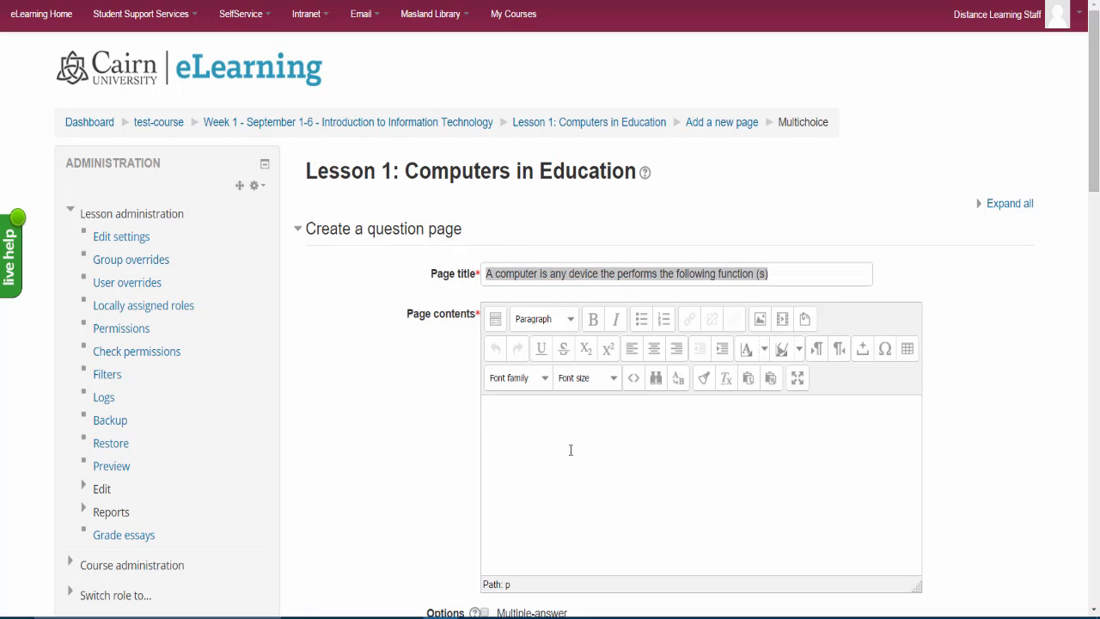
{"action": "key", "text": "ctrl+v"}
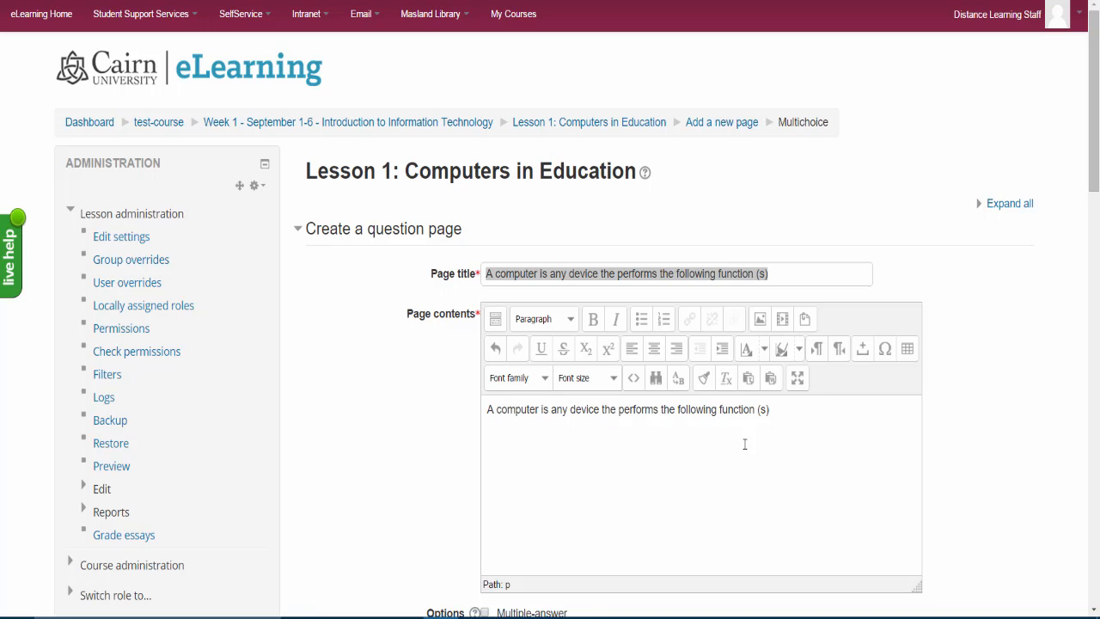
{"action": "left_click_drag", "start_coordinate": [786, 420], "coordinate": [486, 402]}
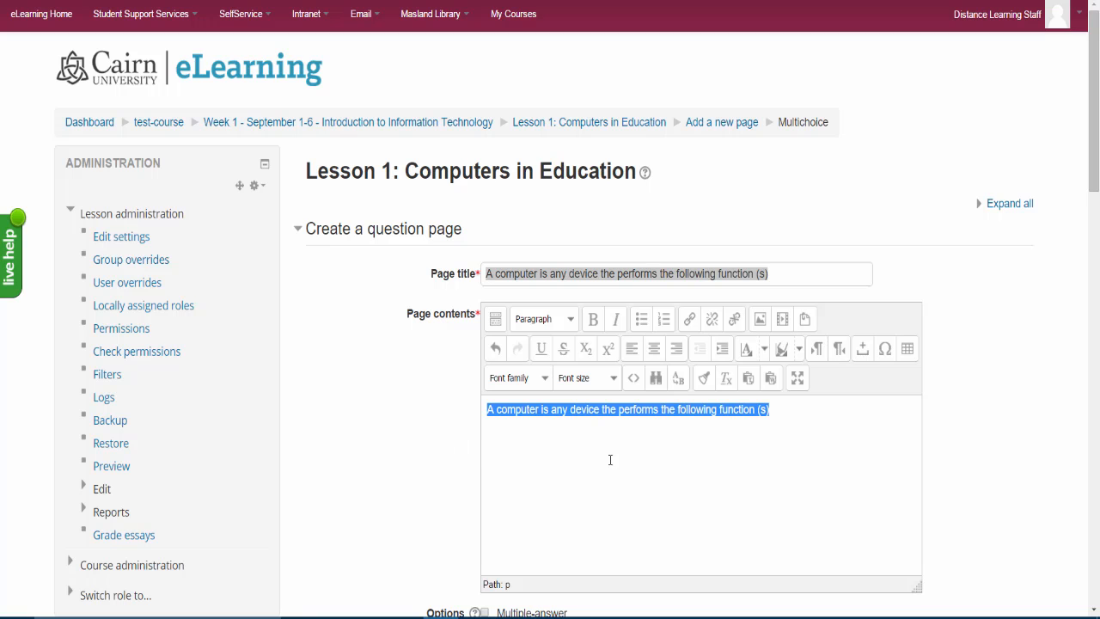
Enter "Accepts input." as the answer text of Answer 1.
{"action": "scroll", "coordinate": [706, 458], "scroll_direction": "down", "scroll_amount": 1}
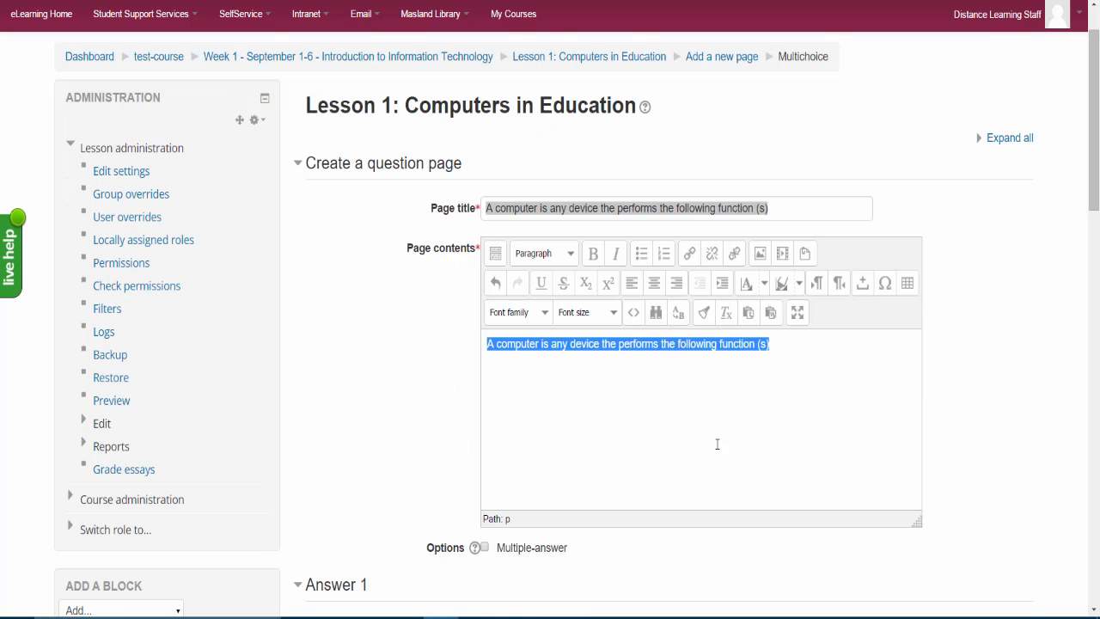
{"action": "scroll", "coordinate": [705, 440], "scroll_direction": "down", "scroll_amount": 2}
{"action": "scroll", "coordinate": [652, 321], "scroll_direction": "down", "scroll_amount": 1}
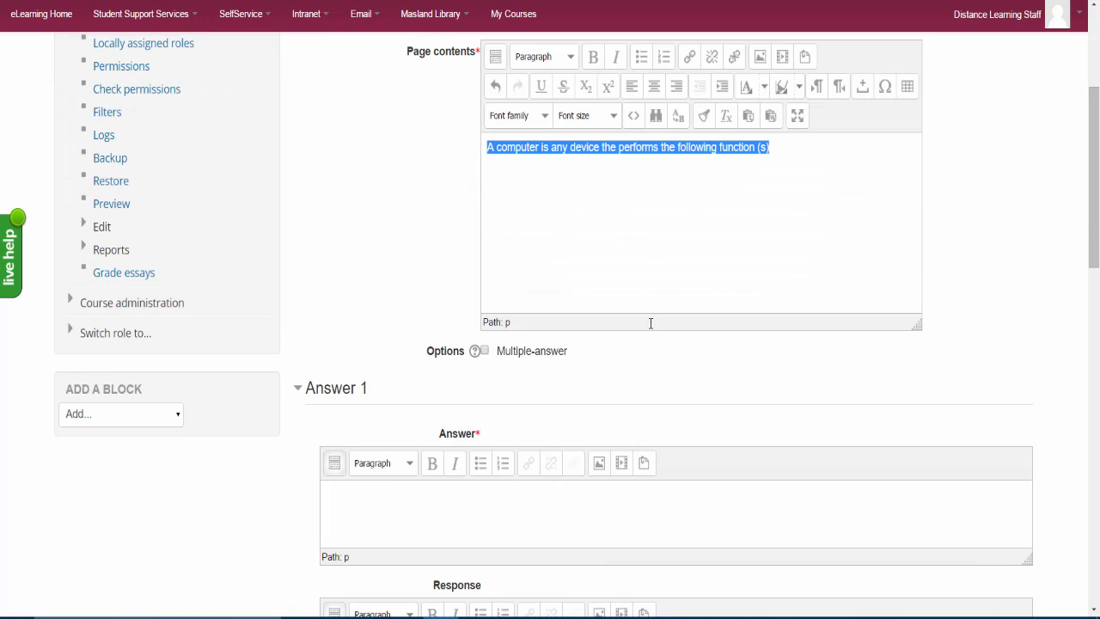
{"action": "left_click", "coordinate": [356, 502]}
{"action": "scroll", "coordinate": [361, 494], "scroll_direction": "down", "scroll_amount": 1}
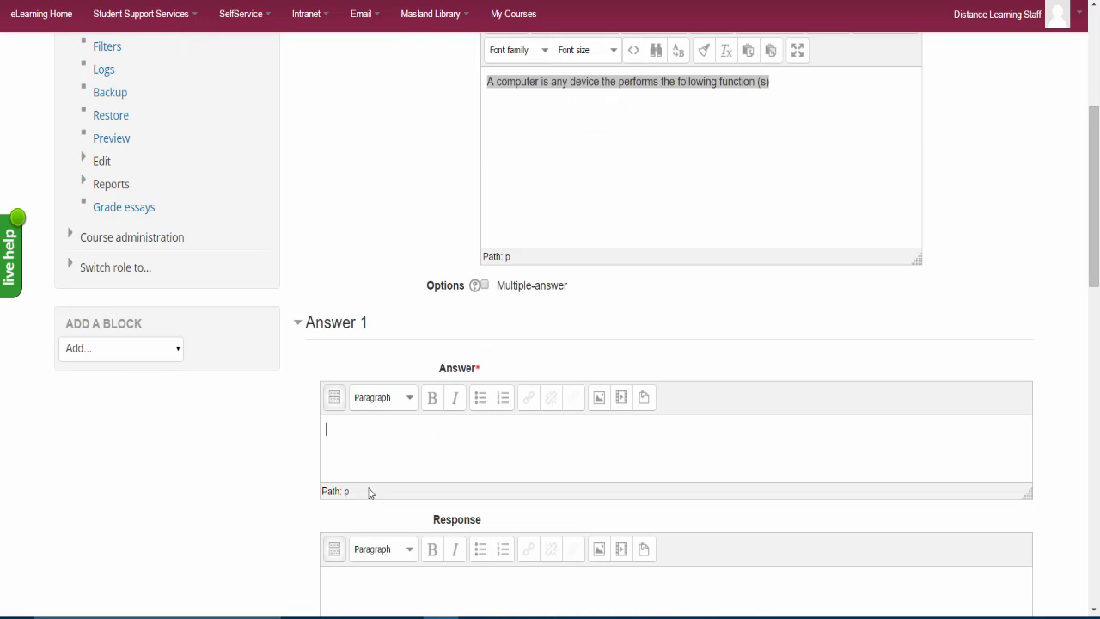
{"action": "left_click", "coordinate": [685, 161]}
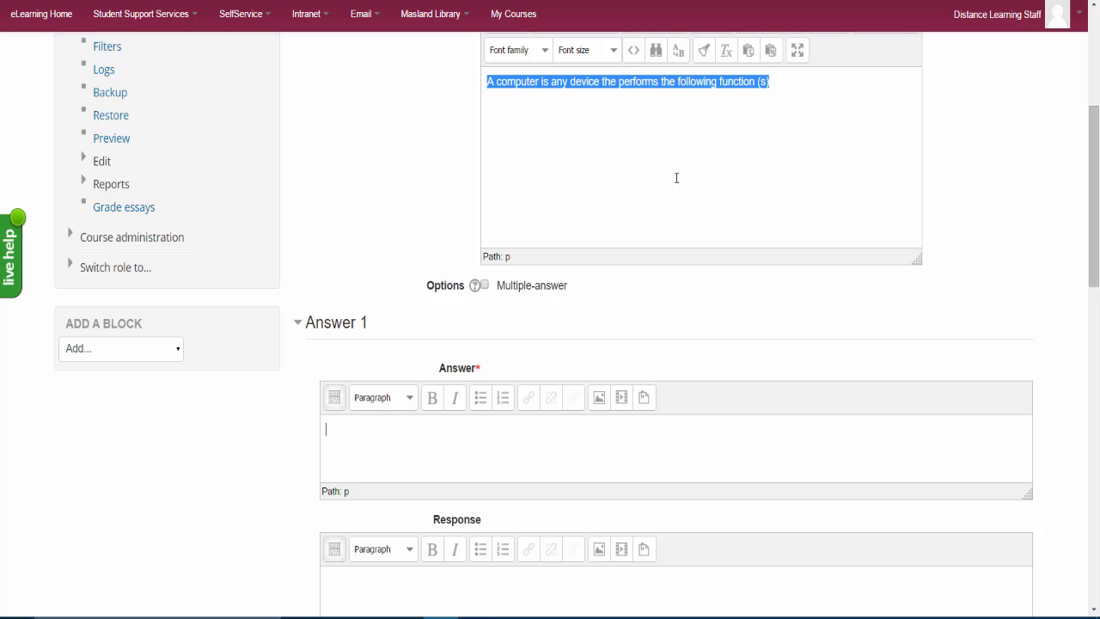
{"action": "scroll", "coordinate": [515, 378], "scroll_direction": "down", "scroll_amount": 1}
{"action": "left_click", "coordinate": [399, 370]}
{"action": "type", "text": "Acc"}
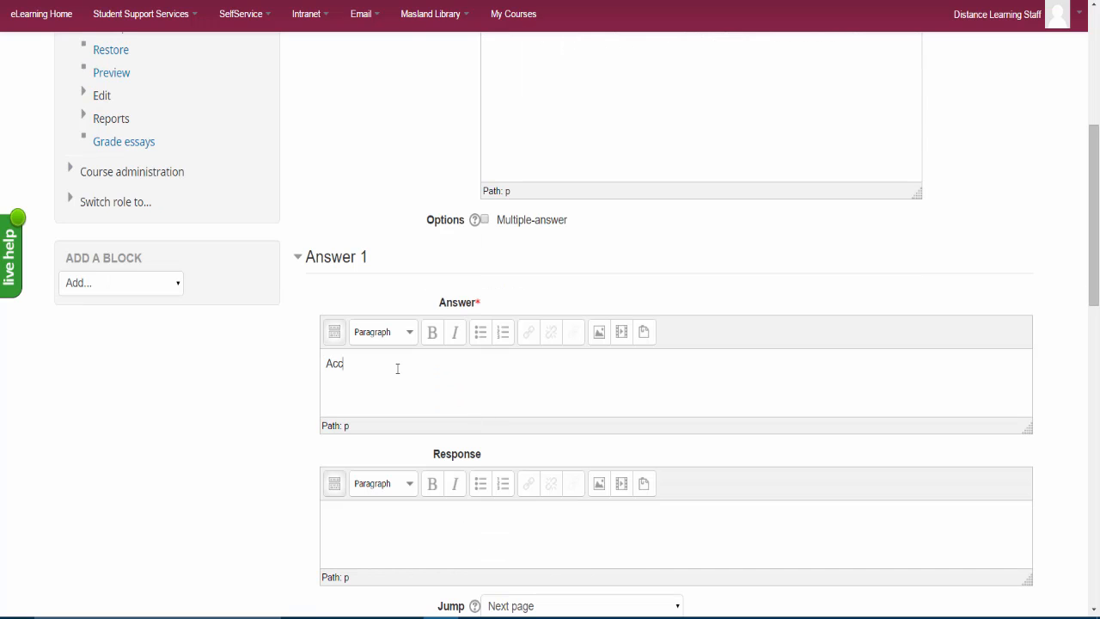
{"action": "type", "text": "epts input."}
Enter the Answer 1 response "That is correct. However, the device needs to perform other functions too in order to be considered a computer." and copy it.
{"action": "scroll", "coordinate": [447, 383], "scroll_direction": "down", "scroll_amount": 1}
{"action": "scroll", "coordinate": [396, 361], "scroll_direction": "down", "scroll_amount": 1}
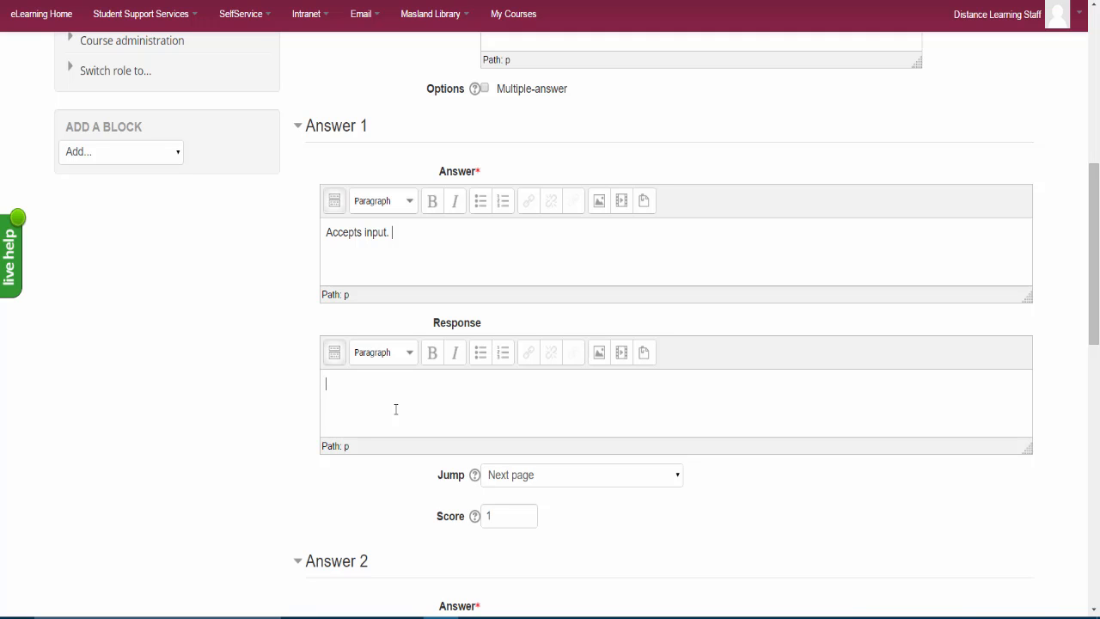
{"action": "type", "text": "That is correct. However, the device needs to perform other functions too in order to be con"}
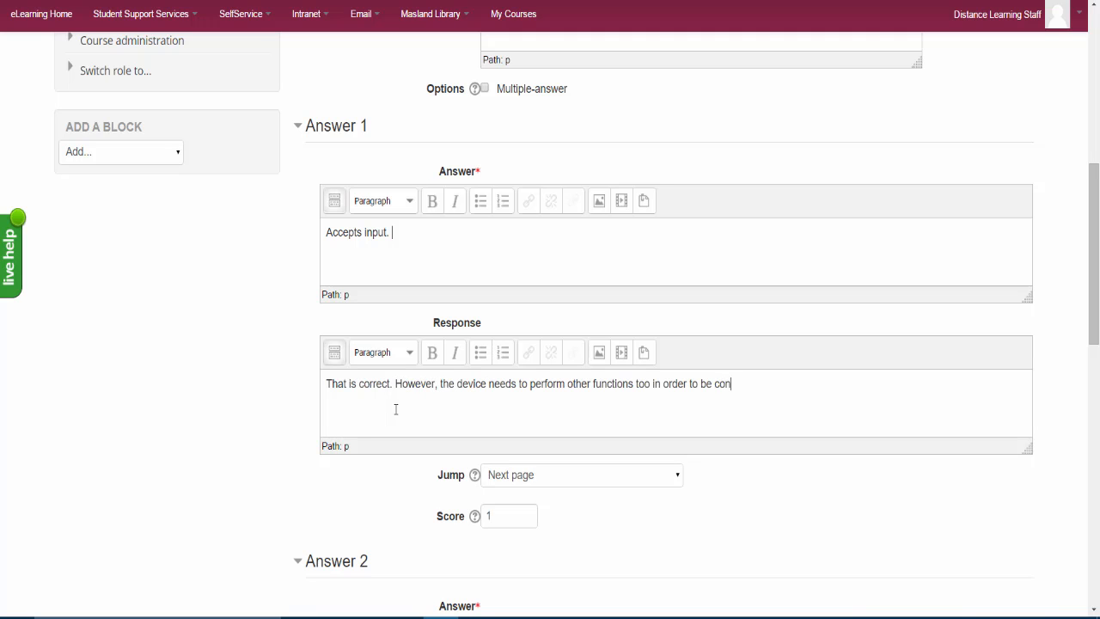
{"action": "type", "text": "sidered a computer."}
{"action": "left_click_drag", "start_coordinate": [825, 384], "coordinate": [165, 383]}
{"action": "key", "text": "ctrl+c"}
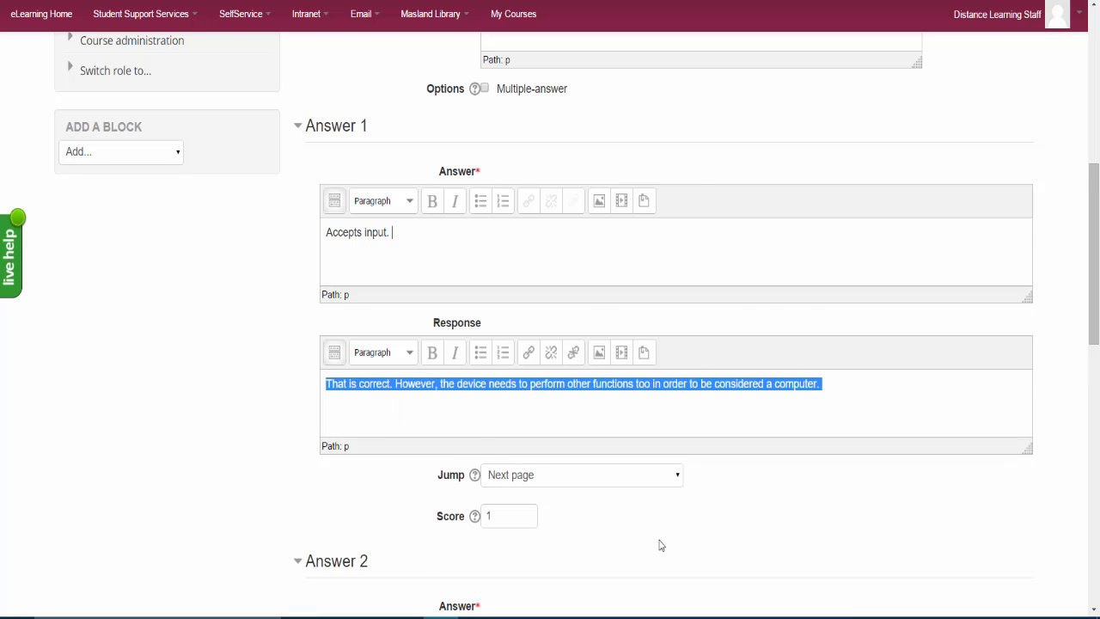
{"action": "left_click", "coordinate": [602, 407]}
Set the score of Answer 1 to 0, keeping its jump at Next page.
{"action": "scroll", "coordinate": [702, 467], "scroll_direction": "down", "scroll_amount": 1}
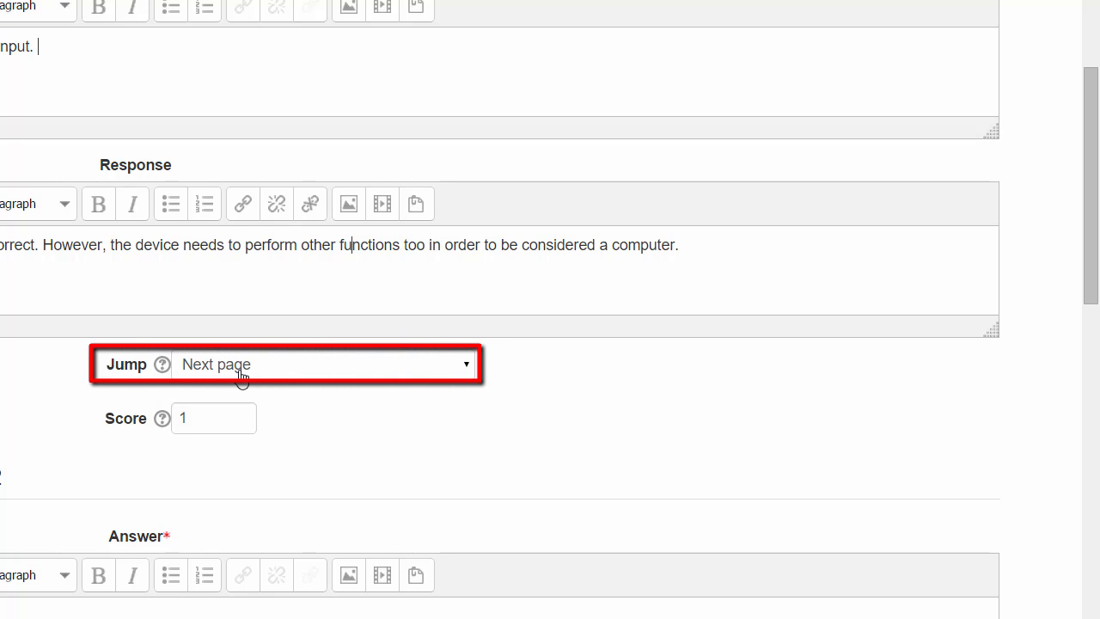
{"action": "left_click", "coordinate": [199, 414]}
{"action": "left_click_drag", "start_coordinate": [199, 414], "coordinate": [167, 418]}
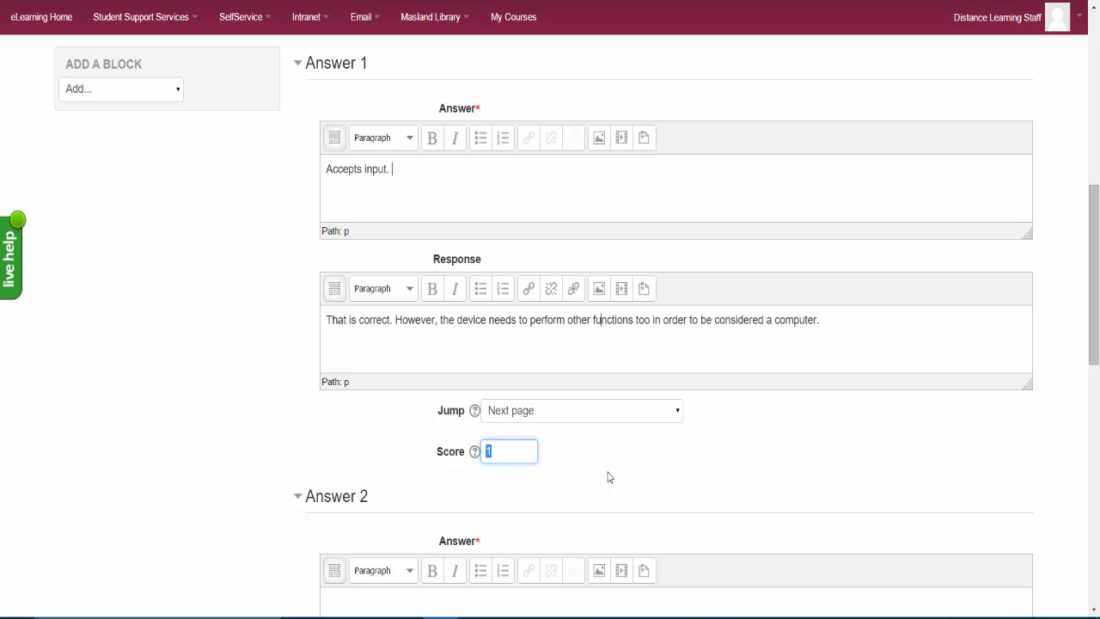
{"action": "type", "text": "0"}
{"action": "scroll", "coordinate": [829, 400], "scroll_direction": "down", "scroll_amount": 1}
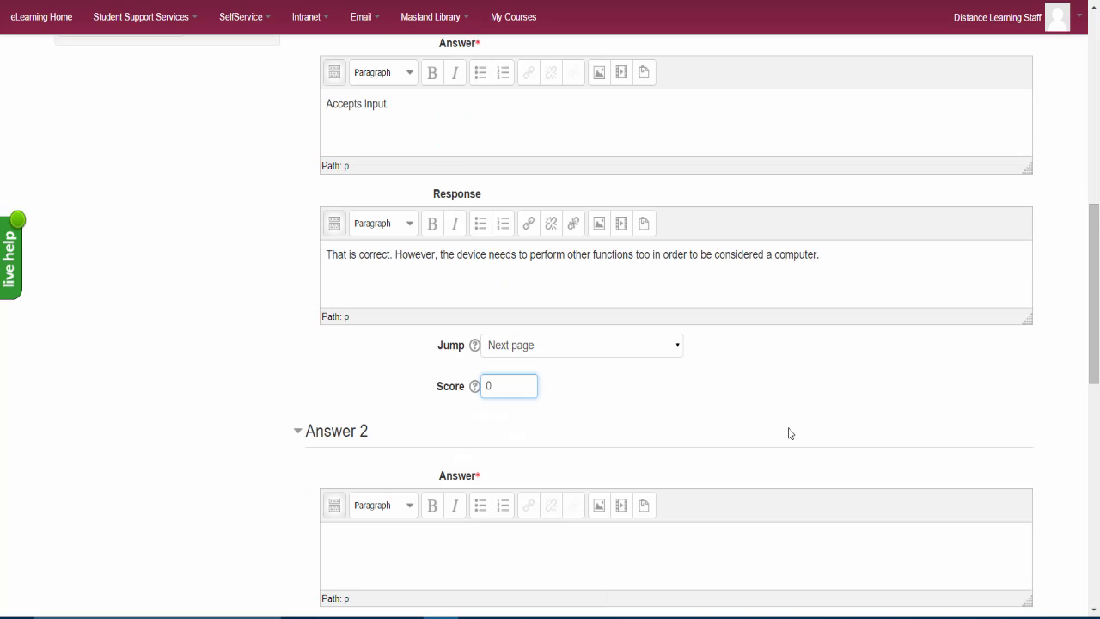
Enter "Processes data" as the answer text of Answer 2 and paste the copied Answer 1 response as its response.
{"action": "scroll", "coordinate": [790, 433], "scroll_direction": "down", "scroll_amount": 2}
{"action": "left_click", "coordinate": [402, 417]}
{"action": "type", "text": "O"}
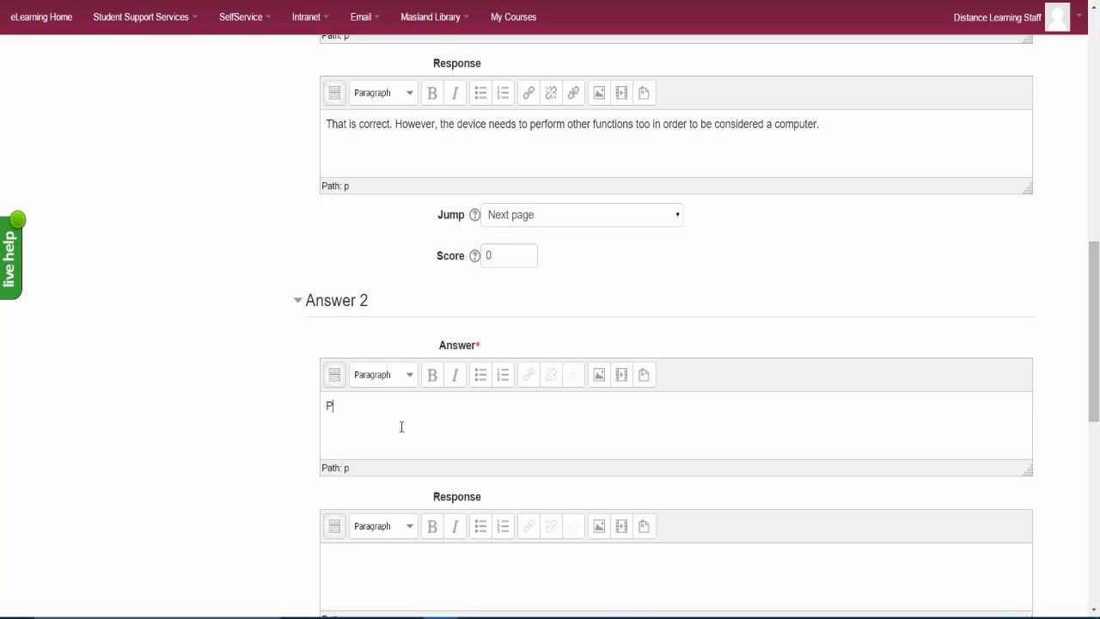
{"action": "type", "text": "rocesses data"}
{"action": "scroll", "coordinate": [465, 420], "scroll_direction": "down", "scroll_amount": 1}
{"action": "left_click", "coordinate": [410, 521]}
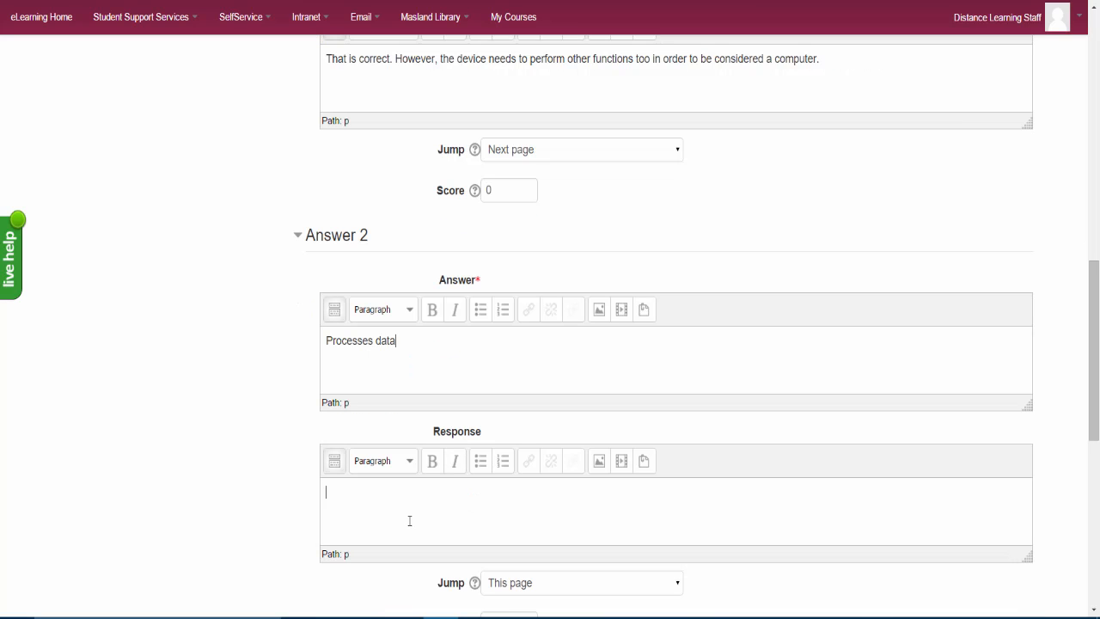
{"action": "key", "text": "ctrl+v"}
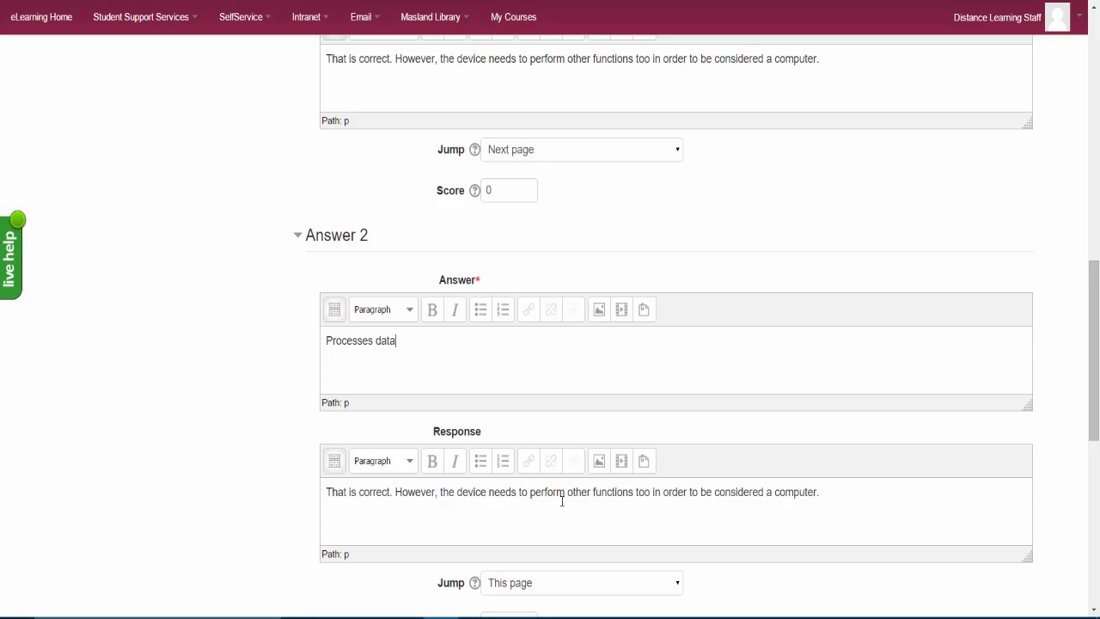
Set the jump of Answer 2 to Next page and keep its score at 0.
{"action": "scroll", "coordinate": [562, 500], "scroll_direction": "down", "scroll_amount": 1}
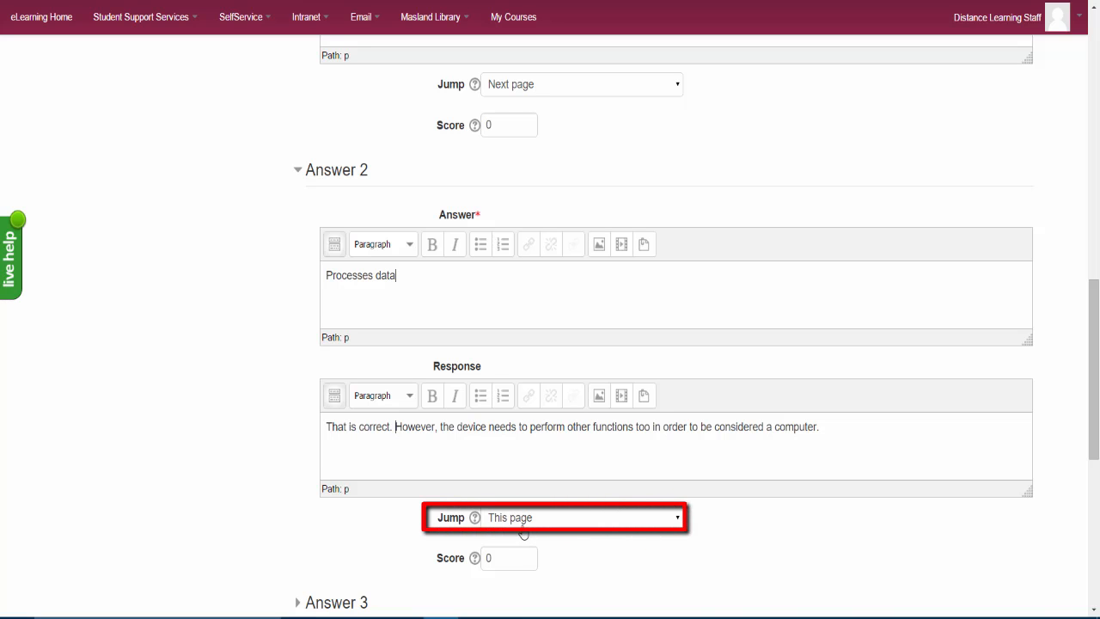
{"action": "left_click", "coordinate": [533, 520]}
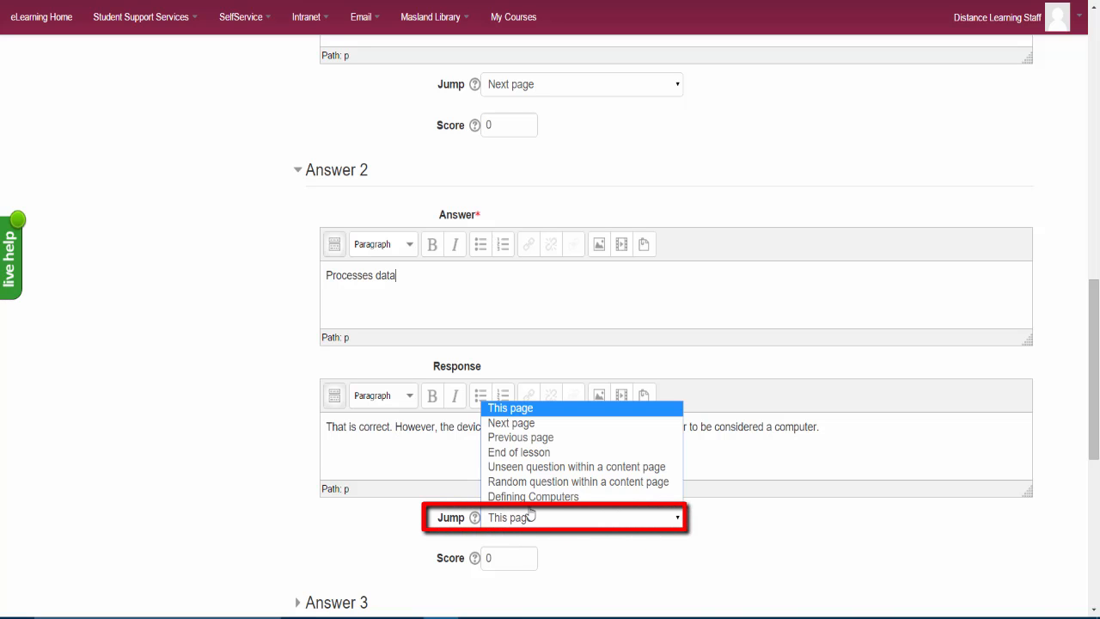
{"action": "left_click", "coordinate": [511, 423]}
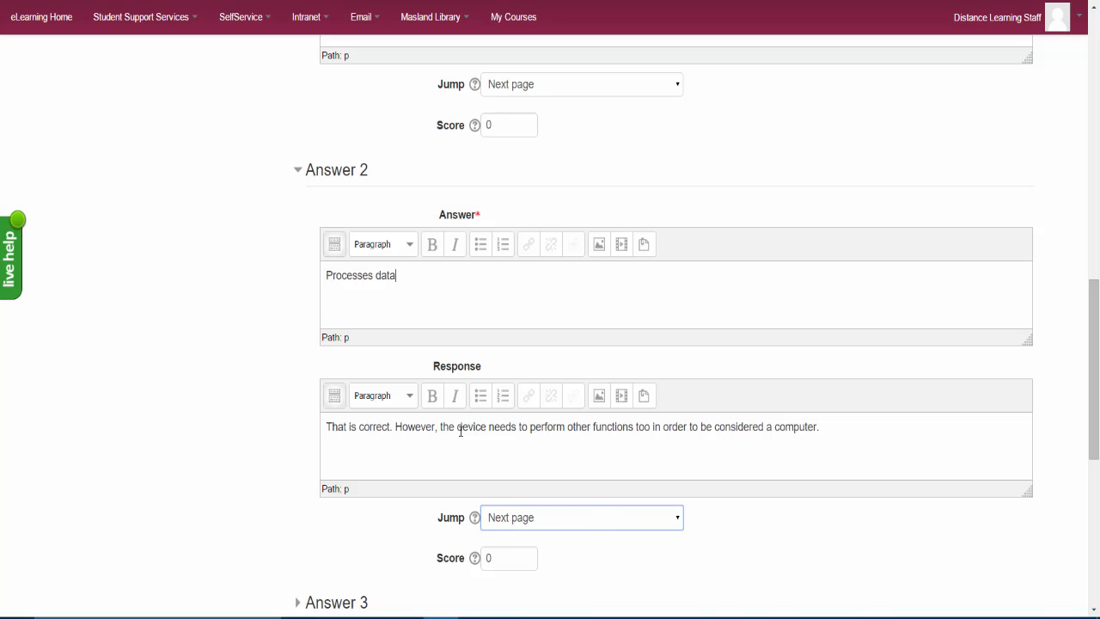
{"action": "left_click", "coordinate": [669, 558]}
{"action": "left_click", "coordinate": [515, 558]}
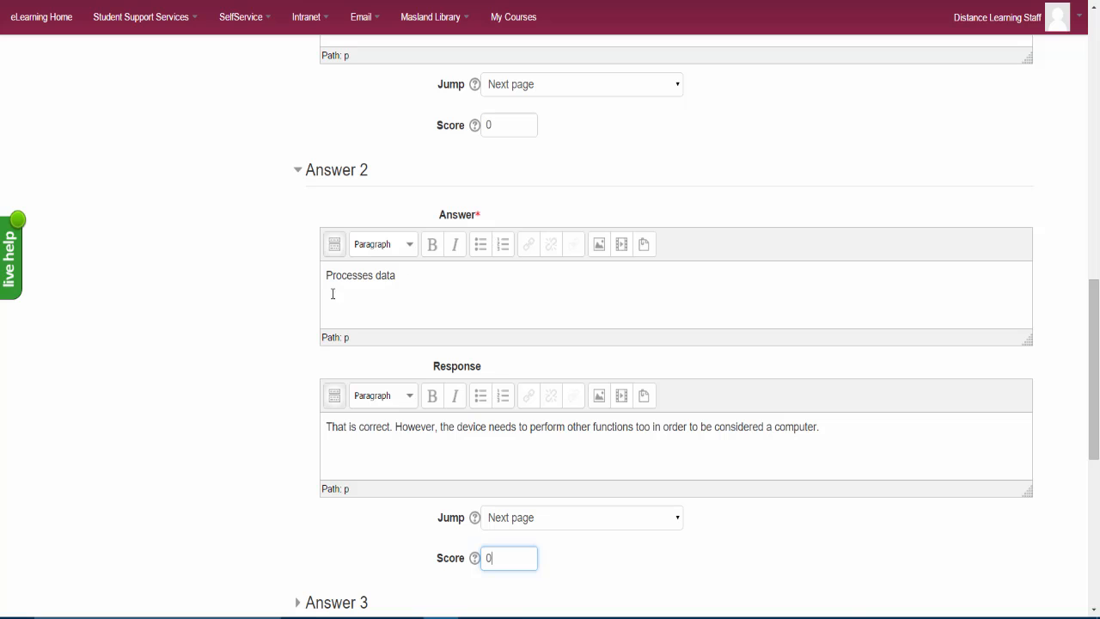
{"action": "scroll", "coordinate": [615, 589], "scroll_direction": "down", "scroll_amount": 1}
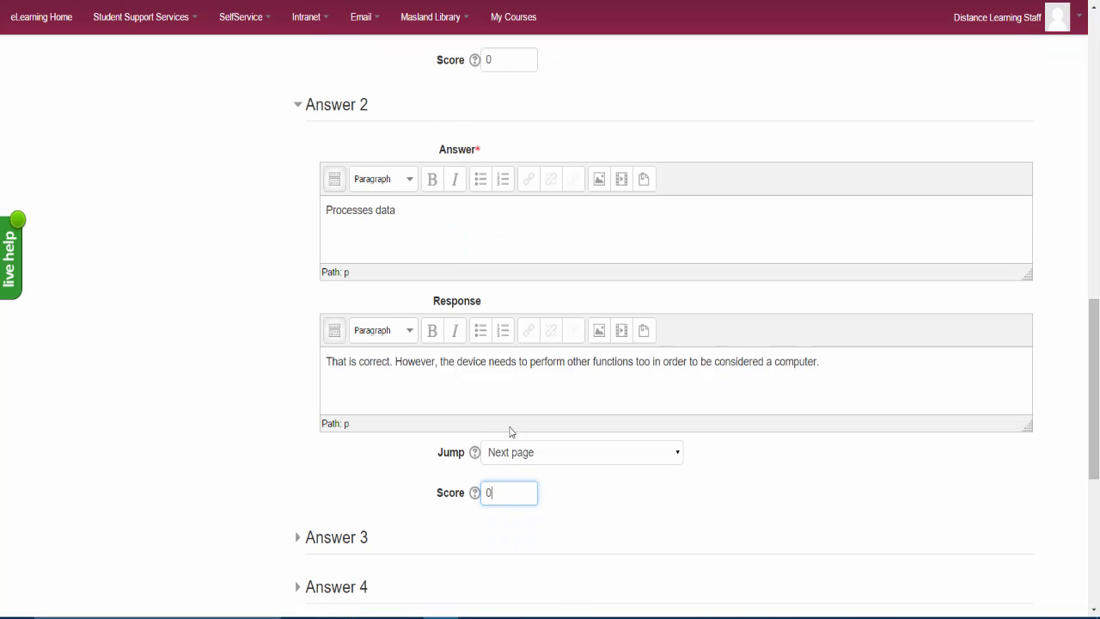
{"action": "left_click", "coordinate": [420, 217]}
Expand Answer 3, enter "Stores data" as its answer text and paste the copied response as its response.
{"action": "left_click", "coordinate": [300, 540]}
{"action": "scroll", "coordinate": [411, 512], "scroll_direction": "down", "scroll_amount": 2}
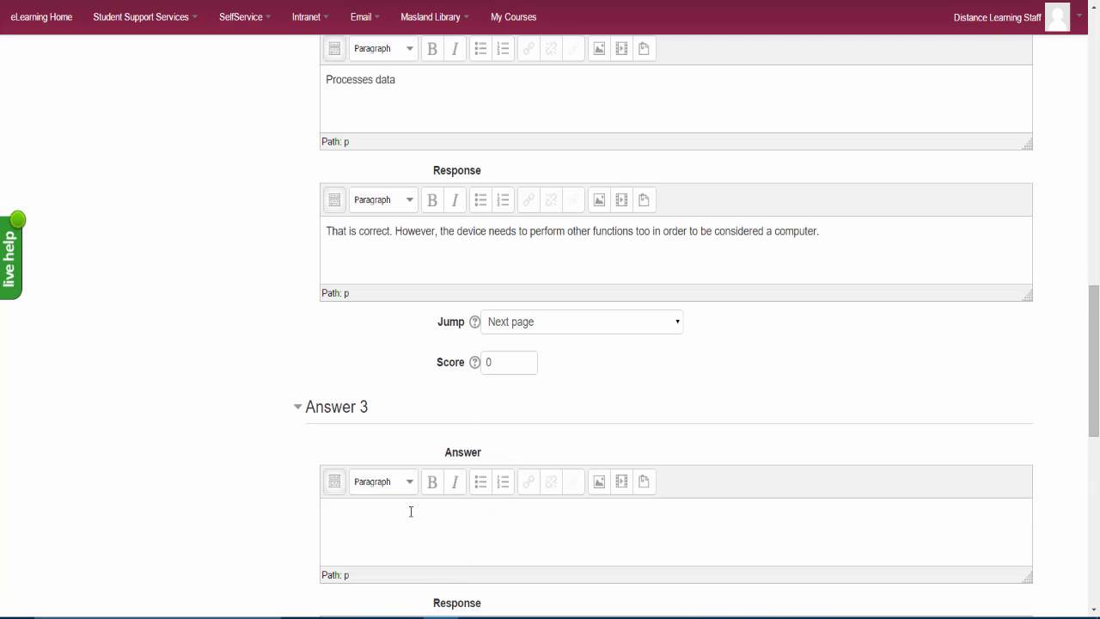
{"action": "type", "text": "Stores data"}
{"action": "scroll", "coordinate": [410, 568], "scroll_direction": "down", "scroll_amount": 1}
{"action": "scroll", "coordinate": [416, 550], "scroll_direction": "down", "scroll_amount": 2}
{"action": "left_click", "coordinate": [415, 485]}
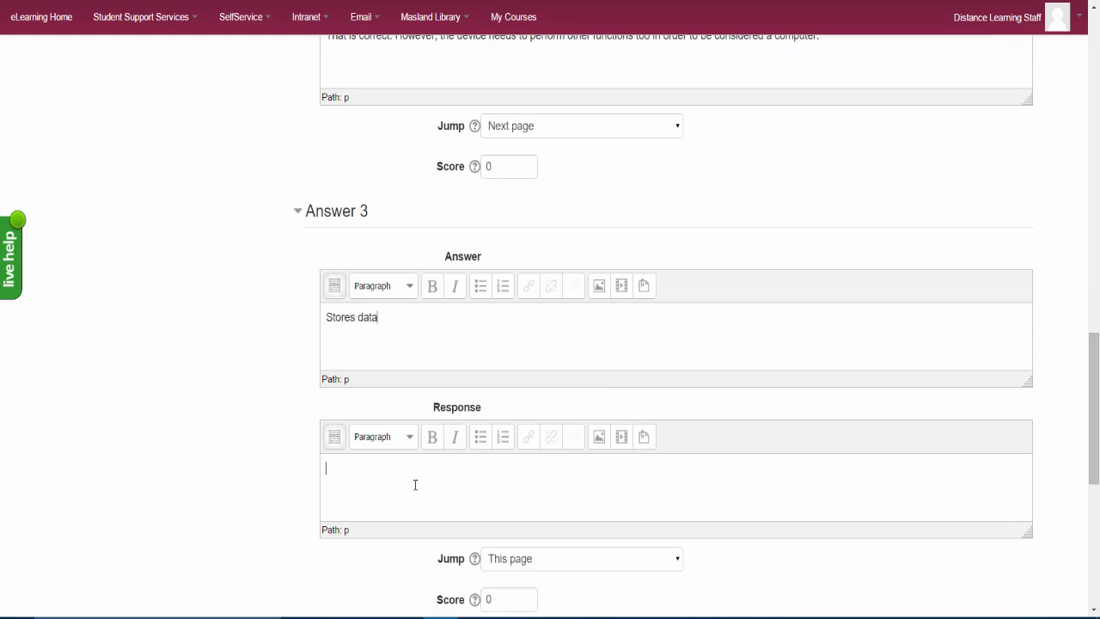
{"action": "key", "text": "ctrl+v"}
Set the jump of Answer 3 to Next page and keep its score at 0.
{"action": "scroll", "coordinate": [481, 540], "scroll_direction": "down", "scroll_amount": 1}
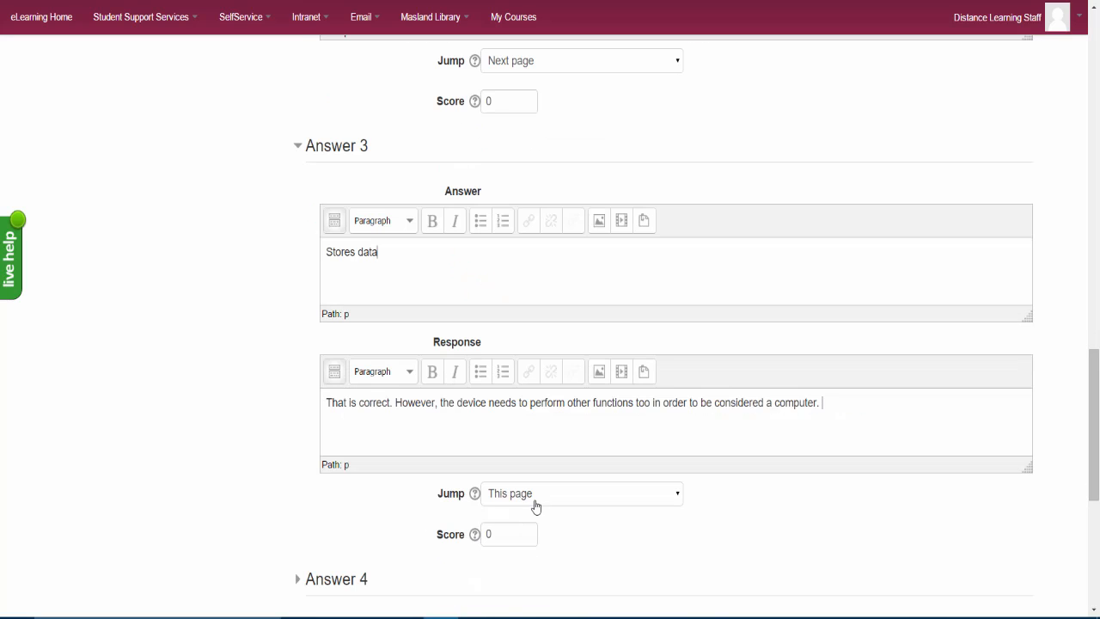
{"action": "left_click", "coordinate": [536, 498]}
{"action": "left_click", "coordinate": [523, 527]}
{"action": "left_click", "coordinate": [514, 535]}
Expand Answer 4, enter "Outputs data" as its answer text and paste the copied response as its response.
{"action": "scroll", "coordinate": [655, 547], "scroll_direction": "down", "scroll_amount": 1}
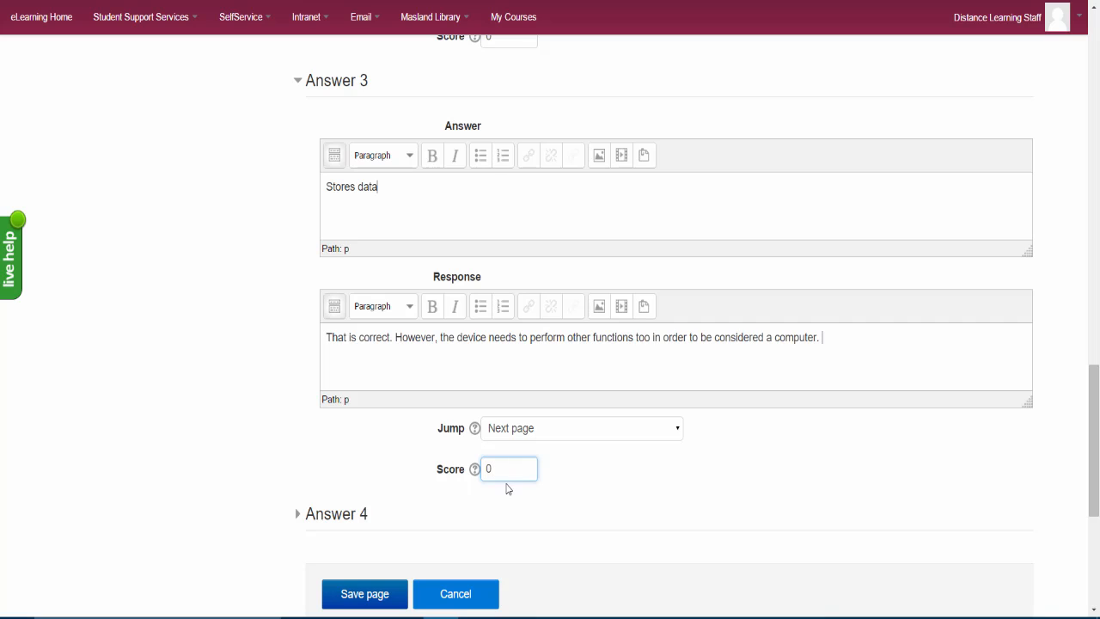
{"action": "left_click", "coordinate": [311, 519]}
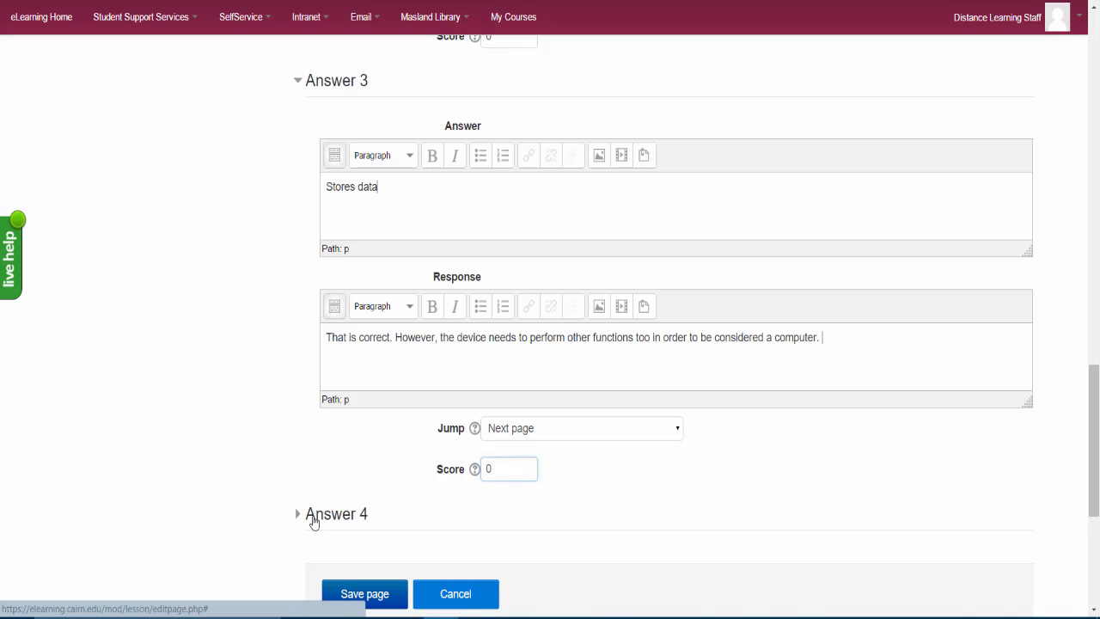
{"action": "scroll", "coordinate": [524, 529], "scroll_direction": "down", "scroll_amount": 1}
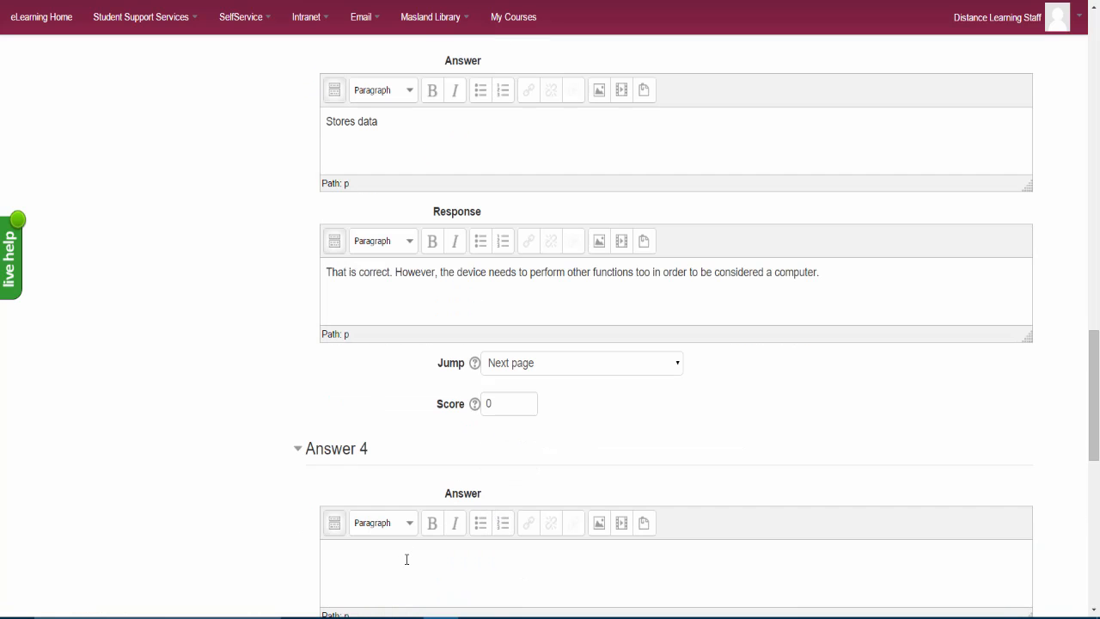
{"action": "type", "text": "Outputs data"}
{"action": "scroll", "coordinate": [420, 559], "scroll_direction": "down", "scroll_amount": 3}
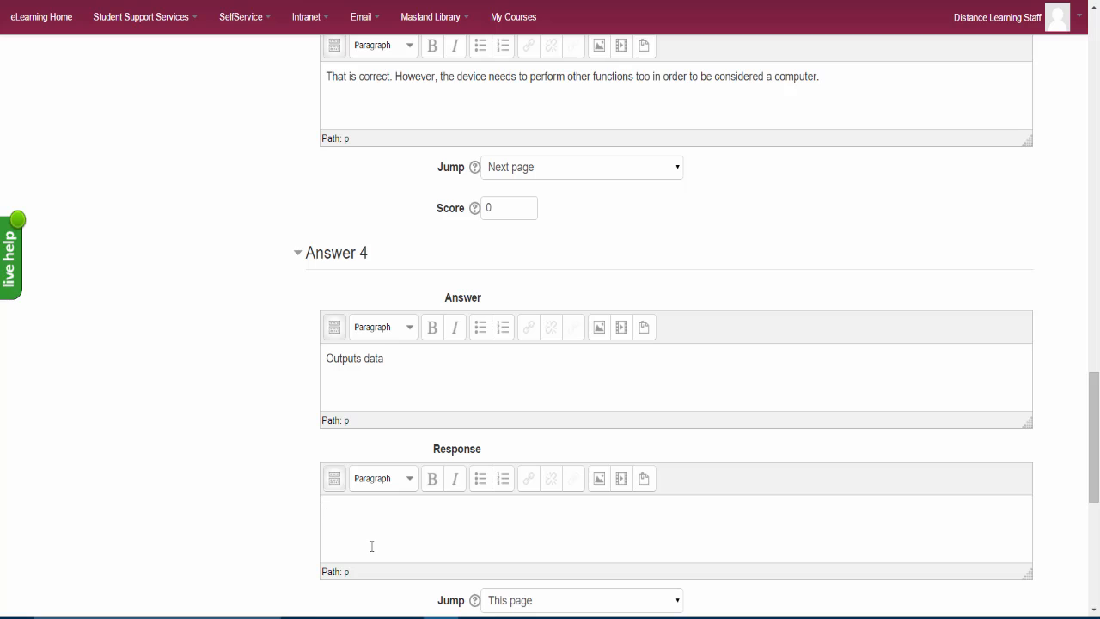
{"action": "left_click", "coordinate": [372, 546]}
{"action": "key", "text": "ctrl+v"}
Set the jump of Answer 4 to Next page, leaving its score at 0.
{"action": "scroll", "coordinate": [511, 525], "scroll_direction": "down", "scroll_amount": 1}
{"action": "left_click", "coordinate": [519, 534]}
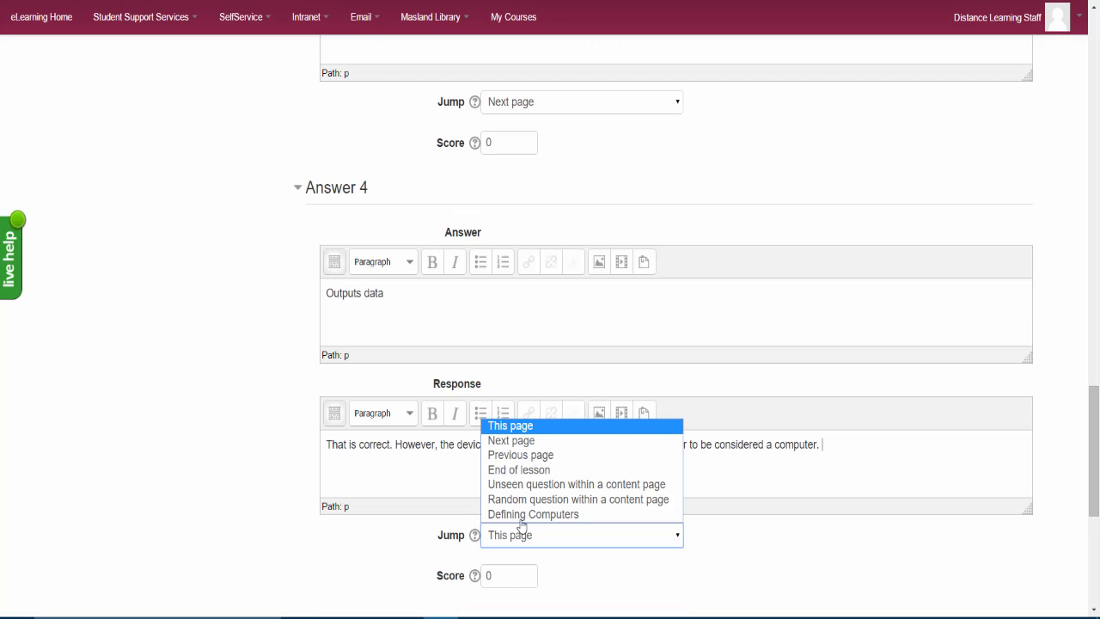
{"action": "left_click", "coordinate": [520, 441]}
{"action": "scroll", "coordinate": [595, 569], "scroll_direction": "down", "scroll_amount": 1}
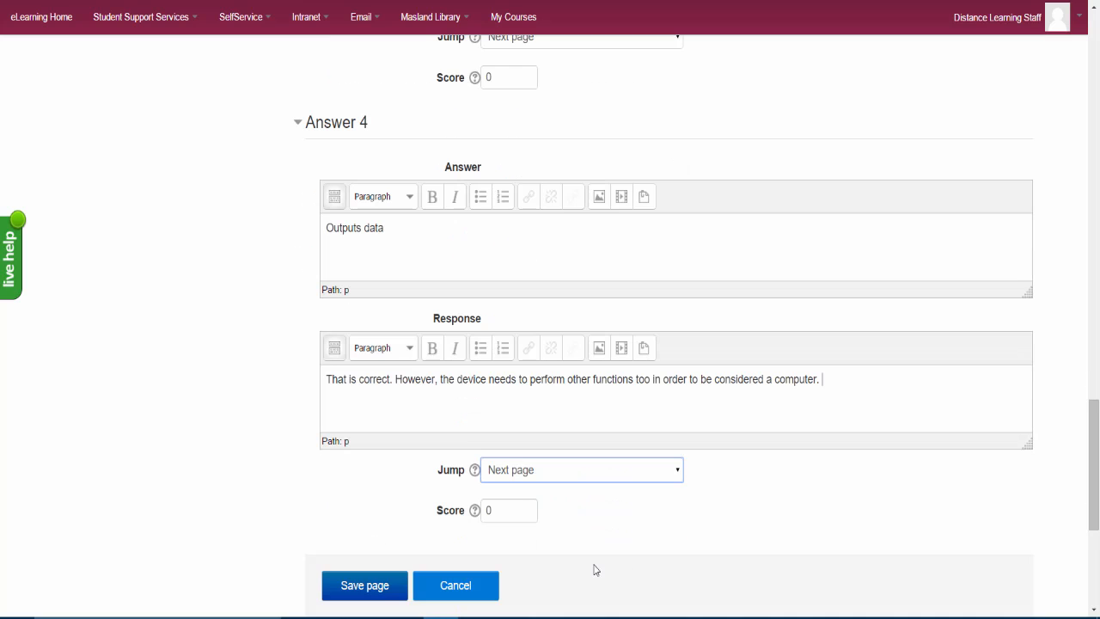
Review the four answers of the multichoice question and save the question page.
{"action": "scroll", "coordinate": [596, 570], "scroll_direction": "down", "scroll_amount": 1}
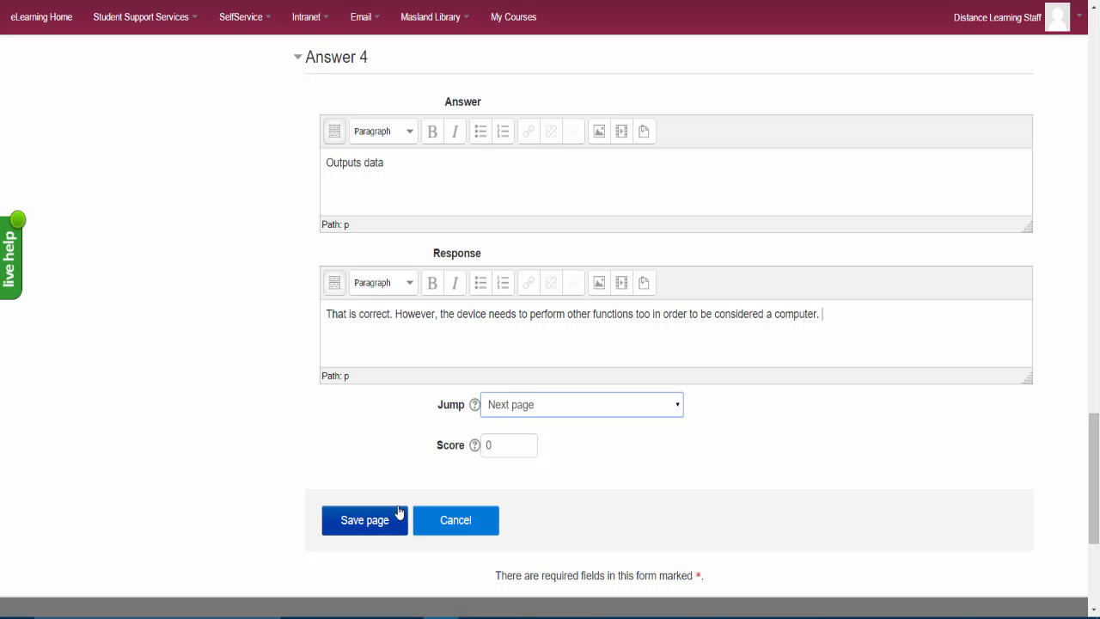
{"action": "scroll", "coordinate": [437, 485], "scroll_direction": "up", "scroll_amount": 2}
{"action": "scroll", "coordinate": [438, 485], "scroll_direction": "up", "scroll_amount": 11}
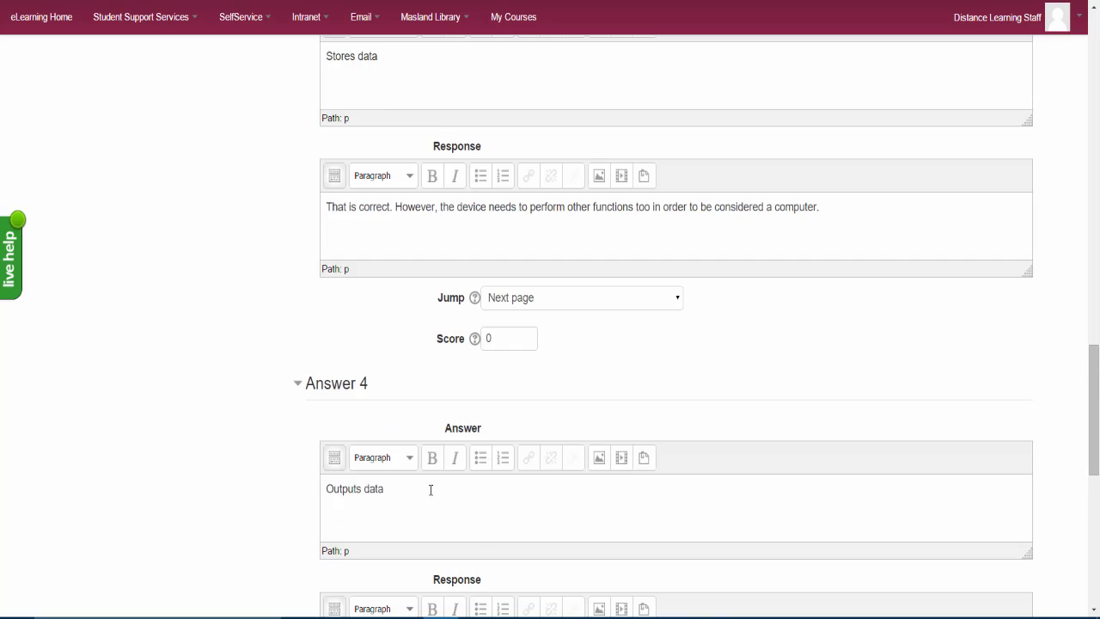
{"action": "scroll", "coordinate": [431, 486], "scroll_direction": "up", "scroll_amount": 4}
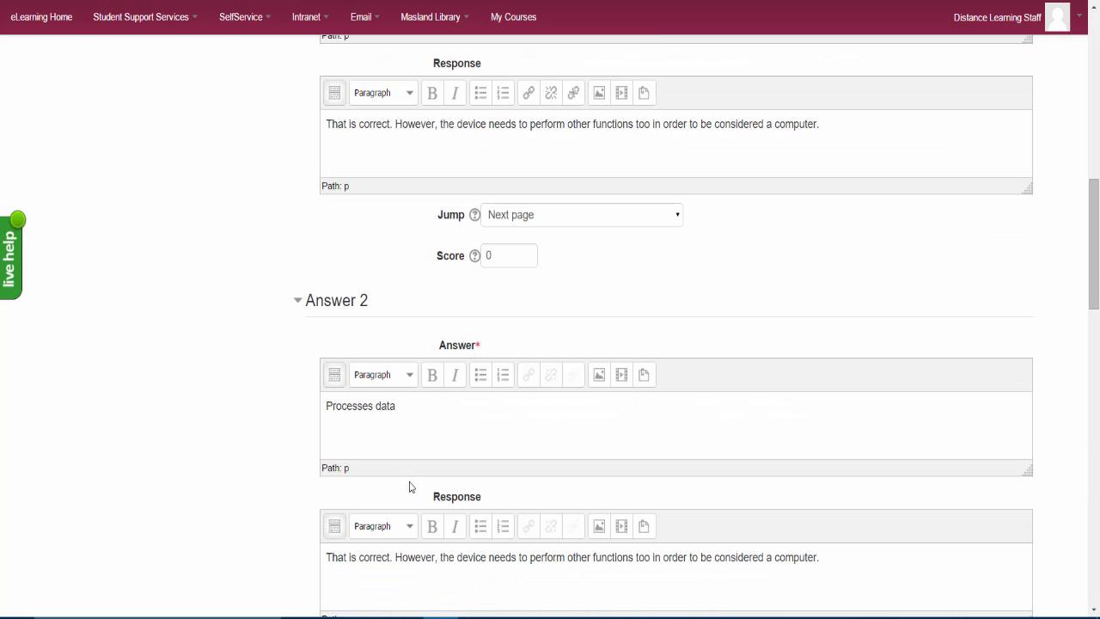
{"action": "scroll", "coordinate": [410, 487], "scroll_direction": "down", "scroll_amount": 10}
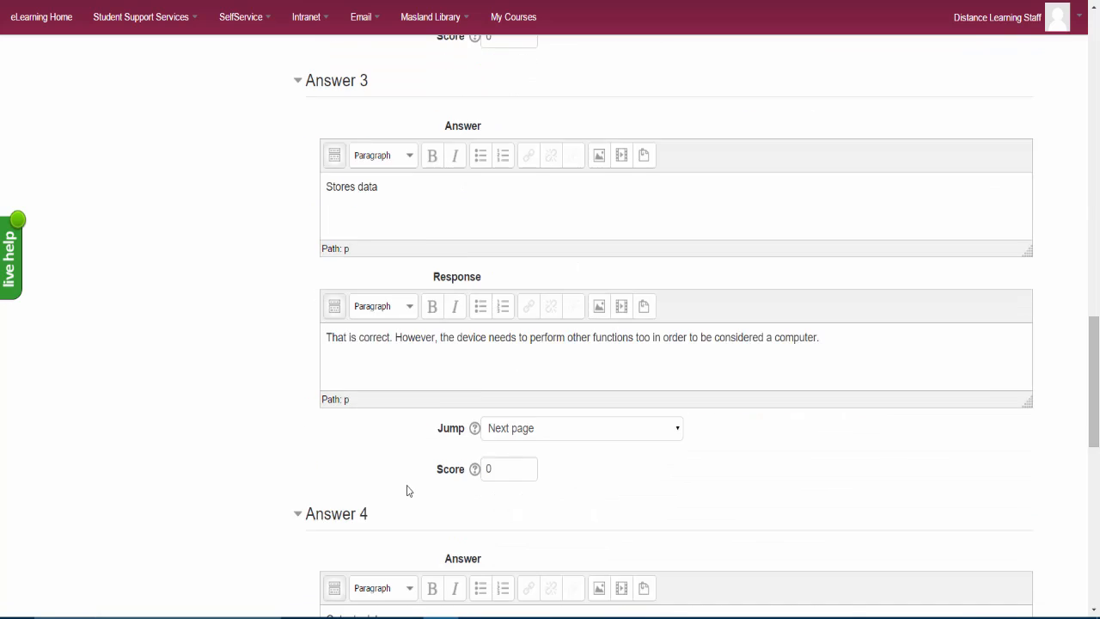
{"action": "scroll", "coordinate": [408, 491], "scroll_direction": "down", "scroll_amount": 7}
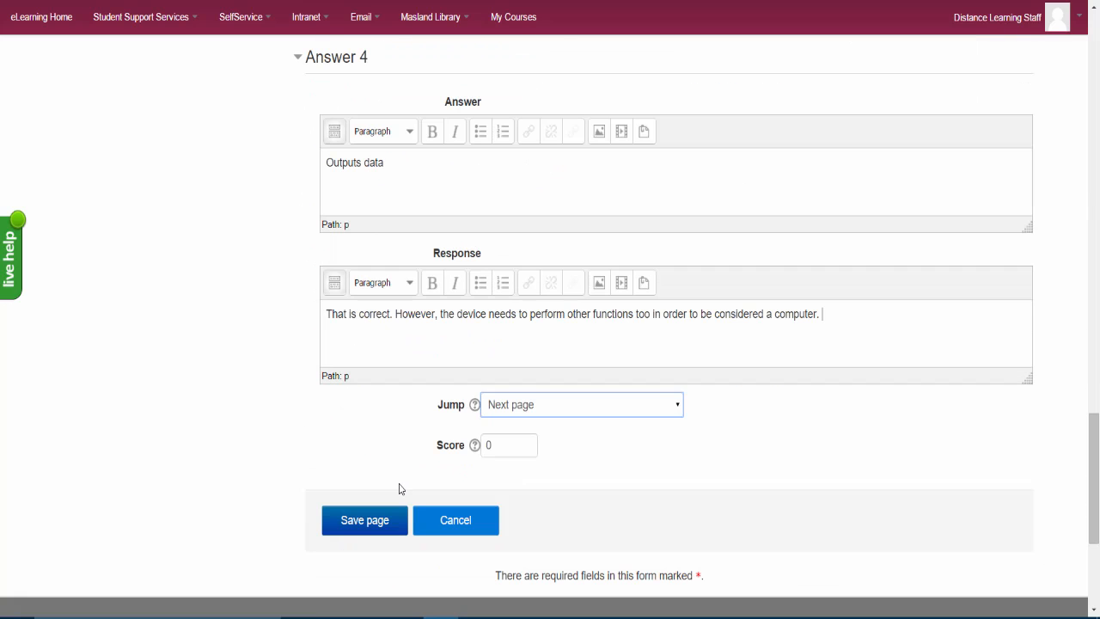
{"action": "scroll", "coordinate": [399, 488], "scroll_direction": "up", "scroll_amount": 1}
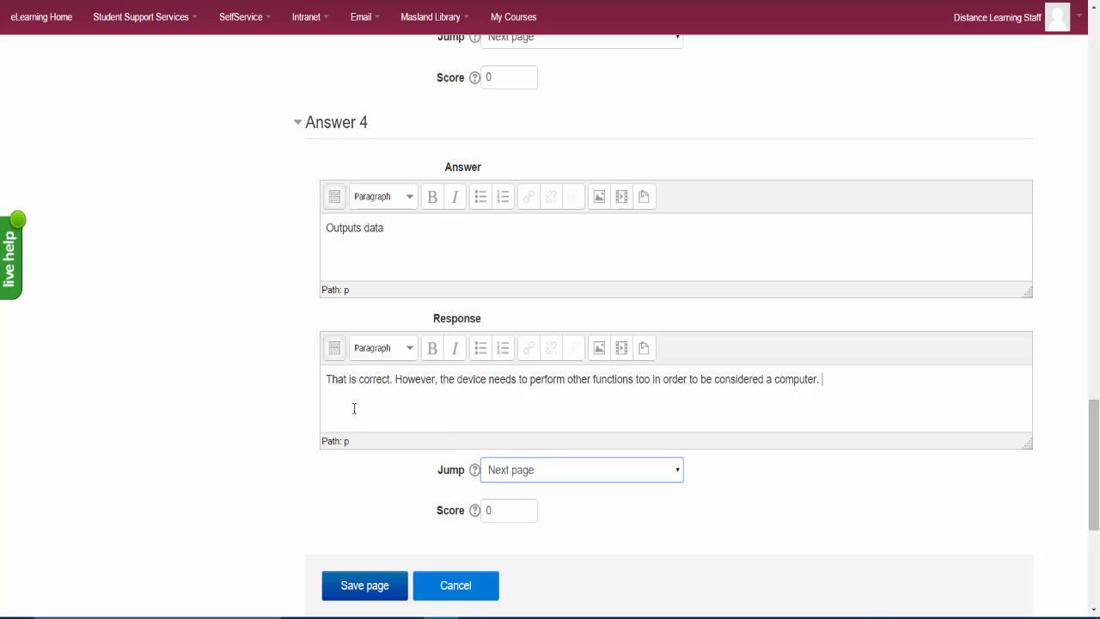
{"action": "left_click", "coordinate": [377, 593]}
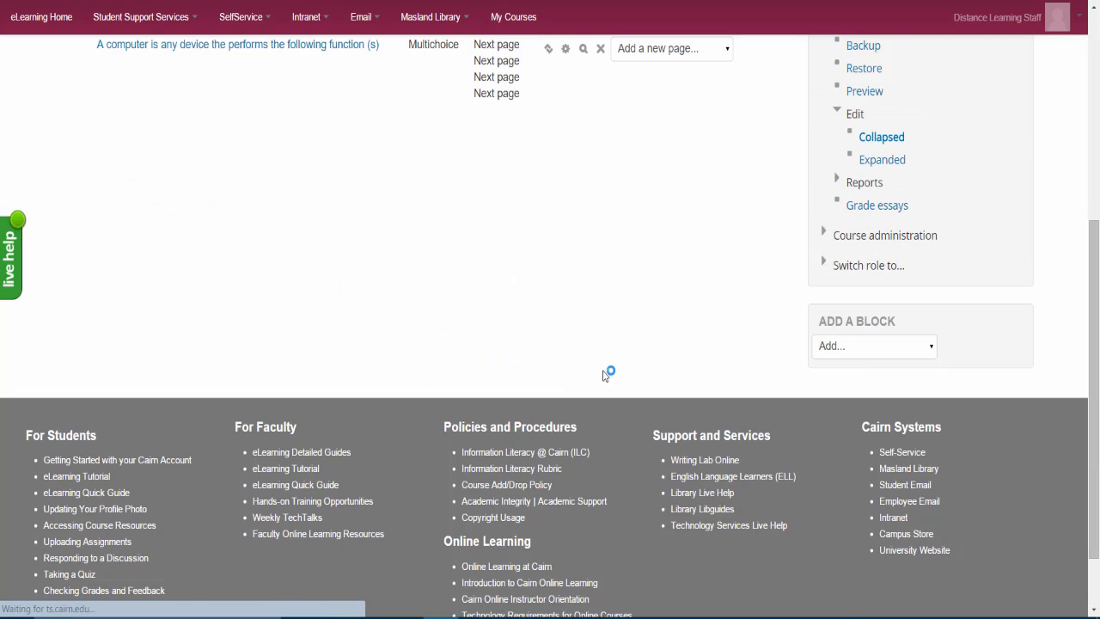
Open the settings of Lesson 1 and expand the Flow control and Availability sections.
{"action": "scroll", "coordinate": [578, 374], "scroll_direction": "up", "scroll_amount": 2}
{"action": "scroll", "coordinate": [793, 301], "scroll_direction": "up", "scroll_amount": 1}
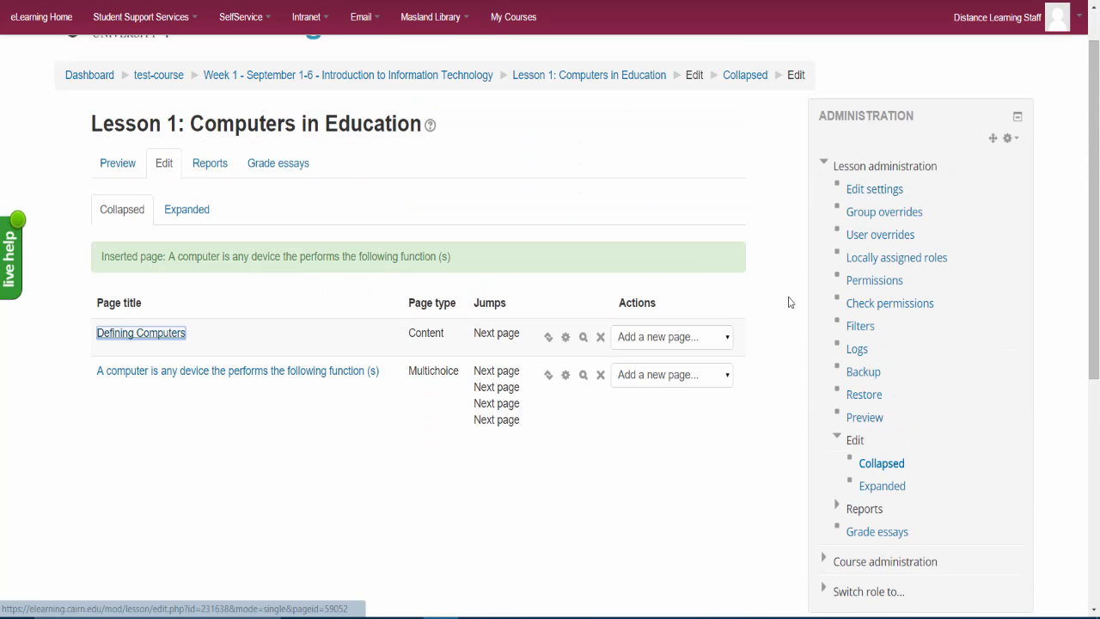
{"action": "left_click", "coordinate": [858, 198]}
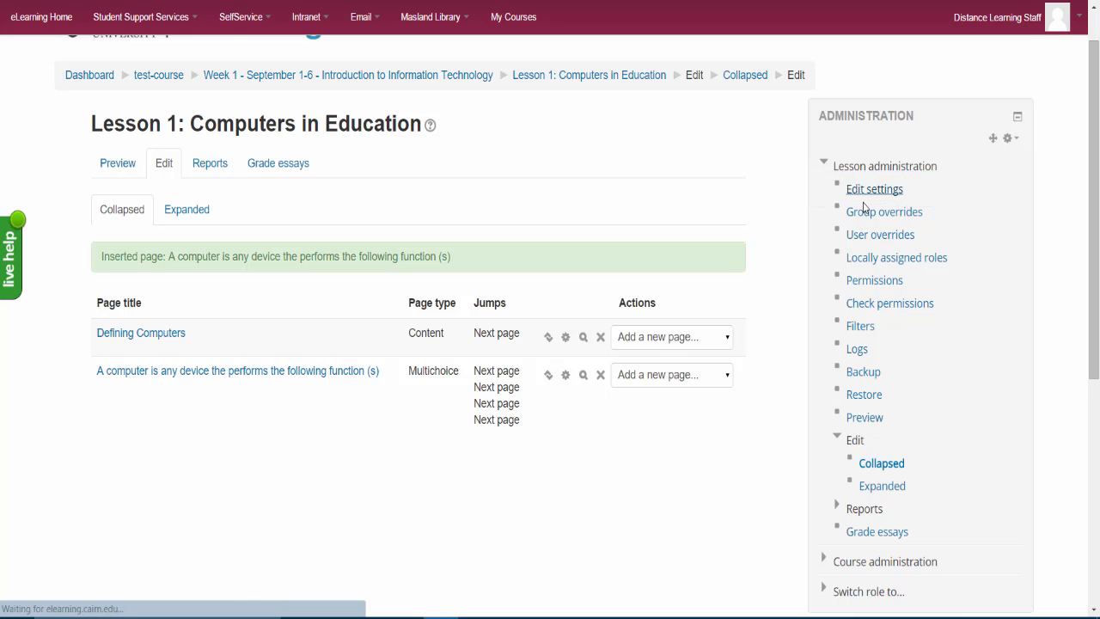
{"action": "scroll", "coordinate": [366, 404], "scroll_direction": "down", "scroll_amount": 4}
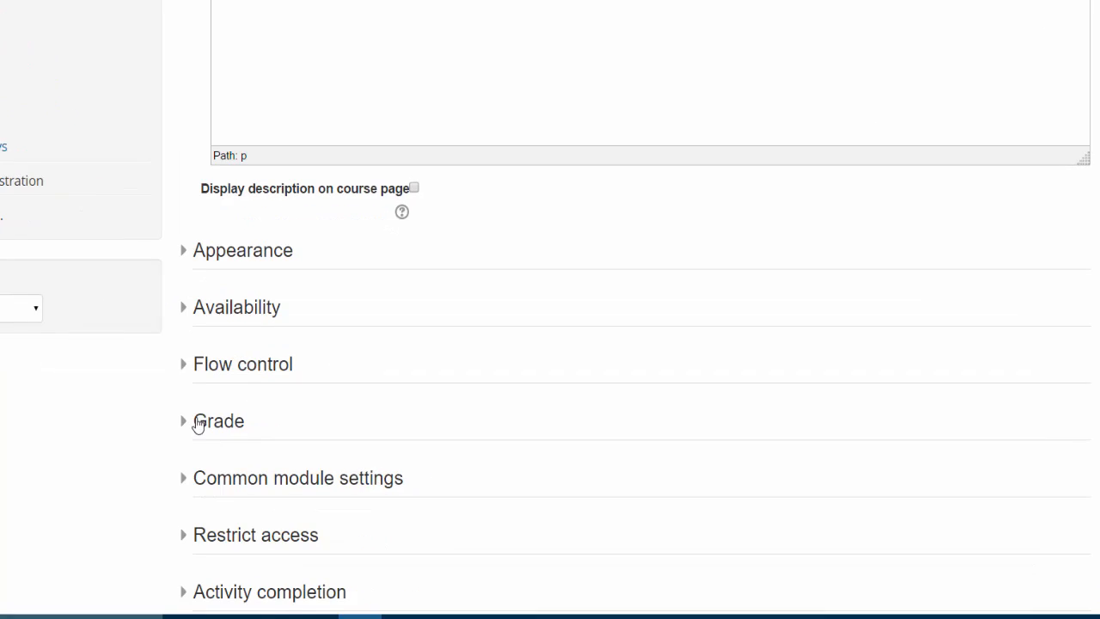
{"action": "left_click", "coordinate": [71, 338]}
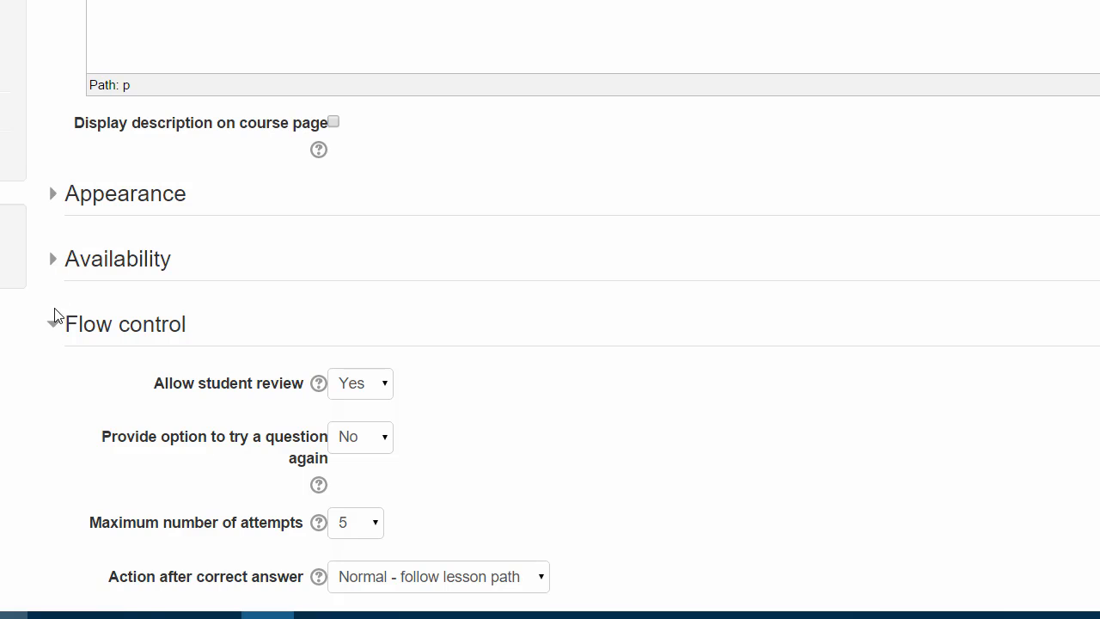
{"action": "left_click", "coordinate": [56, 268]}
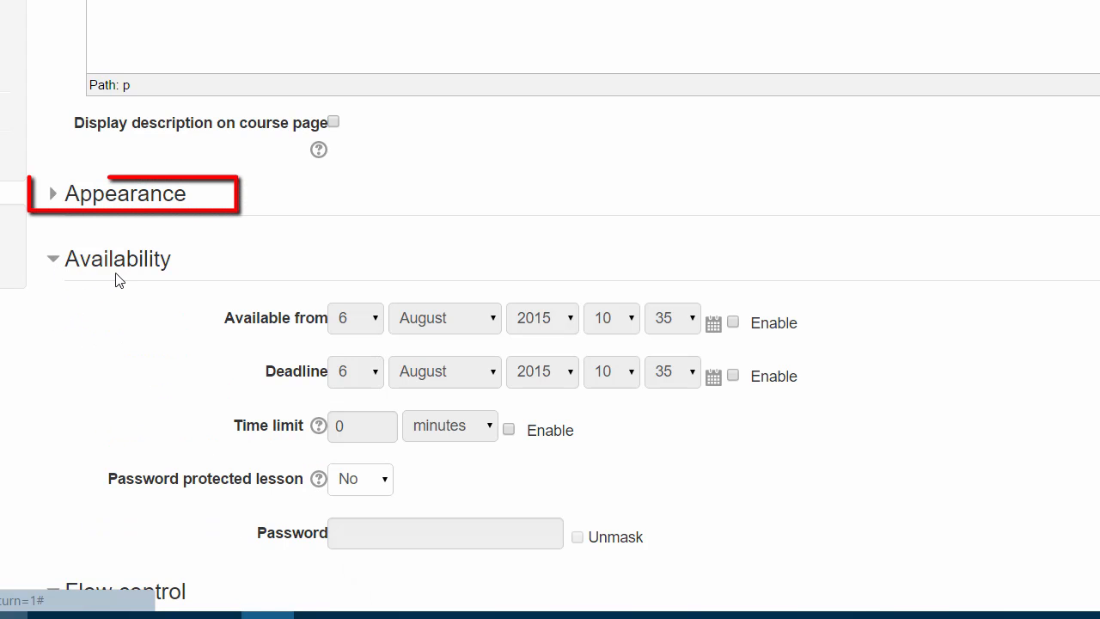
Set the maximum number of answers to 5 in the lesson's Appearance settings.
{"action": "left_click", "coordinate": [77, 205]}
{"action": "scroll", "coordinate": [658, 283], "scroll_direction": "down", "scroll_amount": 4}
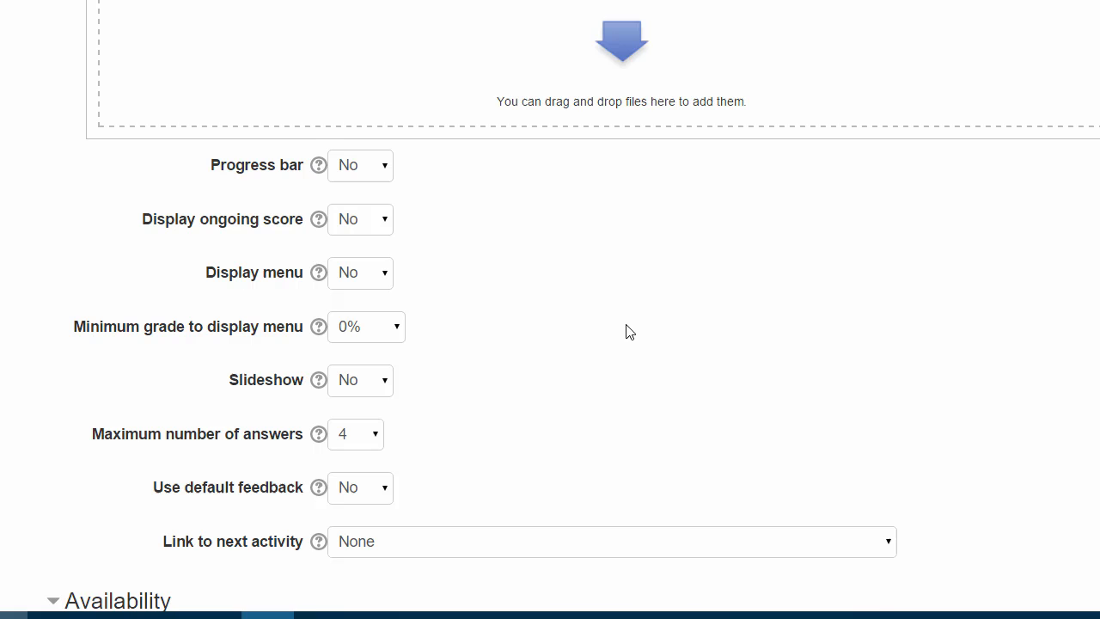
{"action": "left_click", "coordinate": [375, 435]}
{"action": "left_click", "coordinate": [356, 349]}
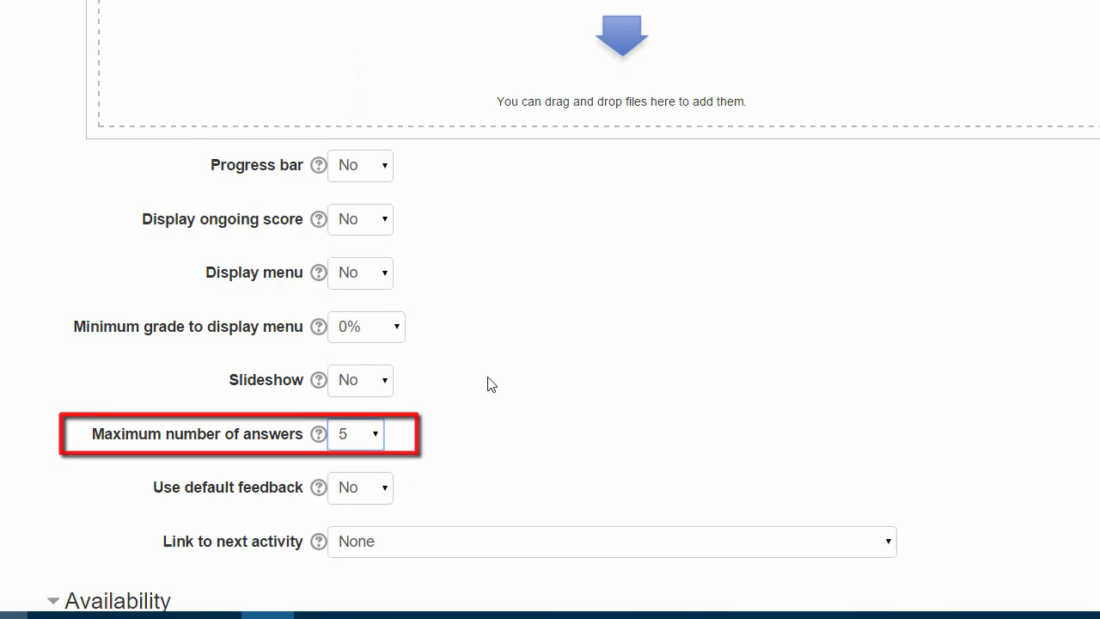
Save the lesson settings and display the lesson.
{"action": "scroll", "coordinate": [585, 444], "scroll_direction": "down", "scroll_amount": 2}
{"action": "scroll", "coordinate": [585, 444], "scroll_direction": "down", "scroll_amount": 3}
{"action": "scroll", "coordinate": [486, 475], "scroll_direction": "down", "scroll_amount": 3}
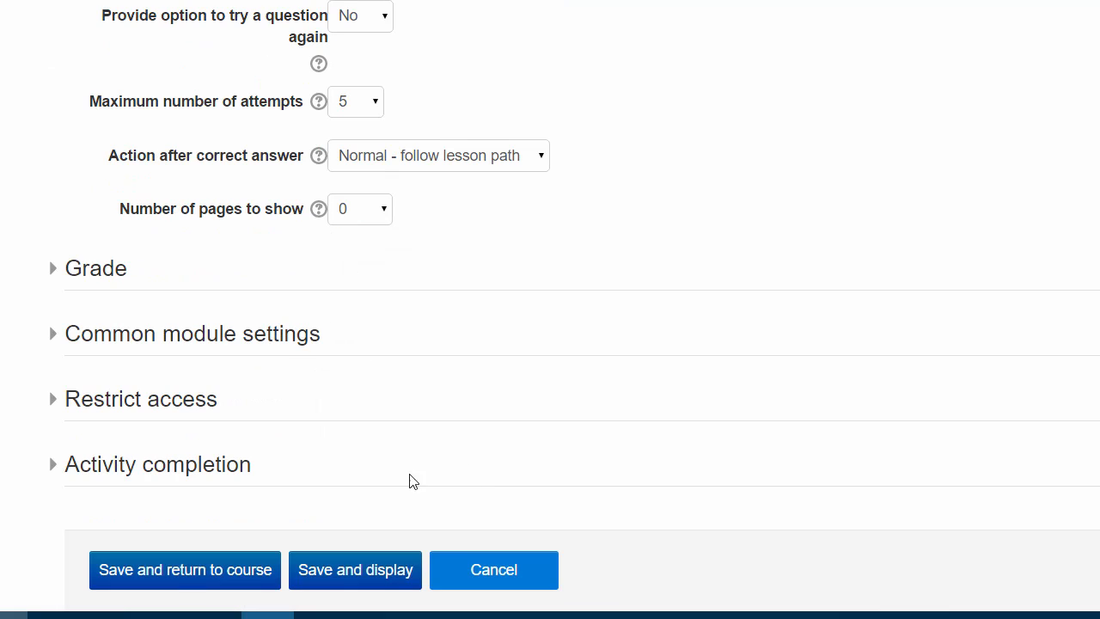
{"action": "left_click", "coordinate": [409, 563]}
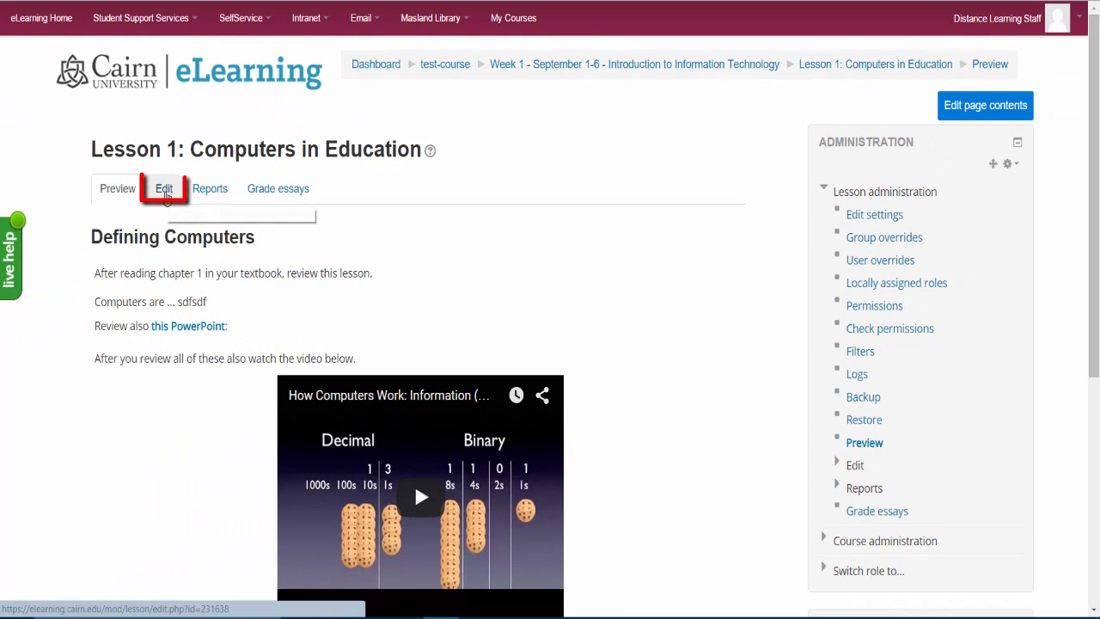
Open the multichoice question page of Lesson 1 for editing and expand Answer 3 and Answer 4.
{"action": "left_click", "coordinate": [166, 193]}
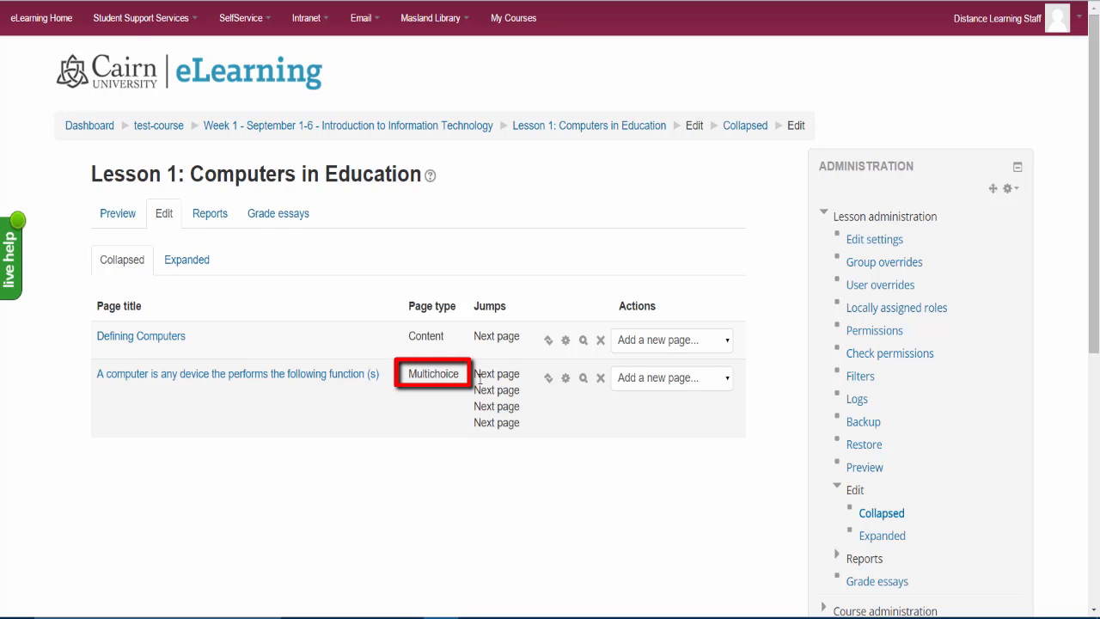
{"action": "left_click", "coordinate": [565, 379]}
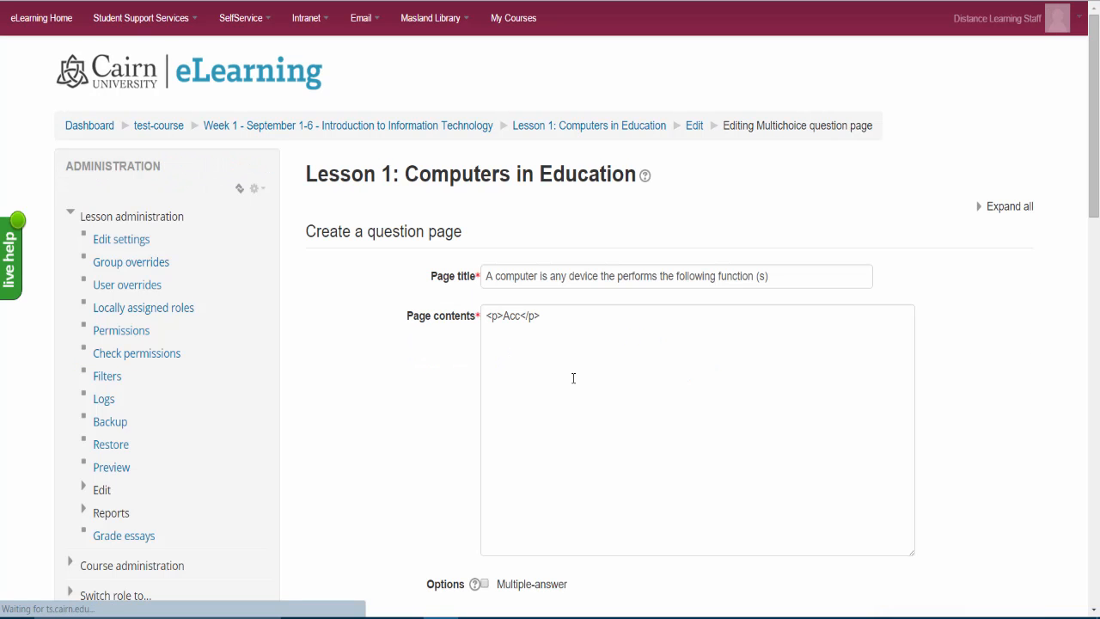
{"action": "scroll", "coordinate": [466, 403], "scroll_direction": "down", "scroll_amount": 7}
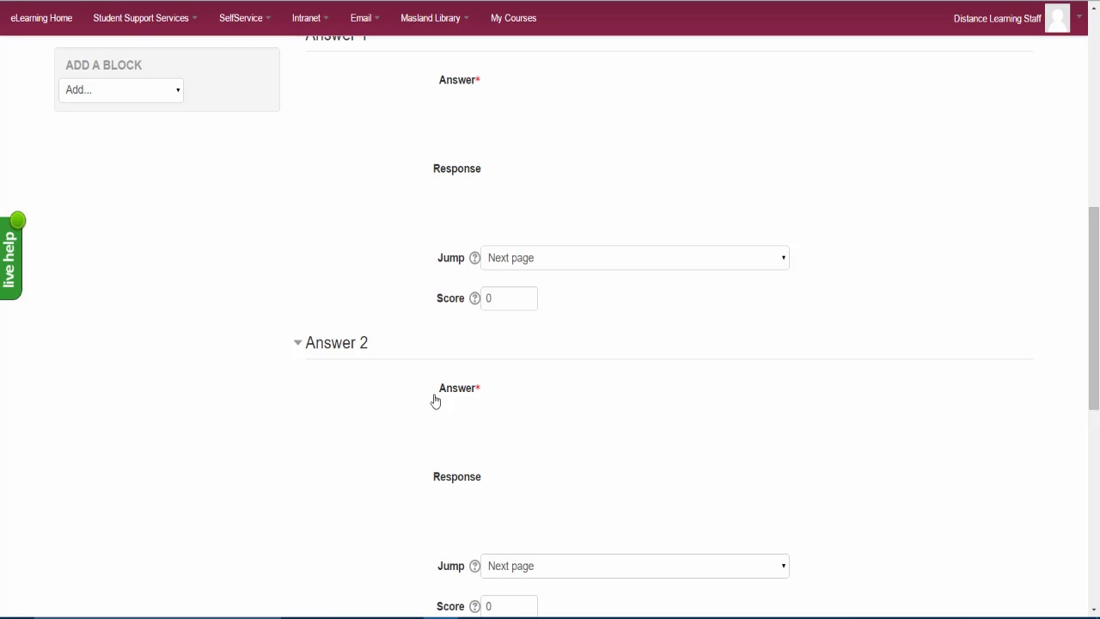
{"action": "scroll", "coordinate": [435, 411], "scroll_direction": "down", "scroll_amount": 5}
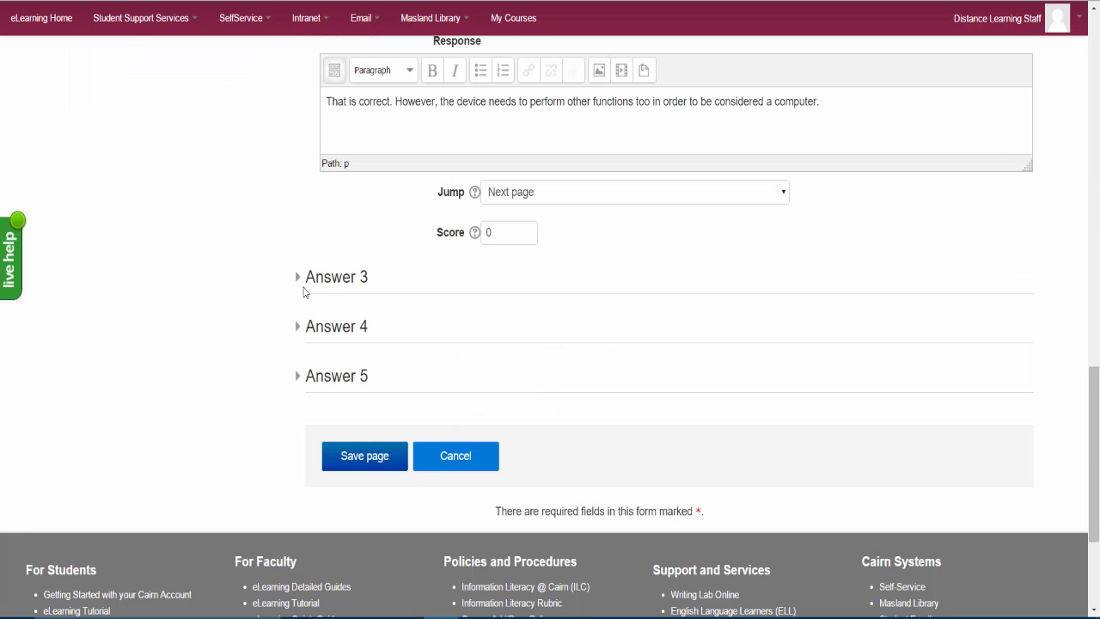
{"action": "left_click", "coordinate": [300, 277]}
{"action": "scroll", "coordinate": [455, 404], "scroll_direction": "down", "scroll_amount": 3}
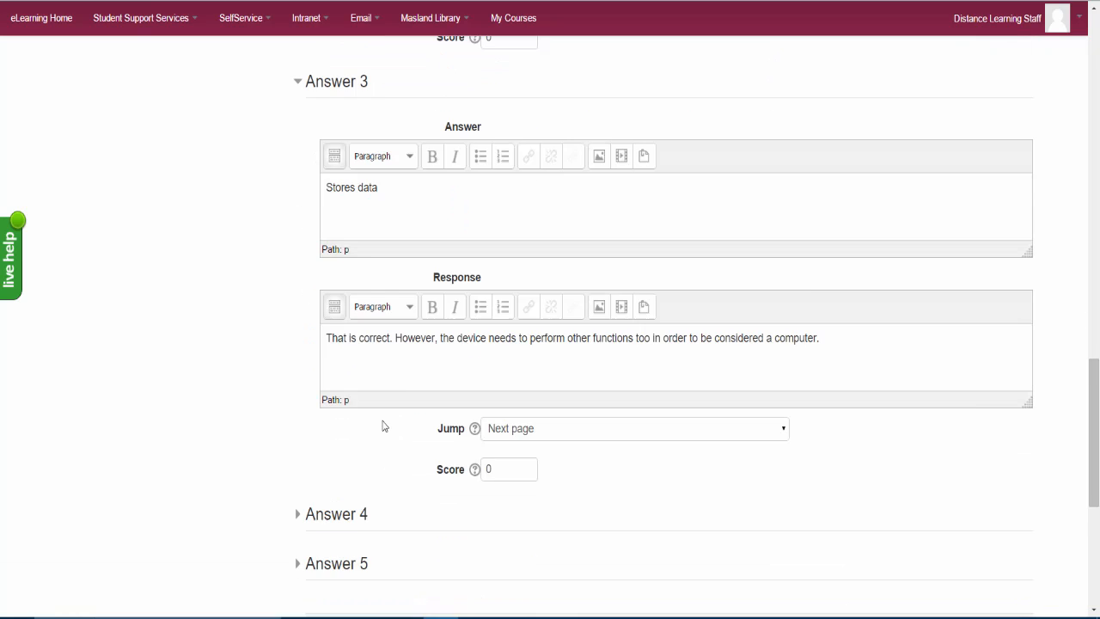
{"action": "left_click", "coordinate": [298, 448]}
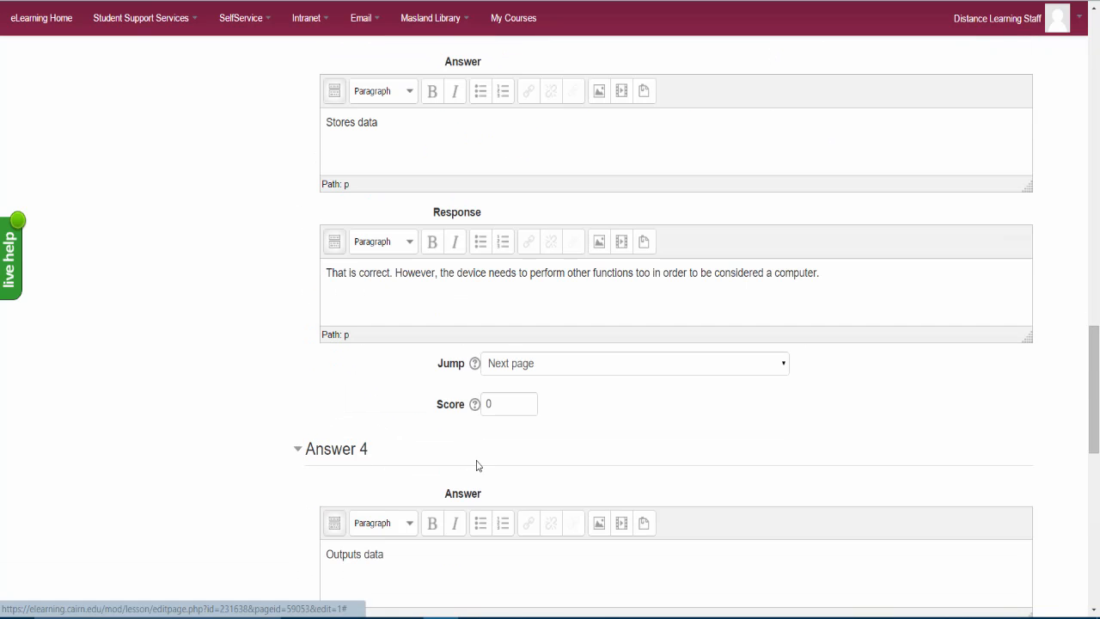
{"action": "scroll", "coordinate": [504, 477], "scroll_direction": "down", "scroll_amount": 2}
{"action": "scroll", "coordinate": [504, 477], "scroll_direction": "down", "scroll_amount": 3}
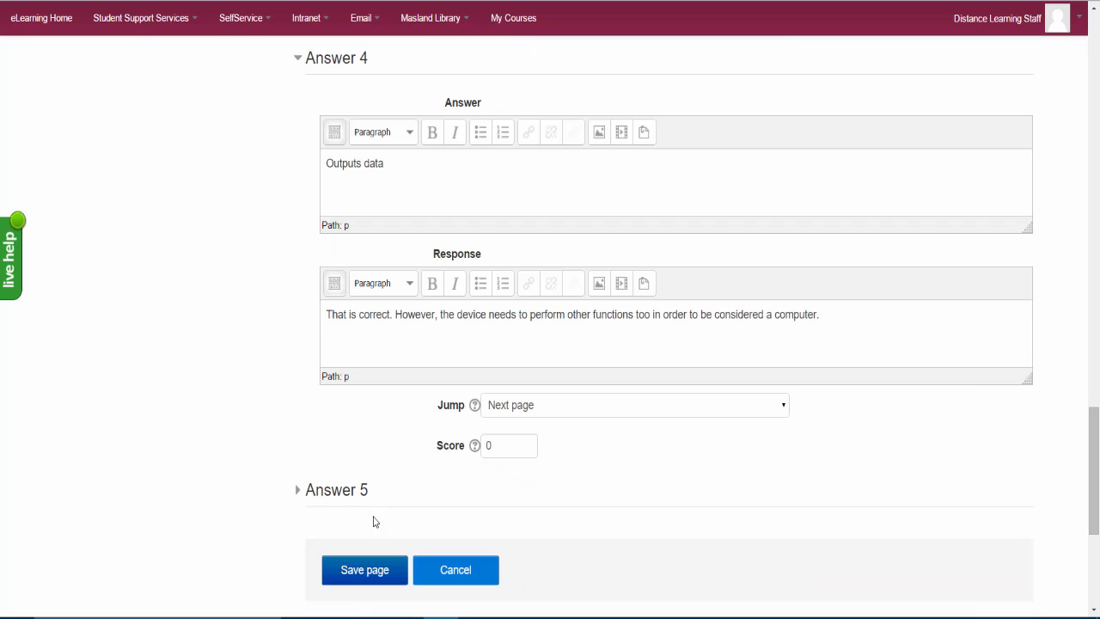
Expand Answer 5 and enter "All 4 presented options." as its answer text.
{"action": "left_click", "coordinate": [301, 492]}
{"action": "scroll", "coordinate": [455, 507], "scroll_direction": "down", "scroll_amount": 2}
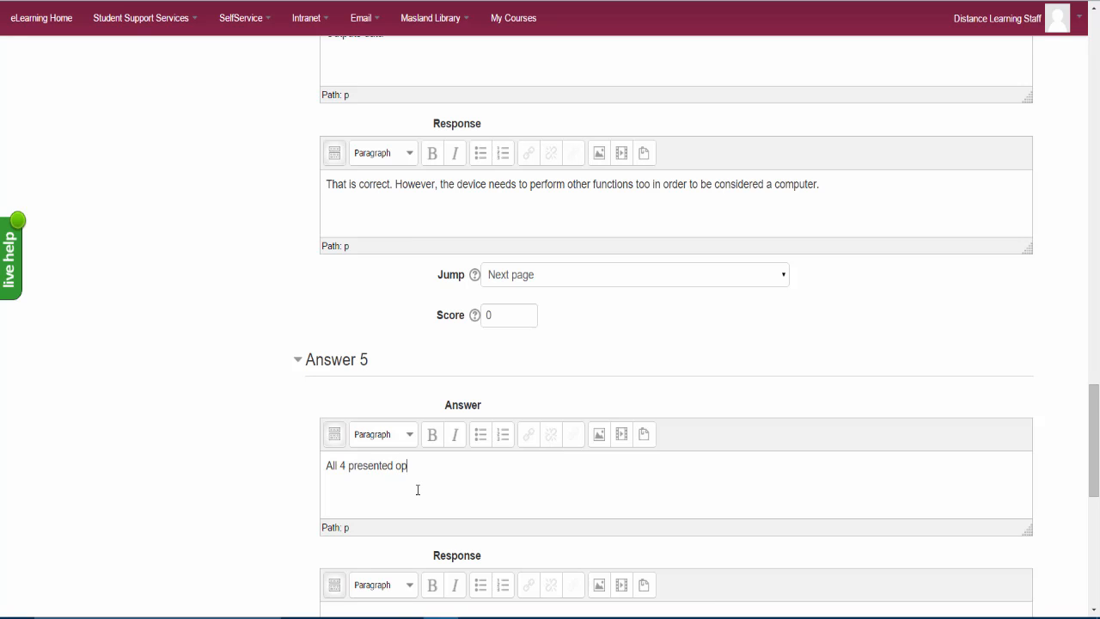
{"action": "type", "text": "tions."}
Set Answer 5's response to "That is correct. A device needs to perform at least these four basic functions in order to be considered a computer.".
{"action": "scroll", "coordinate": [418, 490], "scroll_direction": "down", "scroll_amount": 2}
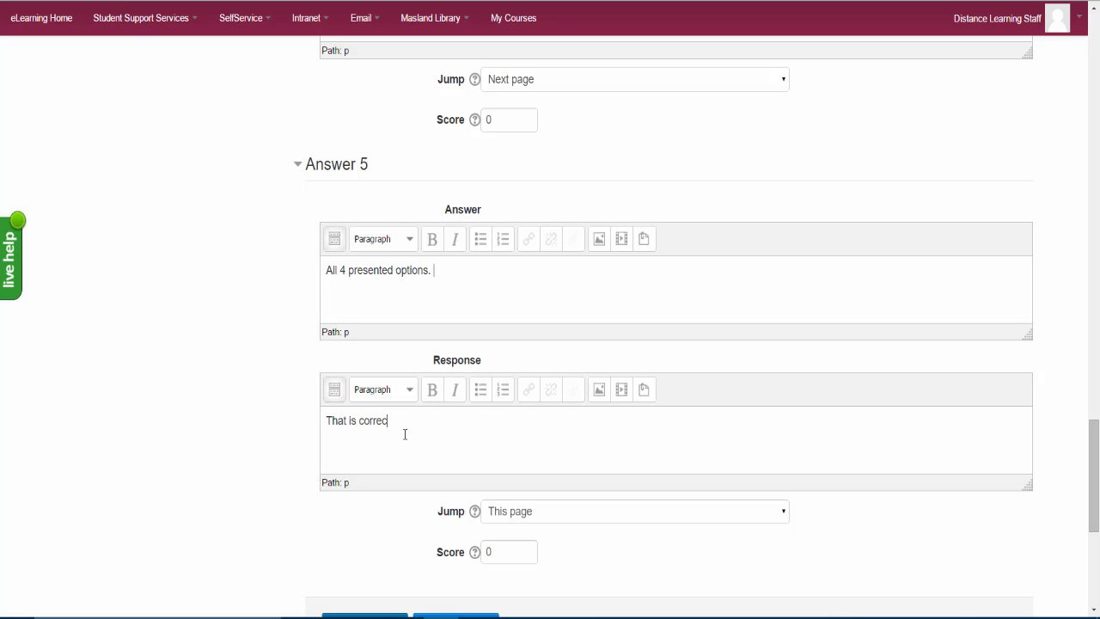
{"action": "type", "text": "t. A device needs to perform at least these four basic functions in order to be considered a"}
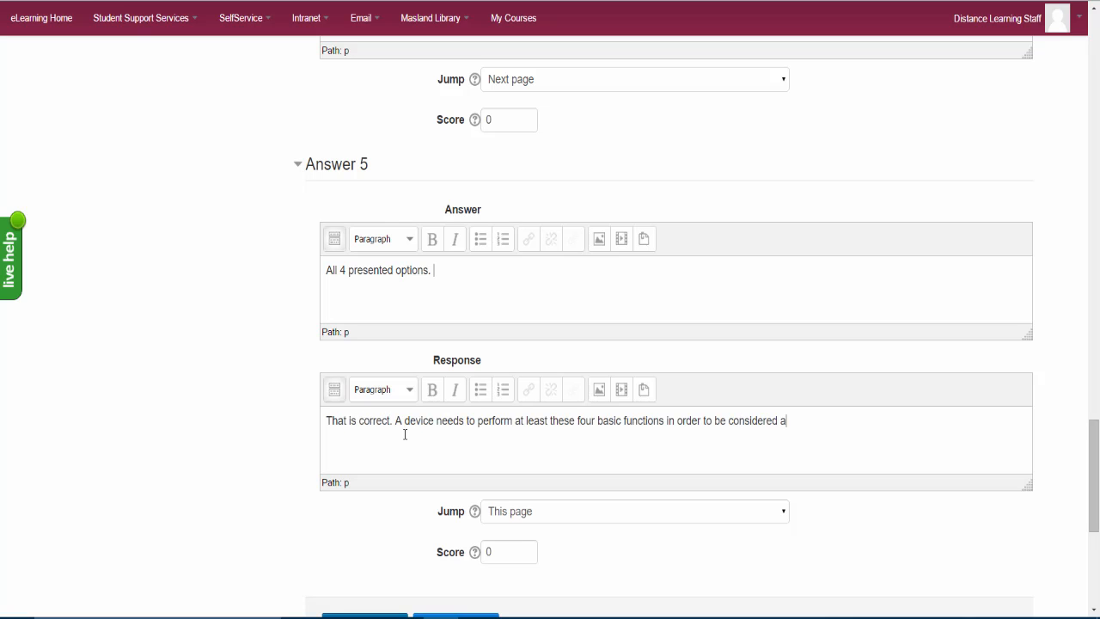
{"action": "type", "text": " computer."}
Set Answer 5's jump to Next page and its score to 10, and save the question page.
{"action": "left_click", "coordinate": [519, 519]}
{"action": "left_click", "coordinate": [518, 404]}
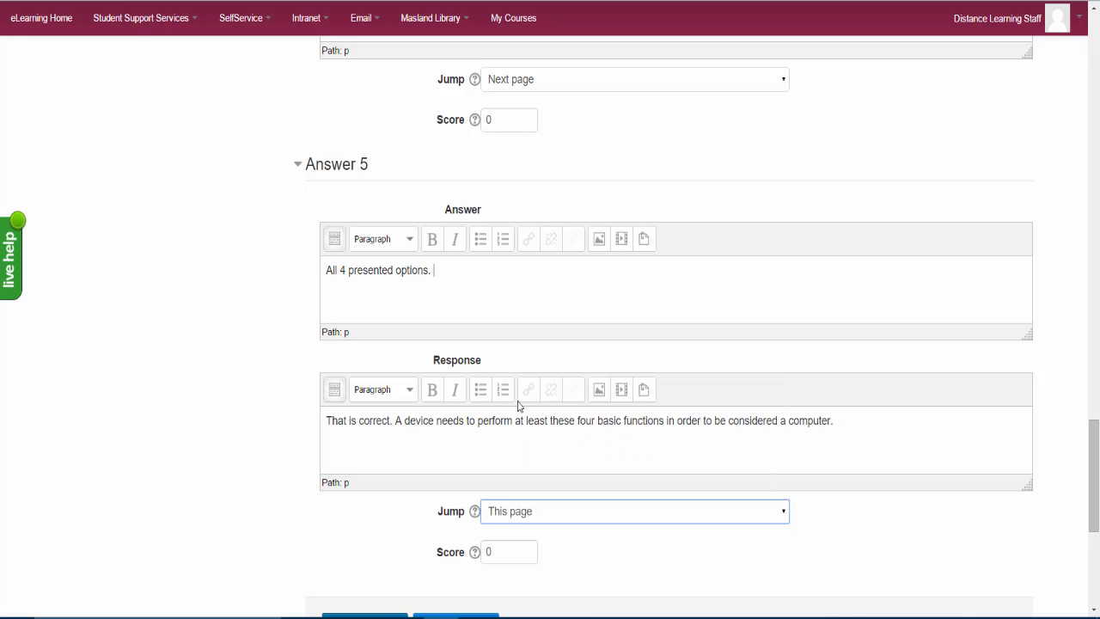
{"action": "double_click", "coordinate": [489, 552]}
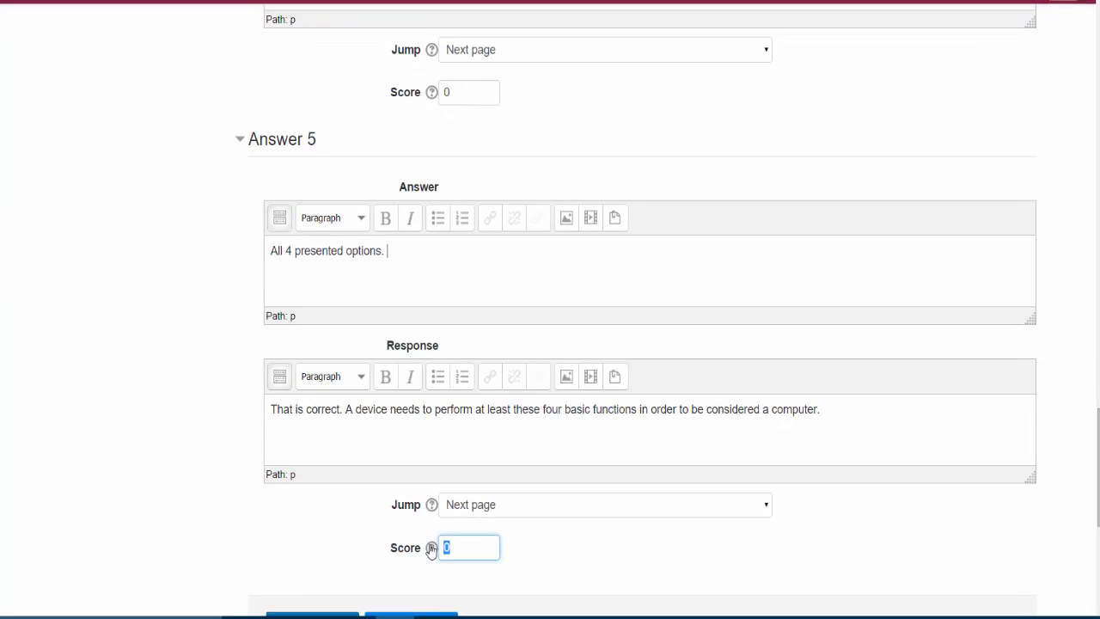
{"action": "type", "text": "1"}
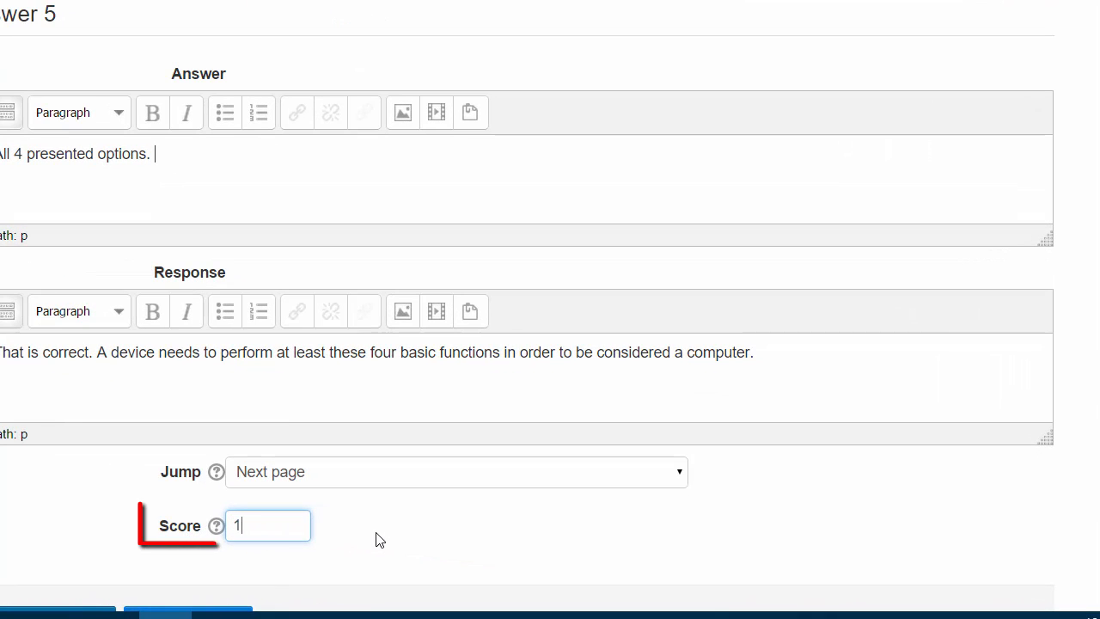
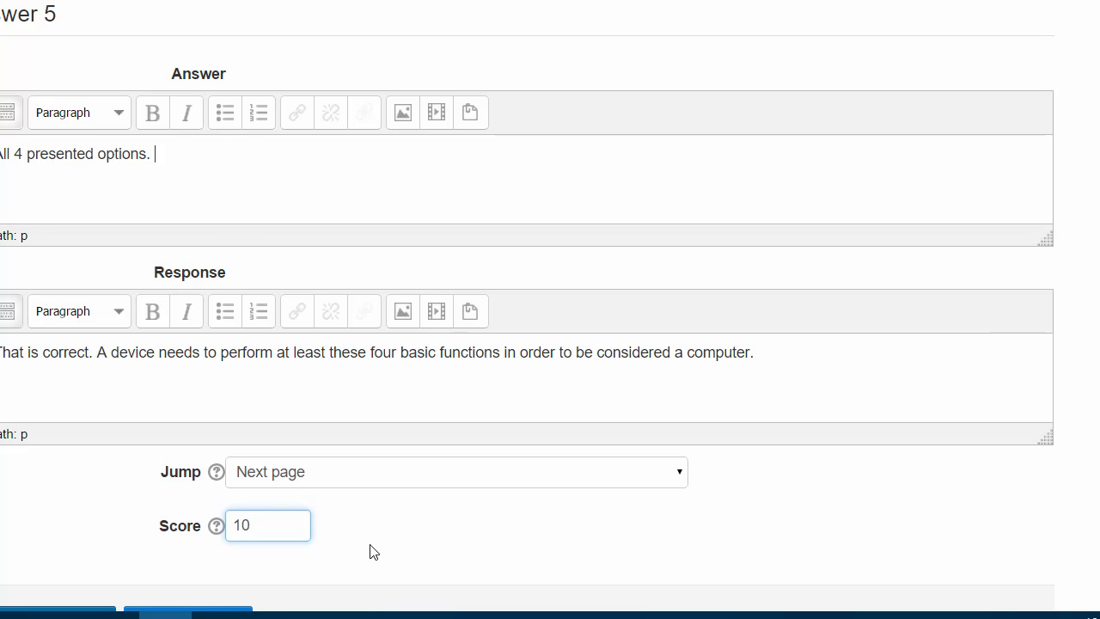
{"action": "scroll", "coordinate": [371, 553], "scroll_direction": "down", "scroll_amount": 2}
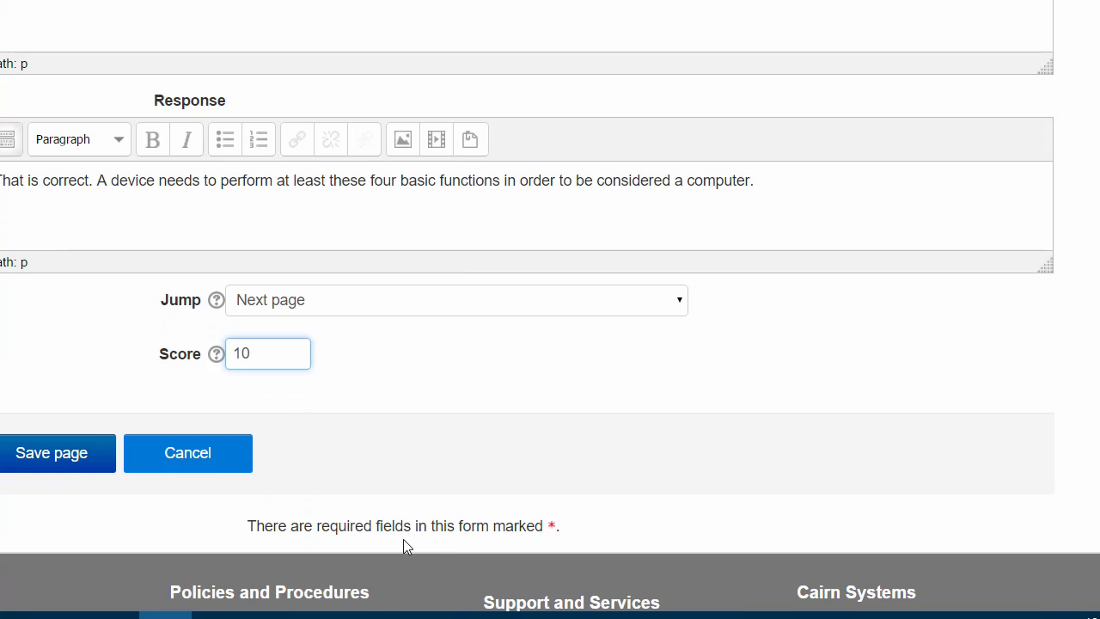
{"action": "left_click", "coordinate": [60, 464]}
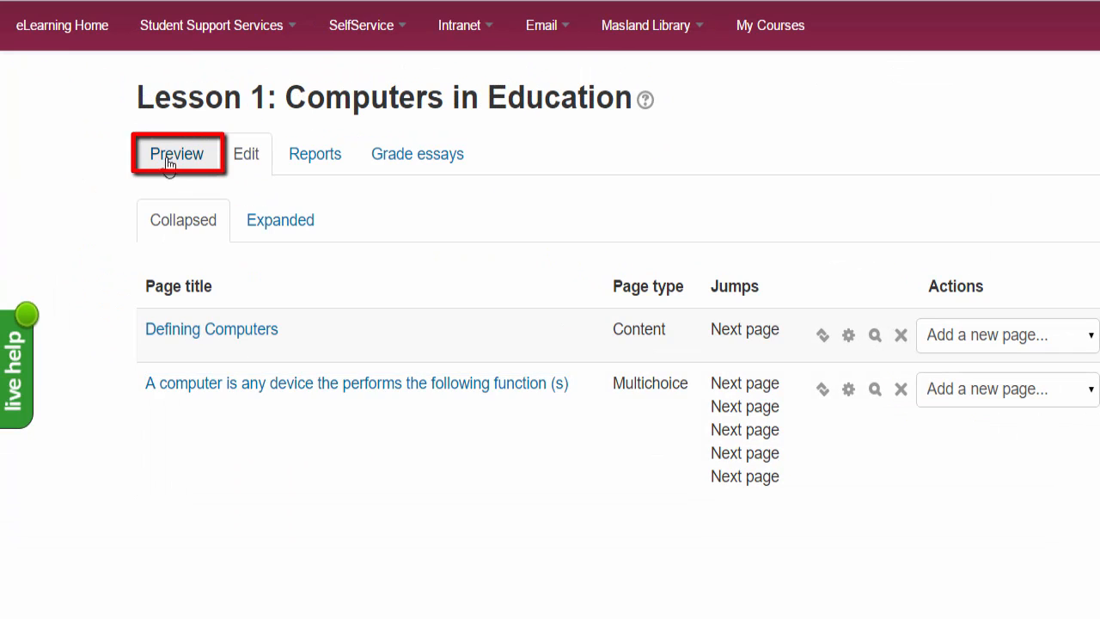
Preview the lesson and continue from the "Defining Computers" page to the multichoice question.
{"action": "left_click", "coordinate": [166, 169]}
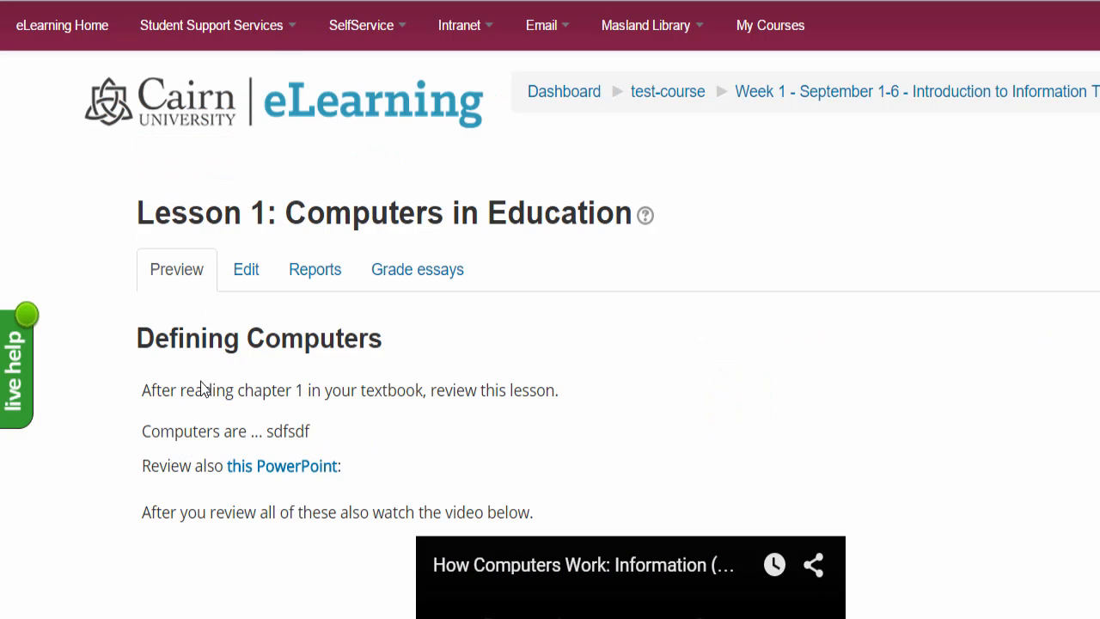
{"action": "scroll", "coordinate": [184, 393], "scroll_direction": "down", "scroll_amount": 1}
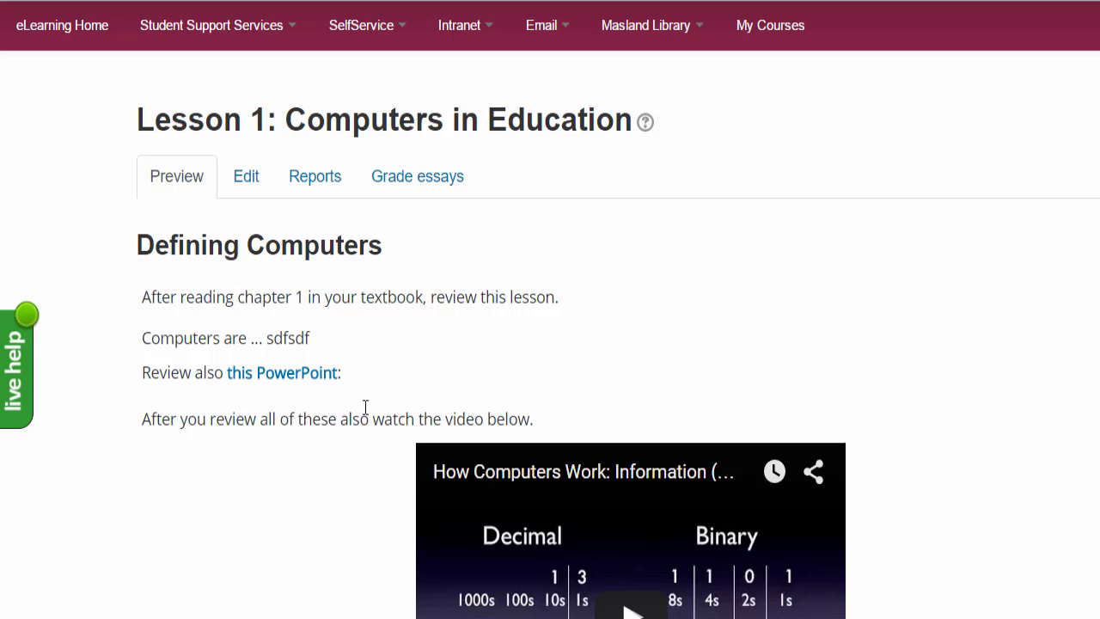
{"action": "scroll", "coordinate": [351, 481], "scroll_direction": "down", "scroll_amount": 1}
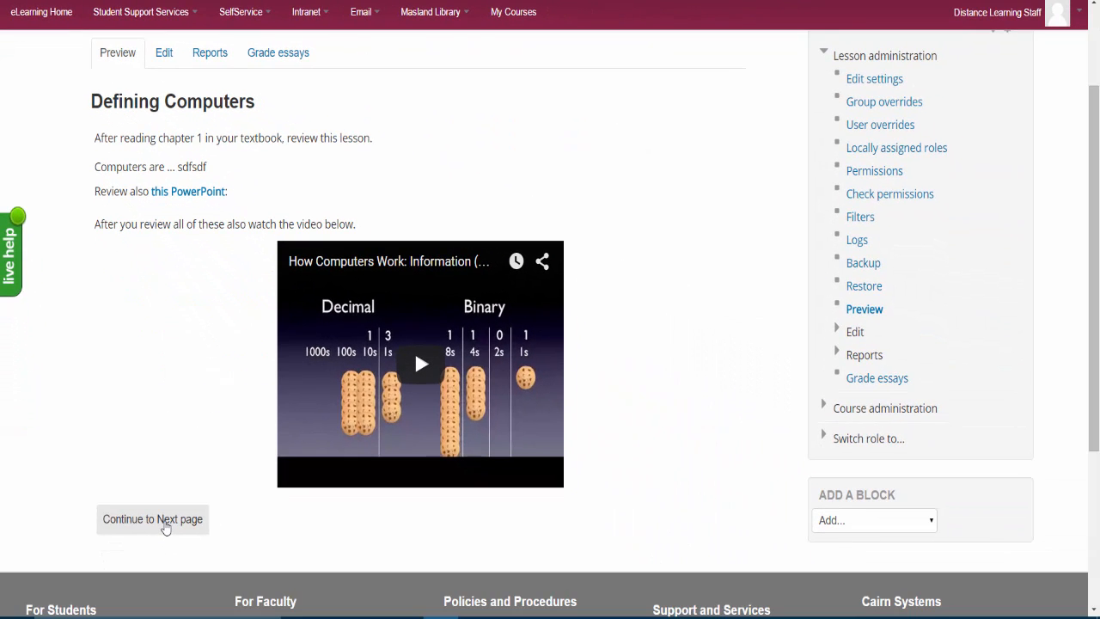
{"action": "left_click", "coordinate": [165, 528]}
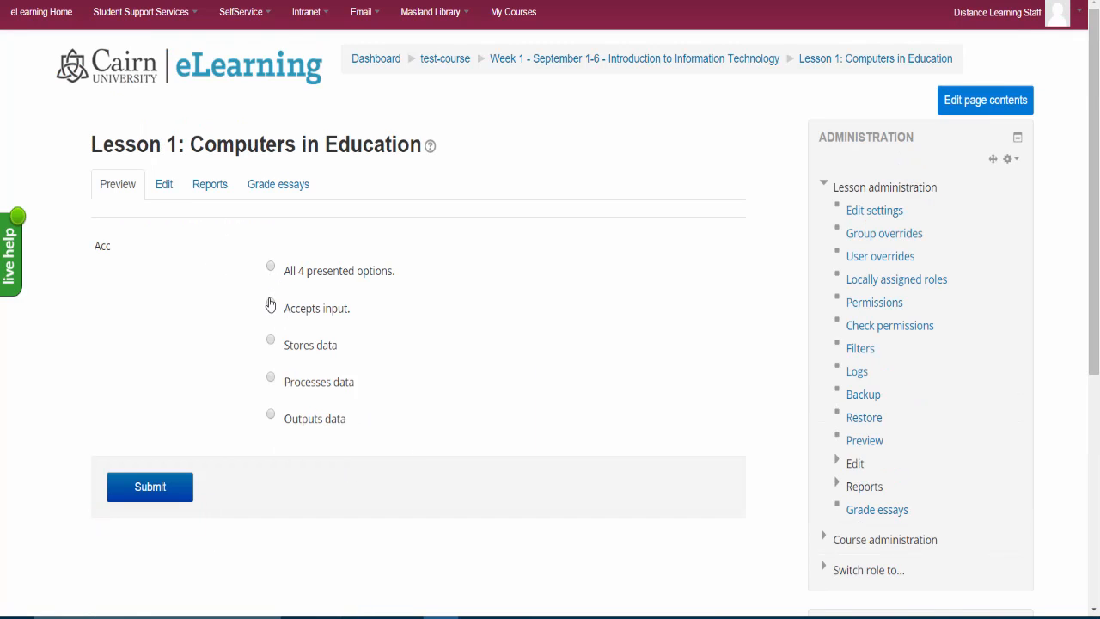
Submit "All 4 presented options." as the answer, read the feedback and continue to the end of the lesson.
{"action": "scroll", "coordinate": [150, 297], "scroll_direction": "down", "scroll_amount": 1}
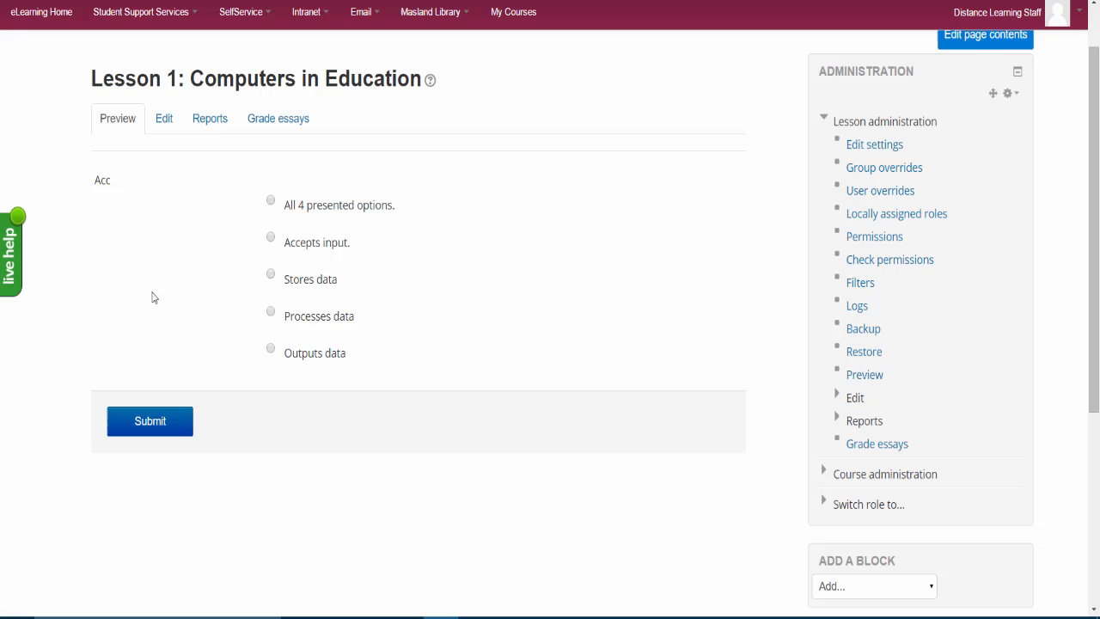
{"action": "left_click", "coordinate": [271, 202]}
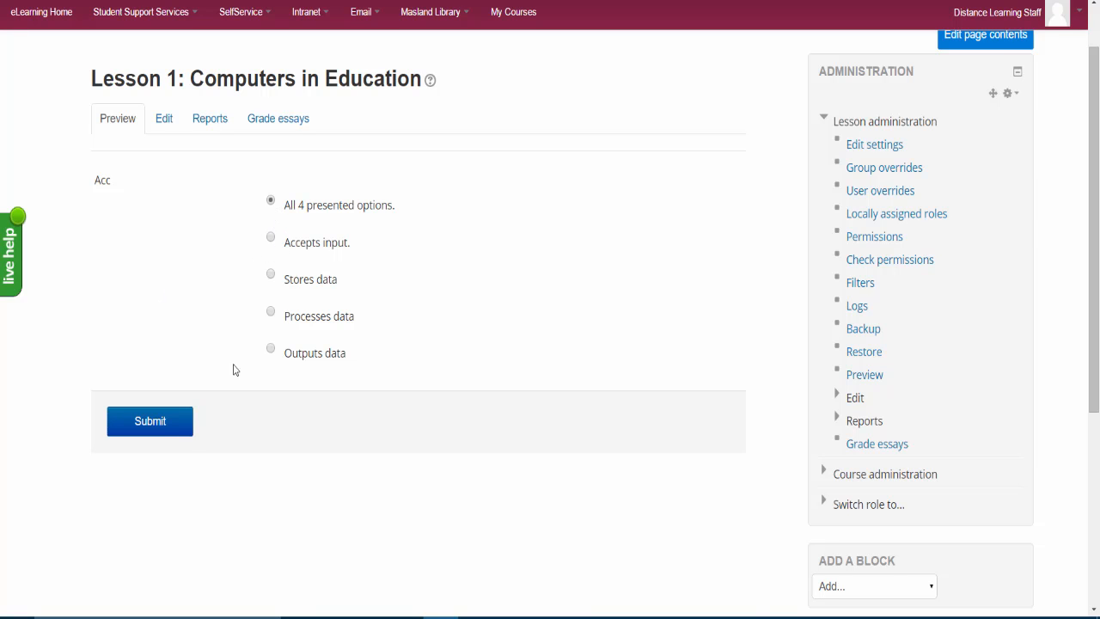
{"action": "left_click", "coordinate": [172, 436]}
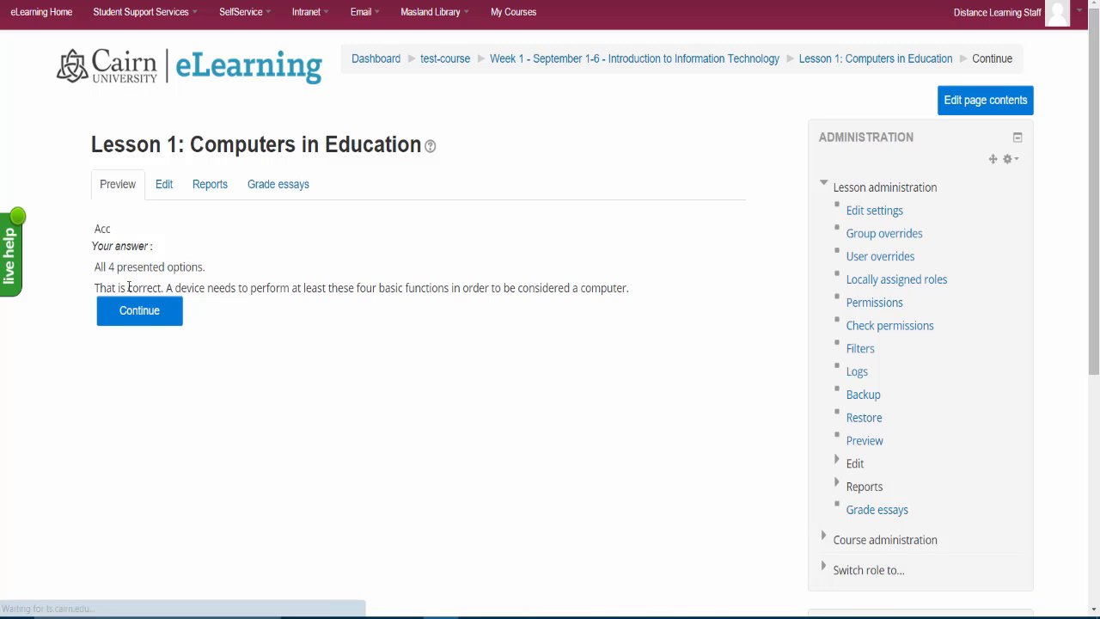
{"action": "left_click_drag", "start_coordinate": [105, 287], "coordinate": [635, 289]}
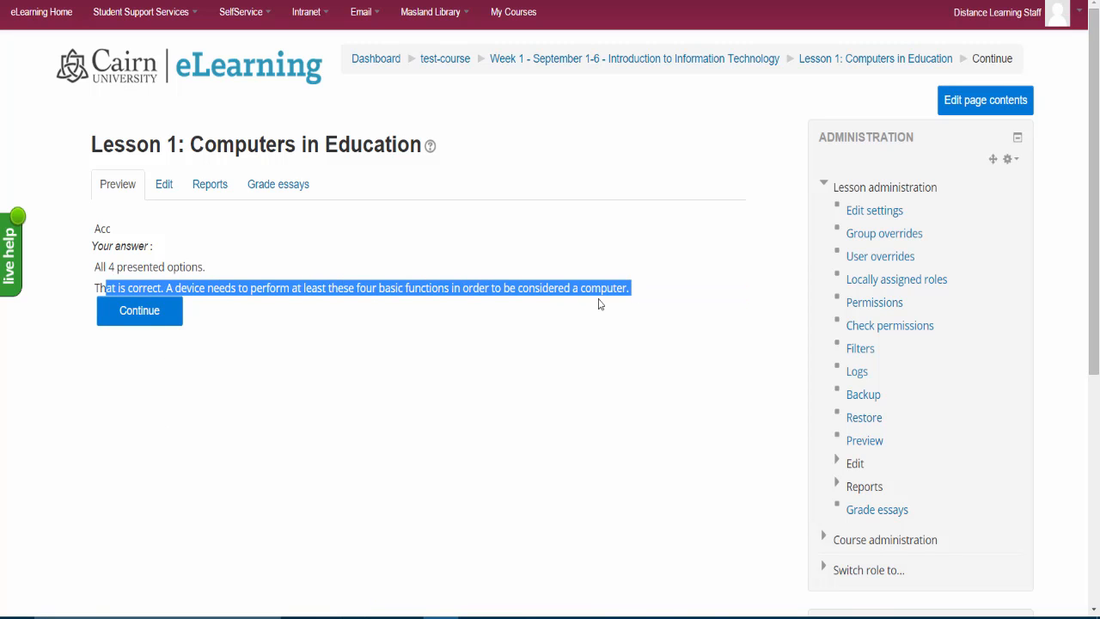
{"action": "left_click", "coordinate": [147, 325]}
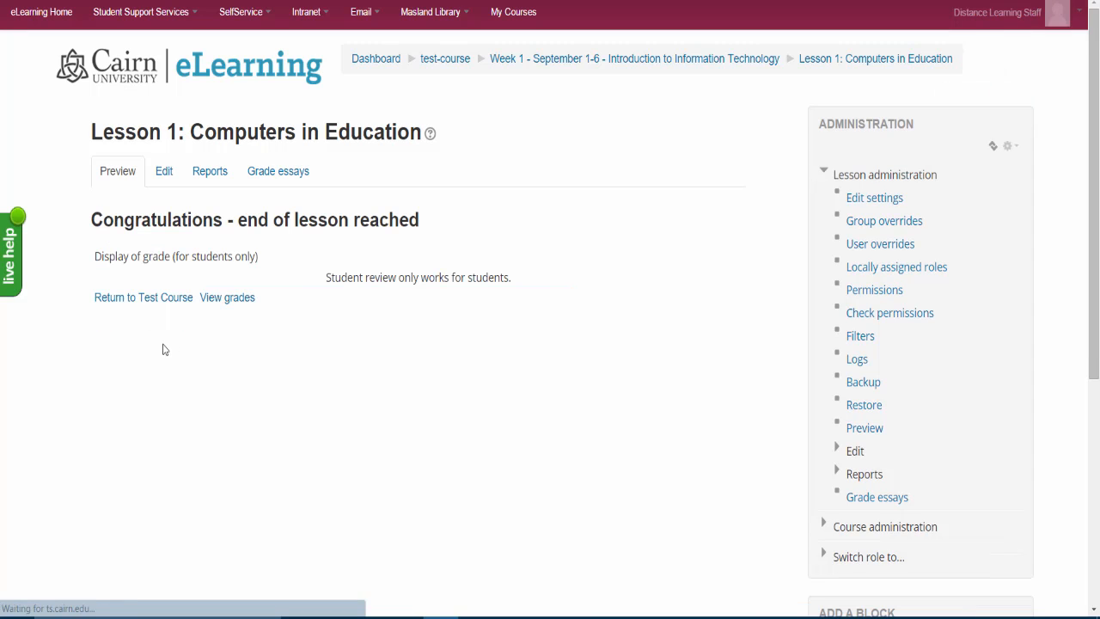
Return to editing the lesson and add a True/false question page after the multichoice question.
{"action": "left_click", "coordinate": [166, 177]}
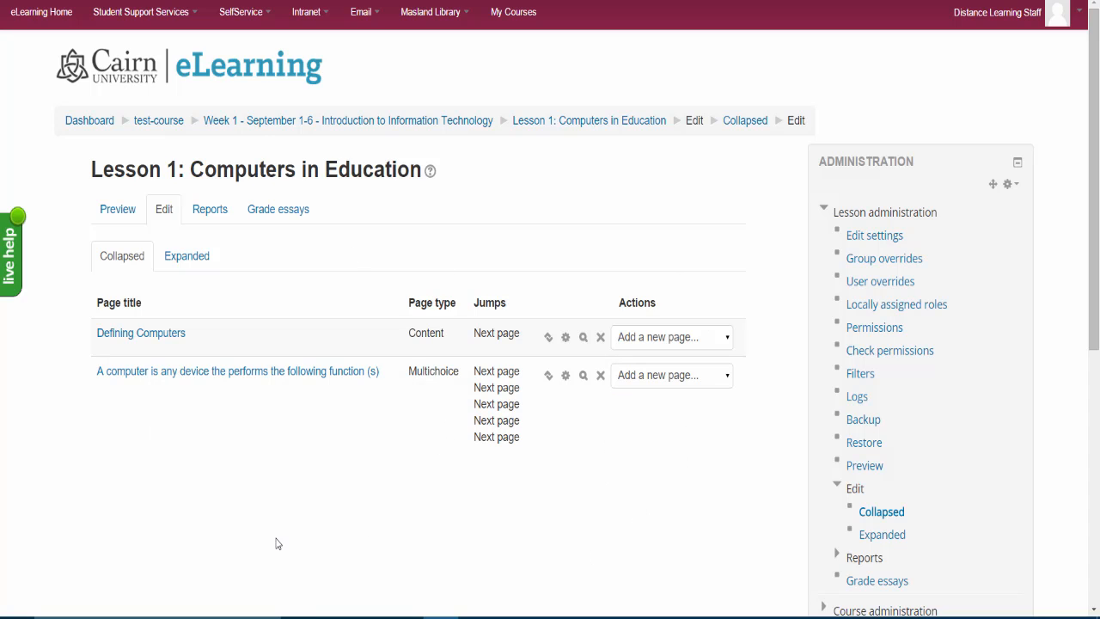
{"action": "left_click", "coordinate": [728, 387]}
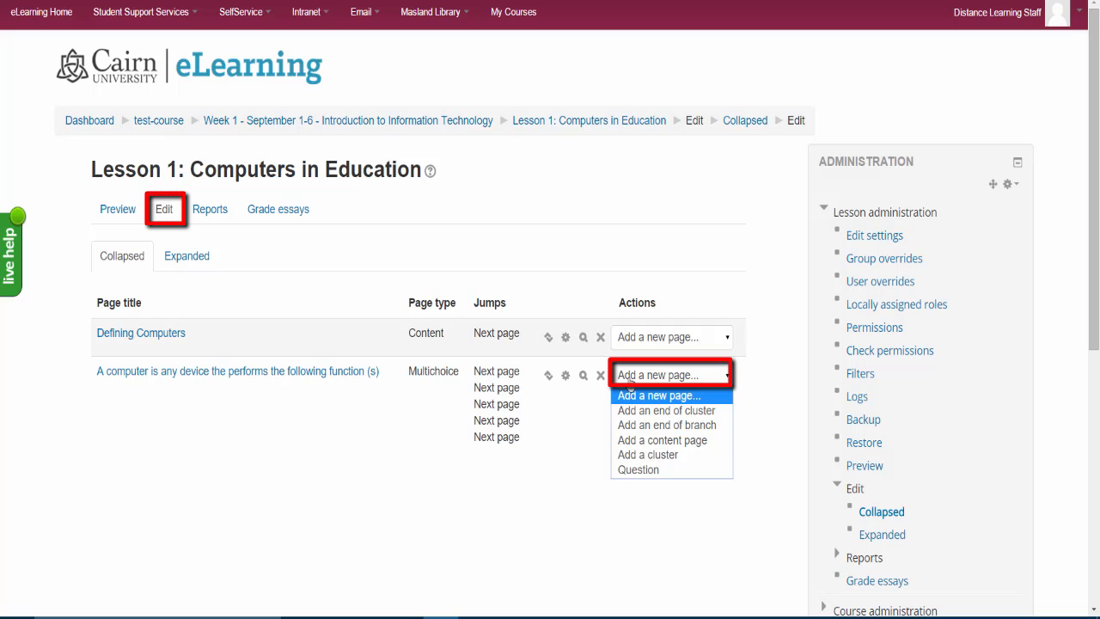
{"action": "left_click", "coordinate": [632, 471]}
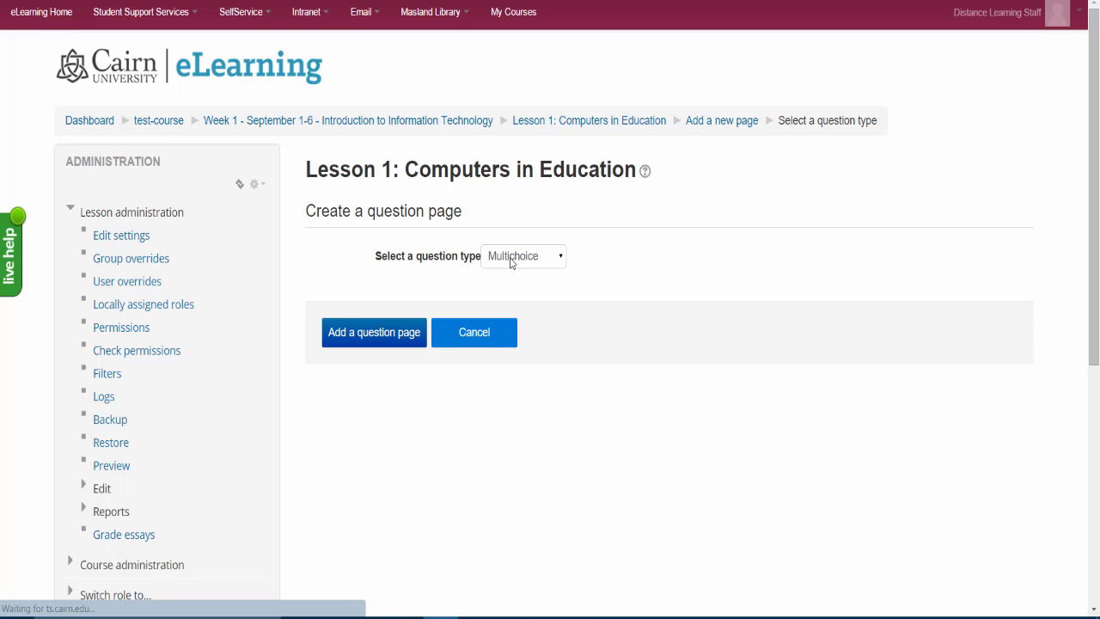
{"action": "left_click", "coordinate": [511, 262]}
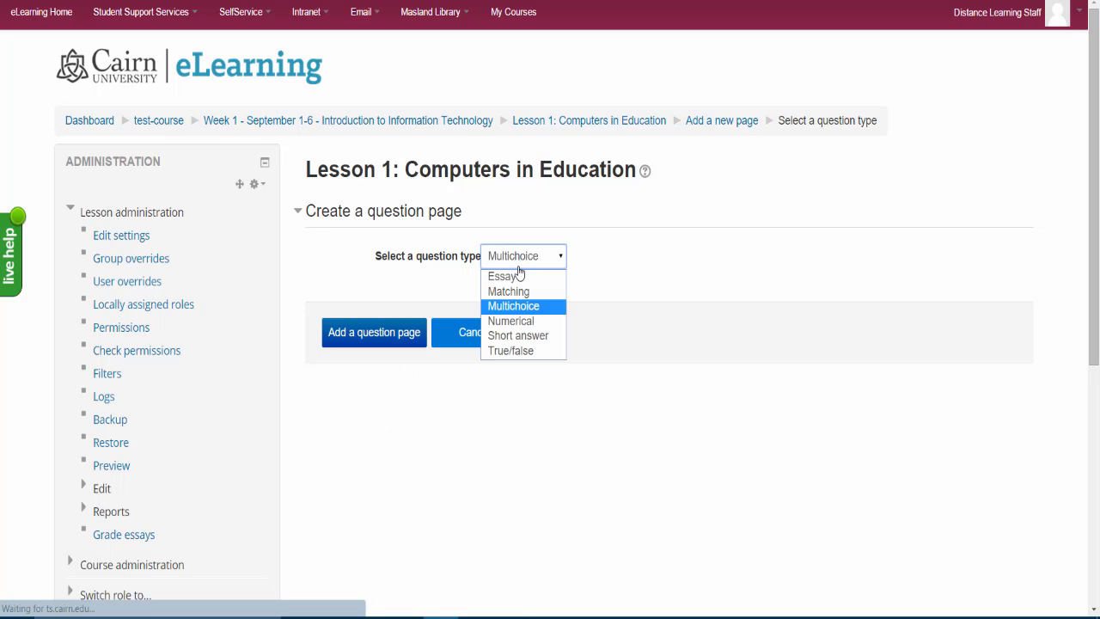
{"action": "left_click", "coordinate": [520, 350]}
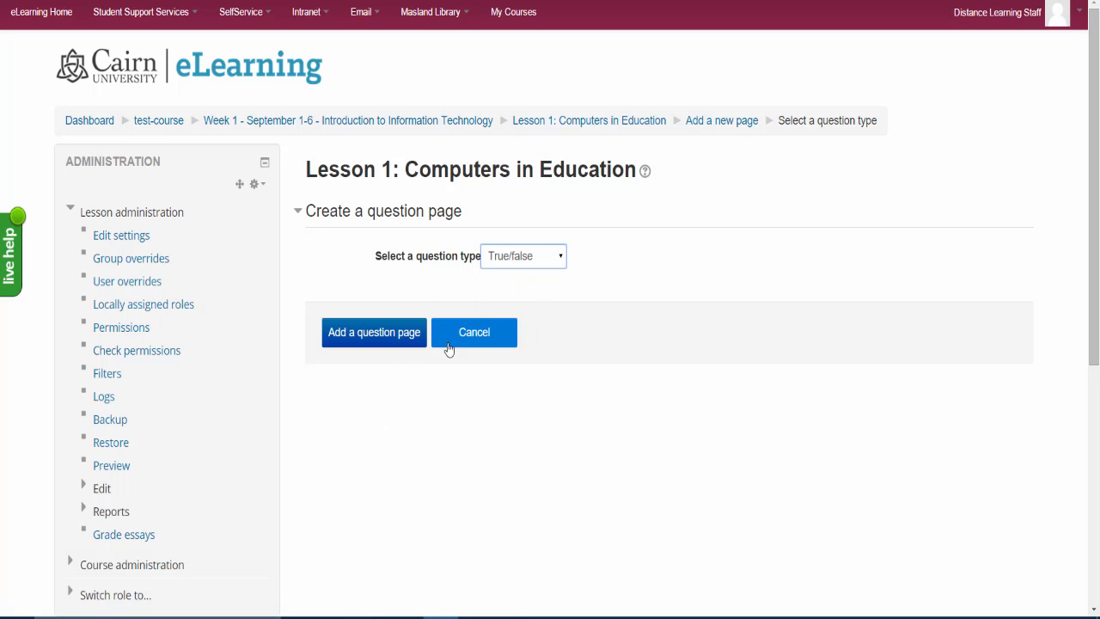
{"action": "left_click", "coordinate": [376, 342]}
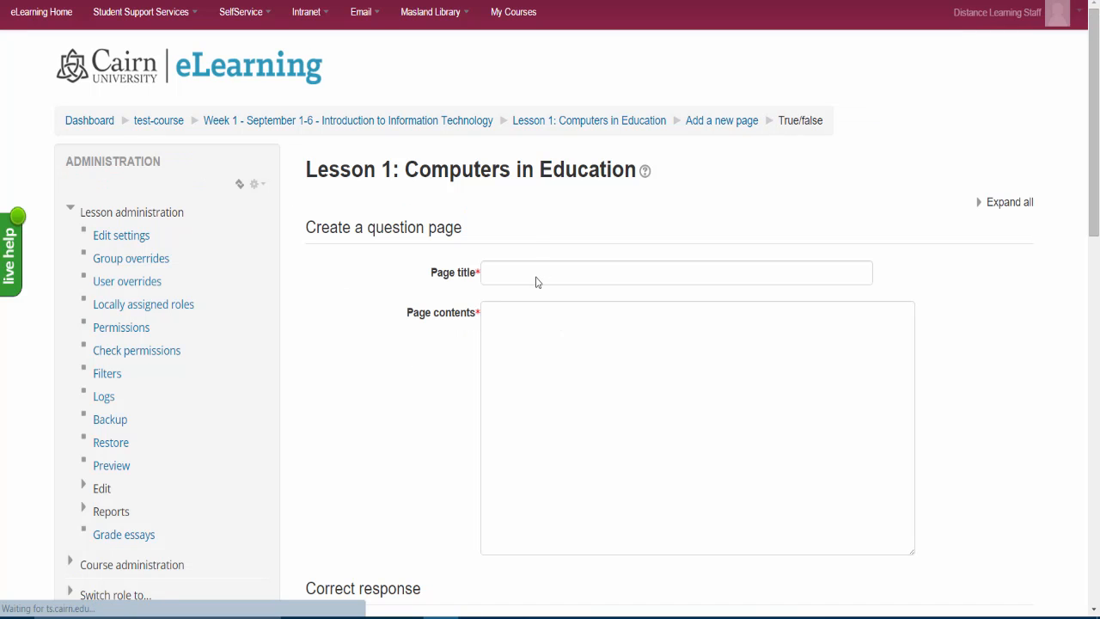
Enter "Computers perform at least 4 basic functions" as both the page title and the page contents of the true/false question.
{"action": "left_click", "coordinate": [540, 279]}
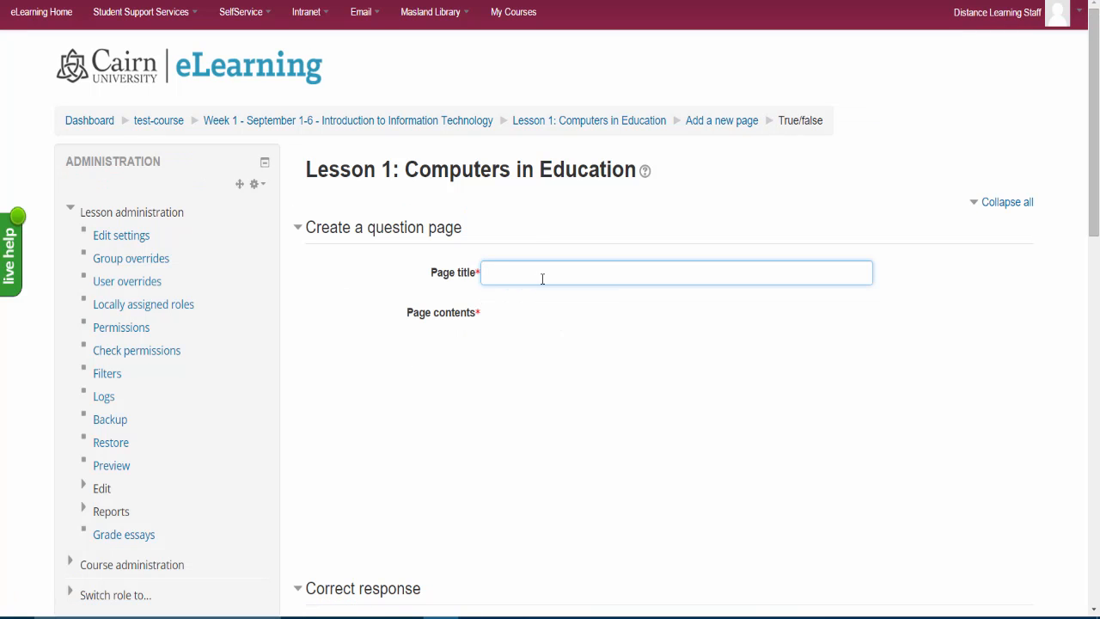
{"action": "type", "text": "Computers perform at least 4 basic functions"}
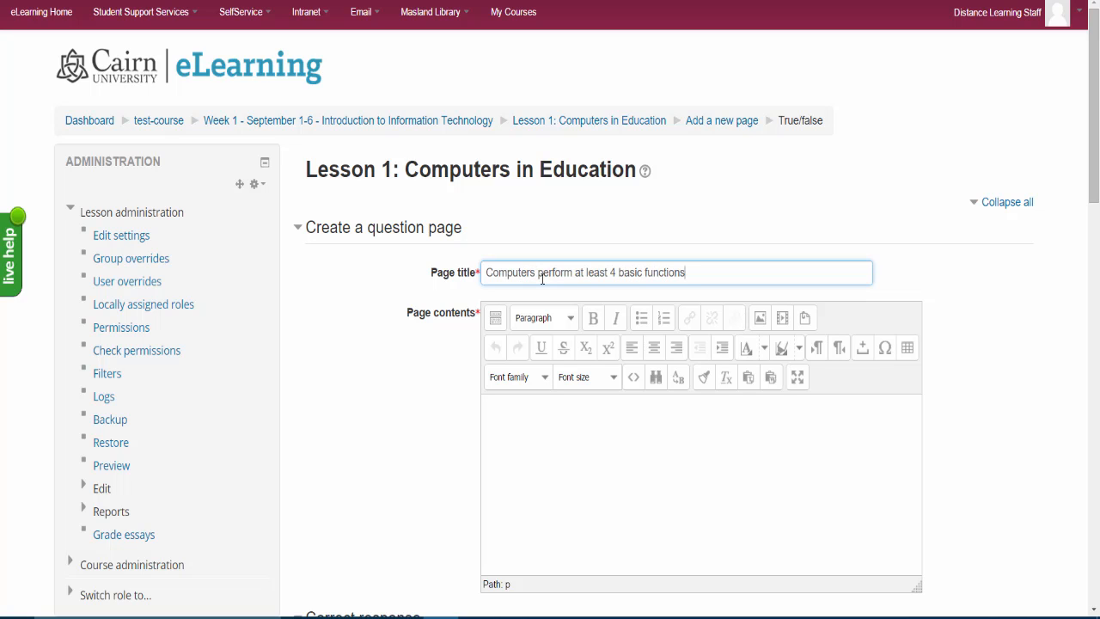
{"action": "left_click_drag", "start_coordinate": [709, 272], "coordinate": [383, 276]}
{"action": "key", "text": "ctrl+c"}
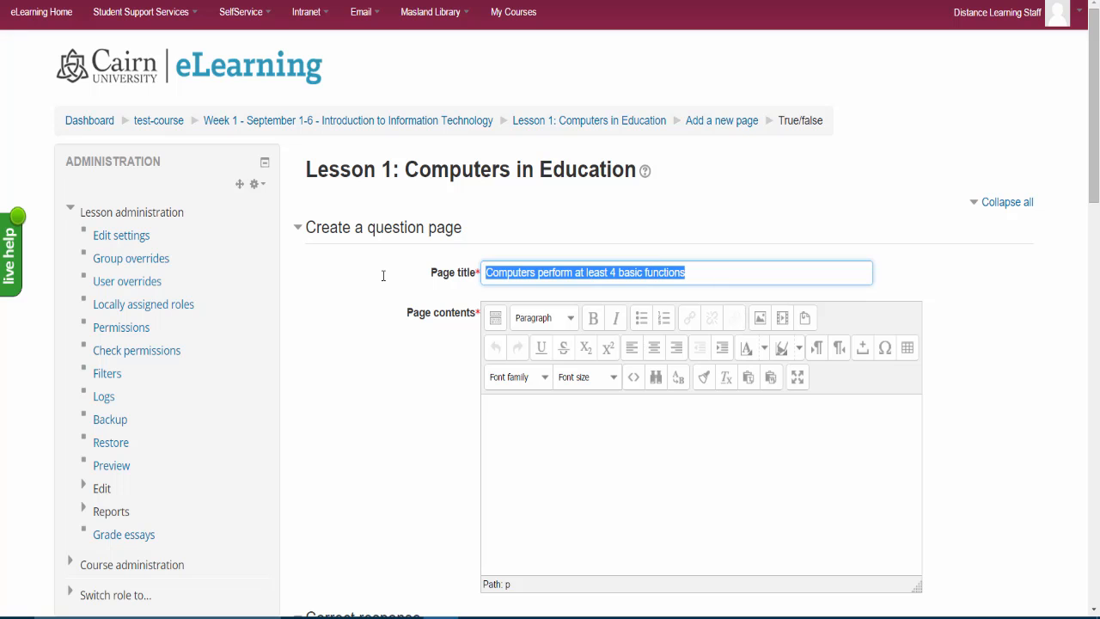
{"action": "left_click", "coordinate": [635, 444]}
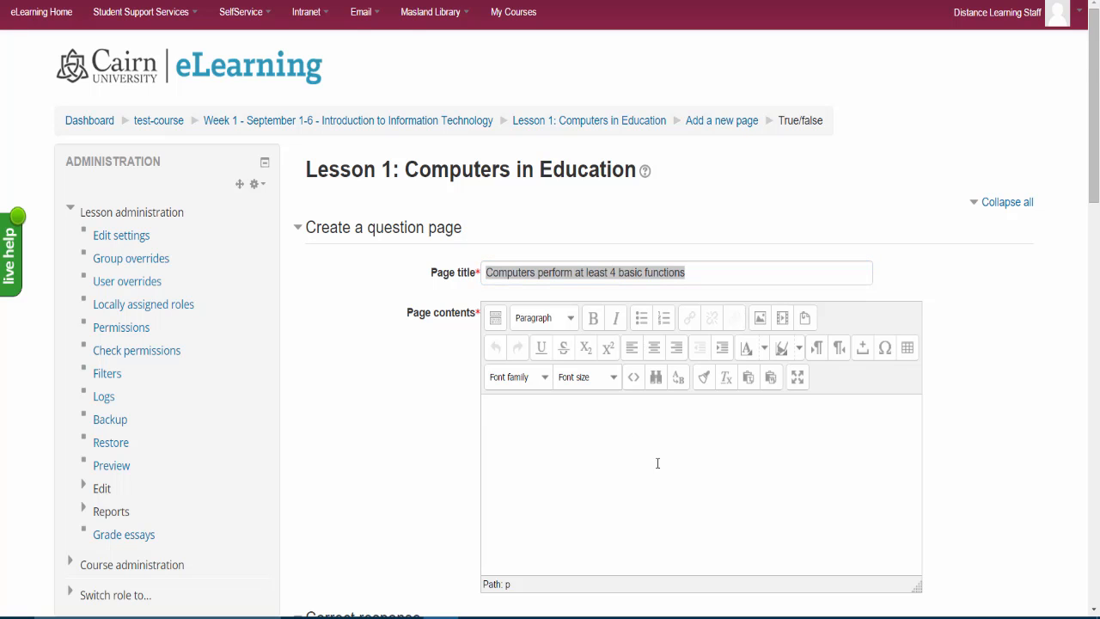
{"action": "key", "text": "ctrl+v"}
Set the correct response's answer to "True", leave its response text empty, and set the correct answer score to 5.
{"action": "scroll", "coordinate": [393, 388], "scroll_direction": "down", "scroll_amount": 5}
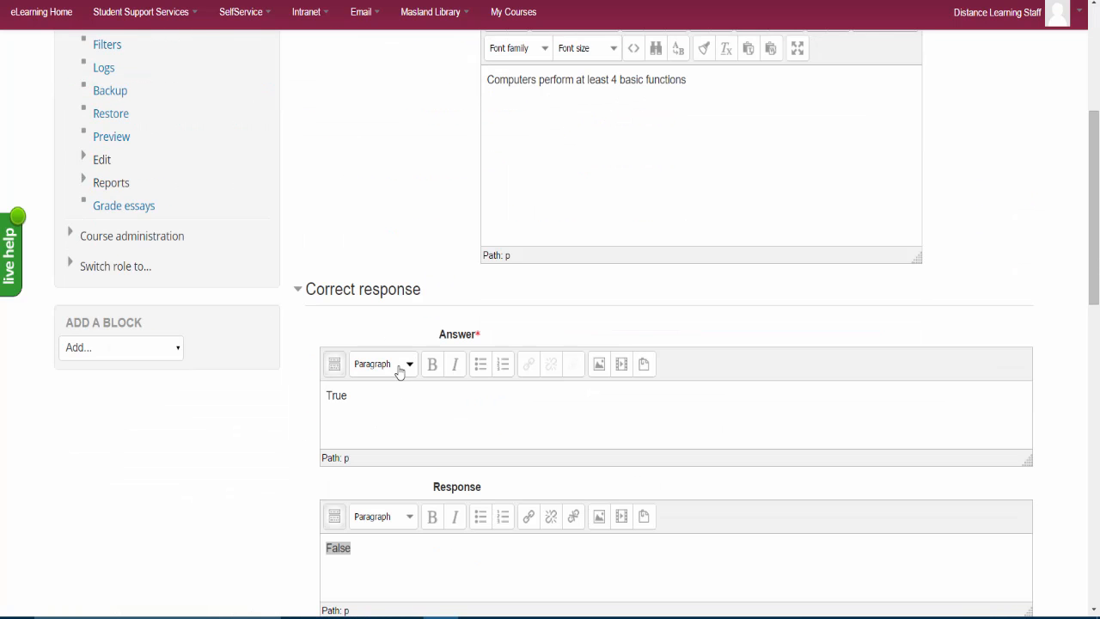
{"action": "left_click", "coordinate": [362, 407]}
{"action": "left_click_drag", "start_coordinate": [373, 550], "coordinate": [279, 549]}
{"action": "key", "text": "BackSpace"}
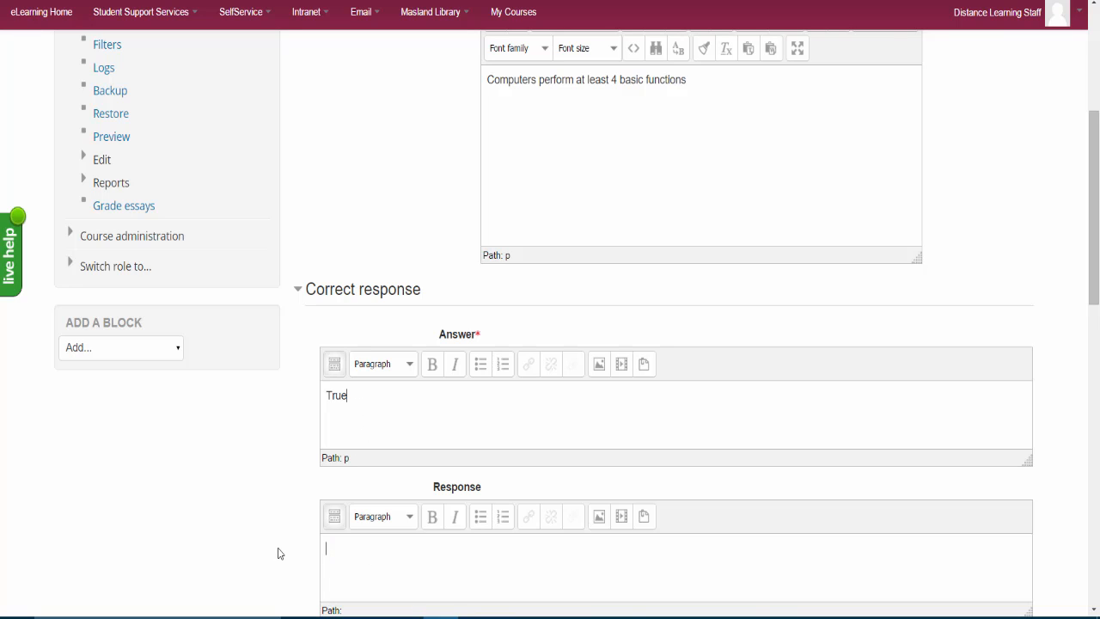
{"action": "double_click", "coordinate": [352, 400]}
{"action": "left_click", "coordinate": [422, 562]}
{"action": "scroll", "coordinate": [420, 540], "scroll_direction": "down", "scroll_amount": 2}
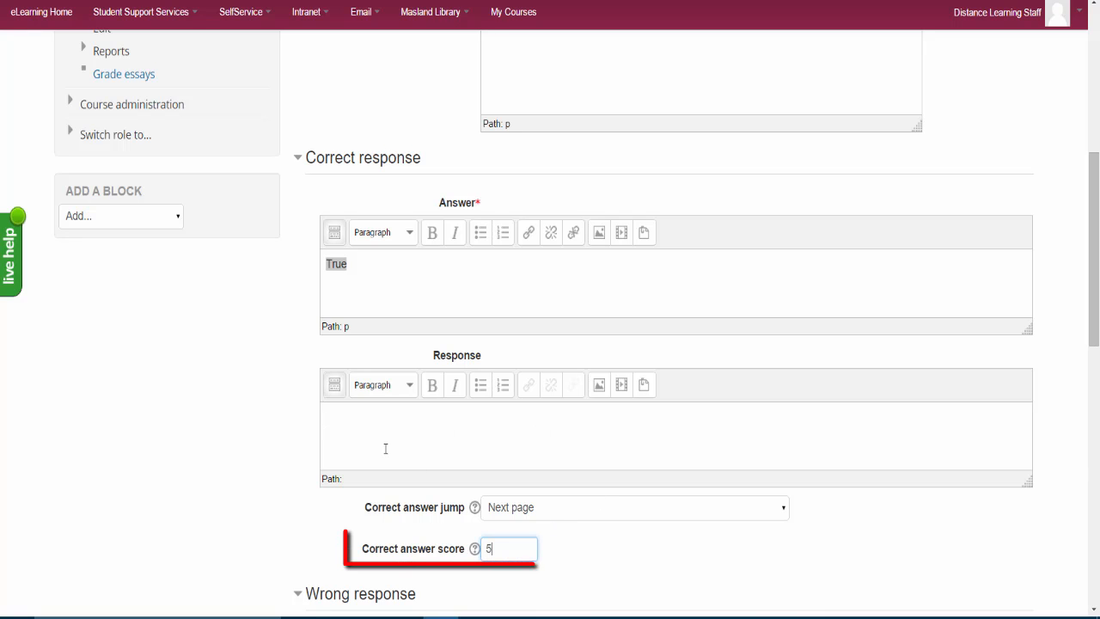
{"action": "double_click", "coordinate": [487, 549]}
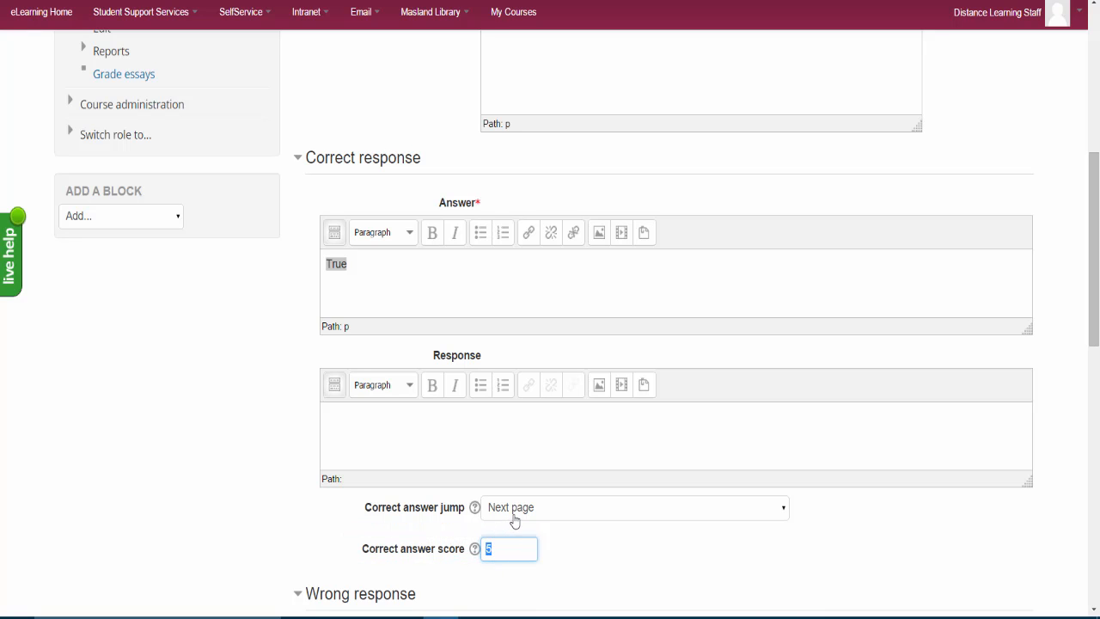
Enter "False" as the wrong response's answer.
{"action": "scroll", "coordinate": [584, 550], "scroll_direction": "down", "scroll_amount": 3}
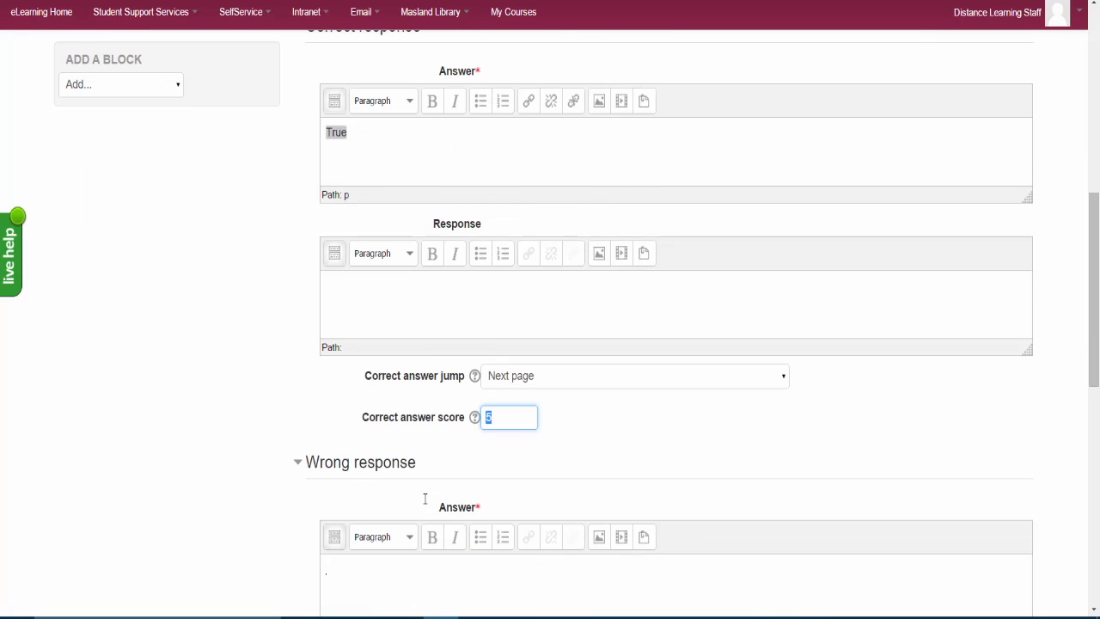
{"action": "scroll", "coordinate": [425, 499], "scroll_direction": "down", "scroll_amount": 2}
{"action": "left_click", "coordinate": [366, 508]}
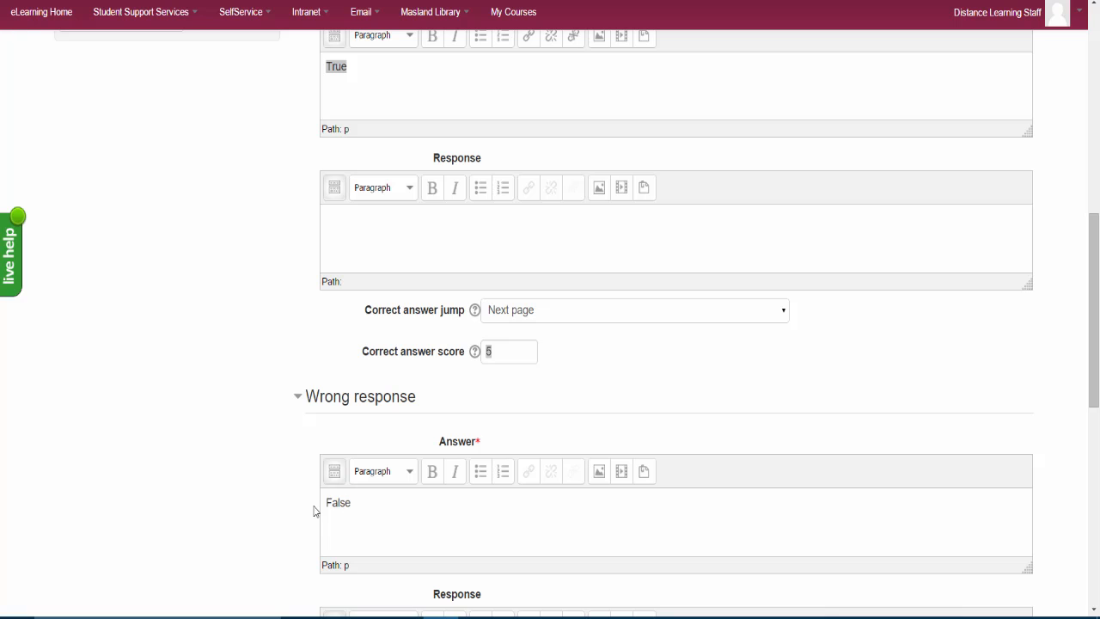
{"action": "scroll", "coordinate": [542, 469], "scroll_direction": "down", "scroll_amount": 3}
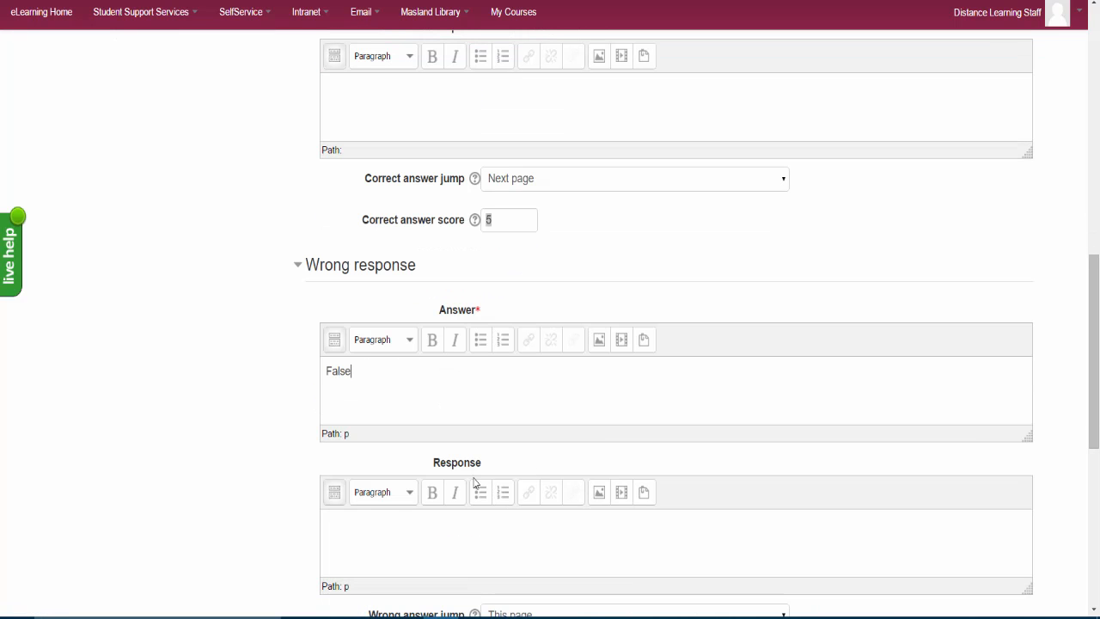
{"action": "scroll", "coordinate": [441, 525], "scroll_direction": "down", "scroll_amount": 3}
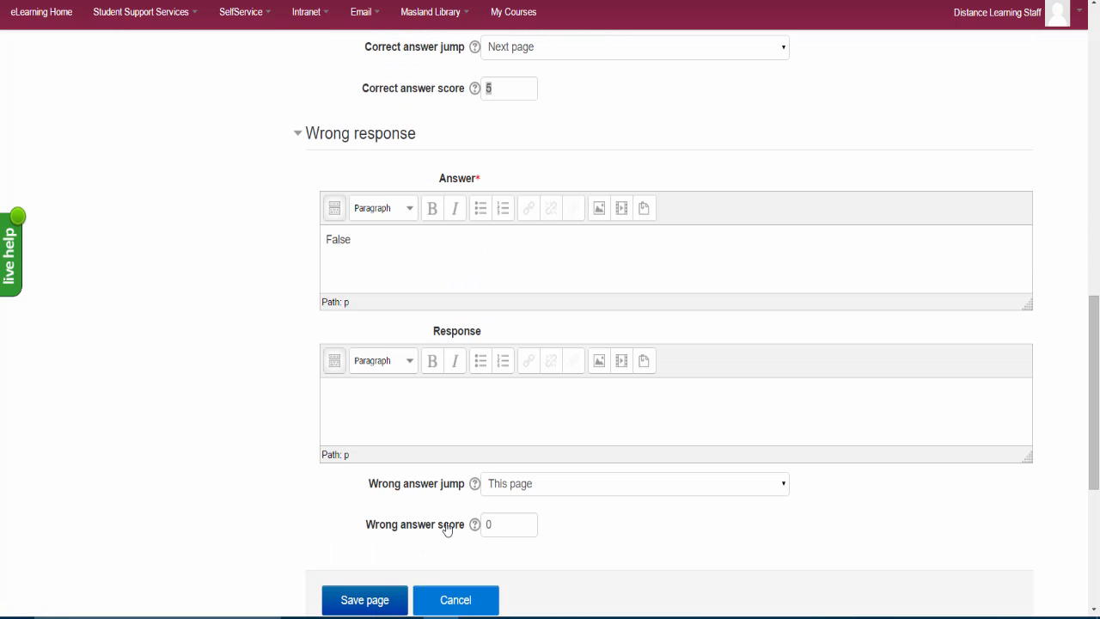
Set the wrong answer jump to Next page with a score of 0, and save the question page.
{"action": "left_click", "coordinate": [532, 496]}
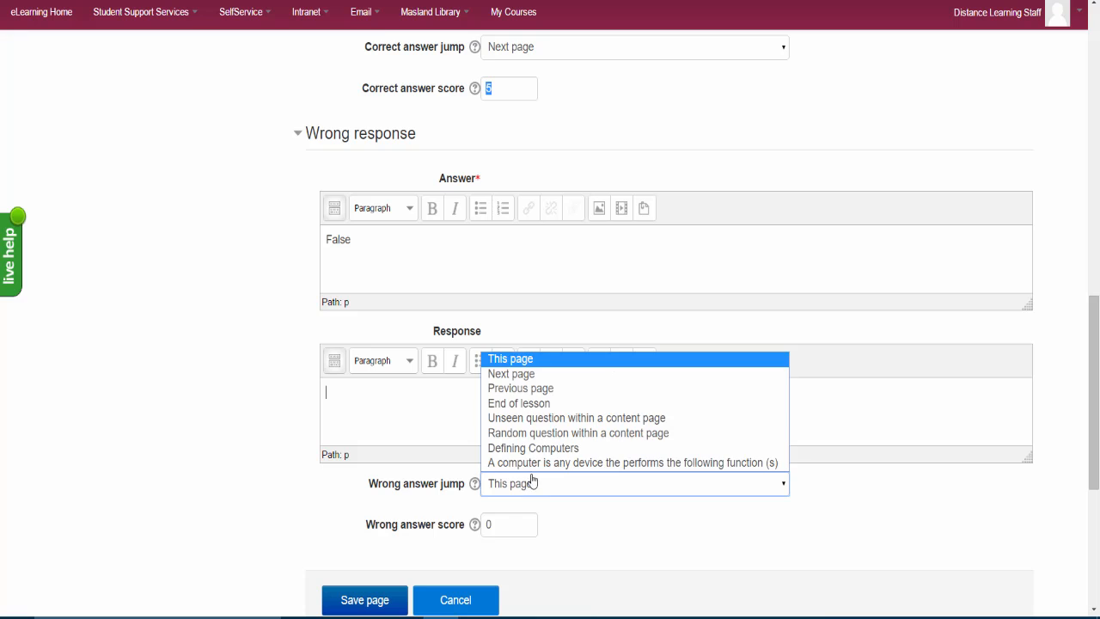
{"action": "left_click", "coordinate": [520, 373]}
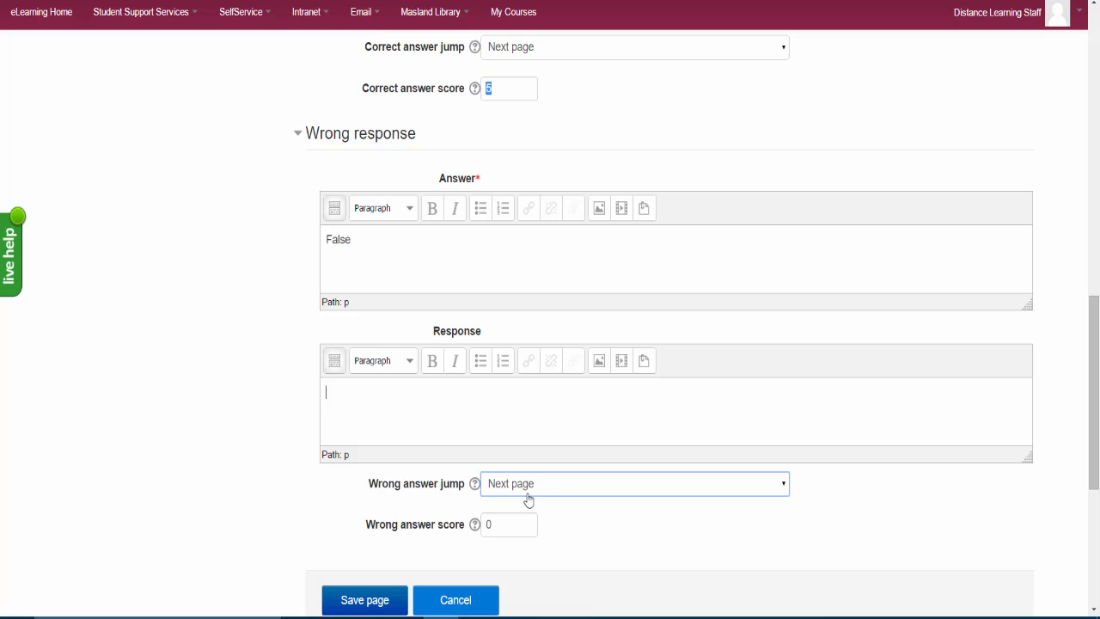
{"action": "left_click", "coordinate": [504, 526]}
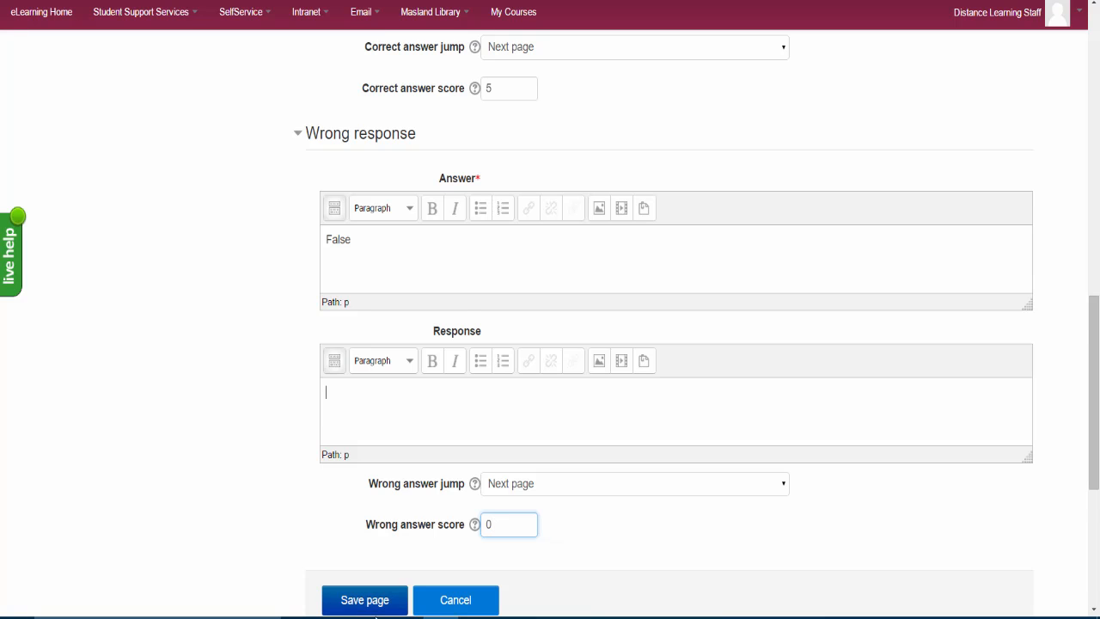
{"action": "scroll", "coordinate": [271, 471], "scroll_direction": "down", "scroll_amount": 3}
{"action": "left_click", "coordinate": [357, 484]}
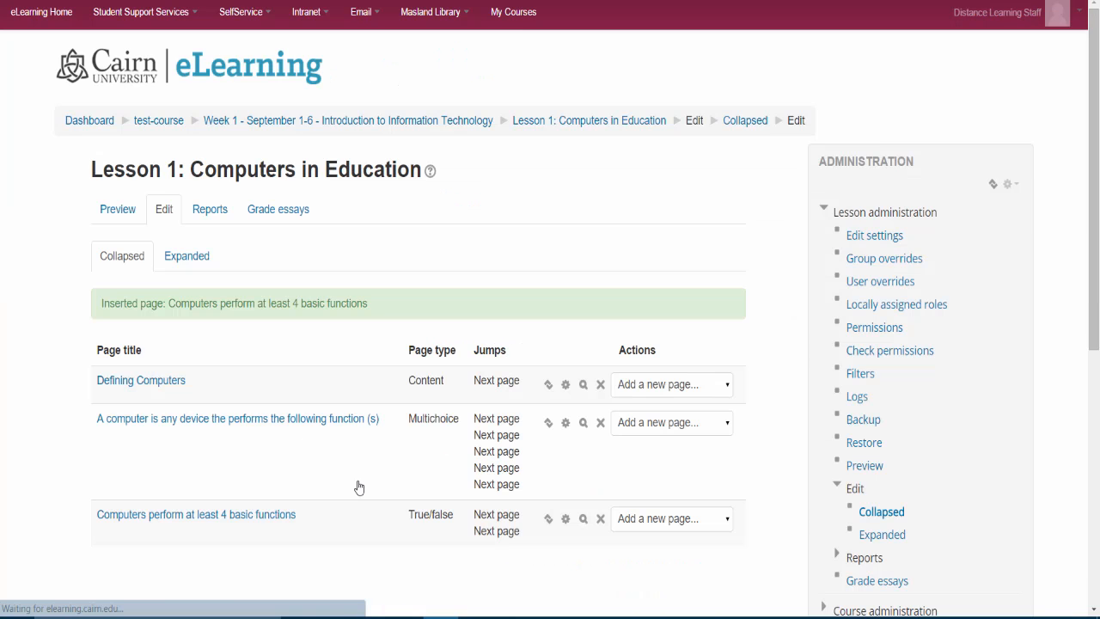
Add an Essay question page after the true/false question "Computers perform at least 4 basic functions".
{"action": "scroll", "coordinate": [356, 484], "scroll_direction": "down", "scroll_amount": 10}
{"action": "scroll", "coordinate": [593, 299], "scroll_direction": "up", "scroll_amount": 3}
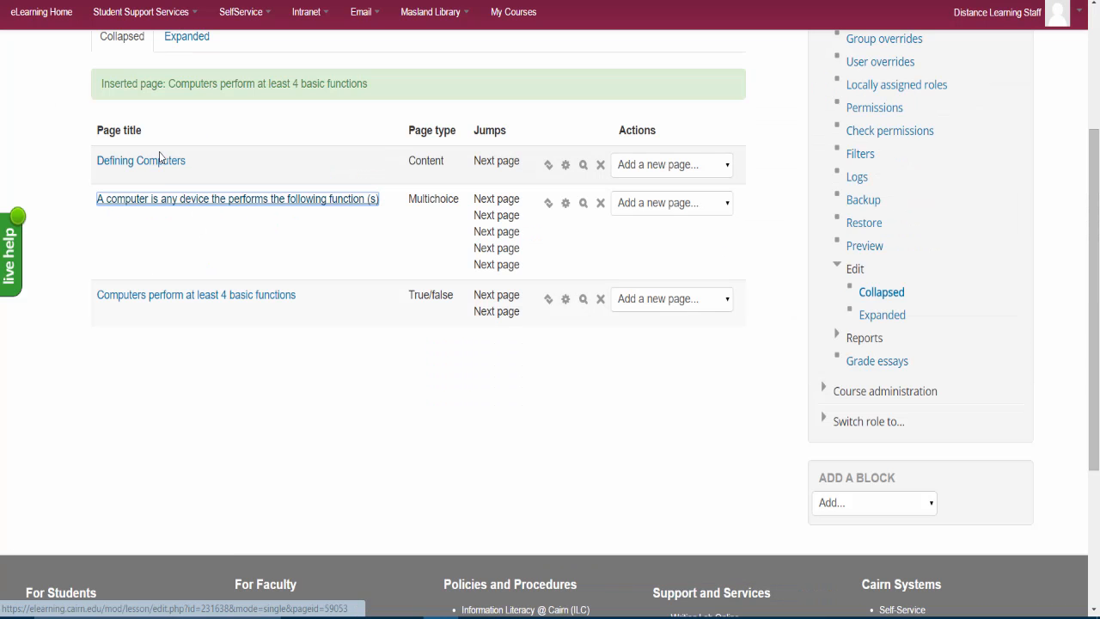
{"action": "left_click", "coordinate": [277, 369]}
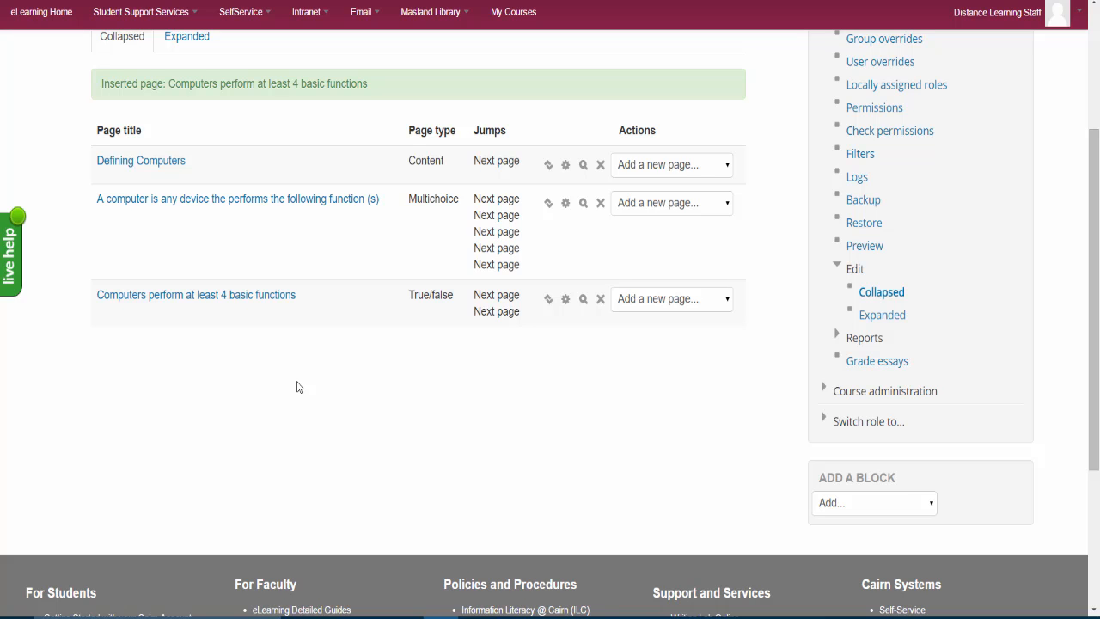
{"action": "left_click", "coordinate": [728, 308]}
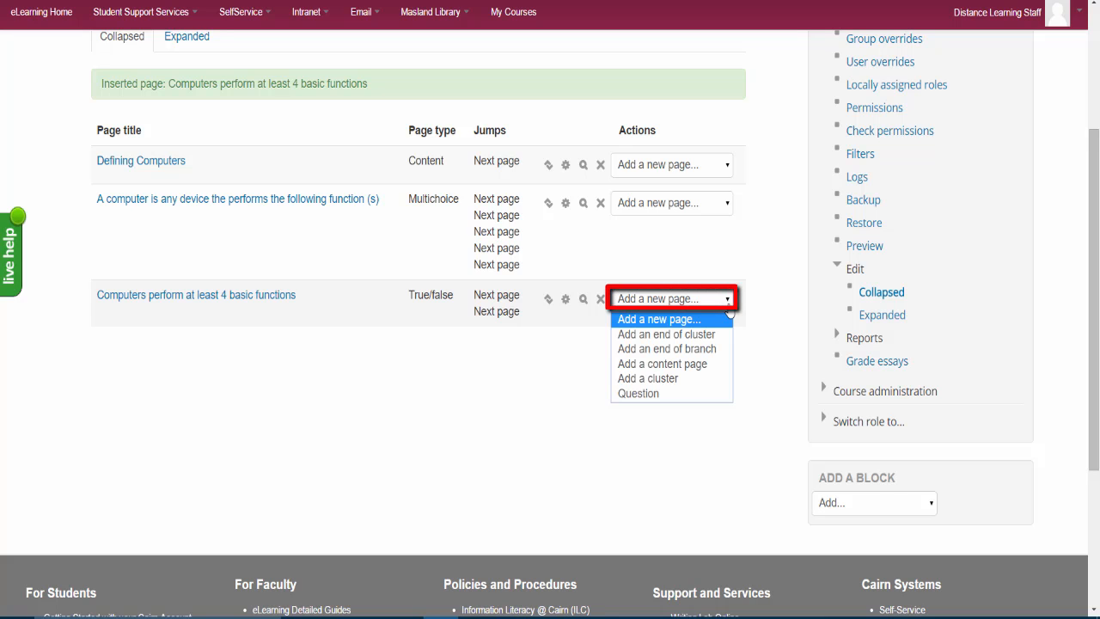
{"action": "left_click", "coordinate": [652, 396]}
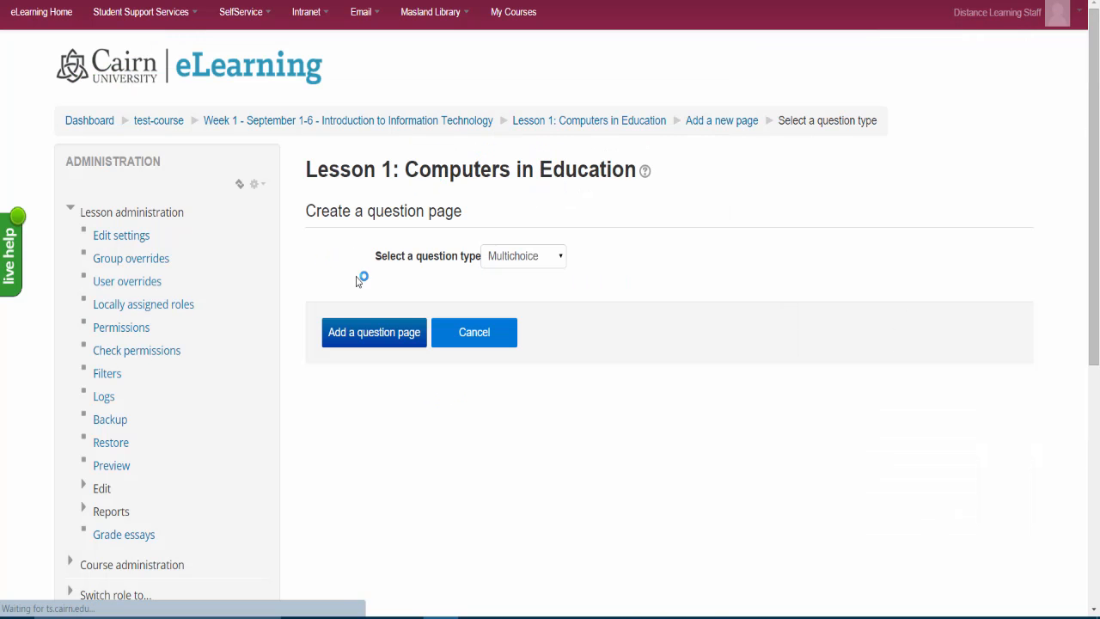
{"action": "left_click", "coordinate": [503, 258]}
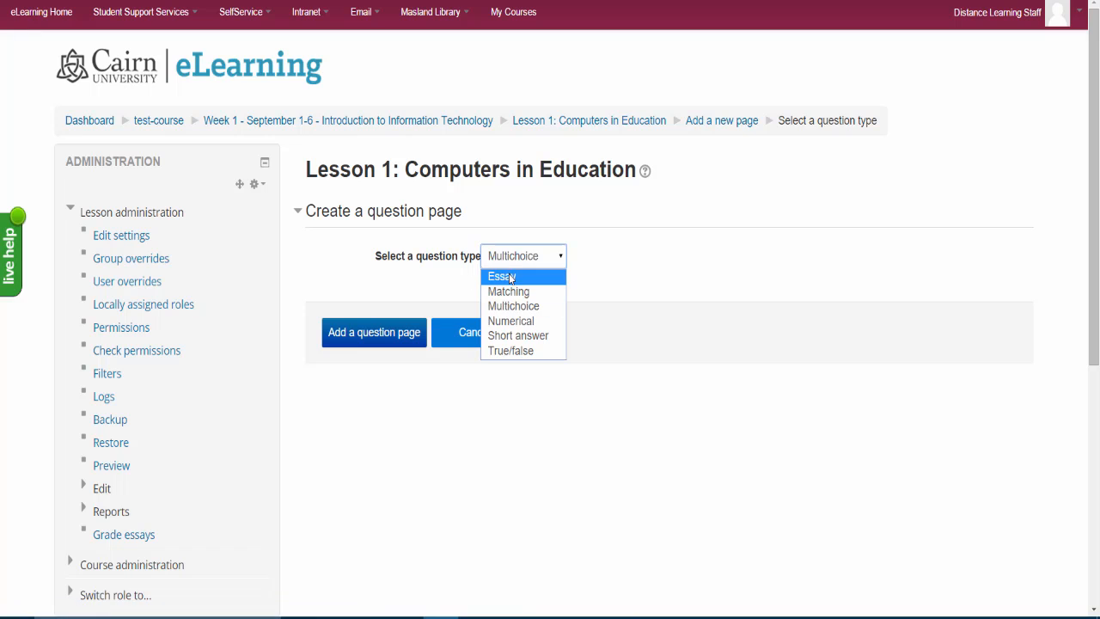
{"action": "left_click", "coordinate": [505, 277]}
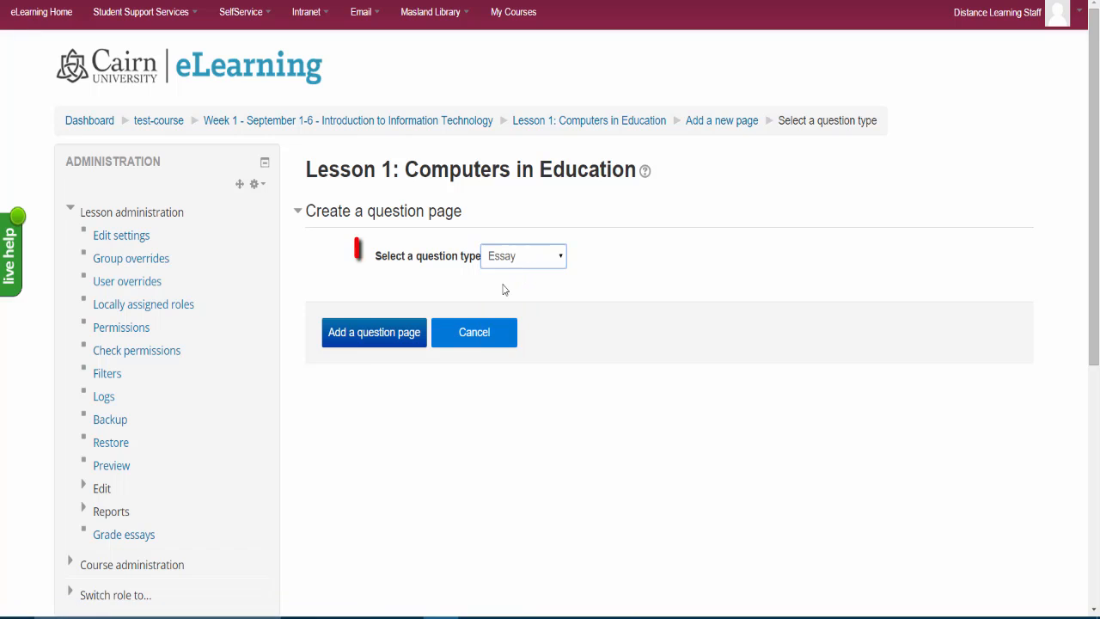
{"action": "left_click", "coordinate": [372, 342]}
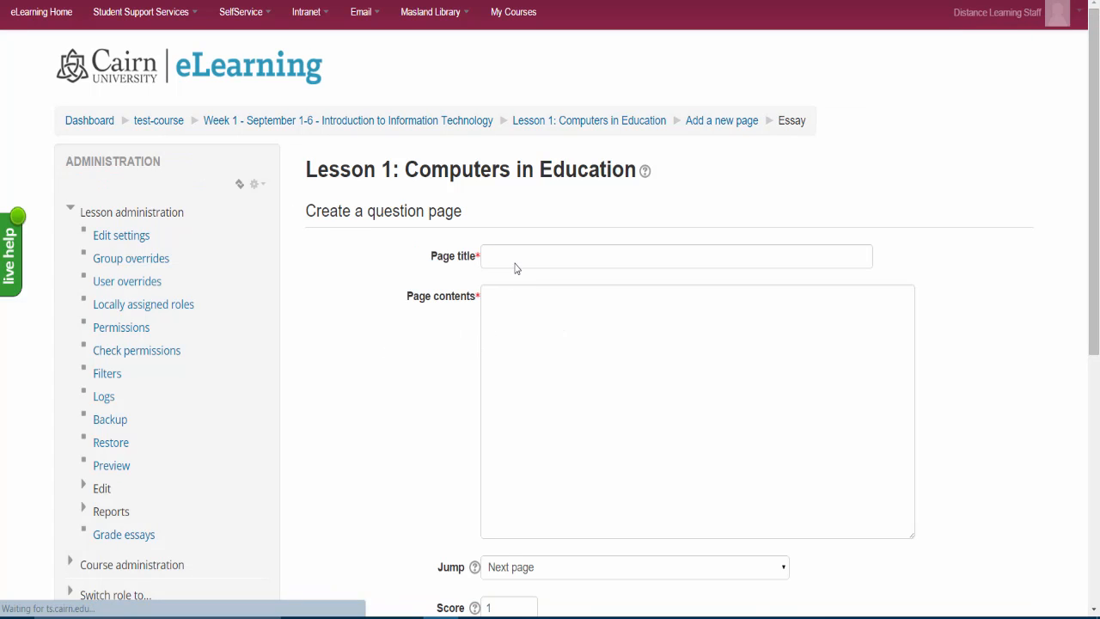
{"action": "left_click", "coordinate": [580, 264]}
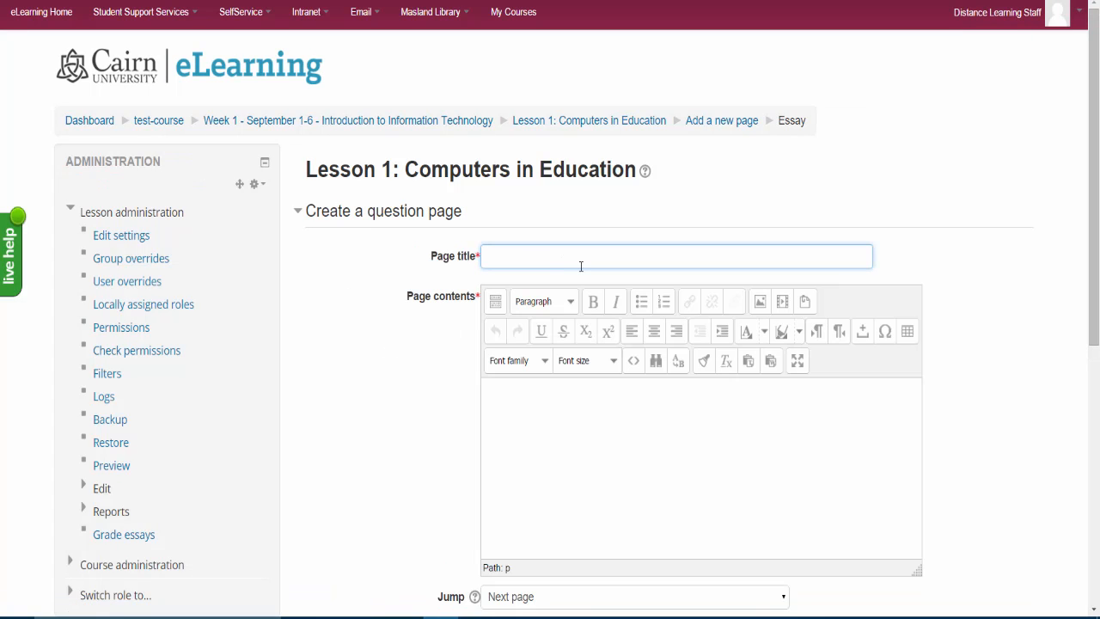
{"action": "type", "text": "How do computers work"}
{"action": "left_click", "coordinate": [616, 446]}
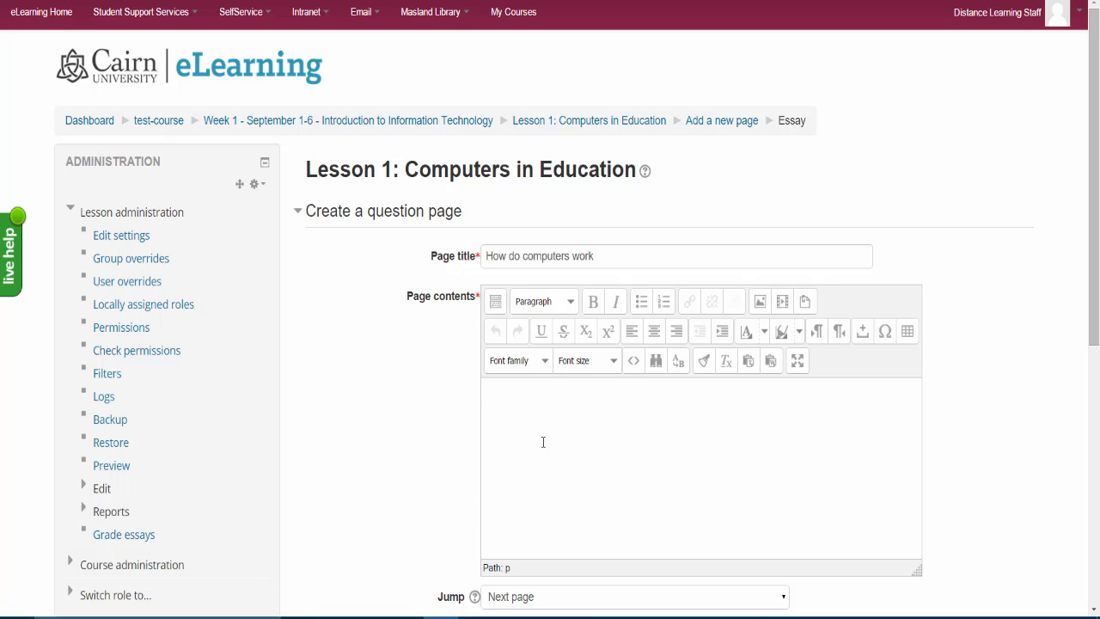
{"action": "type", "text": "Dir"}
{"action": "type", "text": "ections."}
{"action": "type", "text": "ideo:"}
{"action": "type", "text": "https://www.youtube.com/watch?v=AtqjxyV9t1I"}
Turn the video address in the page contents into a hyperlink to the same YouTube URL.
{"action": "left_click_drag", "start_coordinate": [728, 417], "coordinate": [517, 418]}
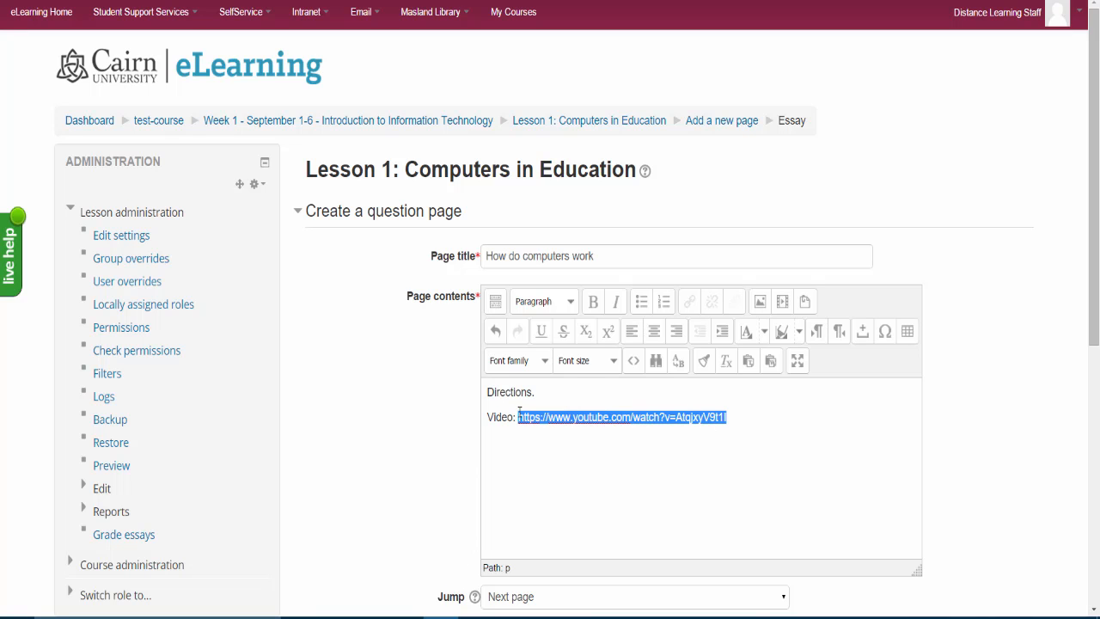
{"action": "left_click", "coordinate": [690, 302]}
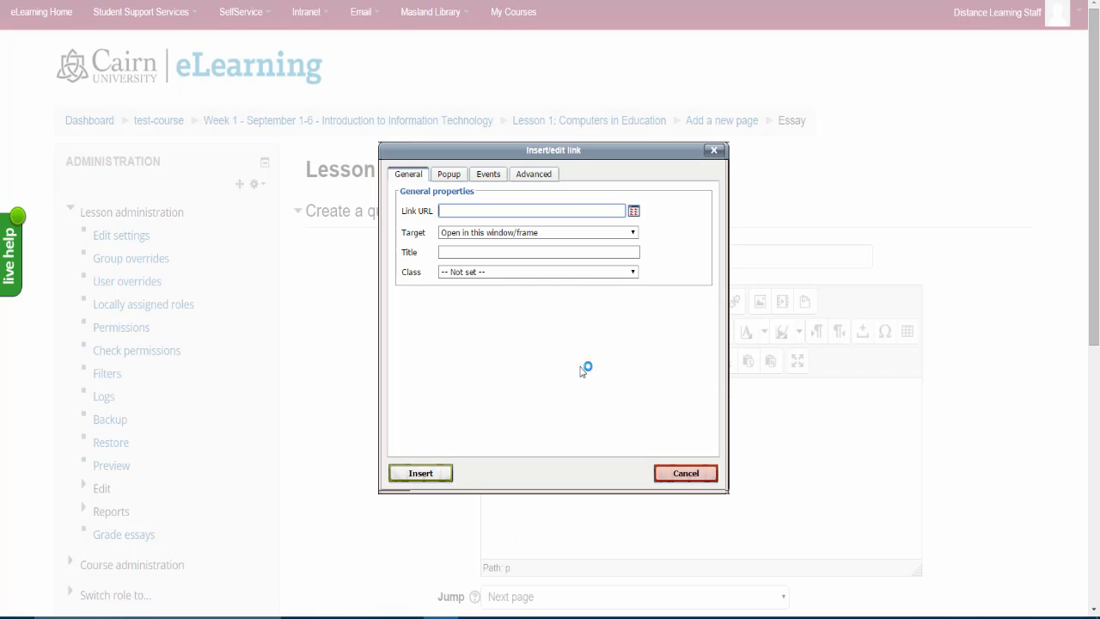
{"action": "left_click", "coordinate": [438, 474]}
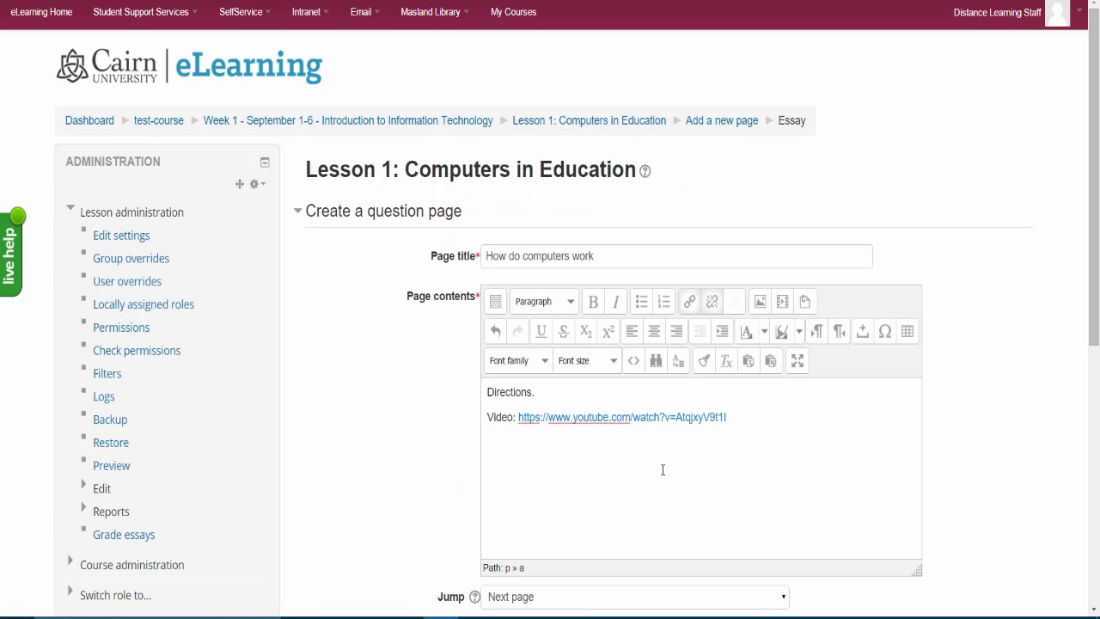
Below the video, add "After you watch the video, answer the following question in the box below:" and the question about a computer's 4 basic functions.
{"action": "key", "text": "Return"}
{"action": "key", "text": "Return"}
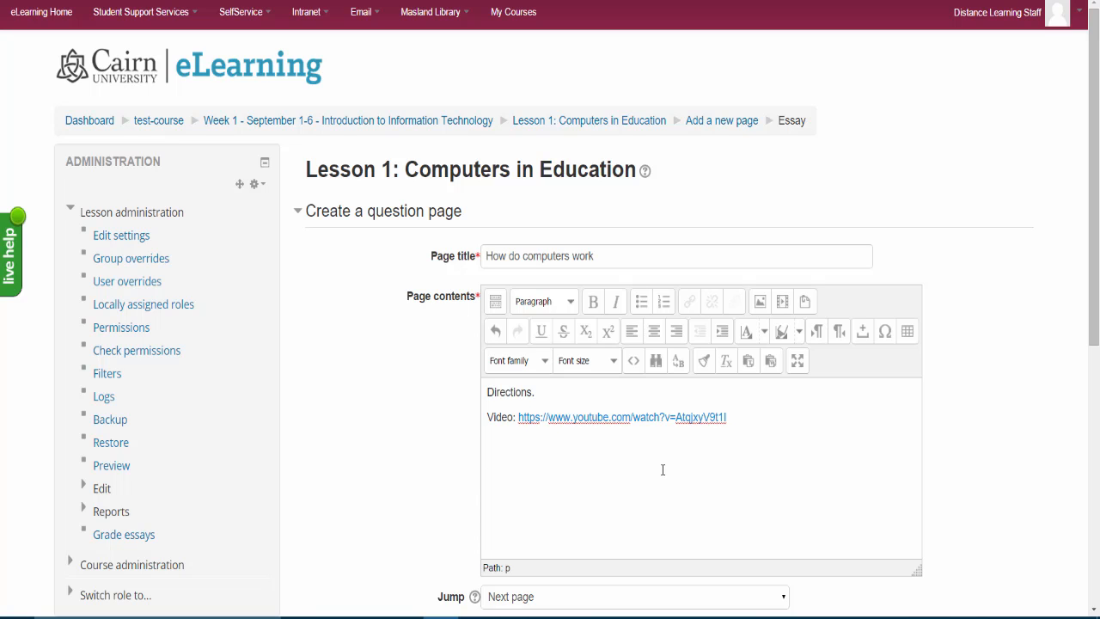
{"action": "type", "text": "After you watc"}
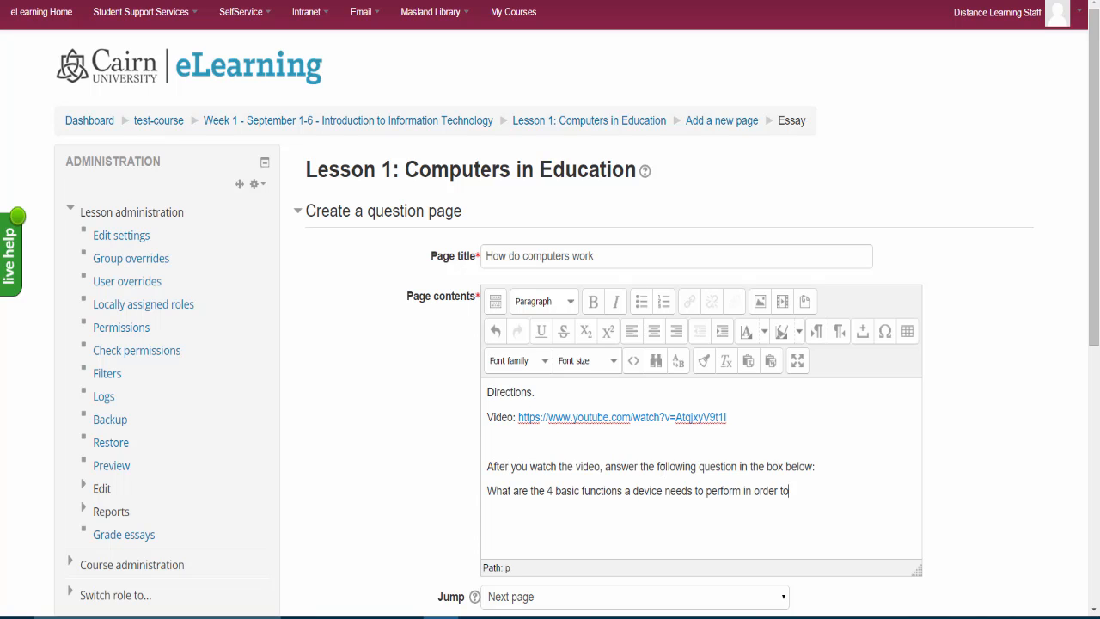
{"action": "type", "text": "be considered a computer?"}
Make the question "What are the 4 basic functions a device needs to perform in order to be considered a computer?" bold.
{"action": "left_click_drag", "start_coordinate": [918, 493], "coordinate": [456, 481]}
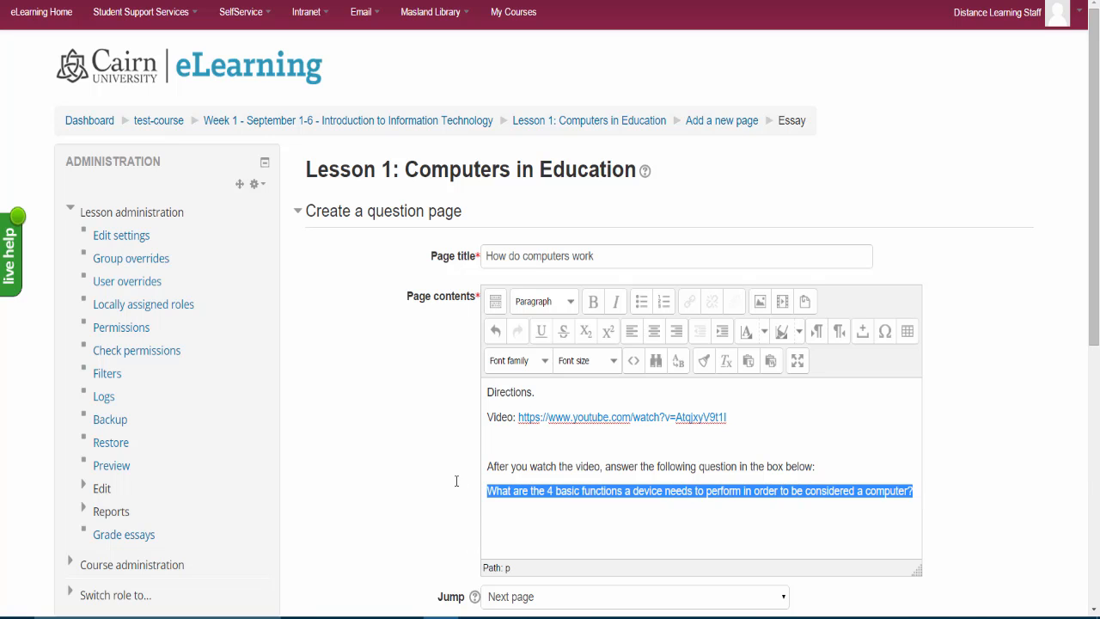
{"action": "left_click", "coordinate": [593, 302]}
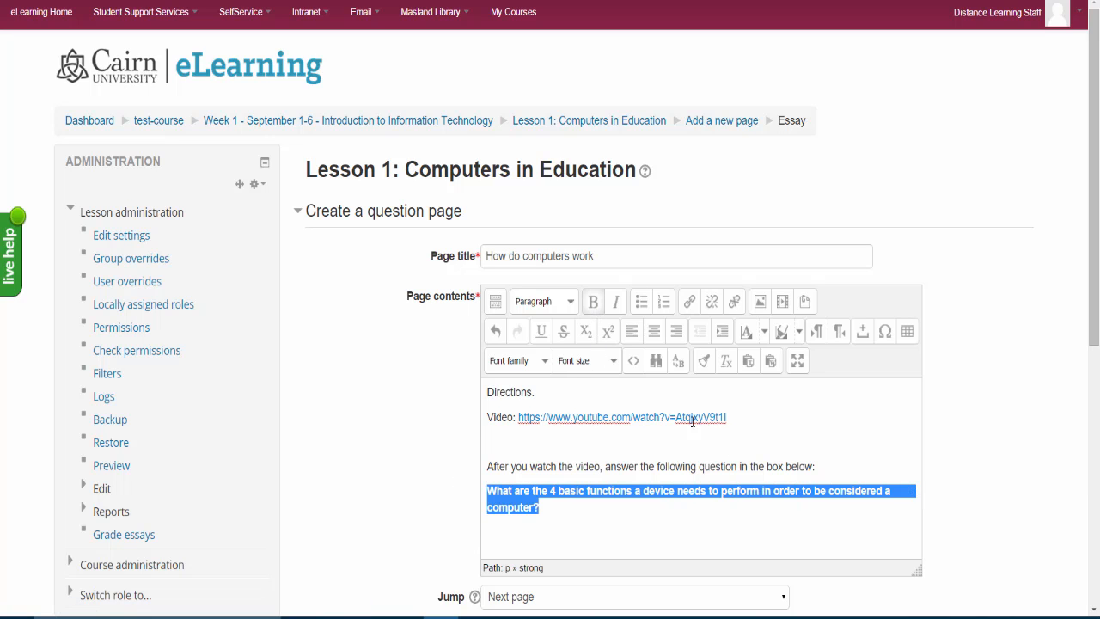
{"action": "left_click", "coordinate": [673, 526]}
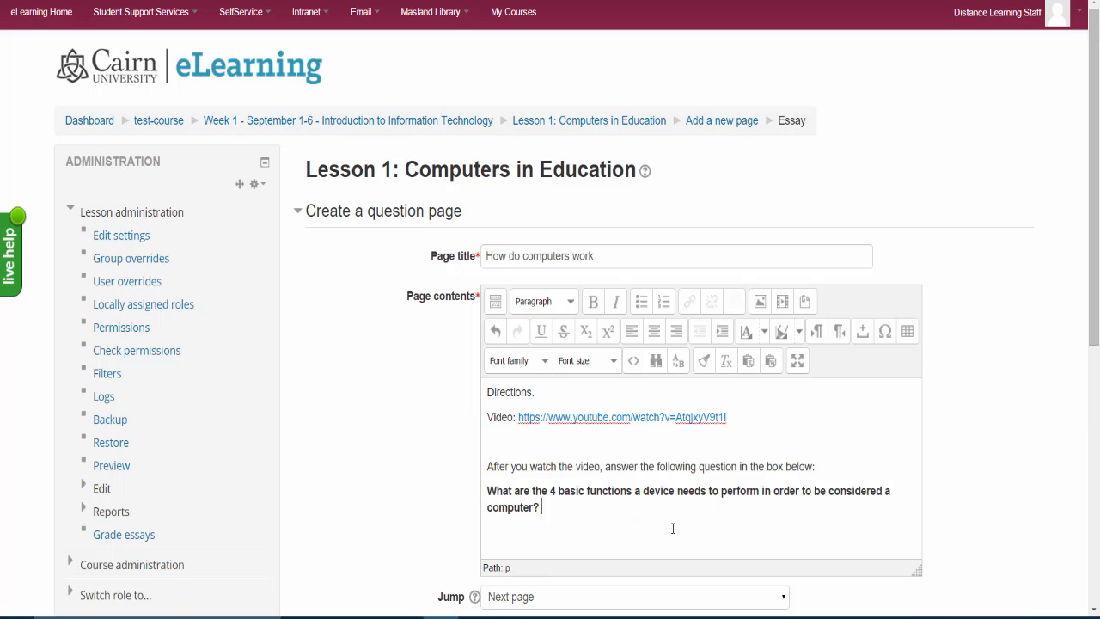
Set the essay question's score to 15.
{"action": "scroll", "coordinate": [664, 532], "scroll_direction": "down", "scroll_amount": 2}
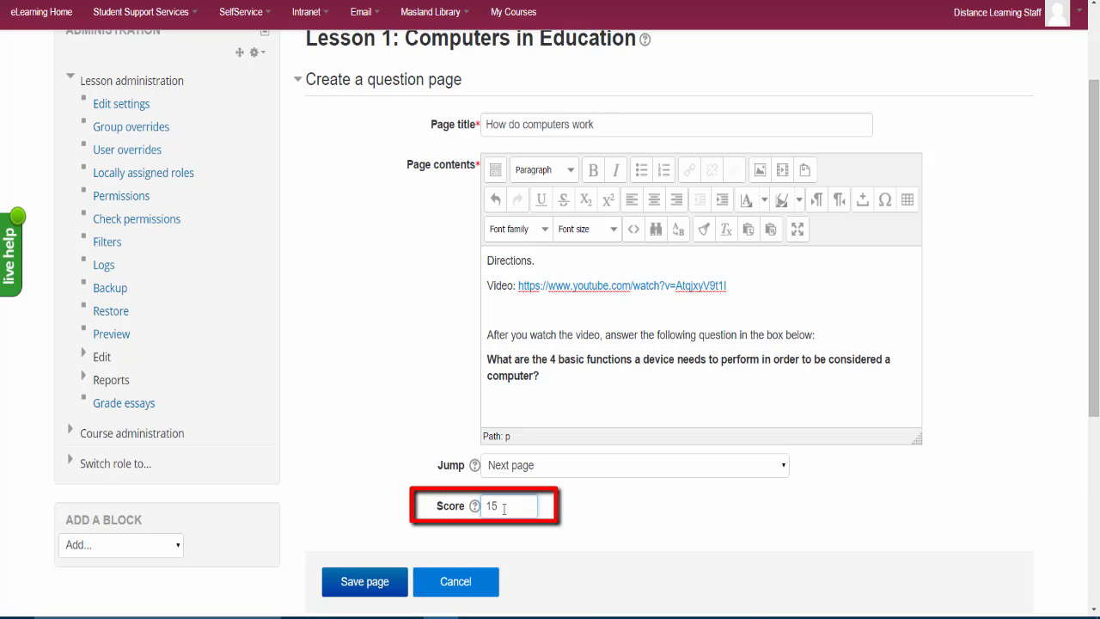
{"action": "left_click", "coordinate": [732, 523]}
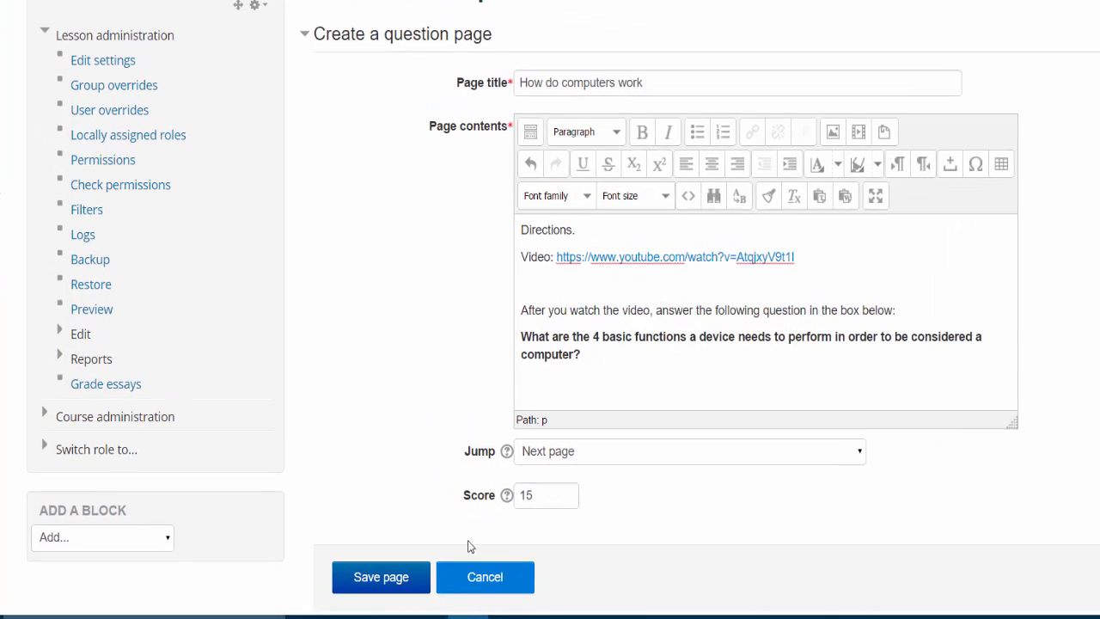
Save the "How do computers work" essay question page and return to the lesson's list of pages.
{"action": "left_click", "coordinate": [409, 582]}
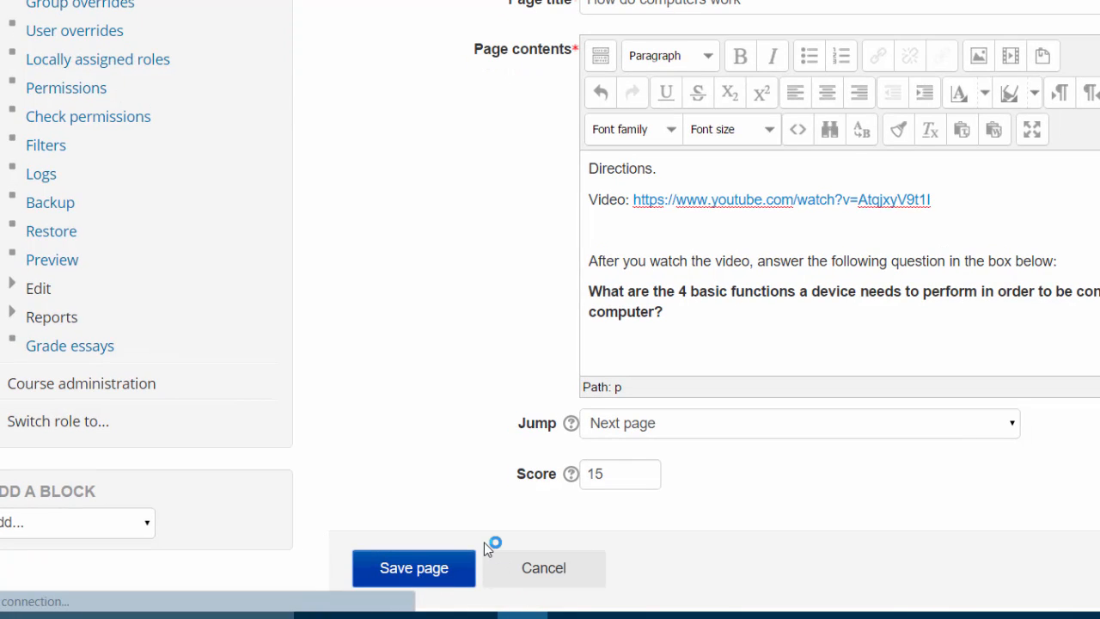
{"action": "scroll", "coordinate": [277, 422], "scroll_direction": "down", "scroll_amount": 6}
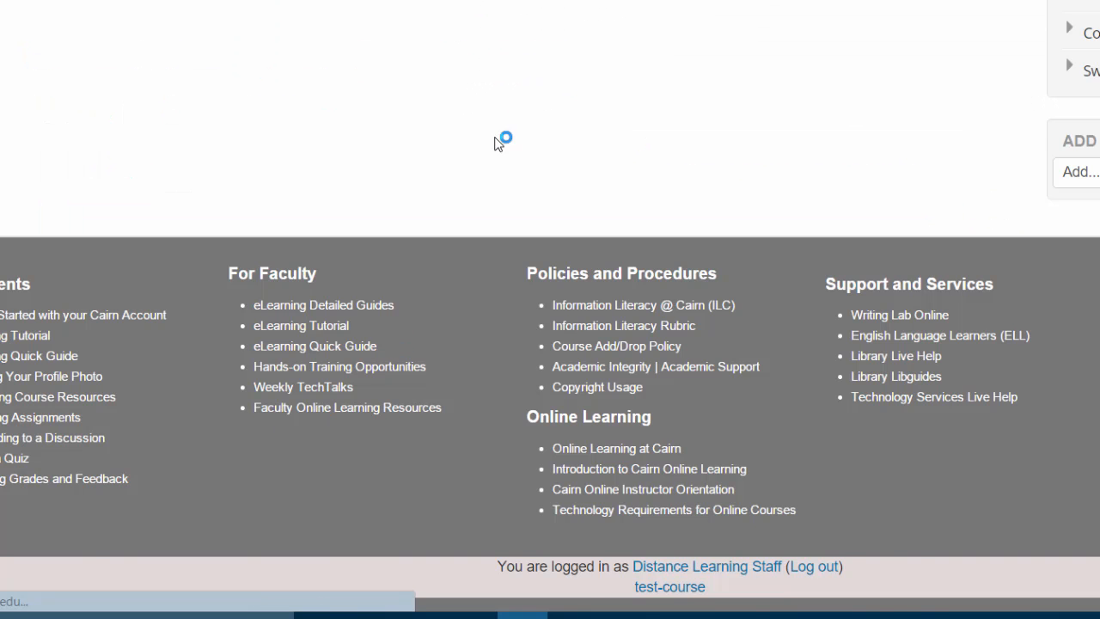
{"action": "scroll", "coordinate": [289, 227], "scroll_direction": "up", "scroll_amount": 3}
{"action": "scroll", "coordinate": [106, 176], "scroll_direction": "up", "scroll_amount": 1}
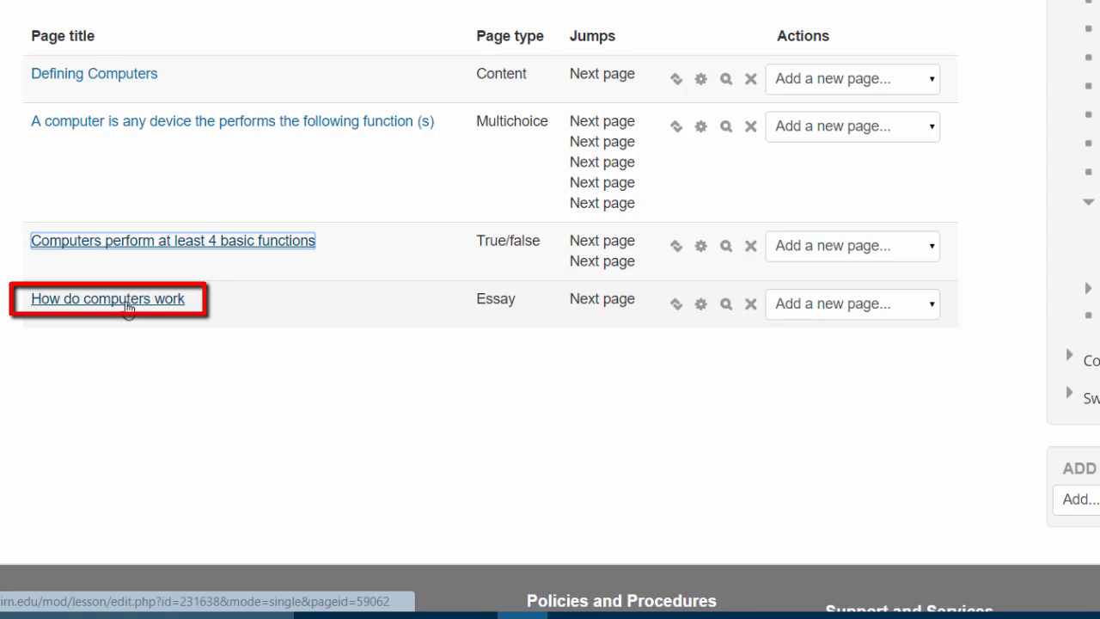
Open the "How do computers work" page and examine its embedded video and essay question.
{"action": "left_click", "coordinate": [126, 307]}
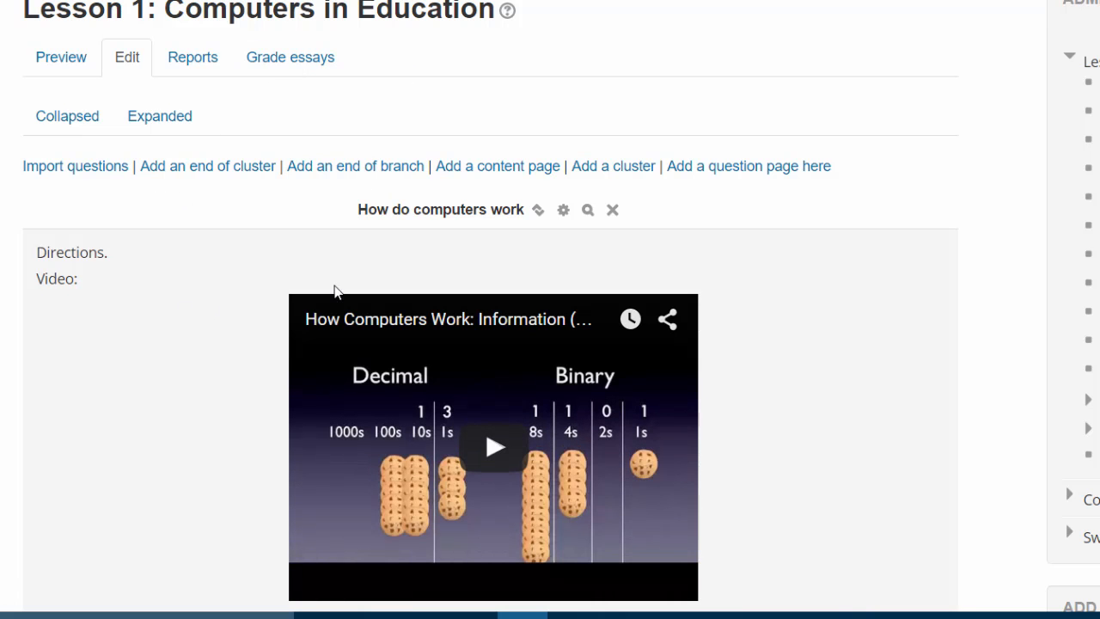
{"action": "scroll", "coordinate": [263, 316], "scroll_direction": "down", "scroll_amount": 3}
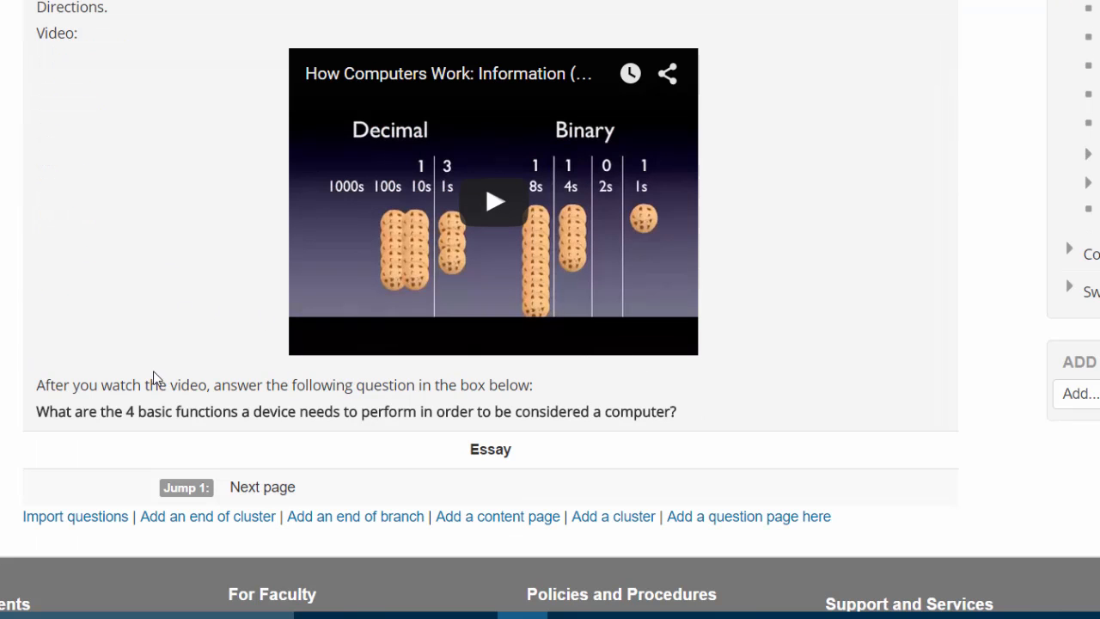
{"action": "scroll", "coordinate": [339, 402], "scroll_direction": "up", "scroll_amount": 3}
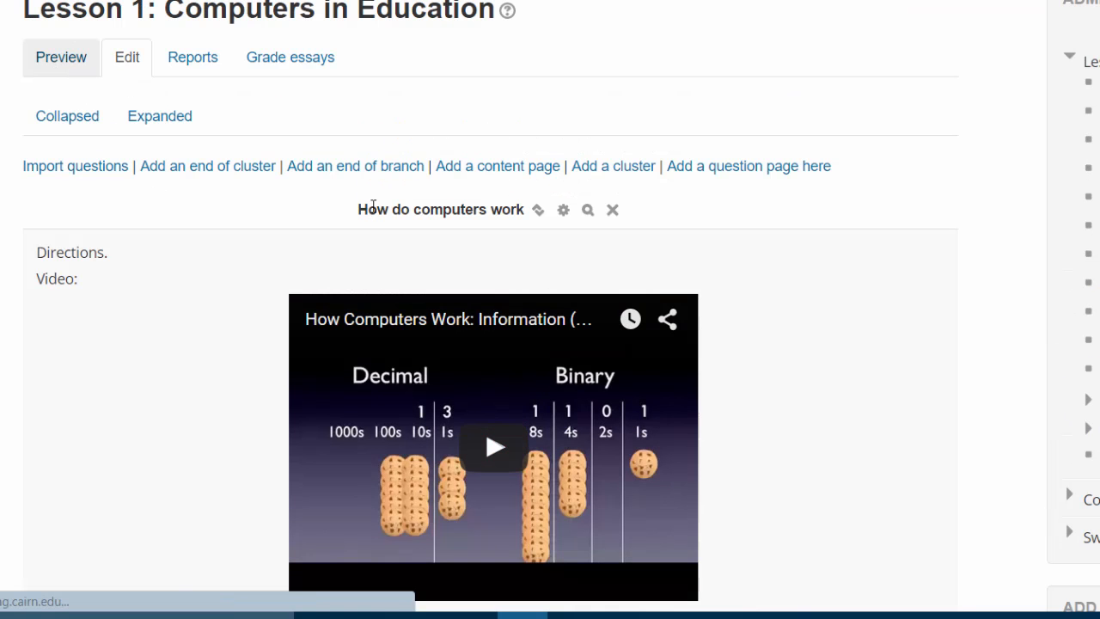
Preview the lesson from the beginning, look over the "Defining Computers" page and continue to its next page.
{"action": "left_click", "coordinate": [61, 57]}
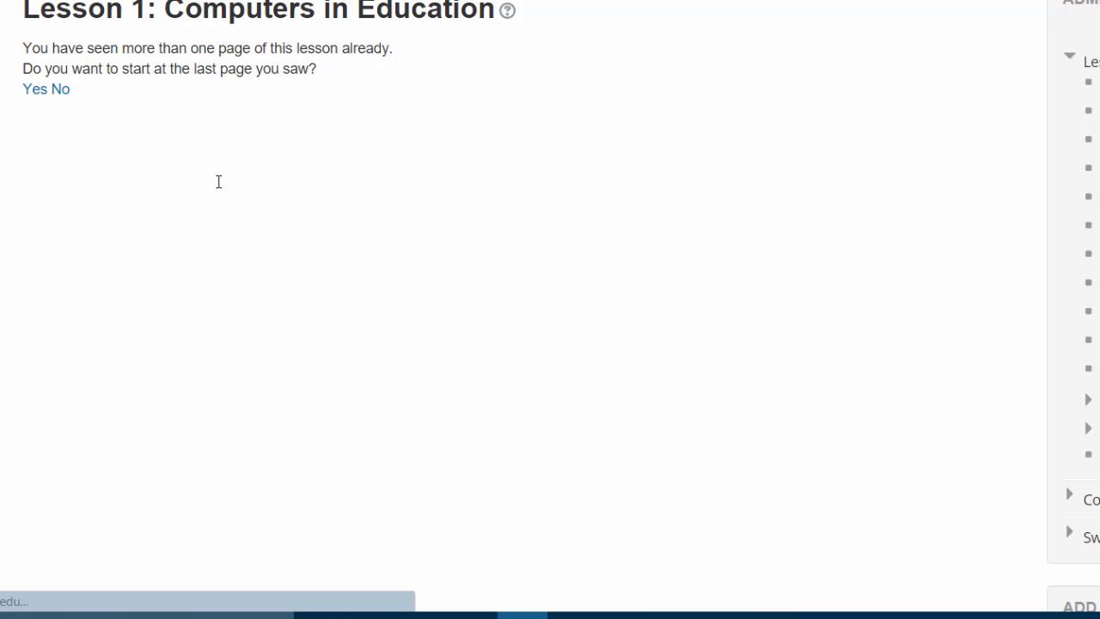
{"action": "left_click", "coordinate": [57, 91]}
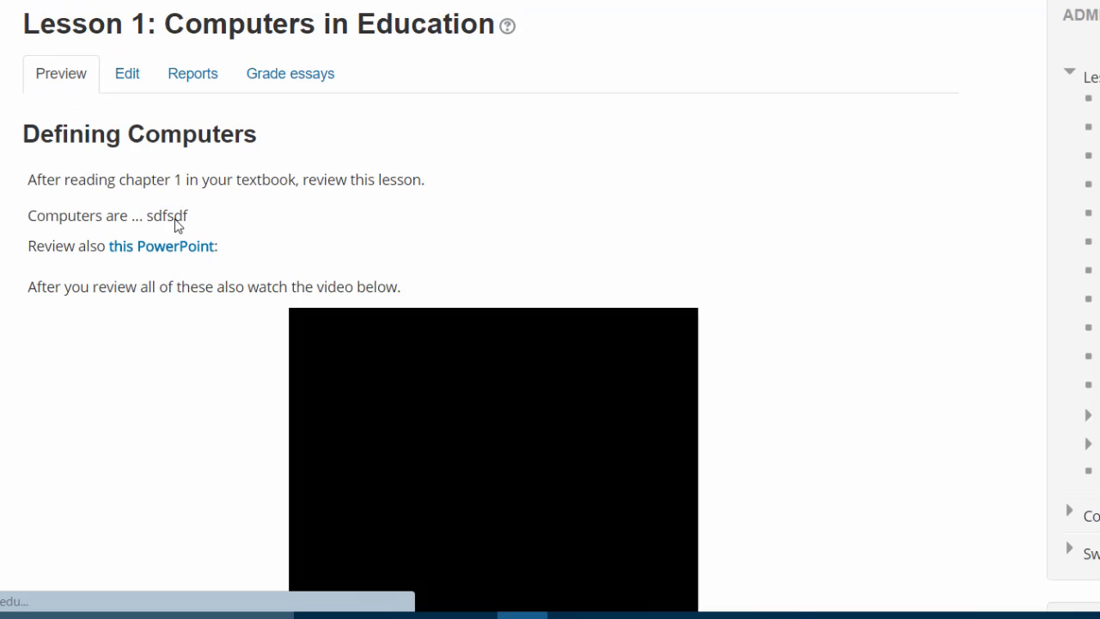
{"action": "scroll", "coordinate": [123, 267], "scroll_direction": "down", "scroll_amount": 3}
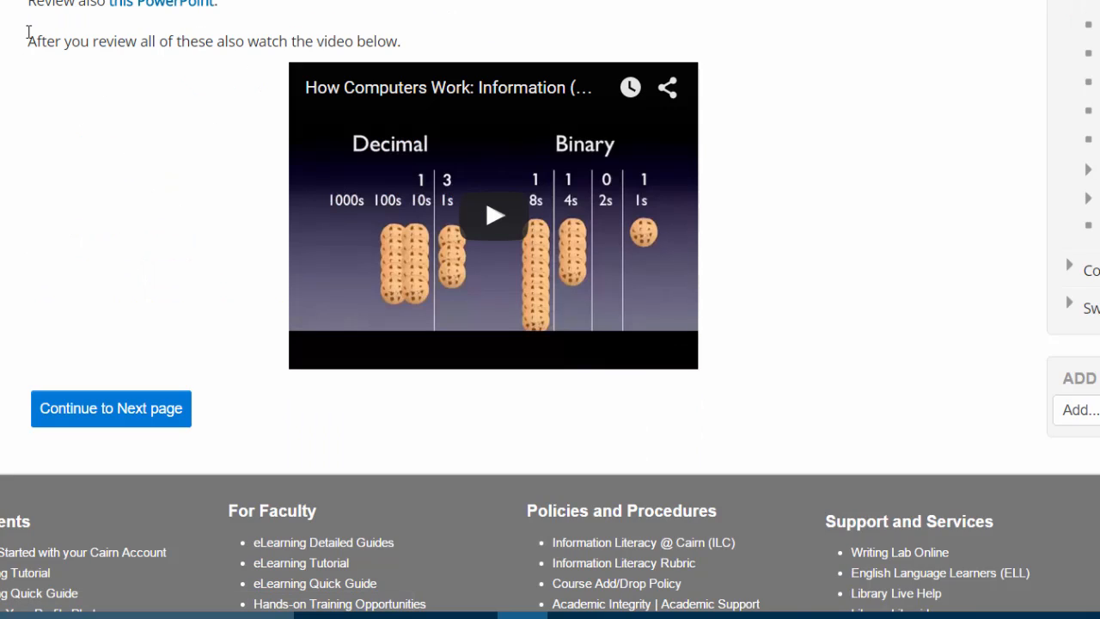
{"action": "scroll", "coordinate": [107, 133], "scroll_direction": "up", "scroll_amount": 2}
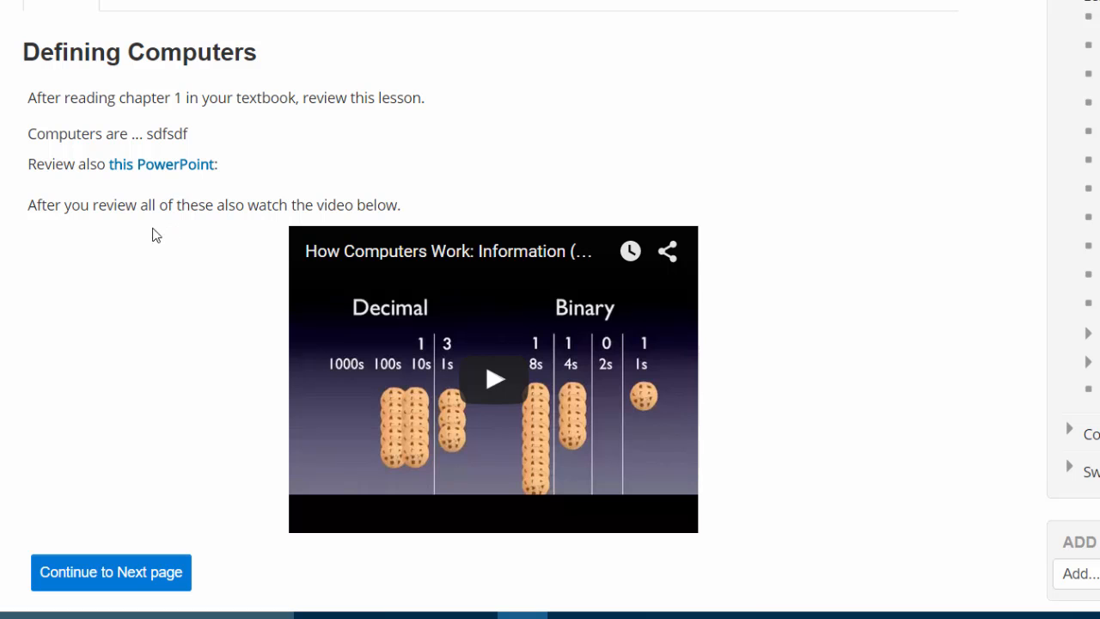
{"action": "left_click", "coordinate": [136, 578]}
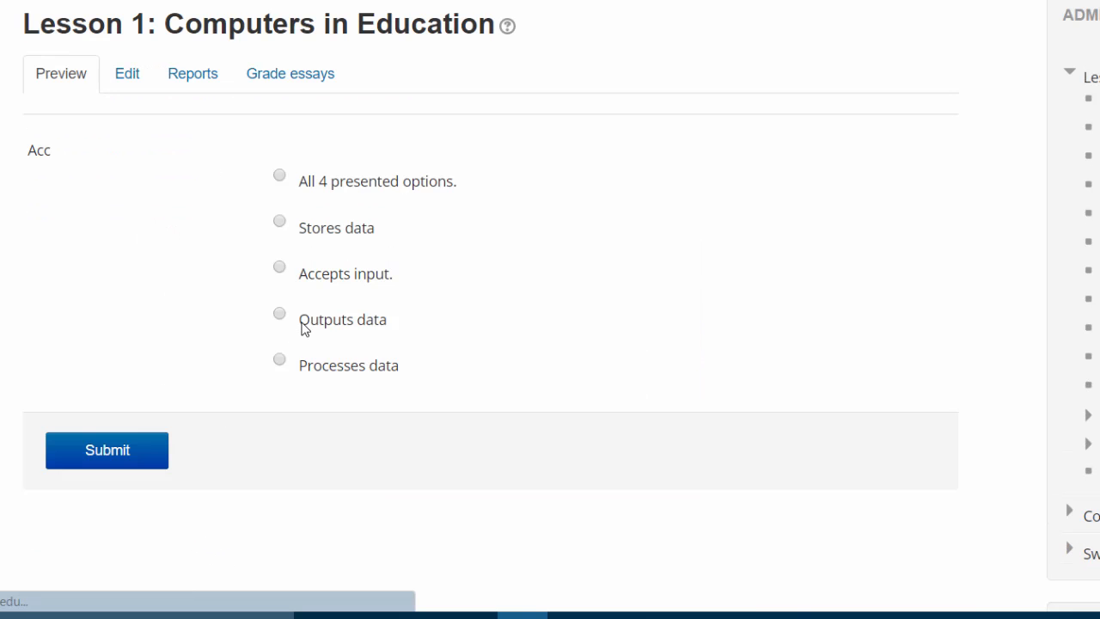
In the preview, answer the multichoice question with "All 4 presented options." and the true/false question with True, submitting each.
{"action": "left_click", "coordinate": [276, 197]}
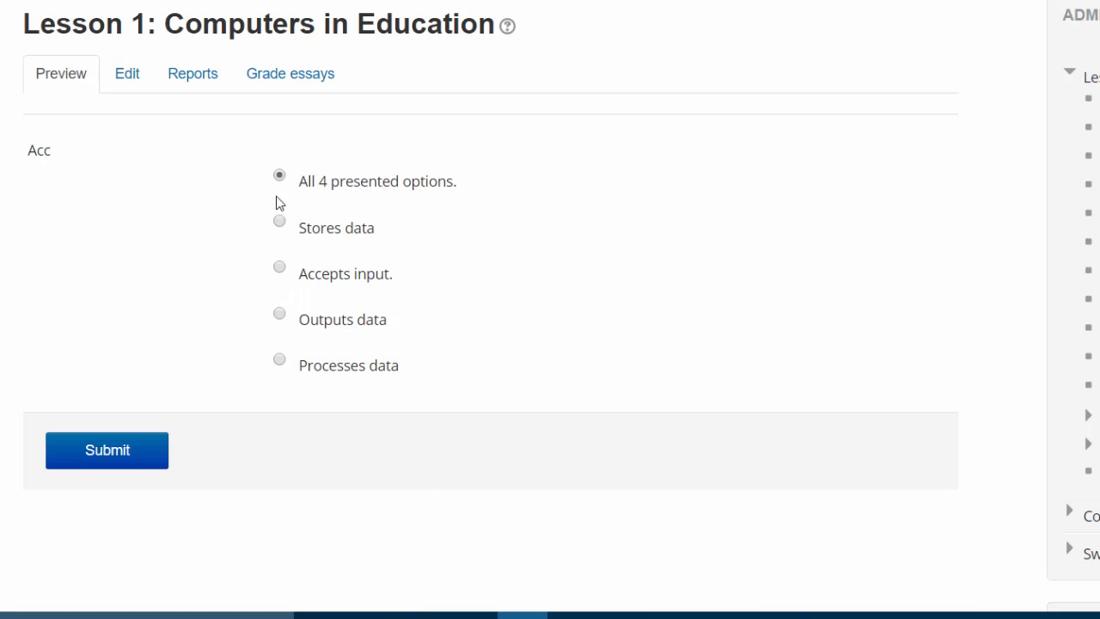
{"action": "left_click", "coordinate": [143, 467]}
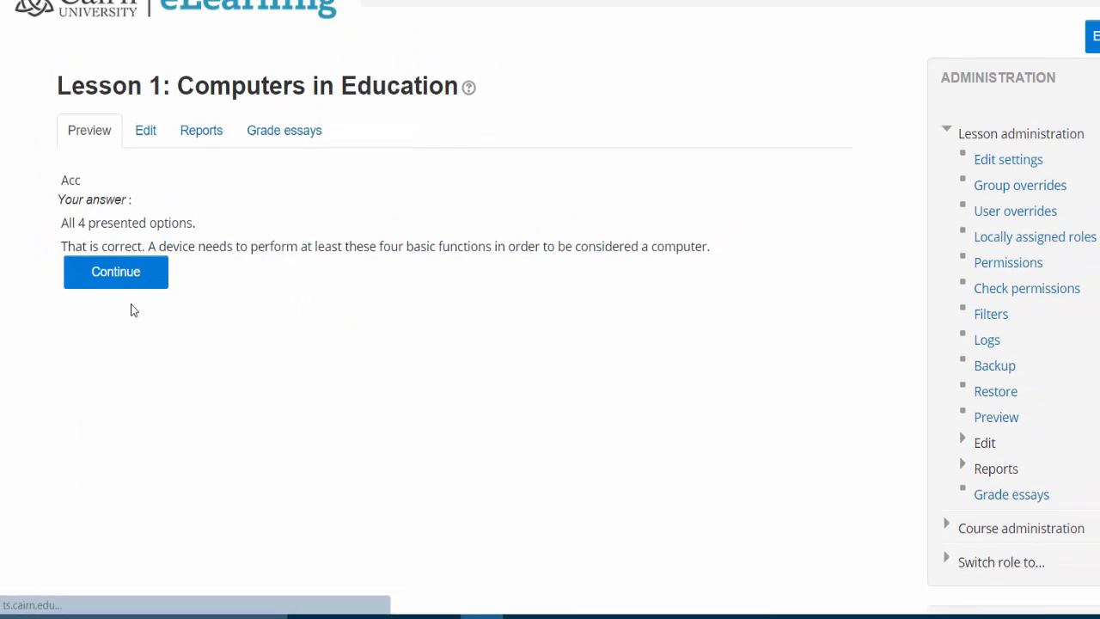
{"action": "left_click", "coordinate": [130, 279]}
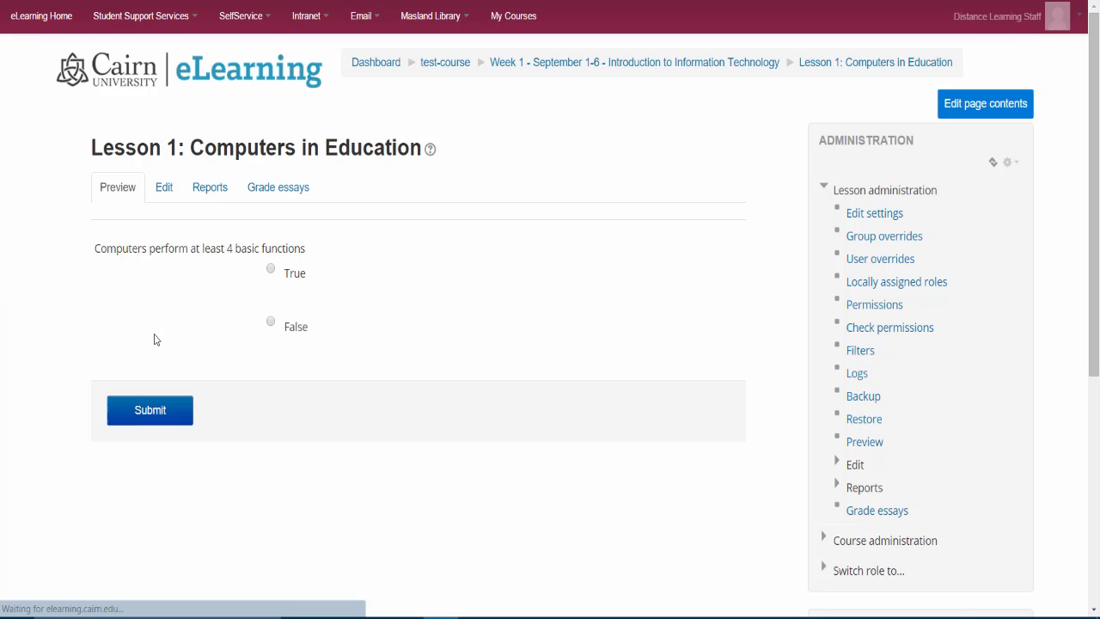
{"action": "left_click", "coordinate": [270, 269]}
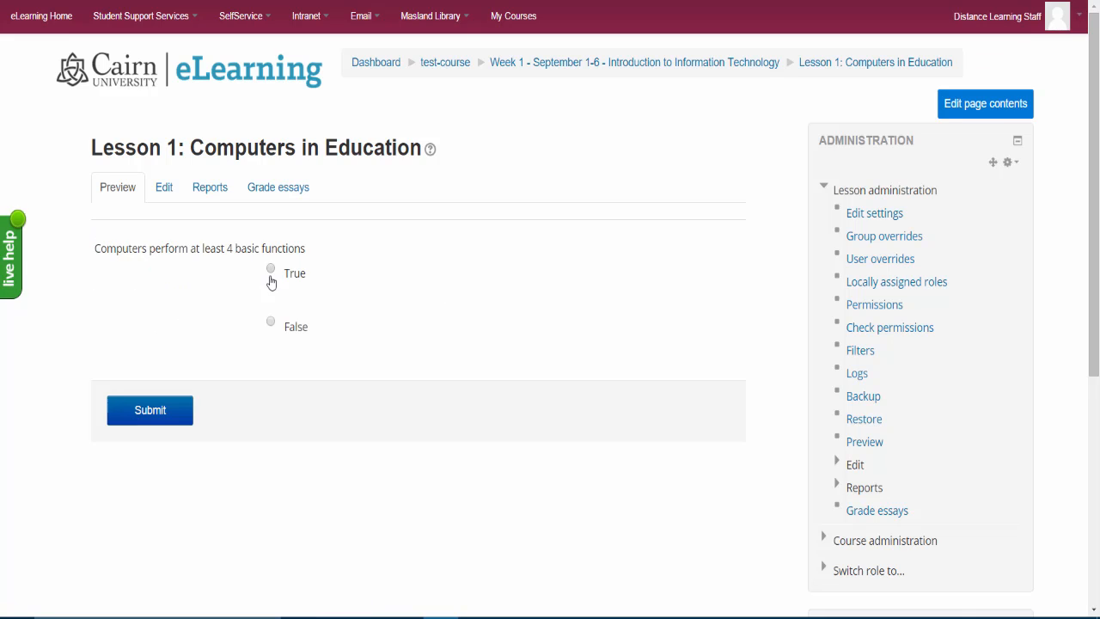
{"action": "left_click", "coordinate": [165, 421]}
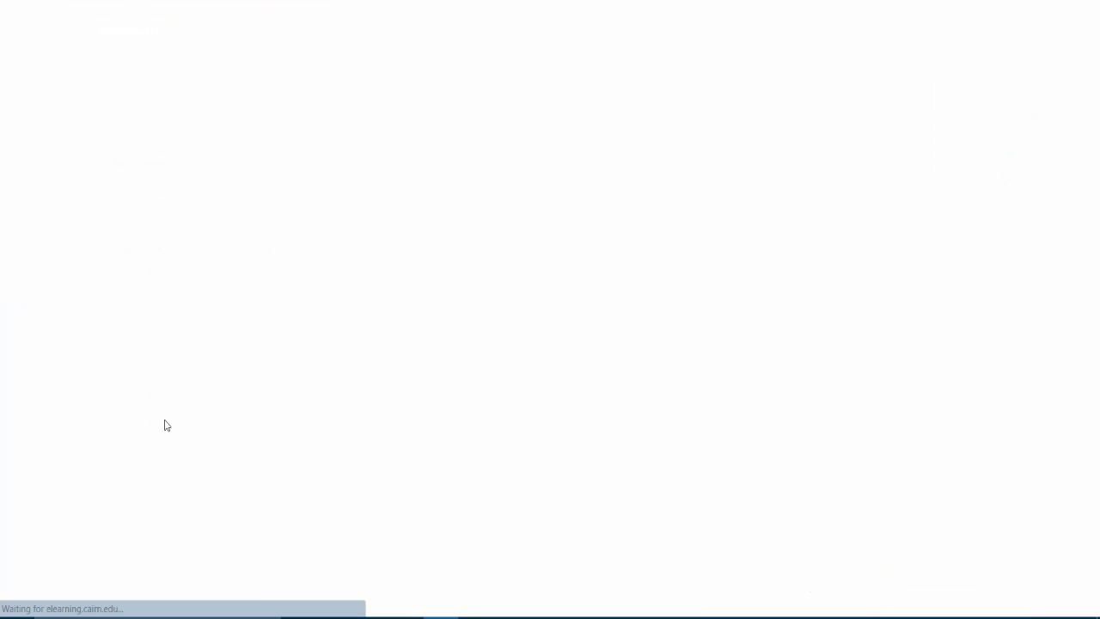
Enter "sdfsfdsfs" as the answer to the essay question on the 4 basic functions and submit it.
{"action": "scroll", "coordinate": [202, 361], "scroll_direction": "down", "scroll_amount": 2}
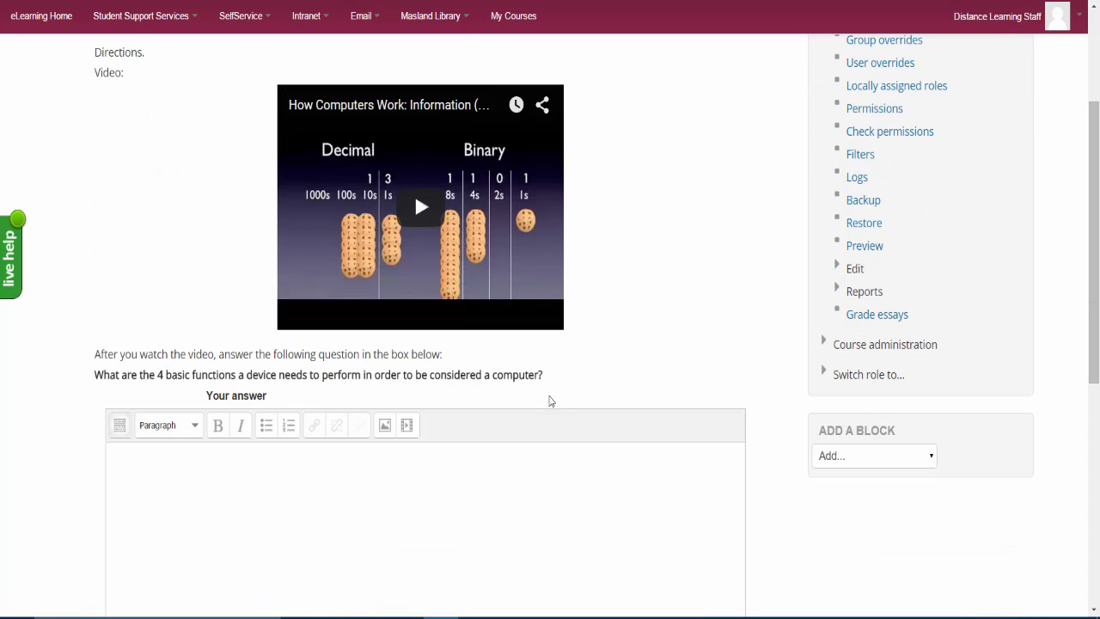
{"action": "left_click_drag", "start_coordinate": [547, 376], "coordinate": [252, 217]}
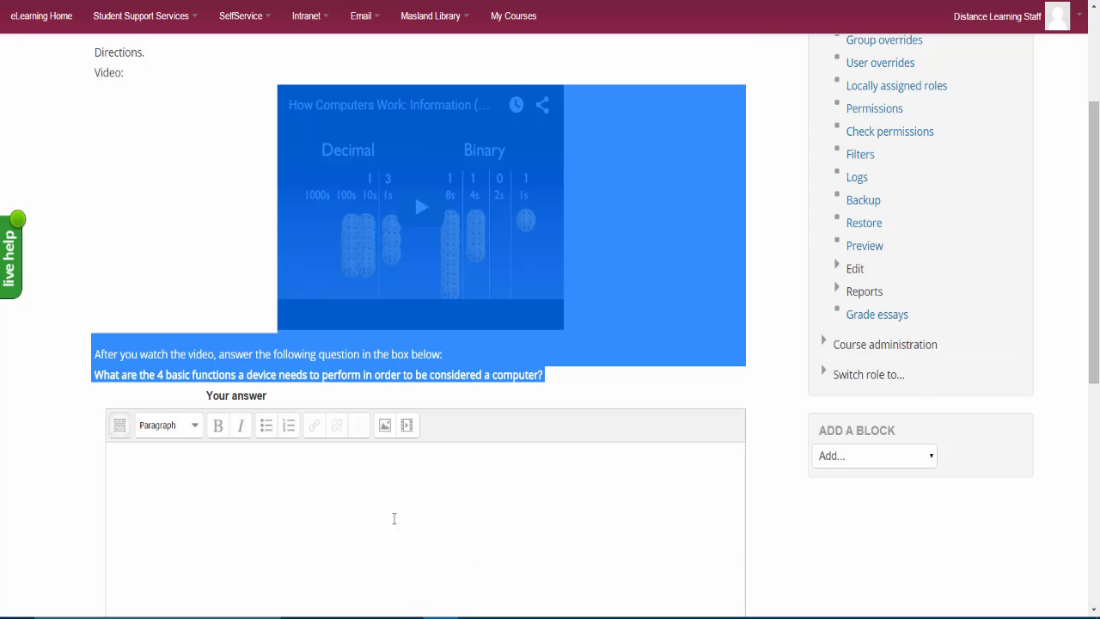
{"action": "scroll", "coordinate": [394, 518], "scroll_direction": "down", "scroll_amount": 1}
{"action": "left_click", "coordinate": [278, 425]}
{"action": "type", "text": "s"}
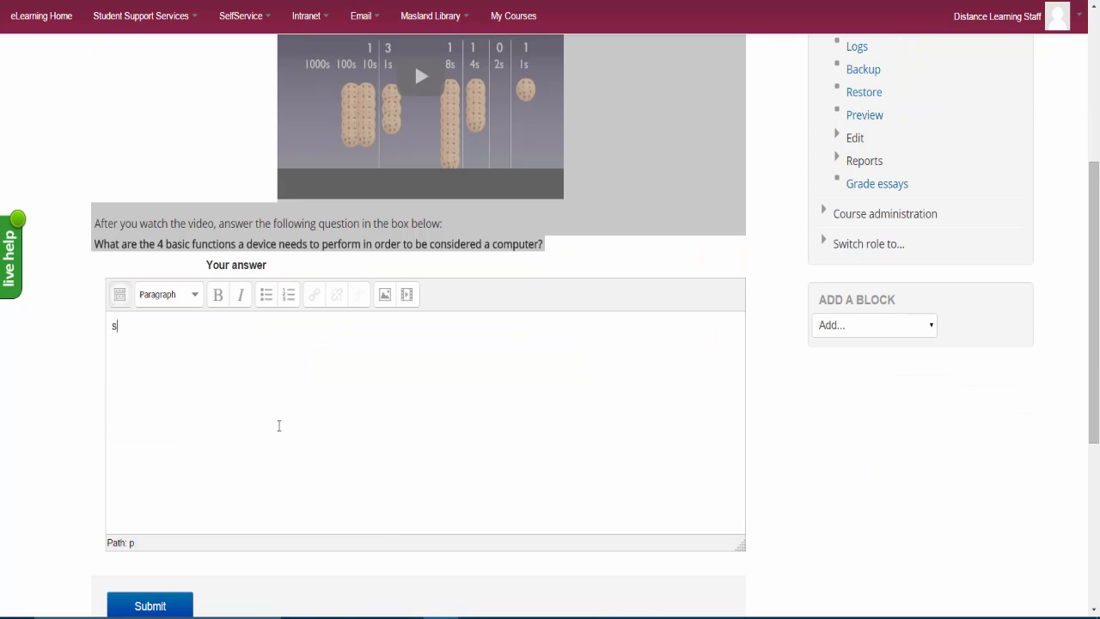
{"action": "type", "text": "dfsfdsfs"}
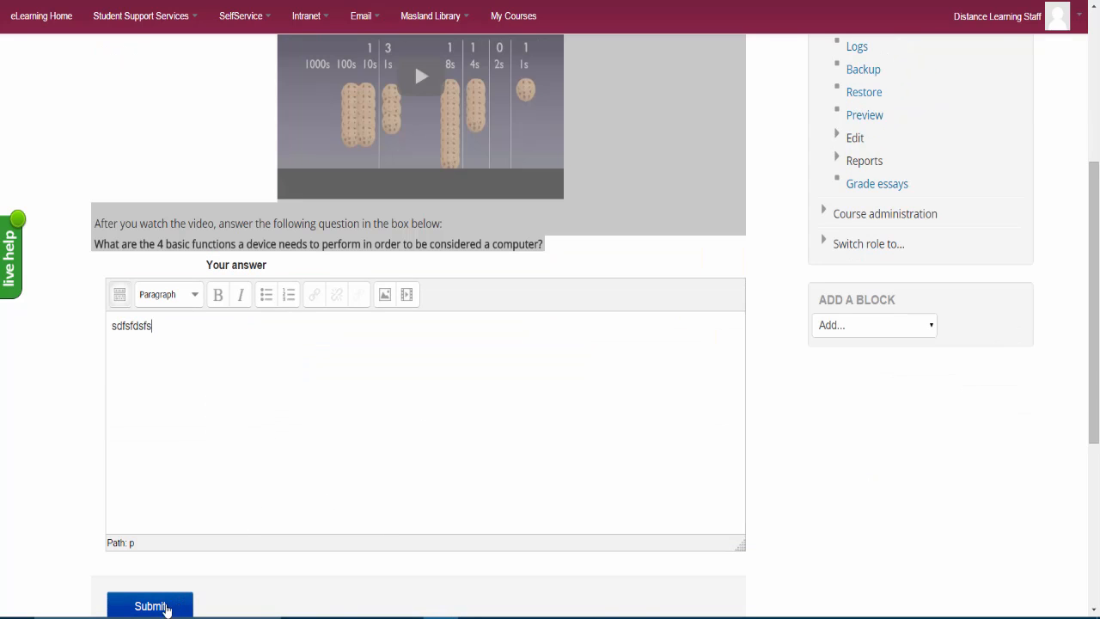
{"action": "left_click", "coordinate": [166, 607]}
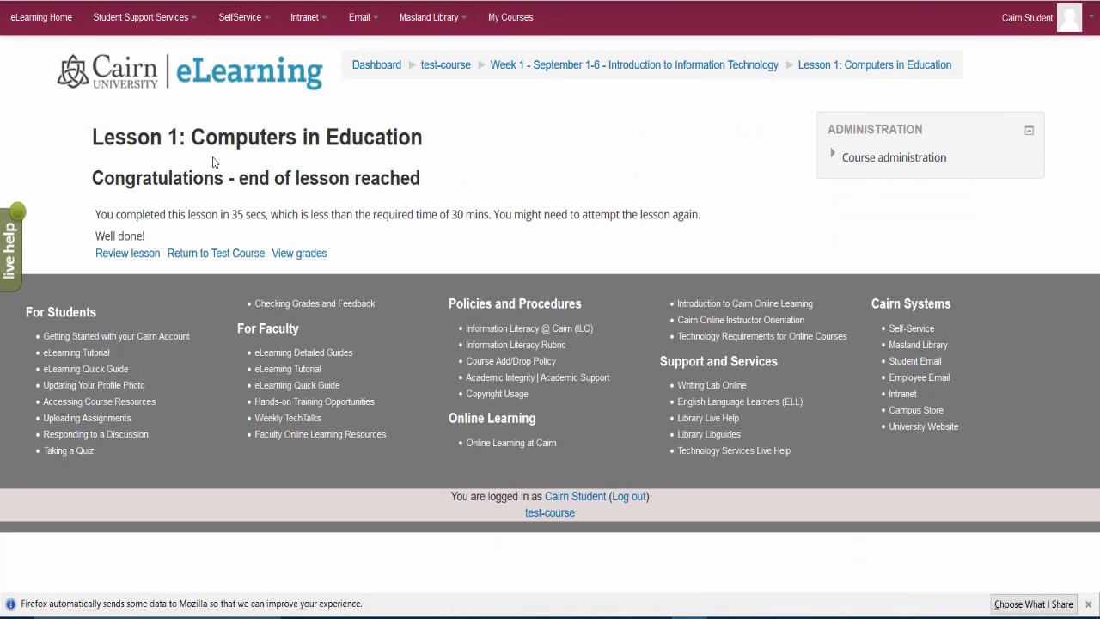
In the student's session, leave the end-of-lesson page and reopen "Lesson 1: Computers in Education" from the test-course page.
{"action": "left_click", "coordinate": [140, 255]}
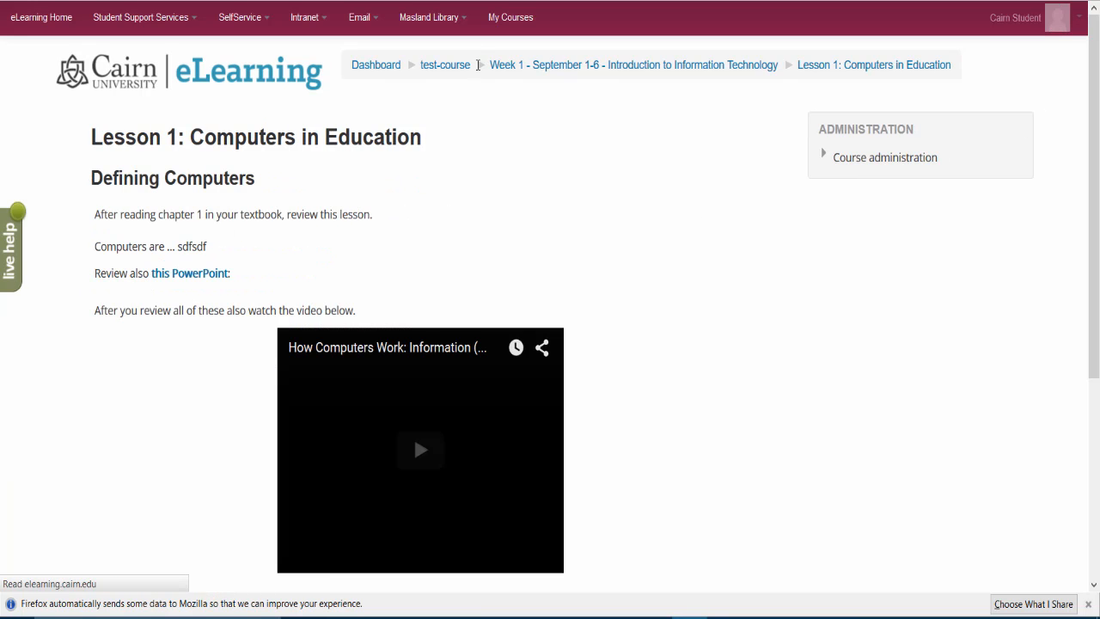
{"action": "left_click", "coordinate": [455, 69]}
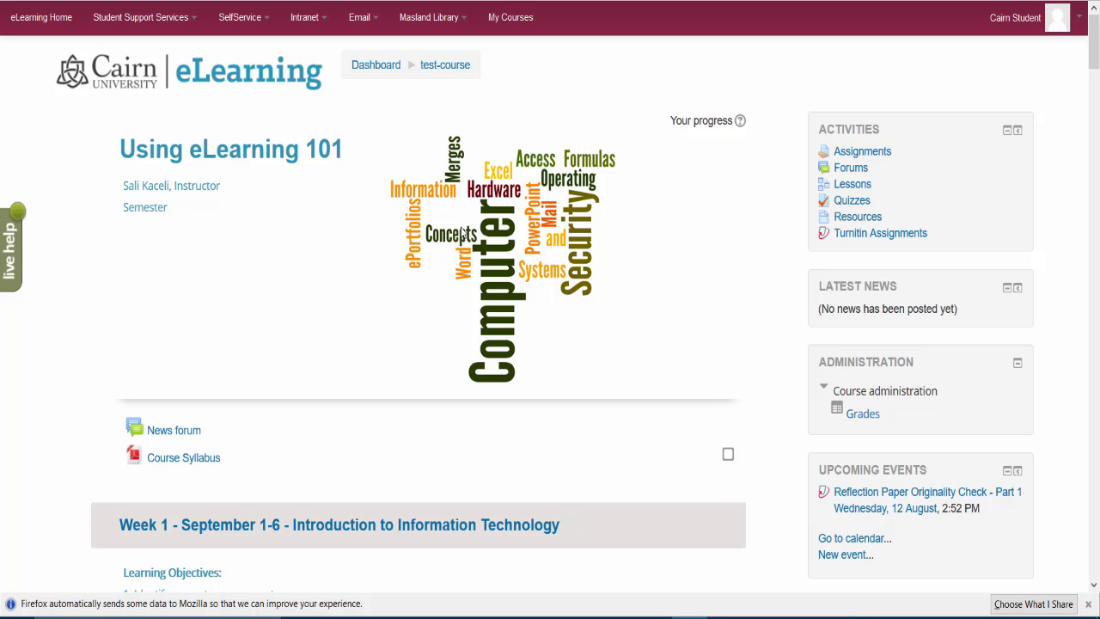
{"action": "scroll", "coordinate": [271, 397], "scroll_direction": "down", "scroll_amount": 10}
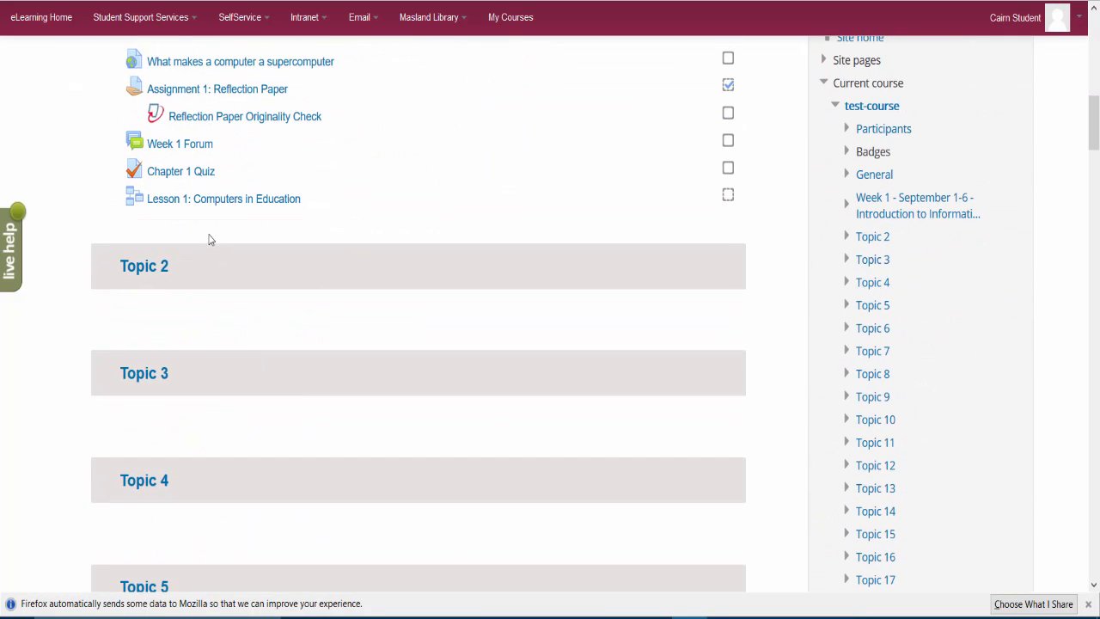
{"action": "left_click", "coordinate": [181, 209]}
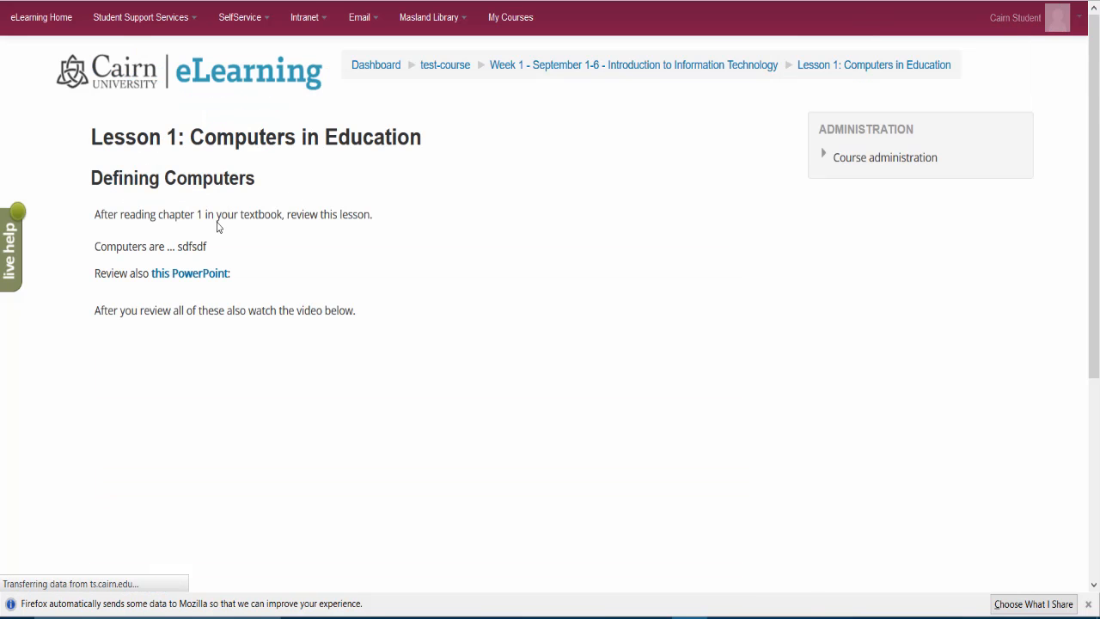
Look over the "Defining Computers" page as the student and continue to the next page.
{"action": "scroll", "coordinate": [246, 278], "scroll_direction": "down", "scroll_amount": 3}
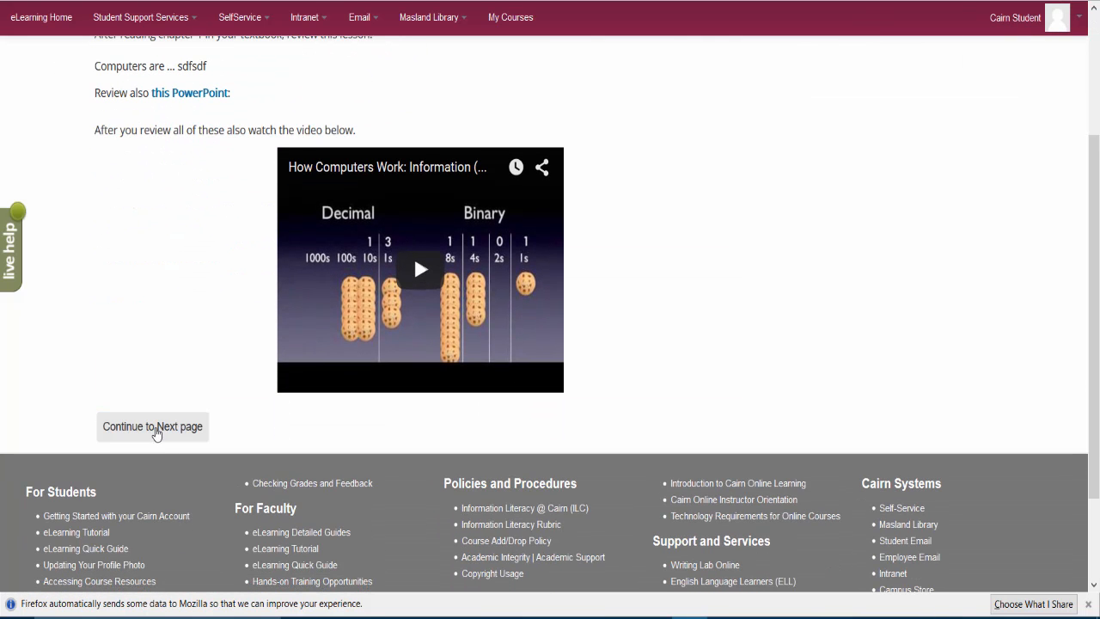
{"action": "scroll", "coordinate": [181, 450], "scroll_direction": "up", "scroll_amount": 3}
{"action": "scroll", "coordinate": [182, 444], "scroll_direction": "down", "scroll_amount": 3}
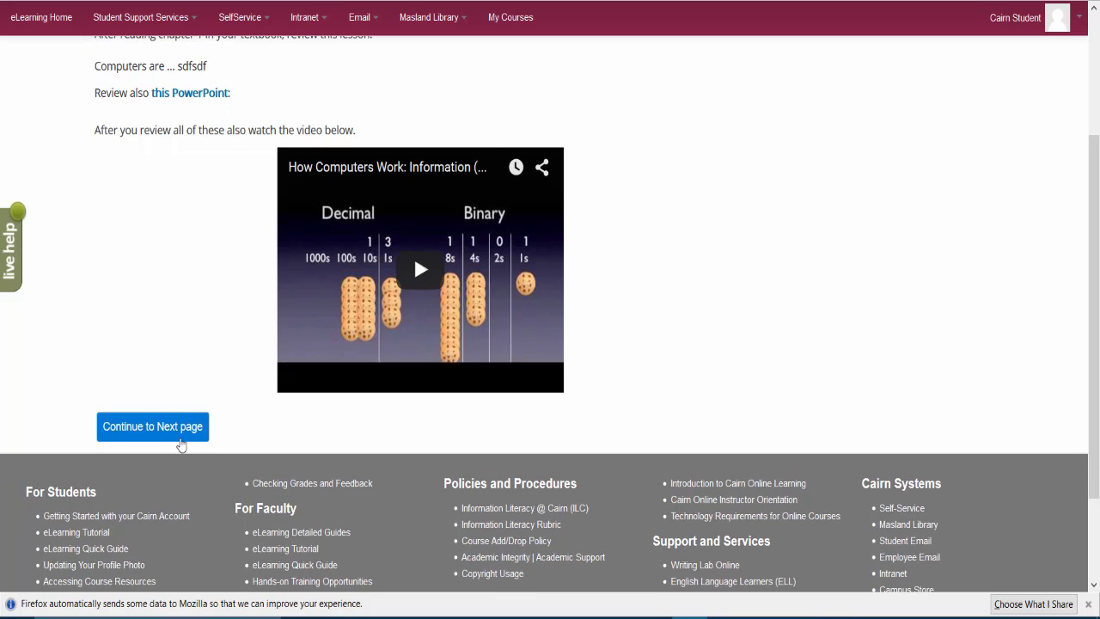
{"action": "left_click", "coordinate": [181, 445]}
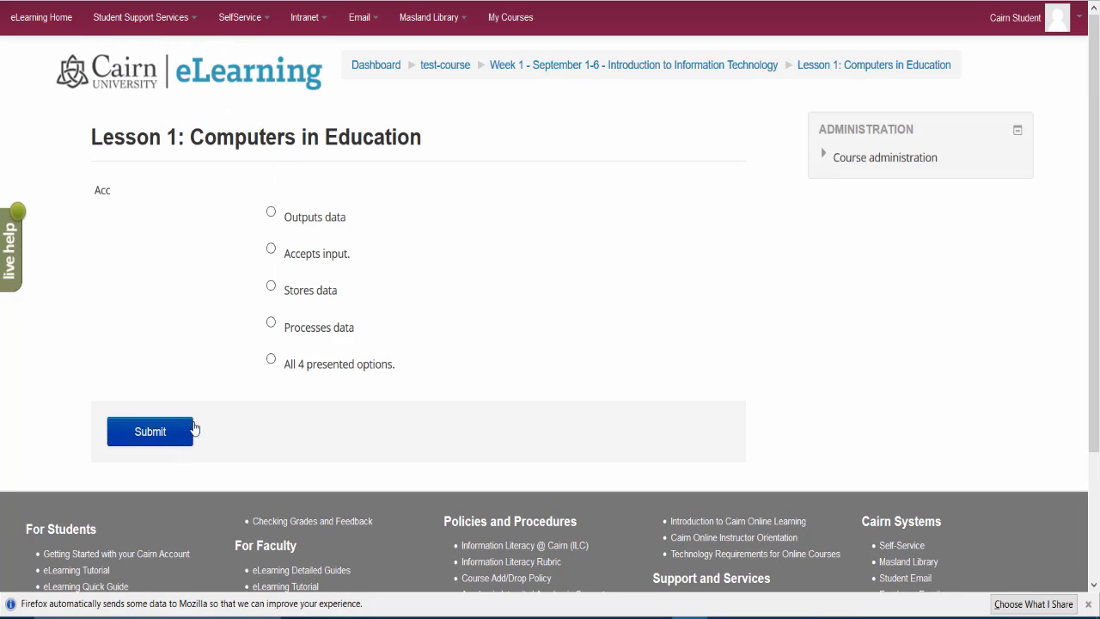
As the student, answer the multichoice question with "All 4 presented options." and the true/false question with False, submitting each.
{"action": "left_click", "coordinate": [271, 359]}
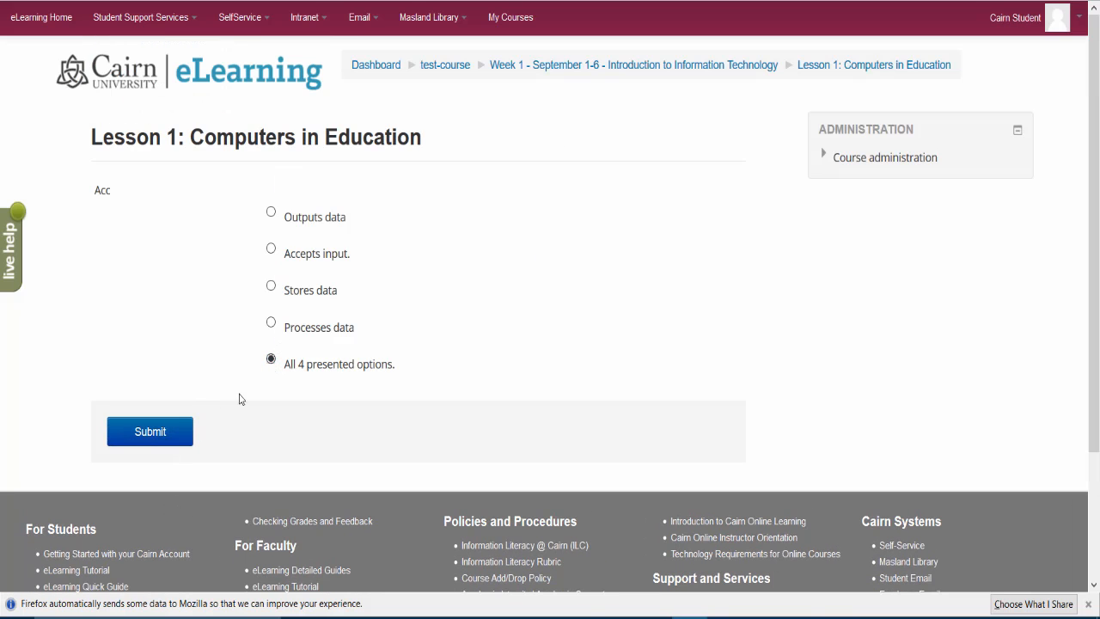
{"action": "left_click", "coordinate": [181, 435]}
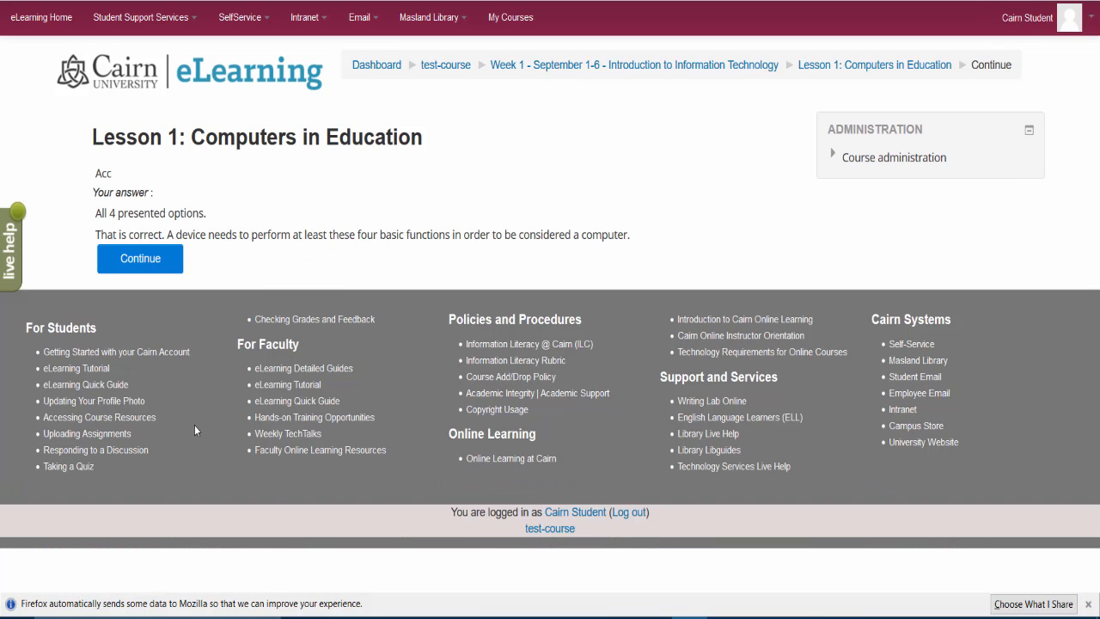
{"action": "left_click", "coordinate": [145, 276]}
{"action": "left_click", "coordinate": [144, 274]}
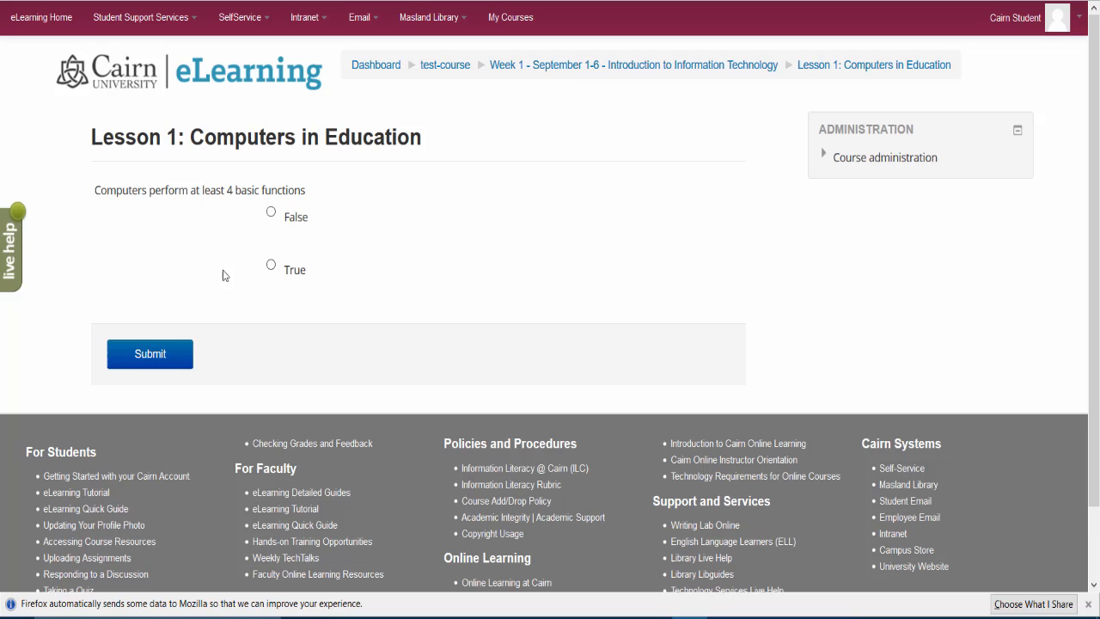
{"action": "left_click", "coordinate": [277, 217]}
{"action": "left_click", "coordinate": [178, 354]}
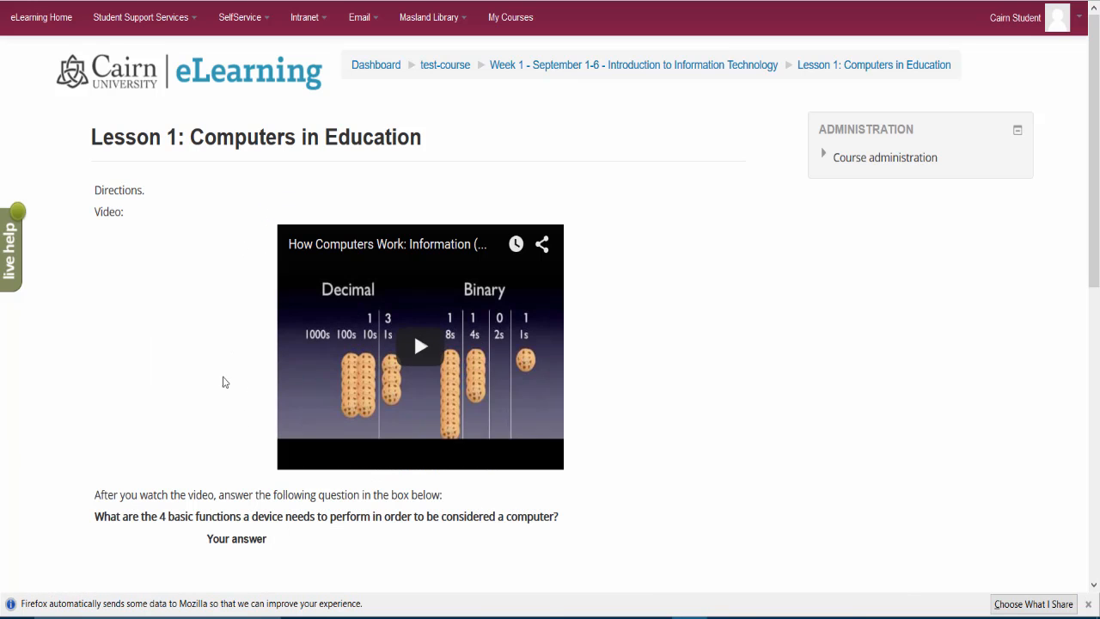
Examine the essay page's directions, video, question and answer box in the student's view.
{"action": "scroll", "coordinate": [201, 344], "scroll_direction": "down", "scroll_amount": 3}
{"action": "scroll", "coordinate": [387, 254], "scroll_direction": "up", "scroll_amount": 3}
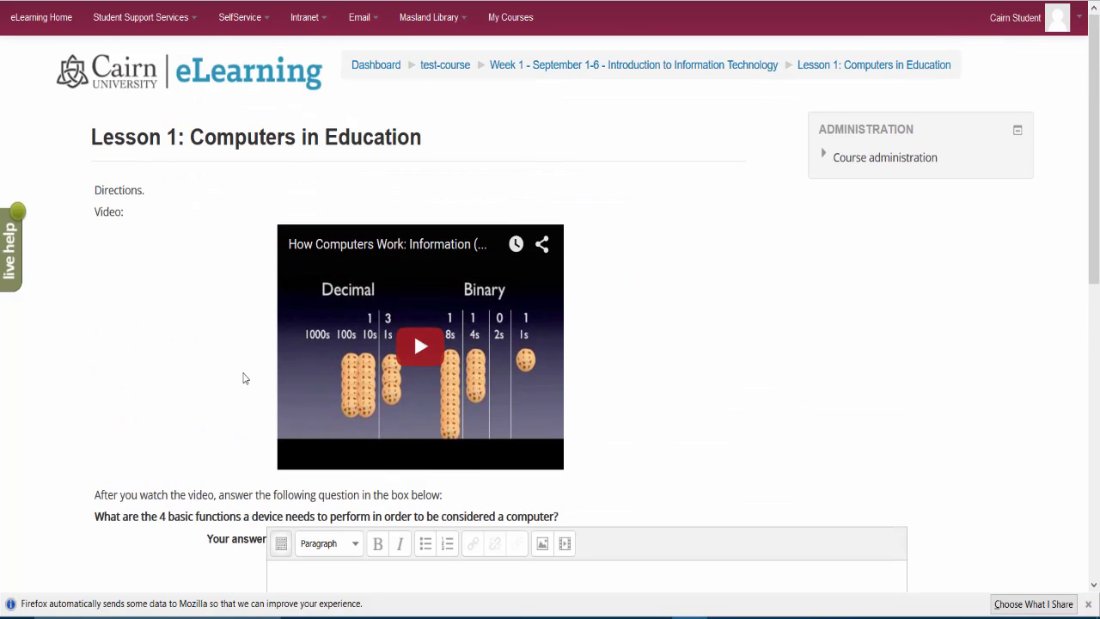
{"action": "scroll", "coordinate": [244, 376], "scroll_direction": "down", "scroll_amount": 3}
{"action": "scroll", "coordinate": [243, 378], "scroll_direction": "up", "scroll_amount": 2}
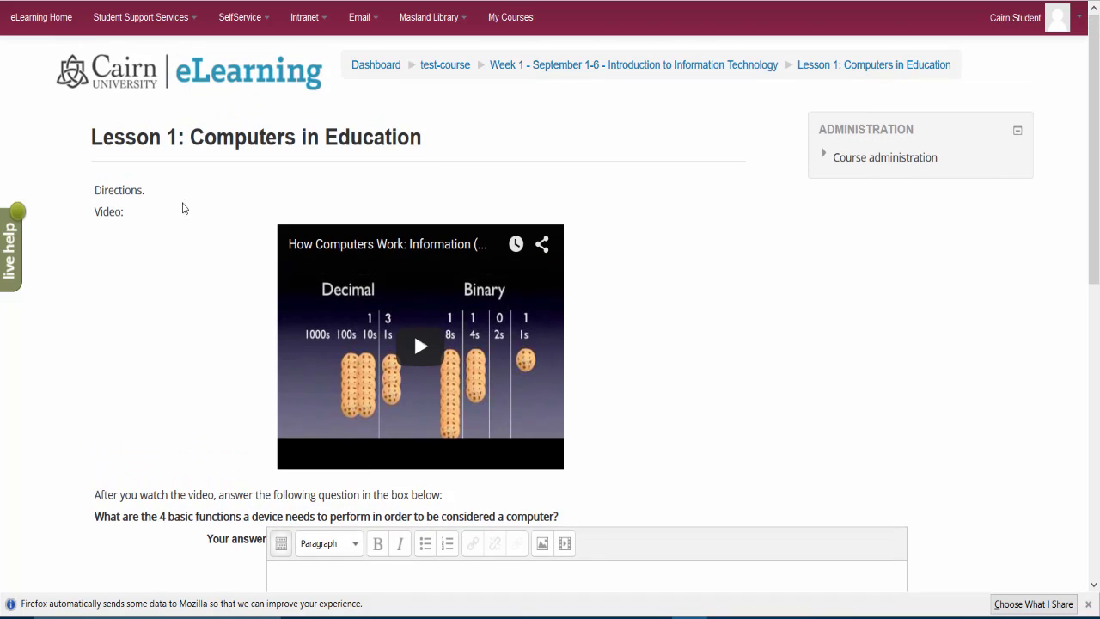
{"action": "scroll", "coordinate": [188, 275], "scroll_direction": "down", "scroll_amount": 2}
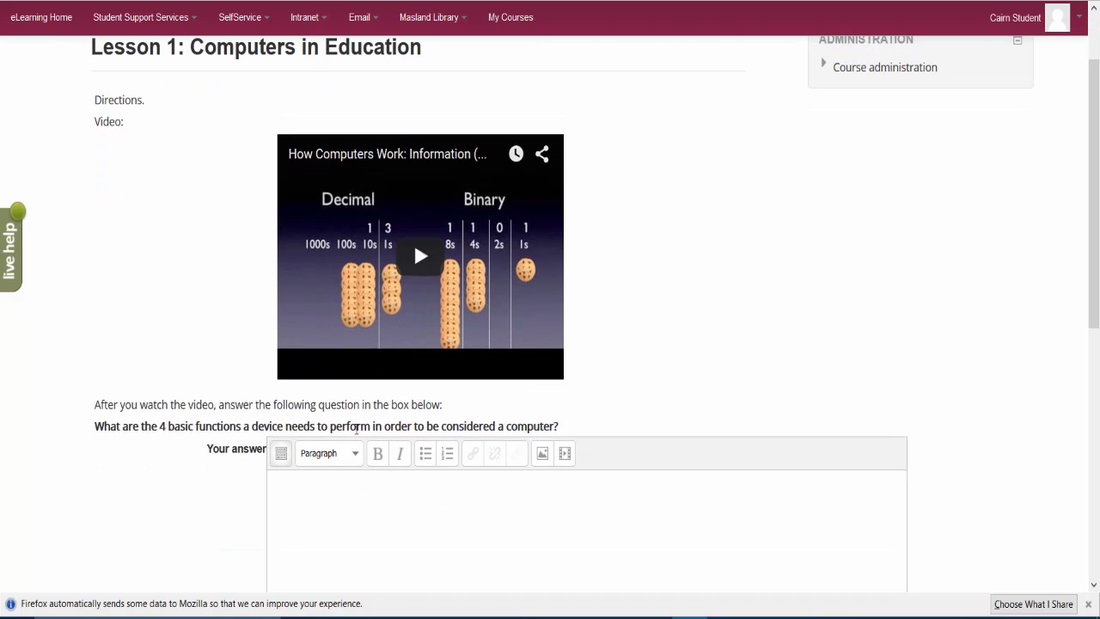
As the student, answer the essay question with "my answer. sdfsfsfds" and submit it.
{"action": "scroll", "coordinate": [369, 474], "scroll_direction": "down", "scroll_amount": 3}
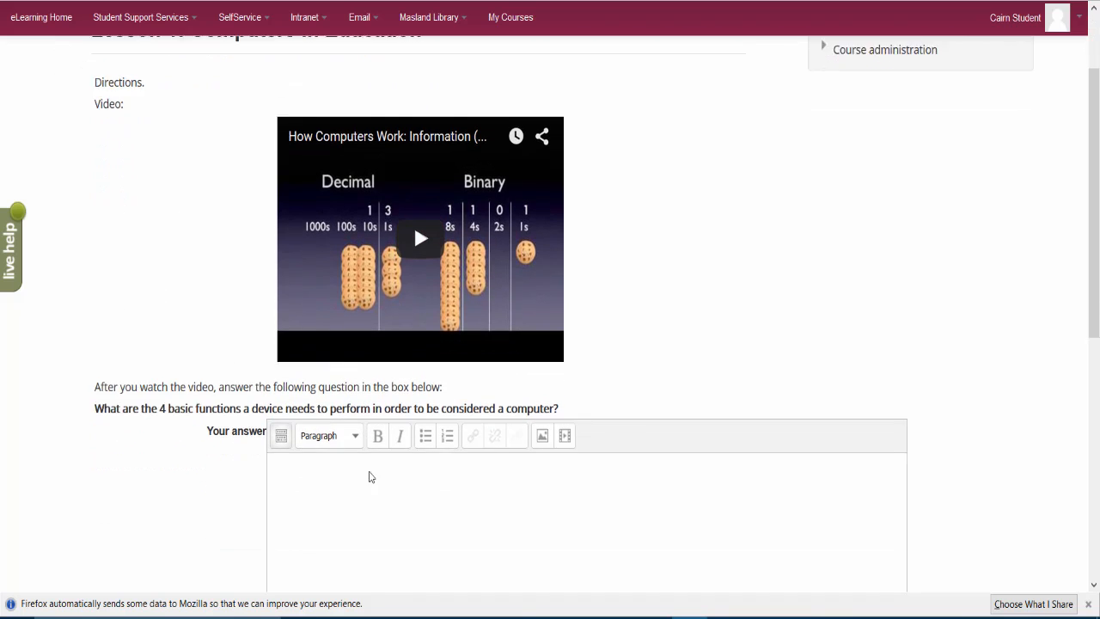
{"action": "type", "text": "my answer."}
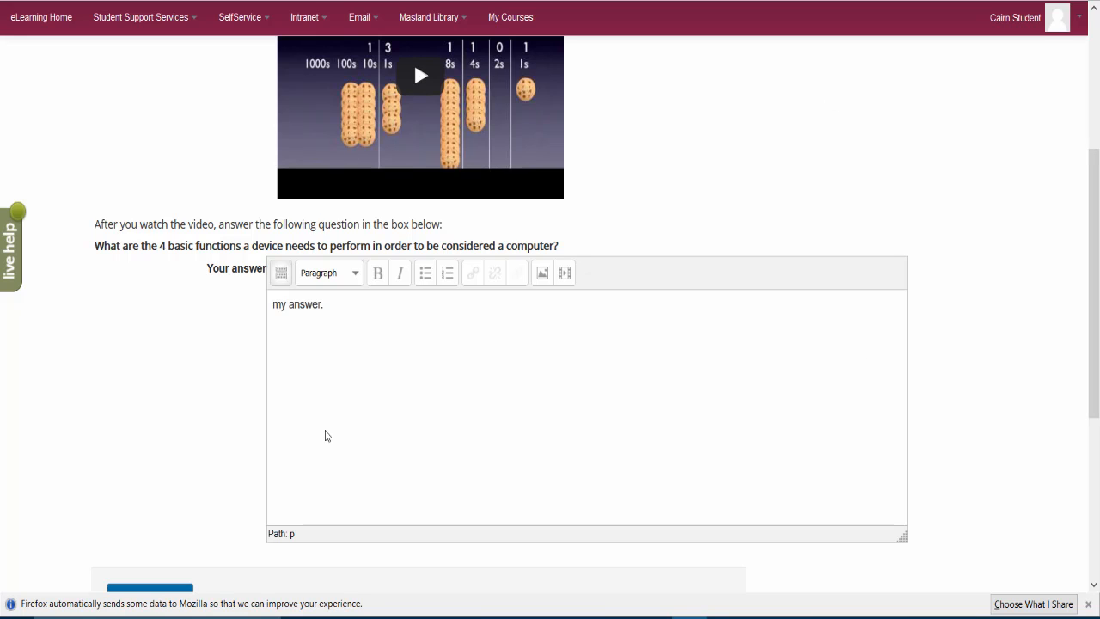
{"action": "type", "text": " sdfsdfsdf"}
{"action": "scroll", "coordinate": [238, 471], "scroll_direction": "down", "scroll_amount": 5}
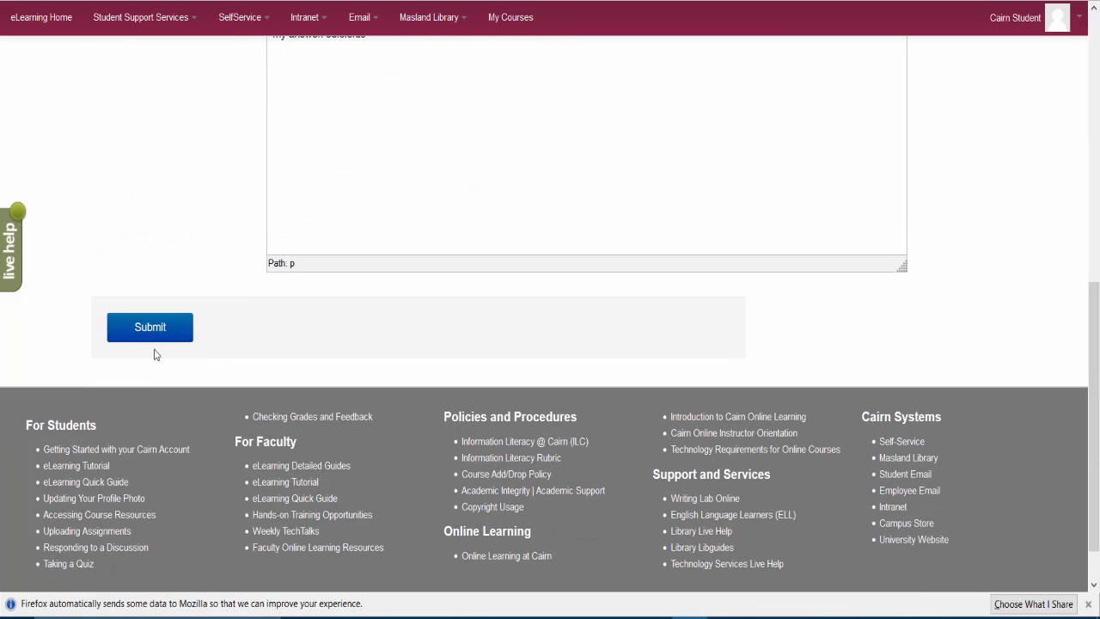
{"action": "left_click", "coordinate": [152, 346]}
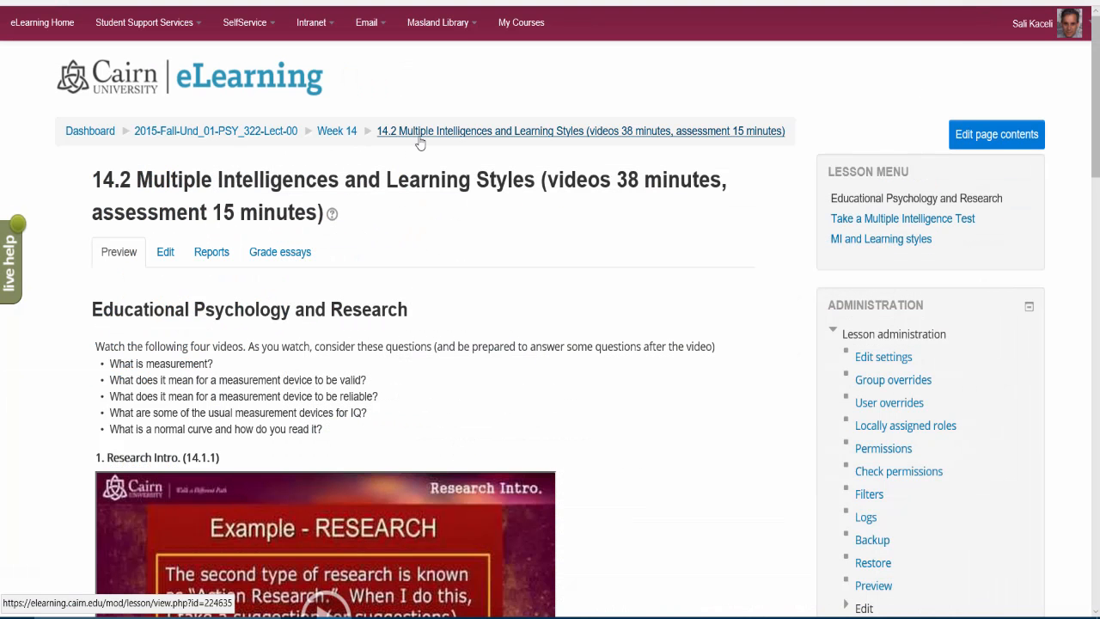
In the teacher's session, go to test-course and open "Lesson 1: Computers in Education", choosing not to resume at the last page seen.
{"action": "left_click", "coordinate": [340, 134]}
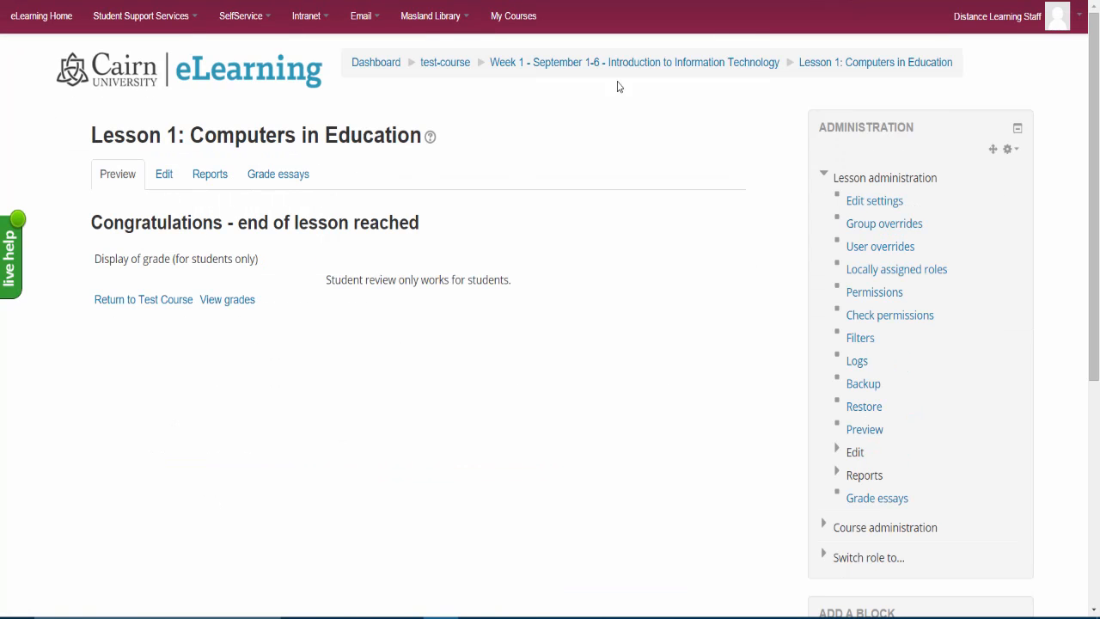
{"action": "left_click", "coordinate": [446, 63]}
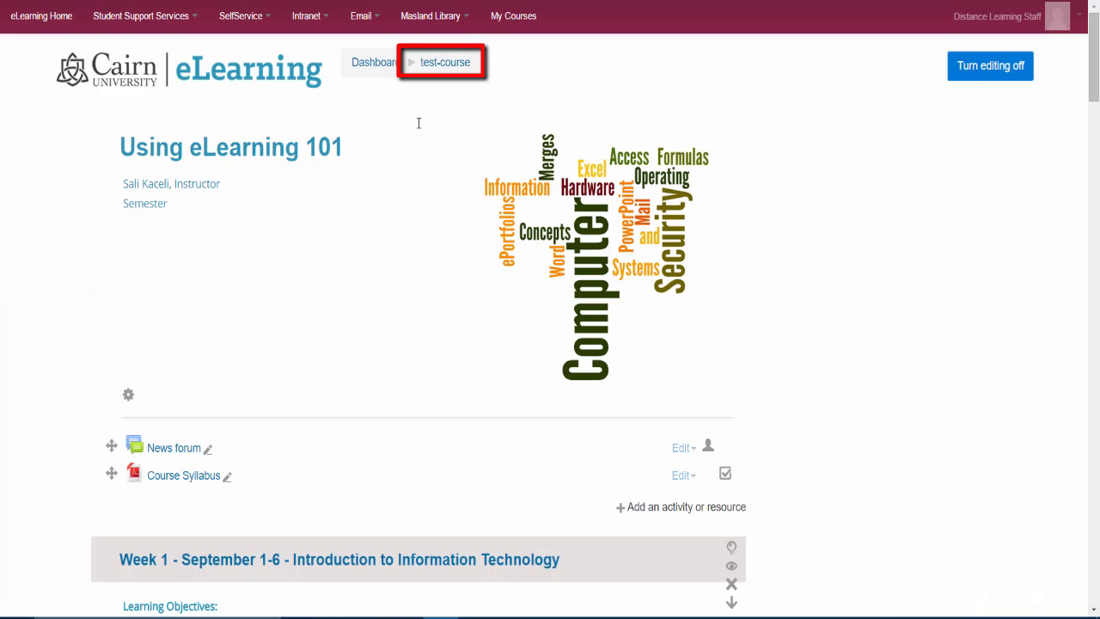
{"action": "scroll", "coordinate": [352, 268], "scroll_direction": "down", "scroll_amount": 3}
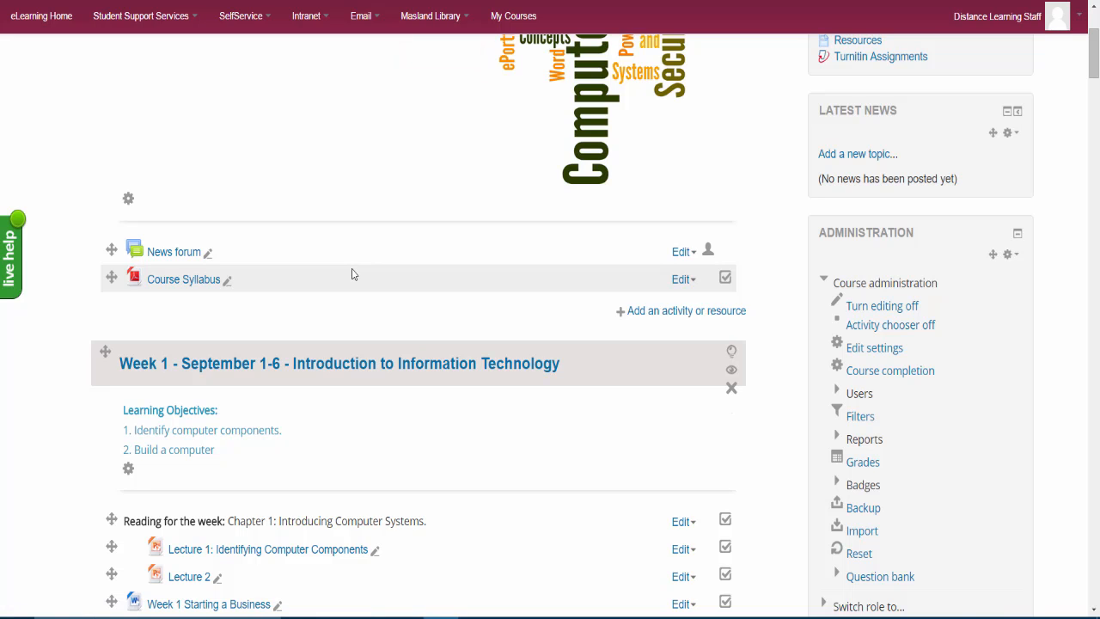
{"action": "scroll", "coordinate": [412, 238], "scroll_direction": "down", "scroll_amount": 5}
{"action": "scroll", "coordinate": [409, 285], "scroll_direction": "down", "scroll_amount": 2}
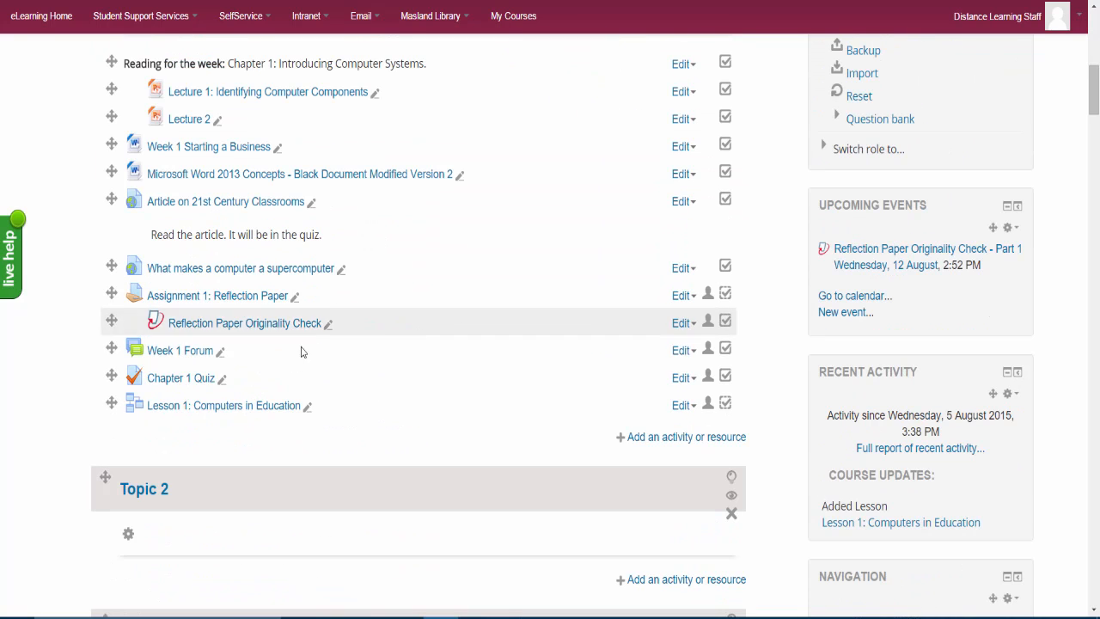
{"action": "left_click", "coordinate": [202, 406]}
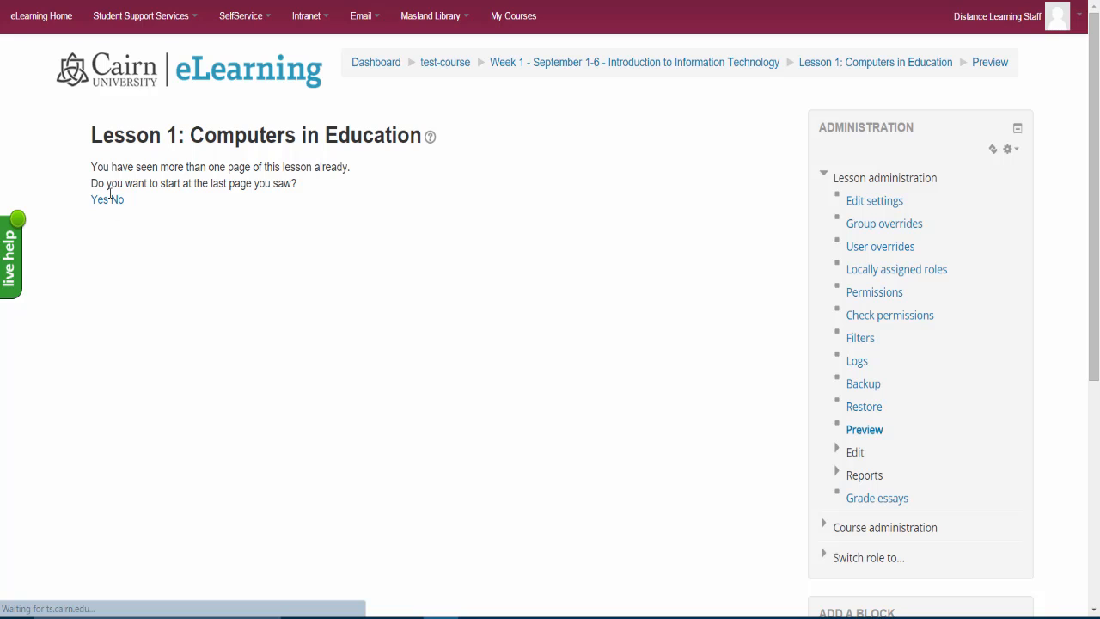
{"action": "left_click", "coordinate": [118, 200]}
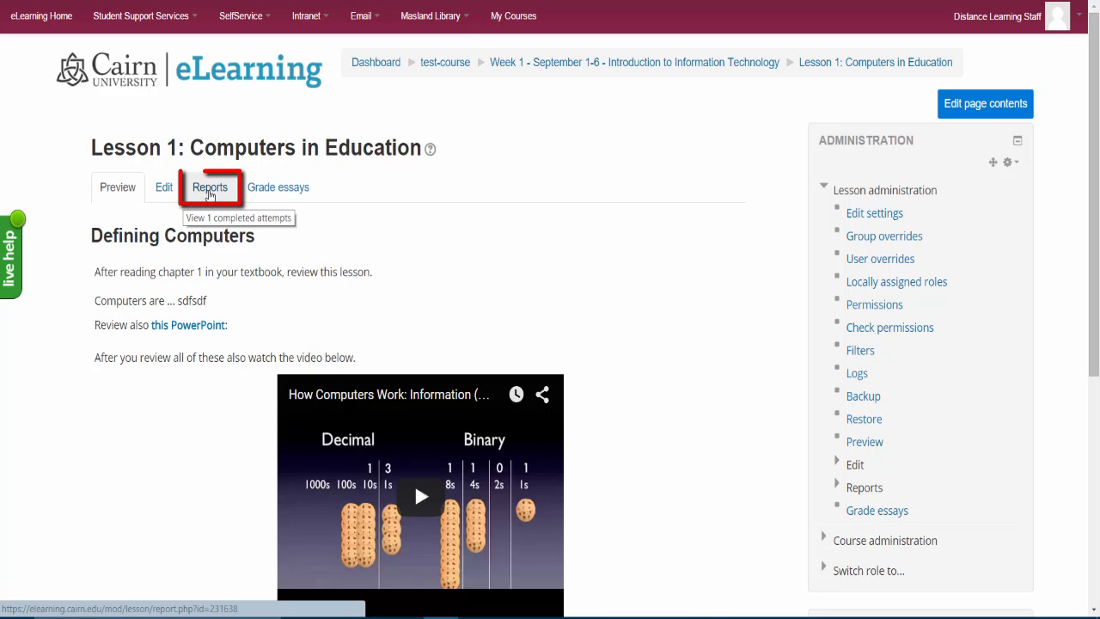
View the lesson's reports overview and open the student's "How do computers work" essay for grading in a new tab.
{"action": "left_click", "coordinate": [207, 195]}
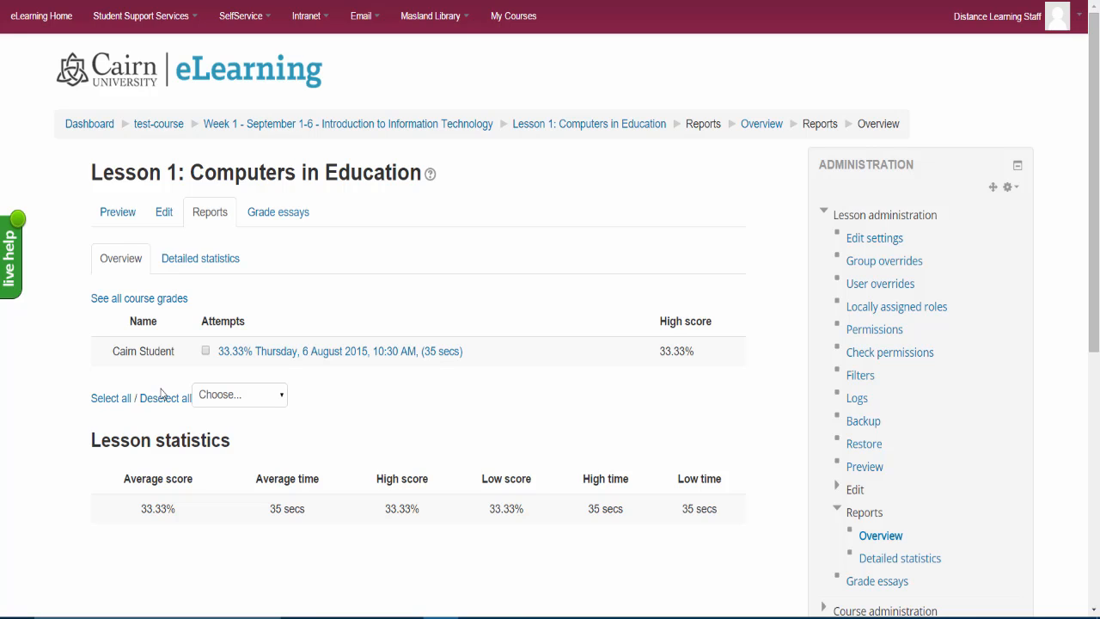
{"action": "left_click", "coordinate": [269, 217]}
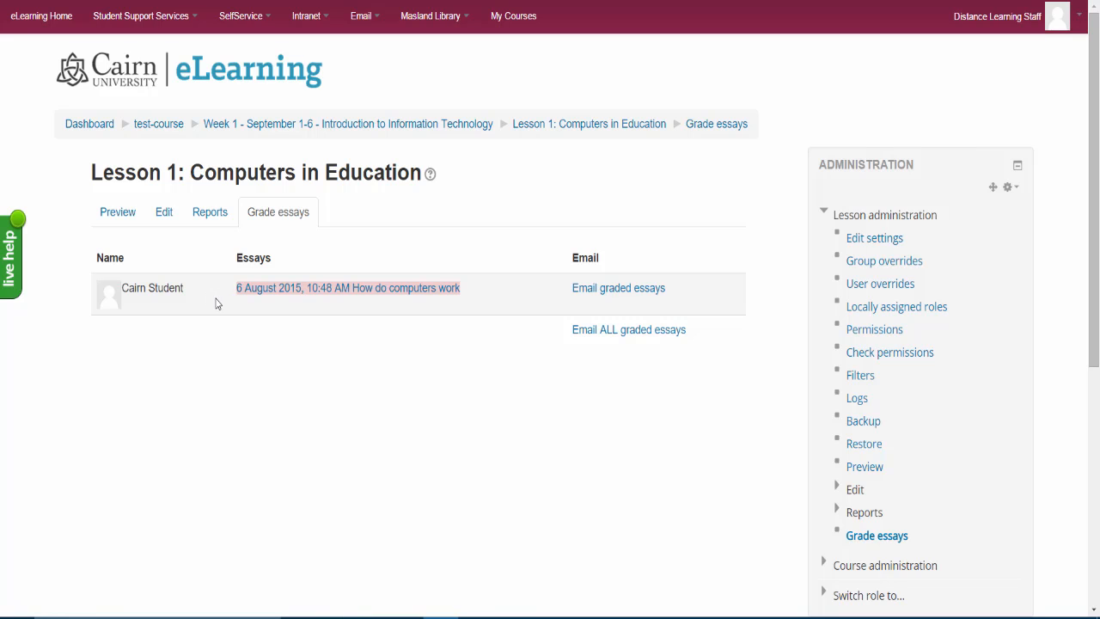
{"action": "right_click", "coordinate": [303, 292]}
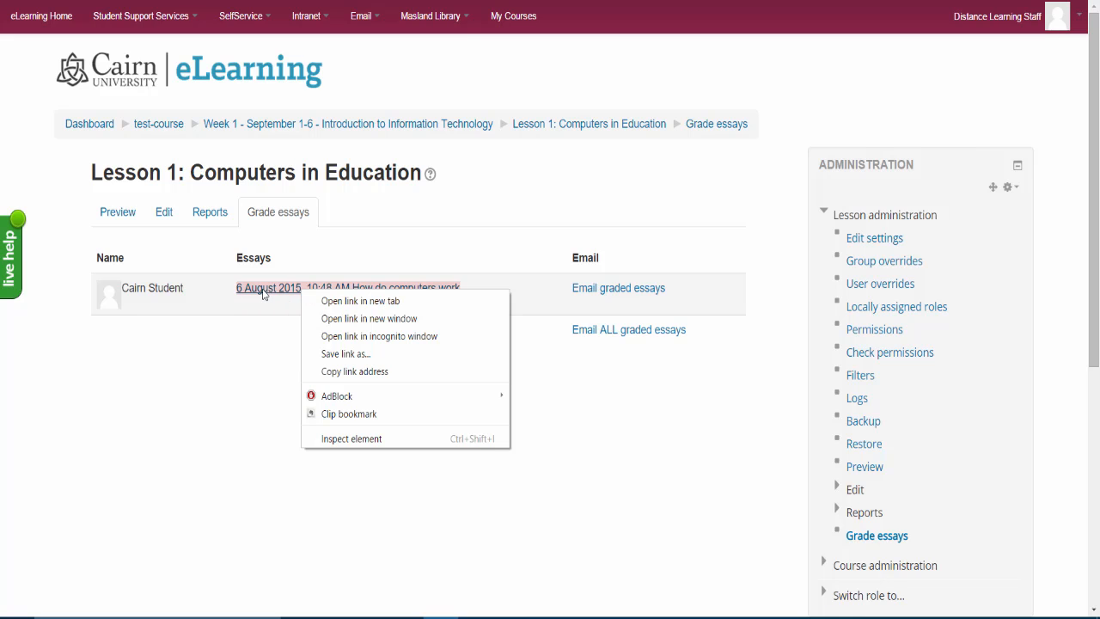
{"action": "left_click", "coordinate": [339, 305]}
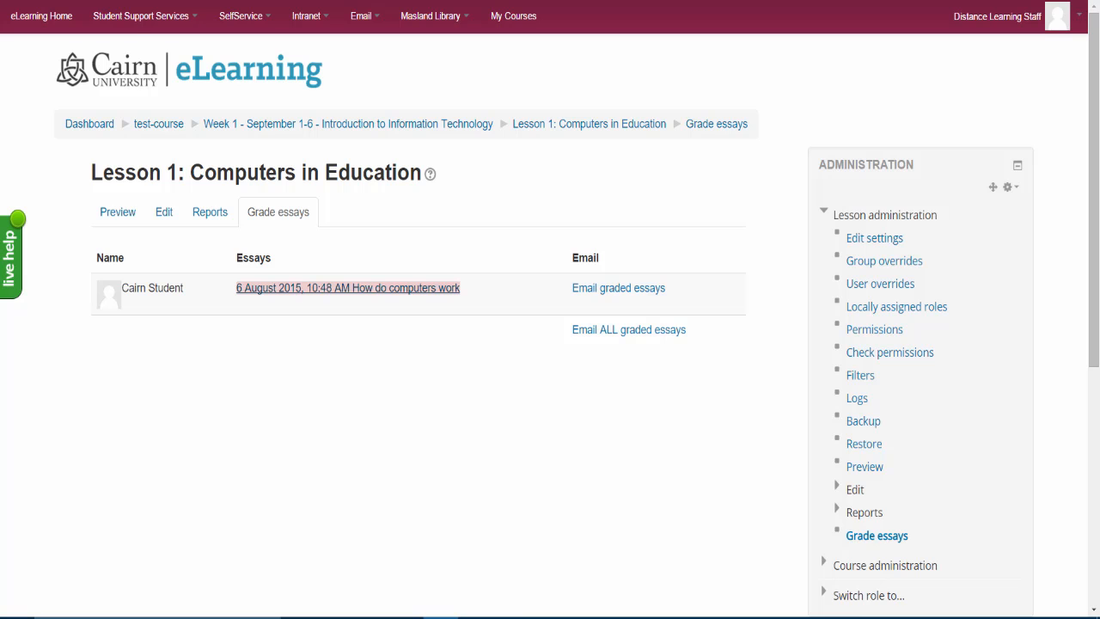
{"action": "left_click", "coordinate": [220, 1]}
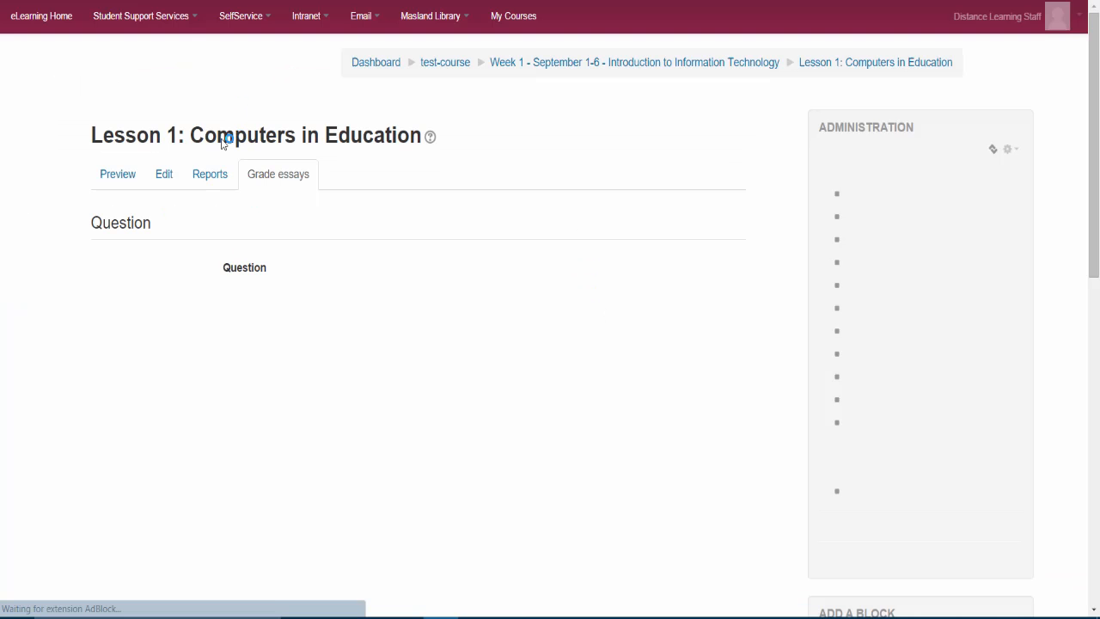
Grade the student's essay response with the comment "sdfdsfdsfds" and an essay score of 5, and save the changes.
{"action": "scroll", "coordinate": [374, 344], "scroll_direction": "down", "scroll_amount": 2}
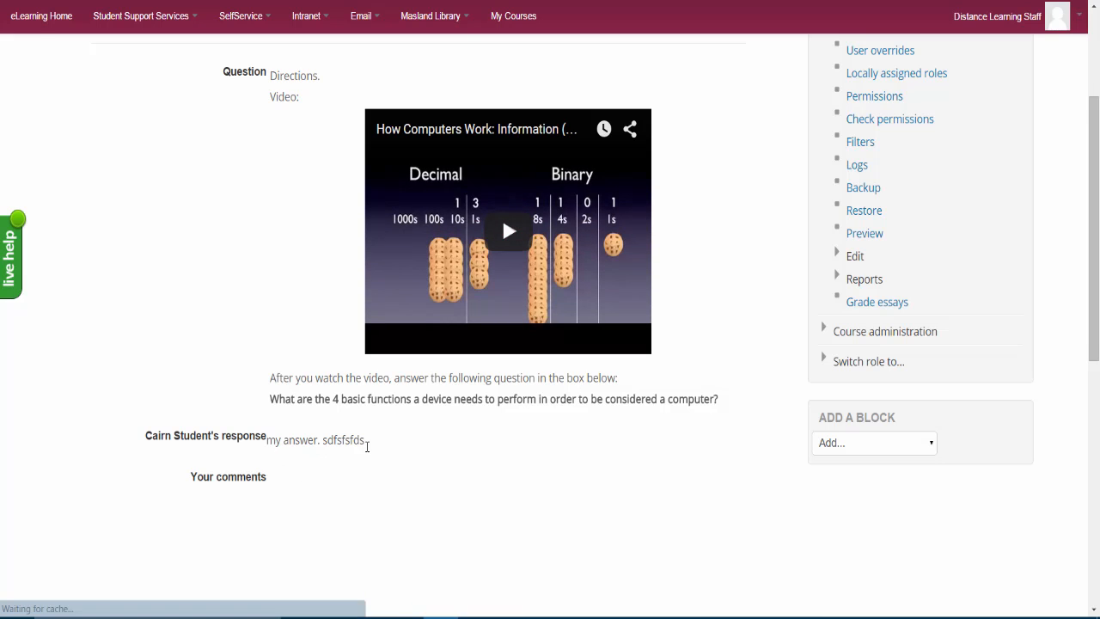
{"action": "left_click_drag", "start_coordinate": [365, 446], "coordinate": [268, 442]}
{"action": "scroll", "coordinate": [304, 462], "scroll_direction": "down", "scroll_amount": 2}
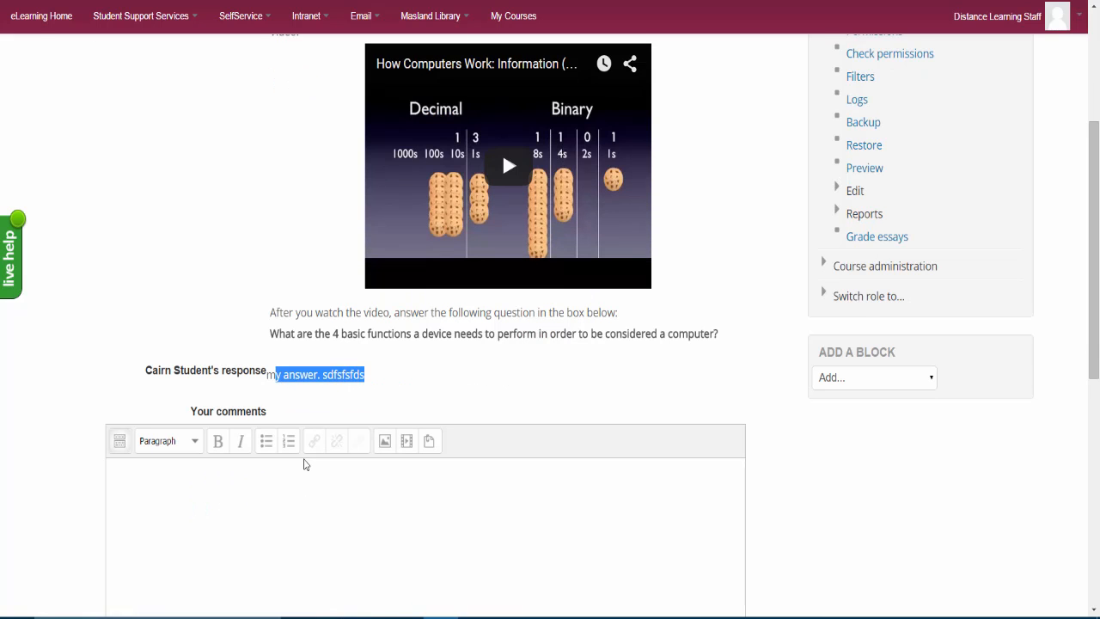
{"action": "left_click", "coordinate": [148, 456]}
{"action": "scroll", "coordinate": [145, 460], "scroll_direction": "down", "scroll_amount": 2}
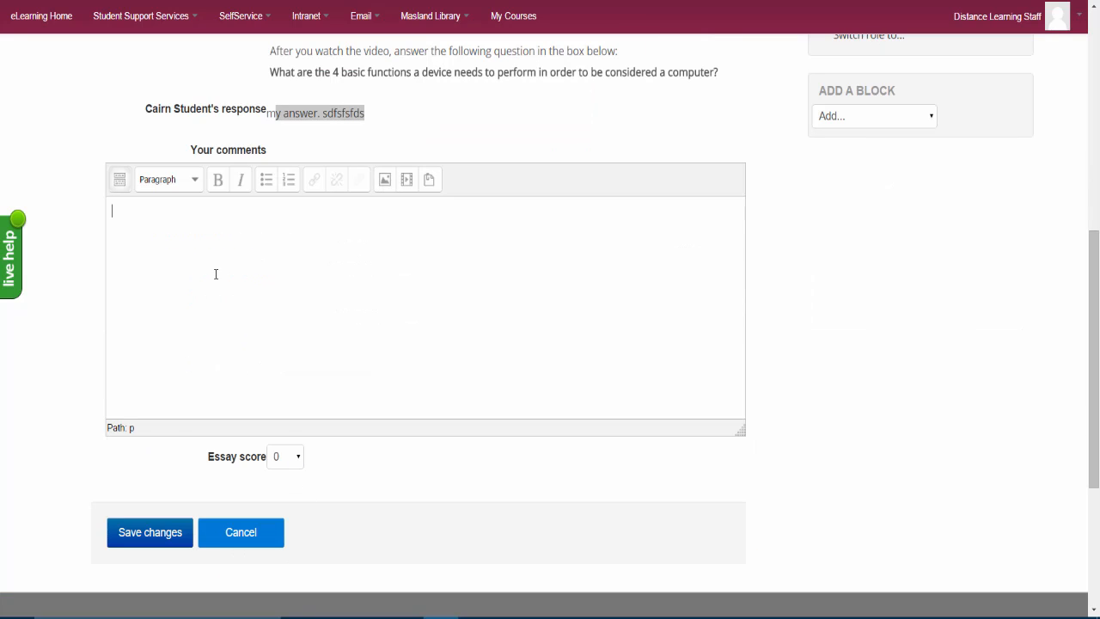
{"action": "type", "text": "sdfdsfdsfds"}
{"action": "left_click", "coordinate": [291, 457]}
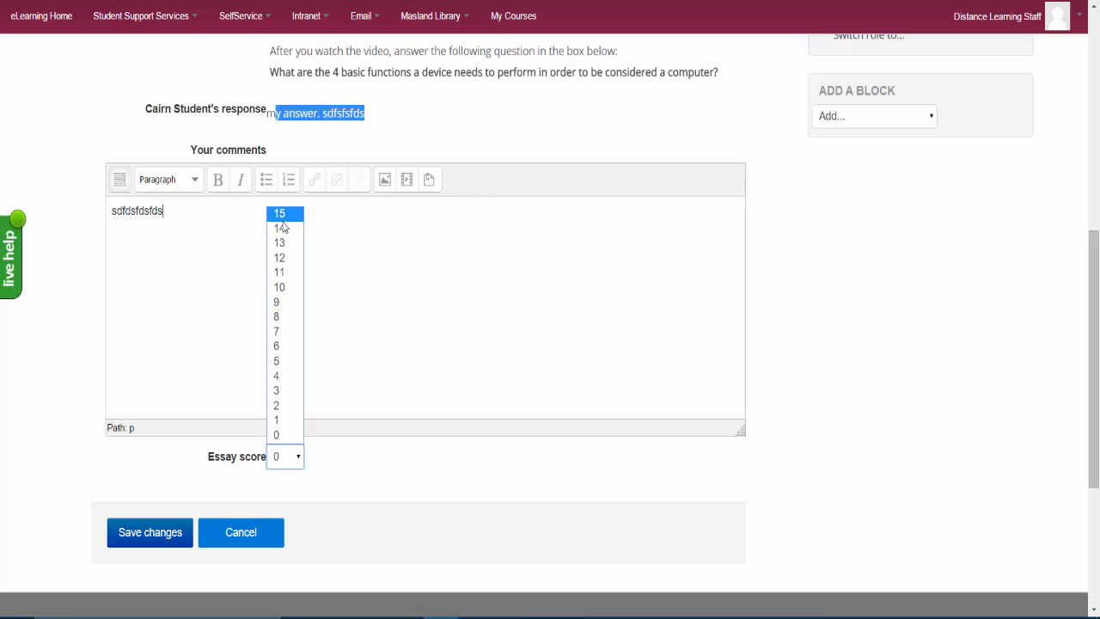
{"action": "left_click", "coordinate": [281, 365]}
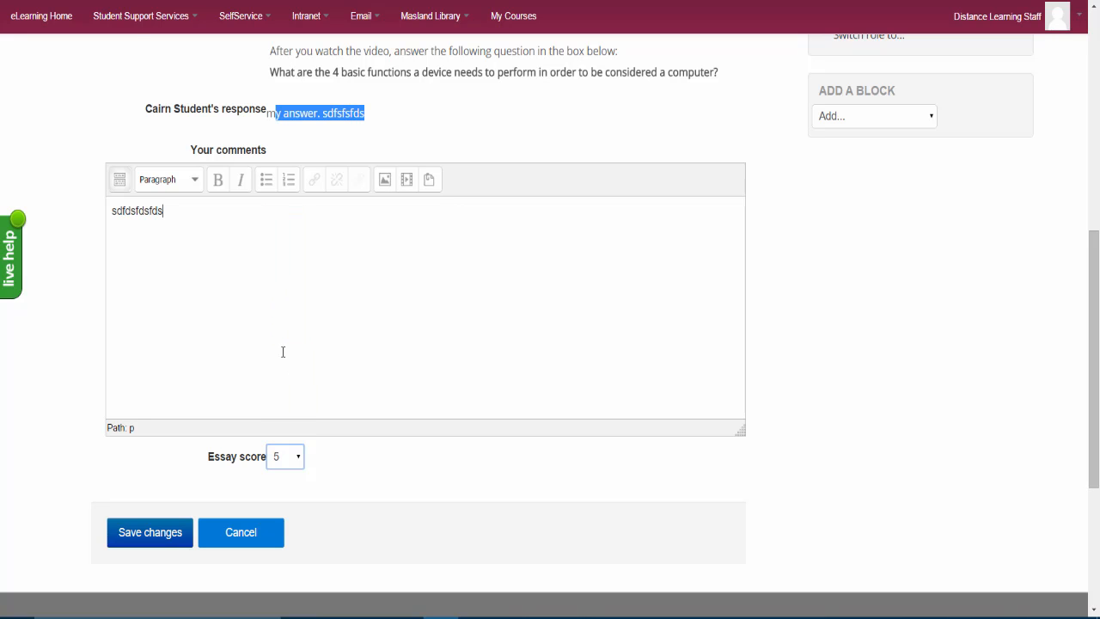
{"action": "left_click", "coordinate": [163, 539]}
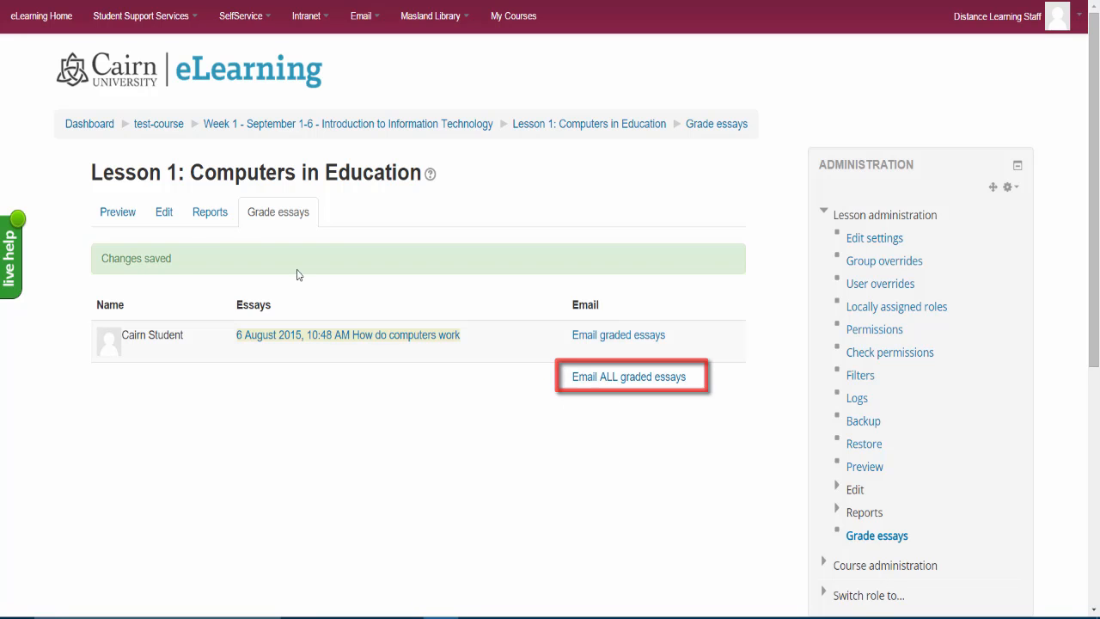
Check the student's score for Lesson 1 in the lesson's reports overview and under Homework Assignments in the test-course gradebook.
{"action": "left_click", "coordinate": [203, 218]}
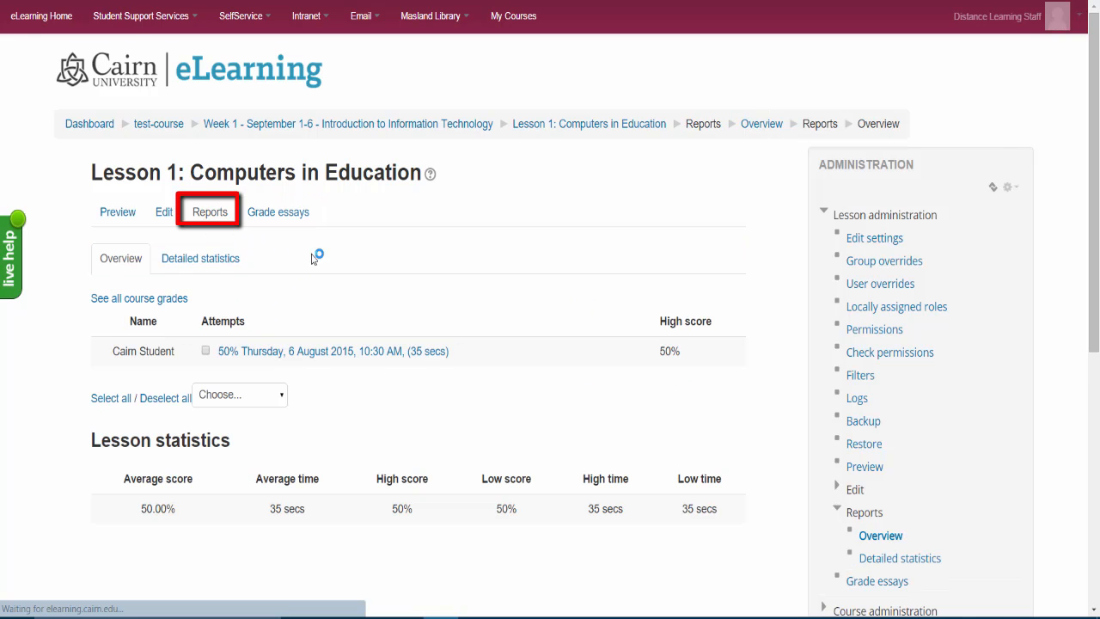
{"action": "double_click", "coordinate": [687, 358]}
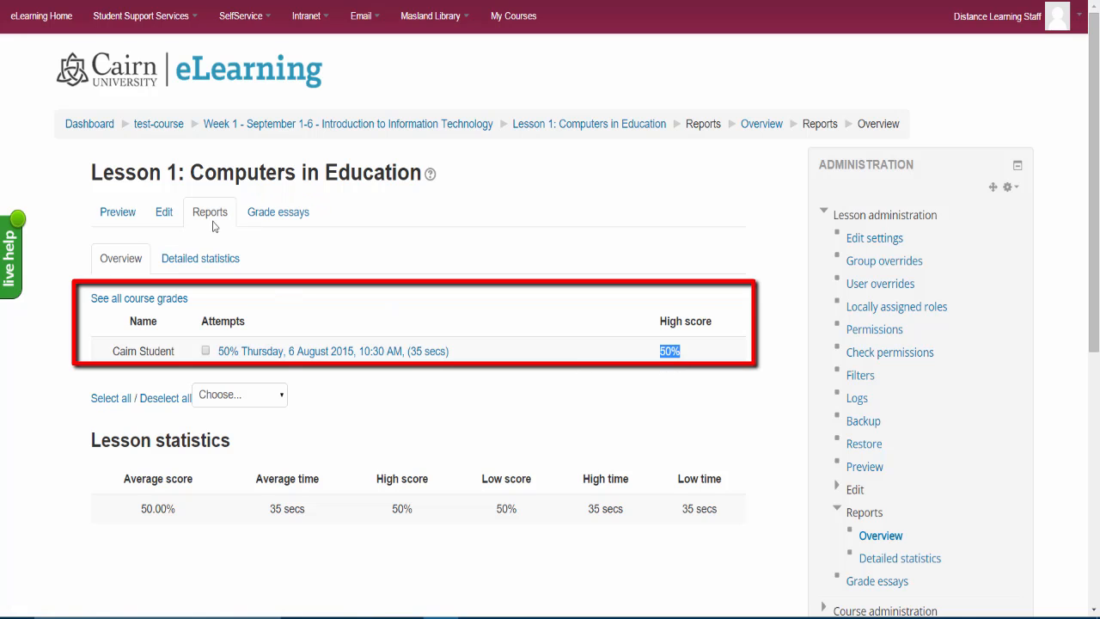
{"action": "left_click", "coordinate": [296, 129]}
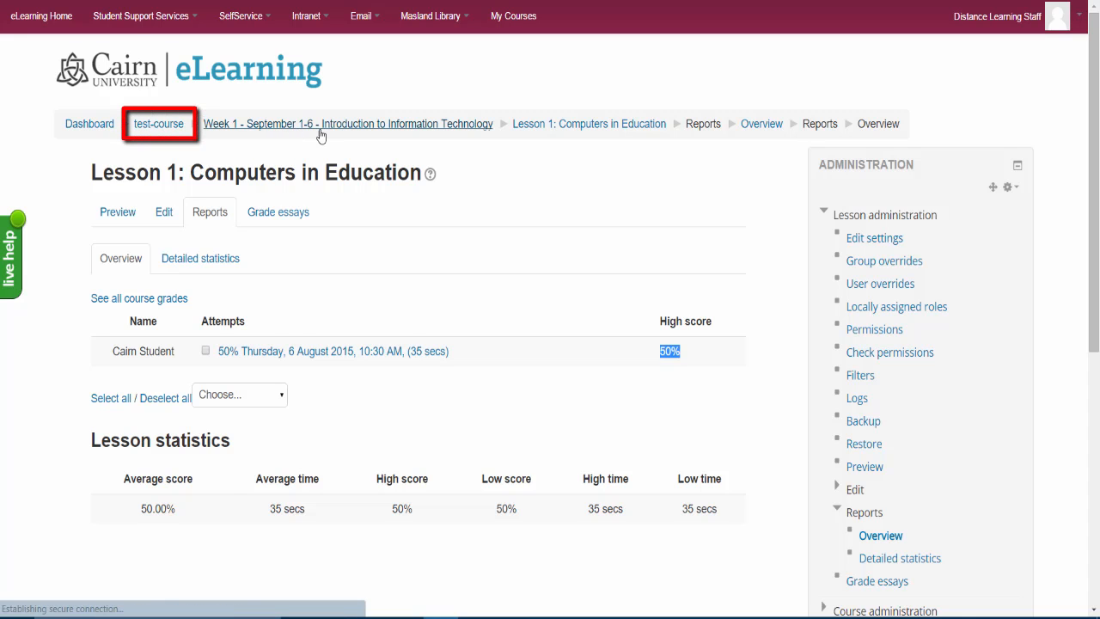
{"action": "left_click", "coordinate": [158, 124]}
{"action": "scroll", "coordinate": [159, 138], "scroll_direction": "down", "scroll_amount": 5}
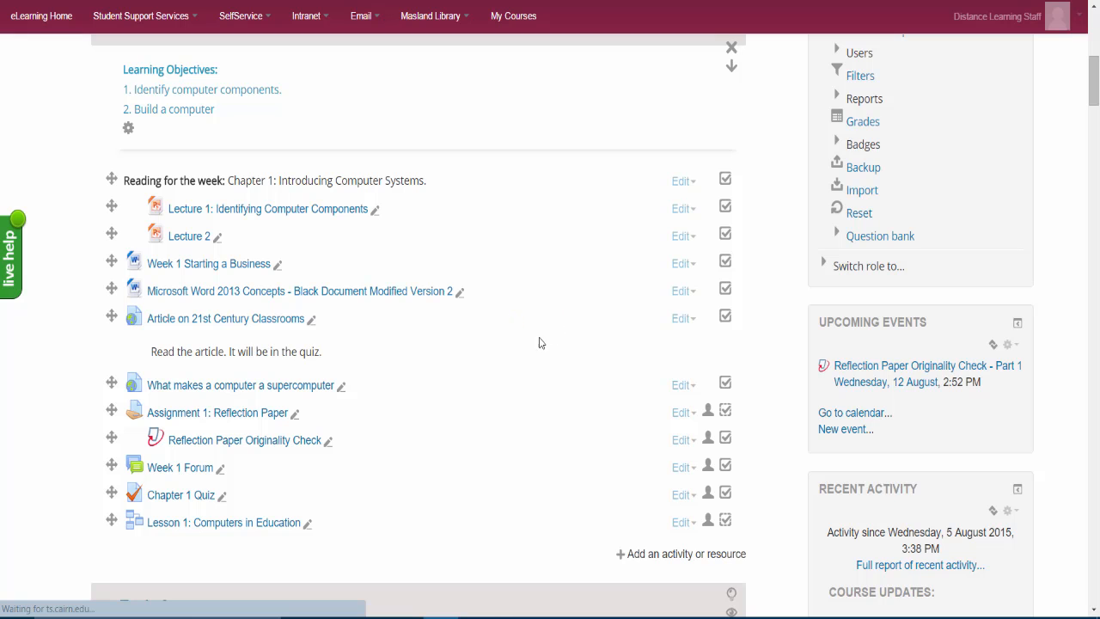
{"action": "scroll", "coordinate": [682, 383], "scroll_direction": "up", "scroll_amount": 3}
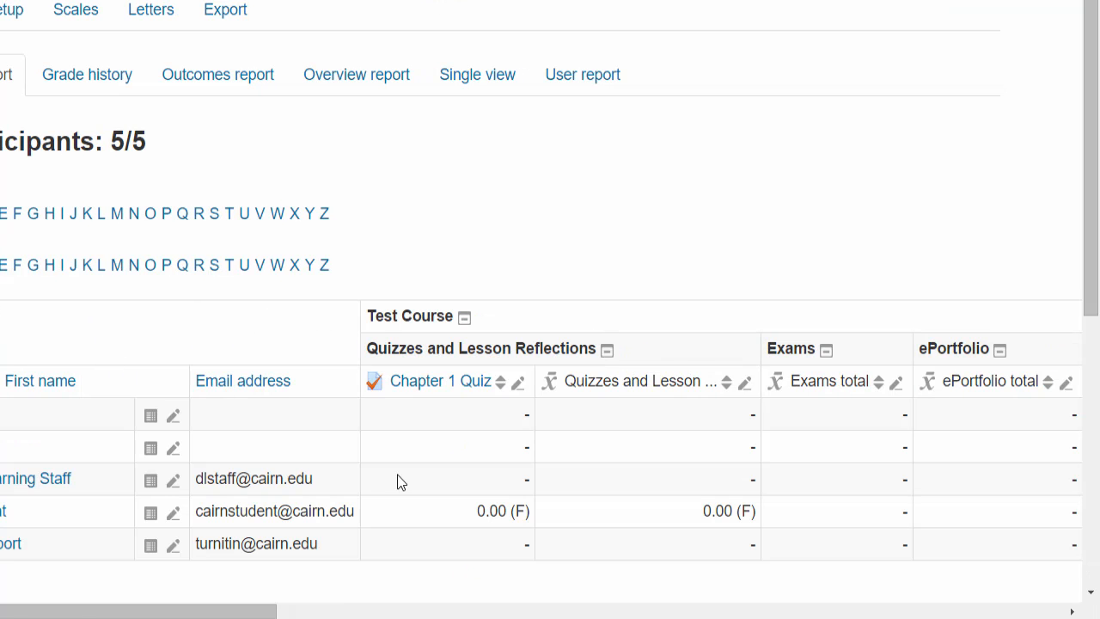
{"action": "scroll", "coordinate": [1090, 315], "scroll_direction": "down", "scroll_amount": 3}
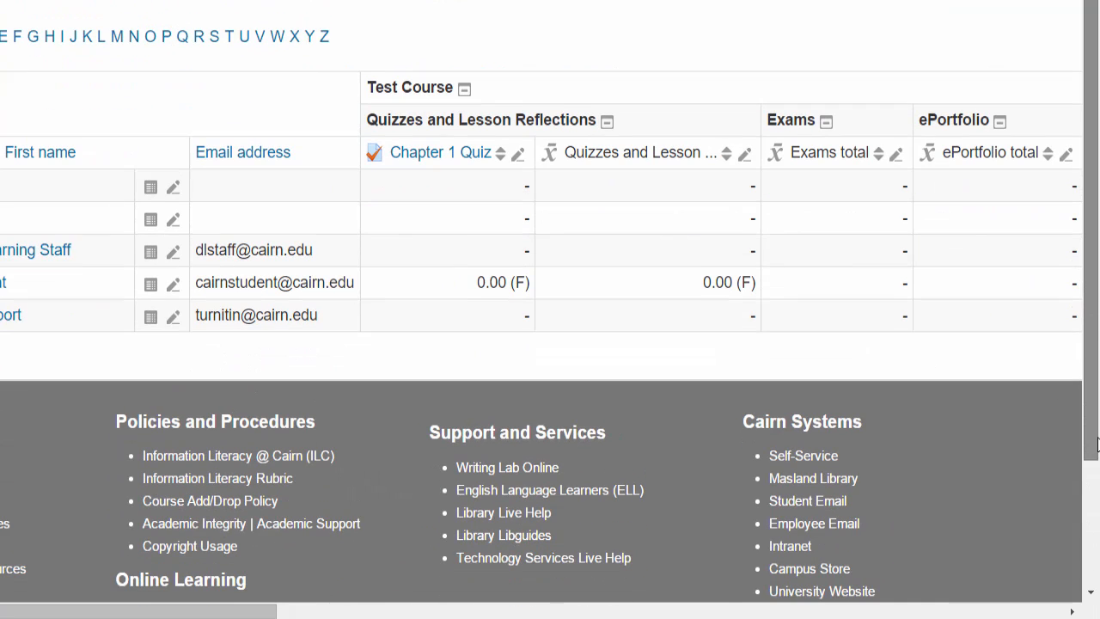
{"action": "left_click_drag", "start_coordinate": [216, 615], "coordinate": [737, 606]}
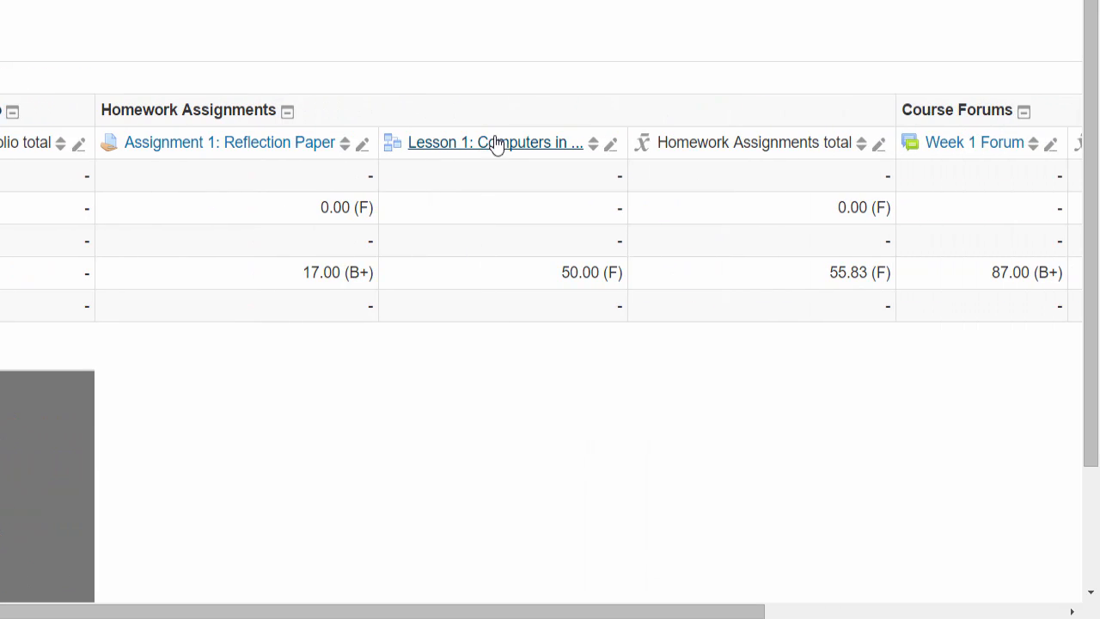